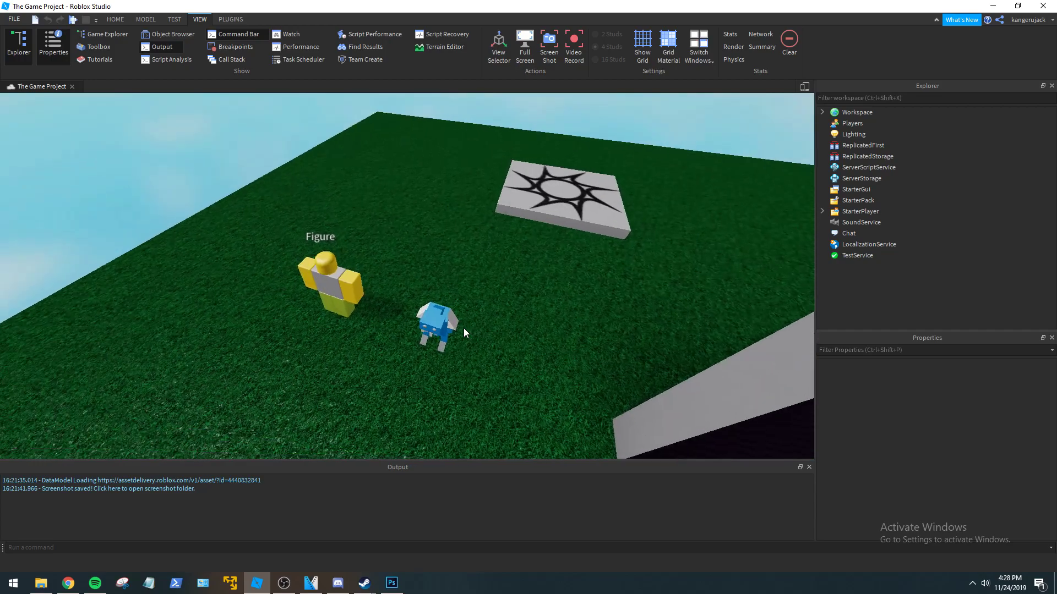
Examine the blue blocky creature up close and from a distance, and compare it with the purple creature in the reference picture.
scroll(486, 337, up, 5)
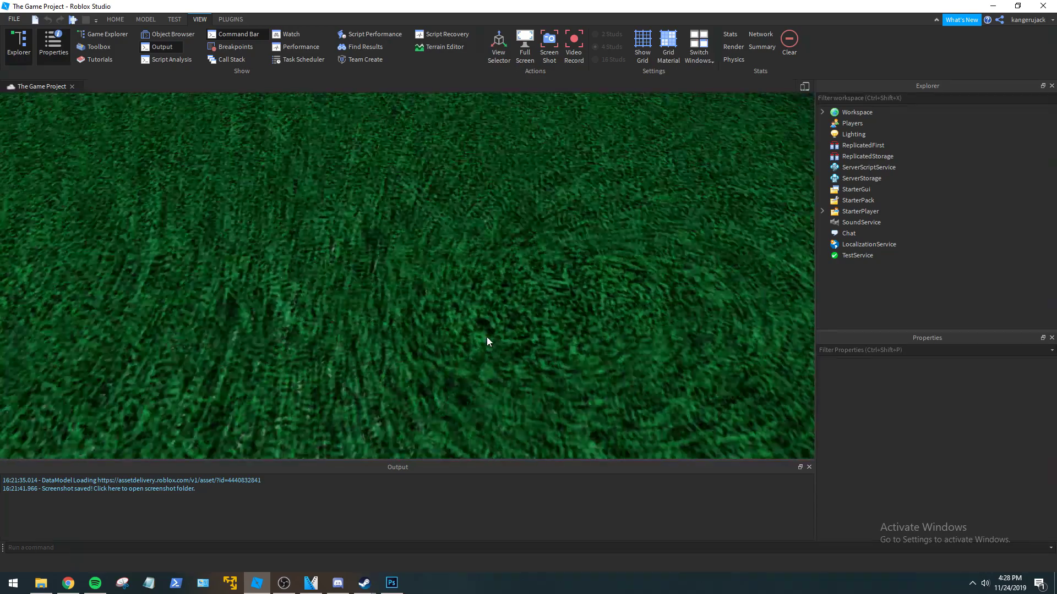
scroll(486, 337, down, 10)
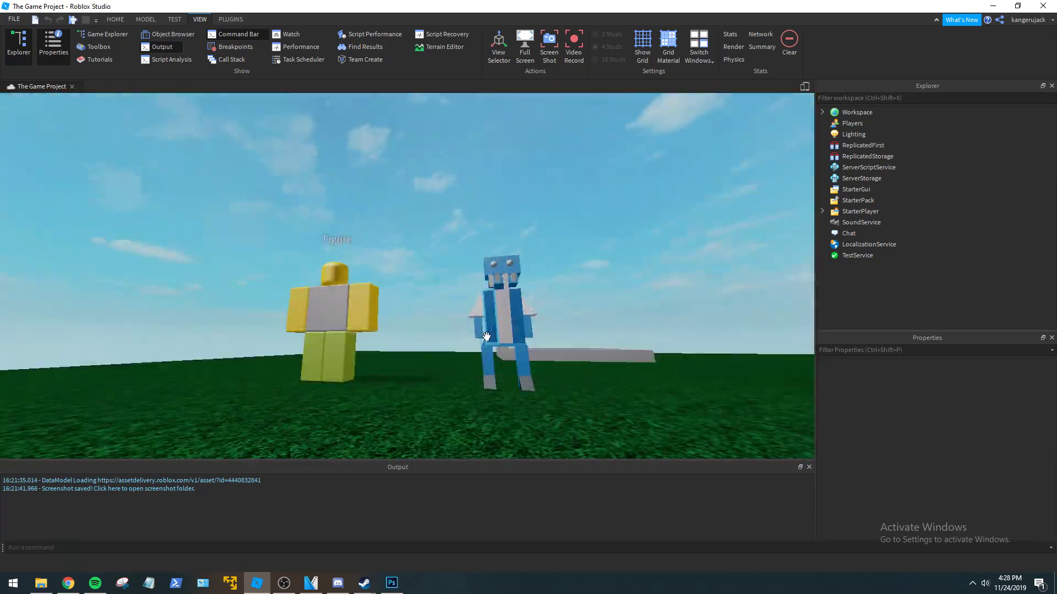
right_drag(486, 337, 486, 337)
scroll(445, 314, down, 3)
click(440, 311)
scroll(604, 355, up, 3)
click(599, 352)
scroll(600, 352, down, 4)
right_drag(600, 352, 600, 356)
scroll(600, 353, up, 4)
scroll(600, 352, down, 4)
scroll(594, 354, up, 3)
scroll(533, 352, down, 2)
scroll(437, 329, up, 3)
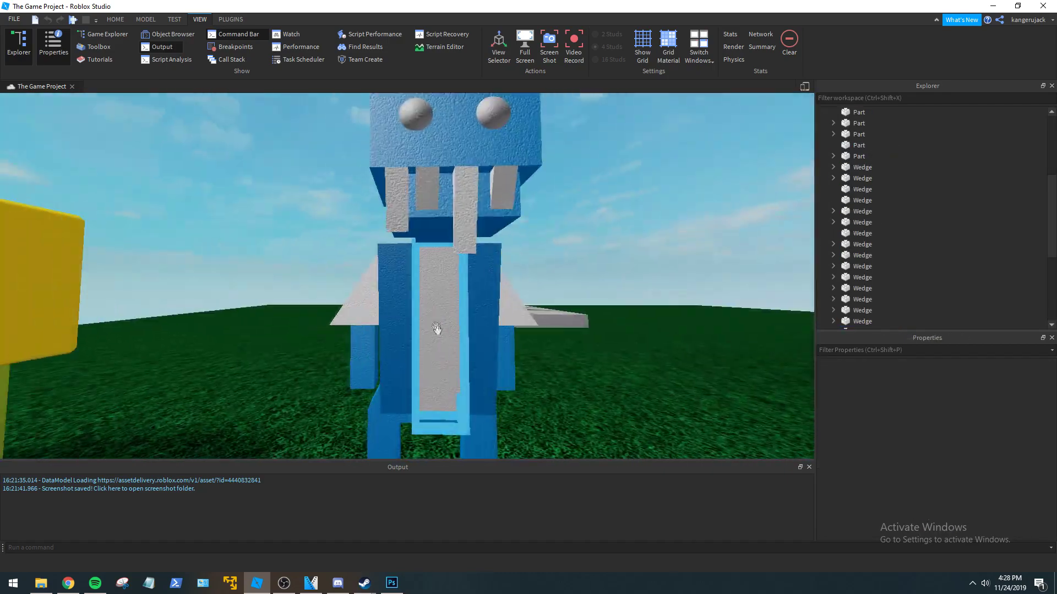
click(425, 302)
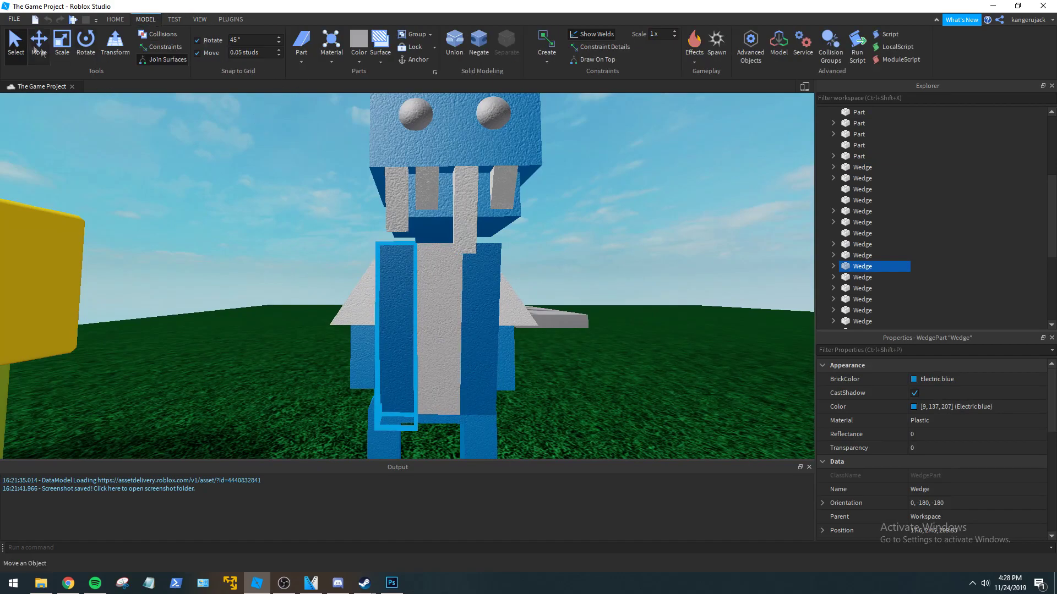
scroll(563, 383, down, 5)
click(563, 383)
right_drag(563, 383, 563, 383)
scroll(563, 383, down, 3)
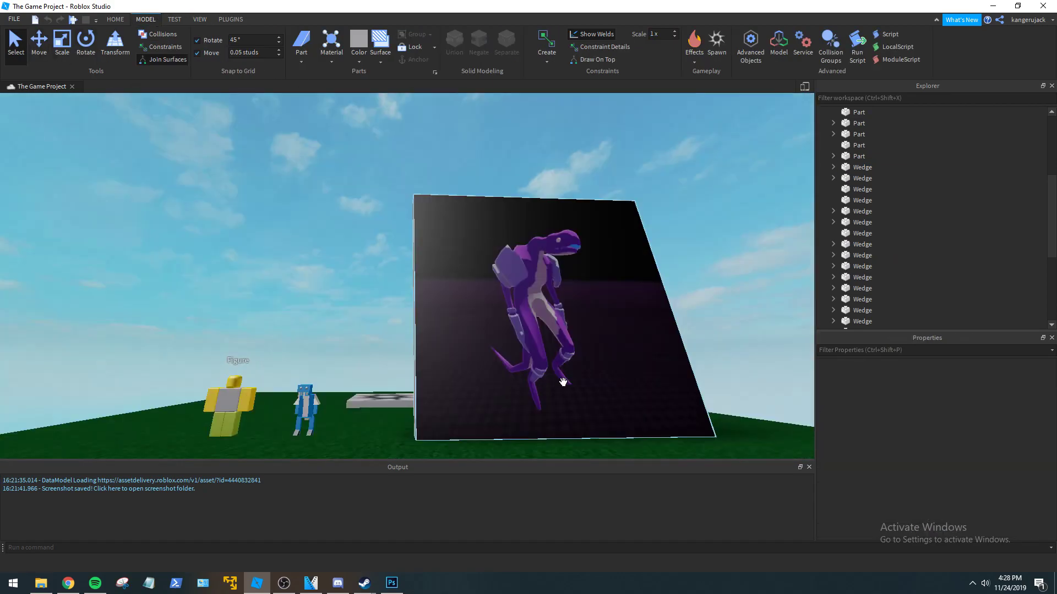
Recolour the selected wedges on the creature's back in the same blue as its body.
scroll(563, 383, up, 4)
scroll(563, 383, down, 2)
right_drag(440, 348, 519, 328)
scroll(519, 328, down, 3)
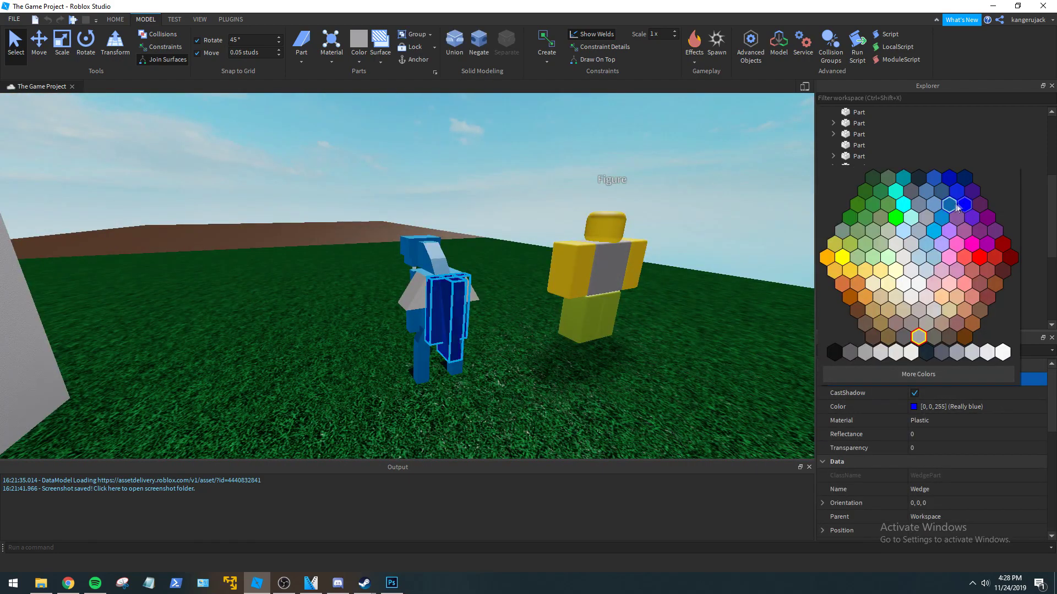
click(938, 216)
click(667, 364)
Recolour the tooth wedges hanging from the creature's head Institutional white.
scroll(570, 401, up, 3)
right_drag(570, 401, 570, 400)
scroll(571, 401, down, 3)
key(w)
key(s)
scroll(550, 286, up, 3)
right_drag(549, 267, 549, 266)
key(w)
key(s)
key(w)
key(a)
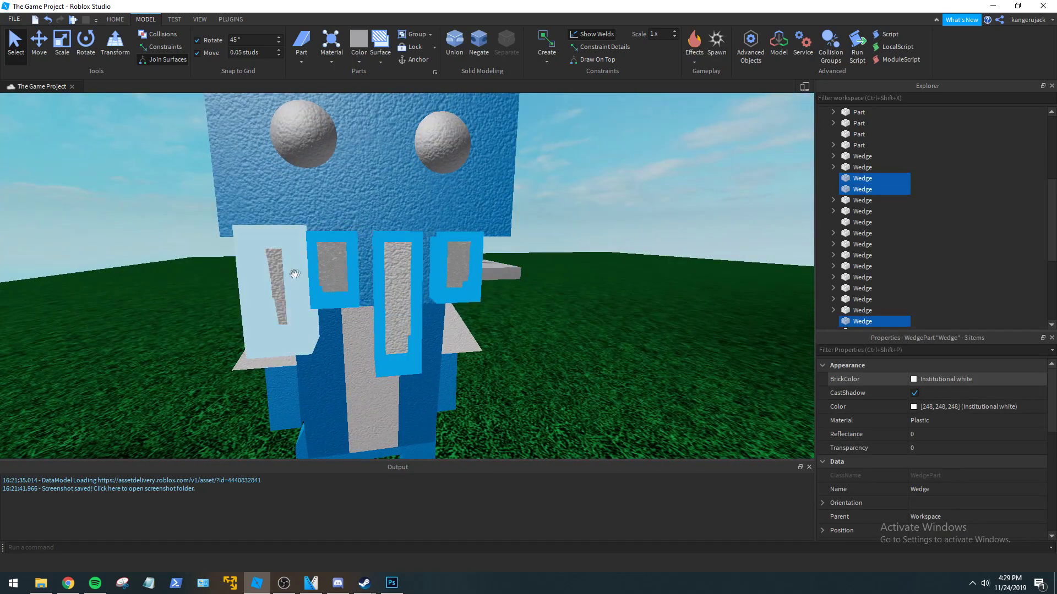
click(600, 393)
Scale the creature's blue head block slightly narrower on one side.
right_drag(489, 323, 401, 249)
key(s)
key(w)
key(a)
key(d)
key(a)
key(w)
key(s)
key(w)
key(s)
drag(269, 274, 282, 276)
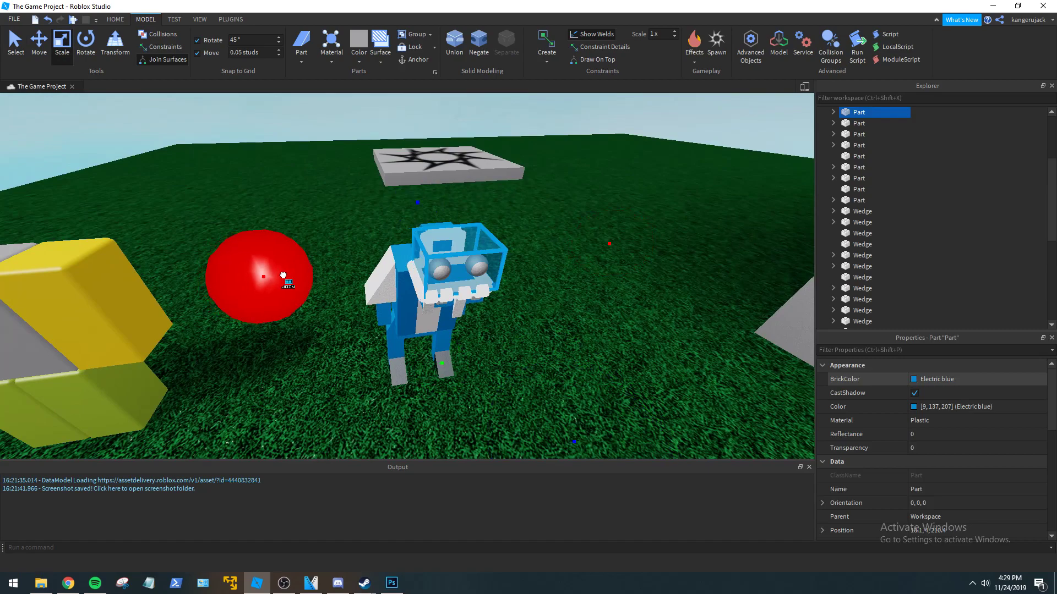
right_drag(518, 323, 519, 324)
scroll(518, 324, up, 5)
scroll(518, 324, down, 6)
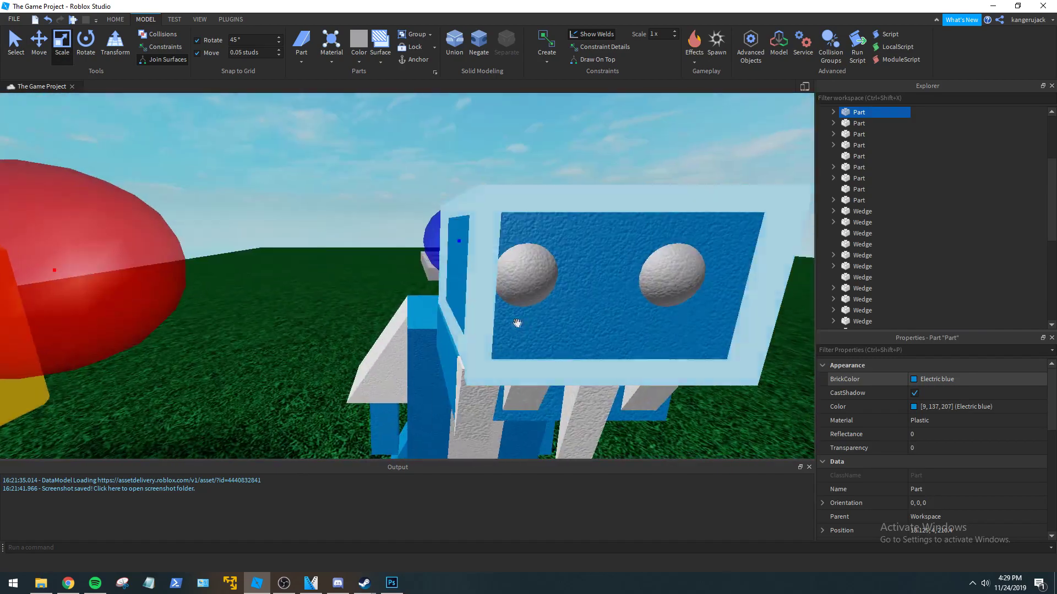
drag(307, 282, 307, 282)
right_drag(622, 381, 622, 381)
click(622, 381)
Scale the head block slightly narrower on its opposite side.
click(449, 291)
right_drag(521, 295, 521, 294)
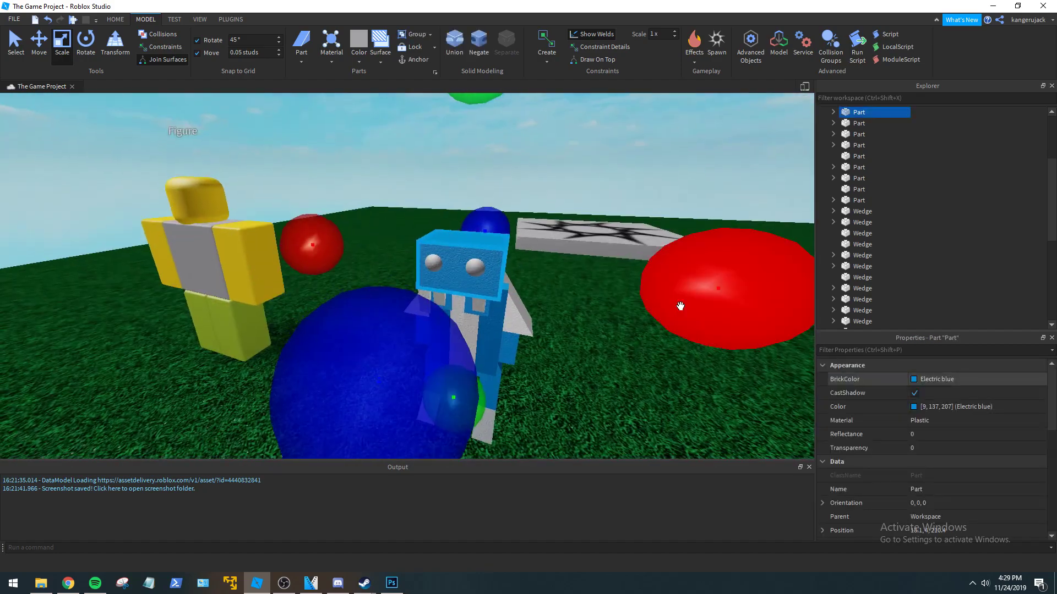
drag(671, 305, 668, 306)
click(636, 362)
Rotate a copy of the torso's side wedge to orientation 0, -90, 180 and raise it beside the head.
scroll(636, 362, up, 5)
right_drag(637, 362, 636, 362)
scroll(636, 362, down, 3)
scroll(451, 342, up, 2)
right_drag(452, 342, 473, 325)
click(88, 43)
scroll(473, 342, down, 5)
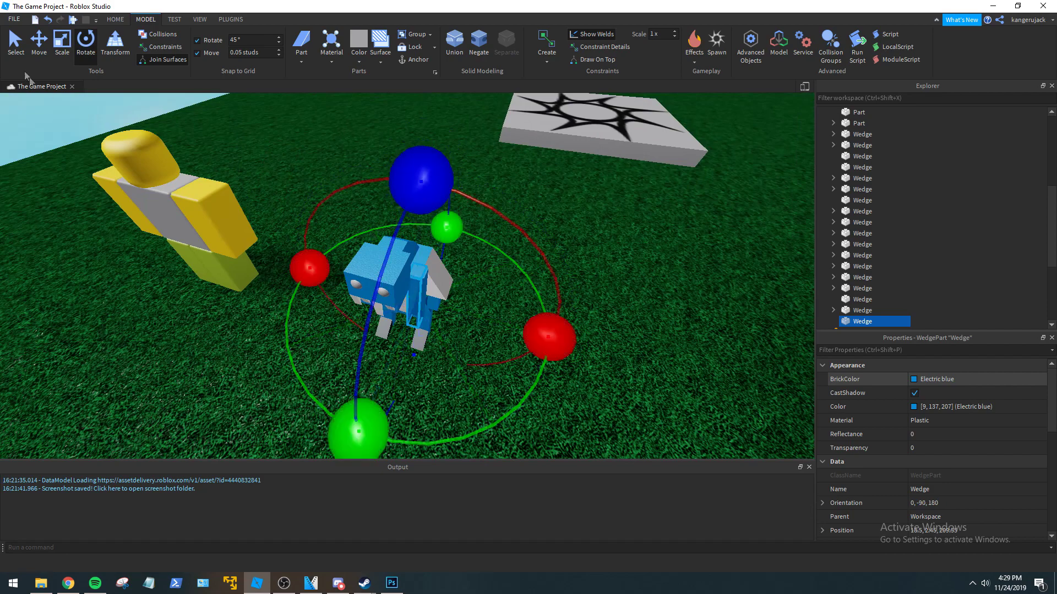
right_drag(453, 234, 418, 199)
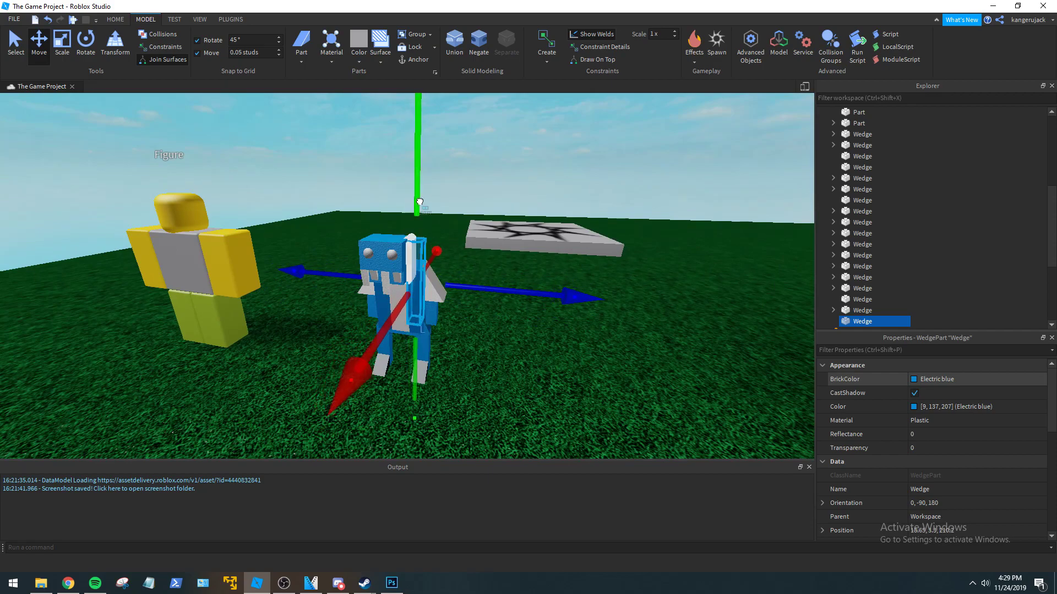
Rotate the wedge beside the head to orientation 0, -90, 0.
scroll(455, 233, up, 4)
right_drag(455, 233, 455, 234)
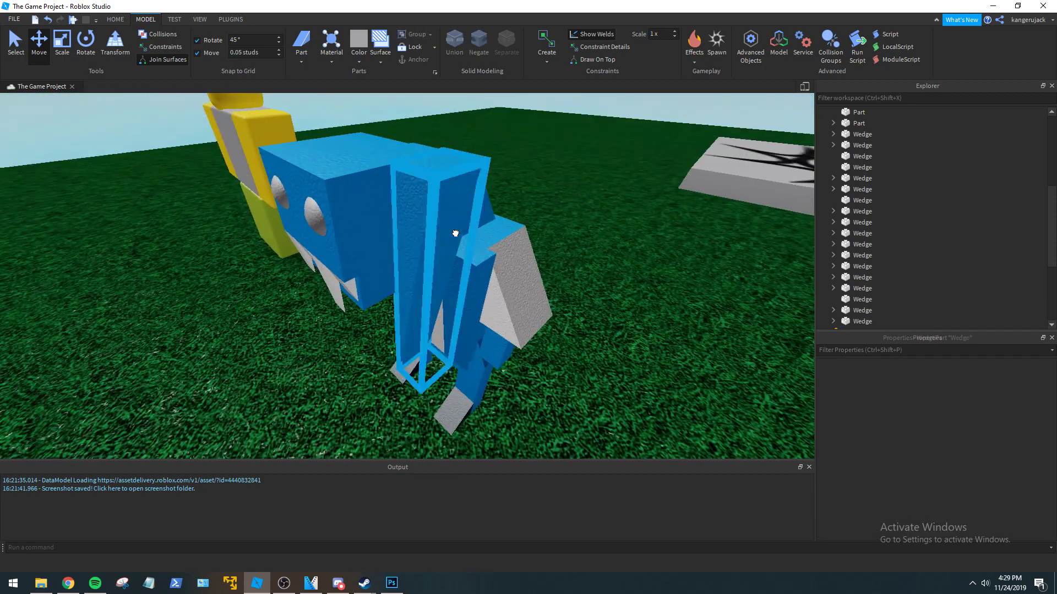
click(455, 233)
scroll(455, 233, down, 4)
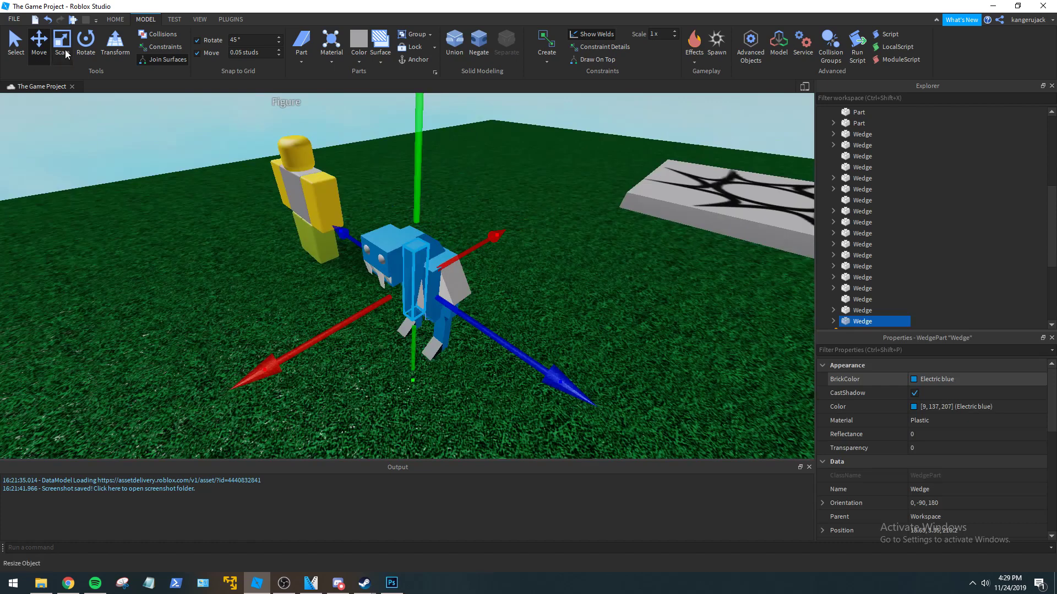
click(62, 44)
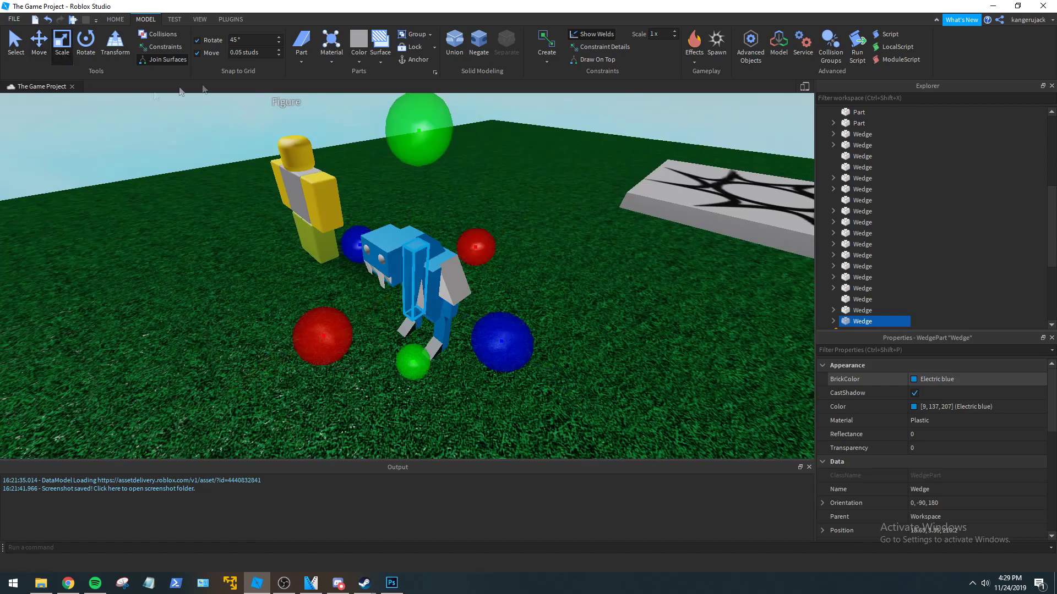
click(87, 46)
drag(403, 146, 490, 239)
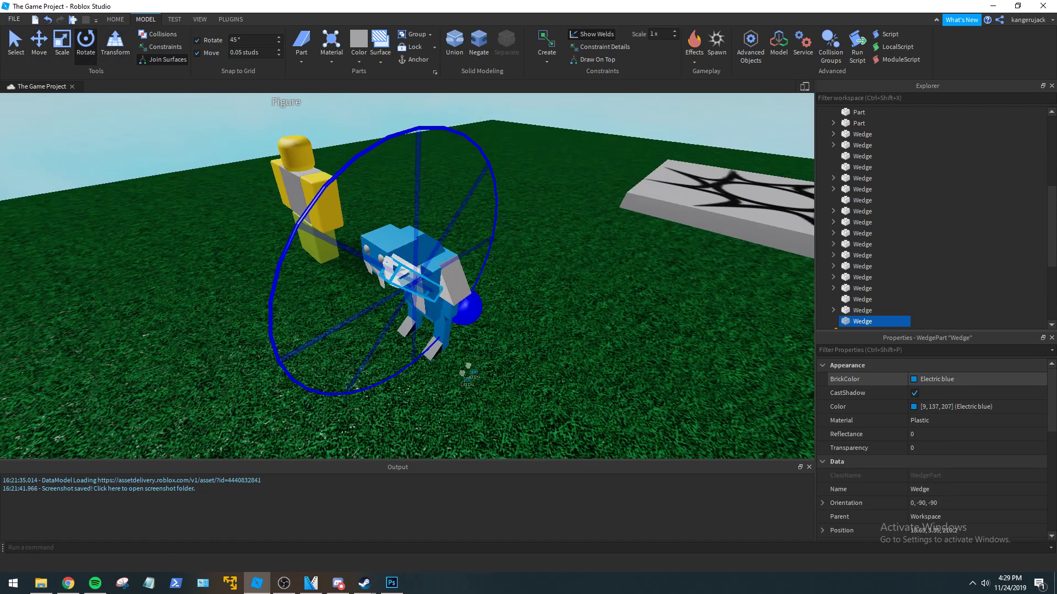
Scale the head-side wedge's height and thickness to fit against the head block.
click(63, 53)
right_drag(493, 305, 492, 304)
drag(440, 333, 440, 330)
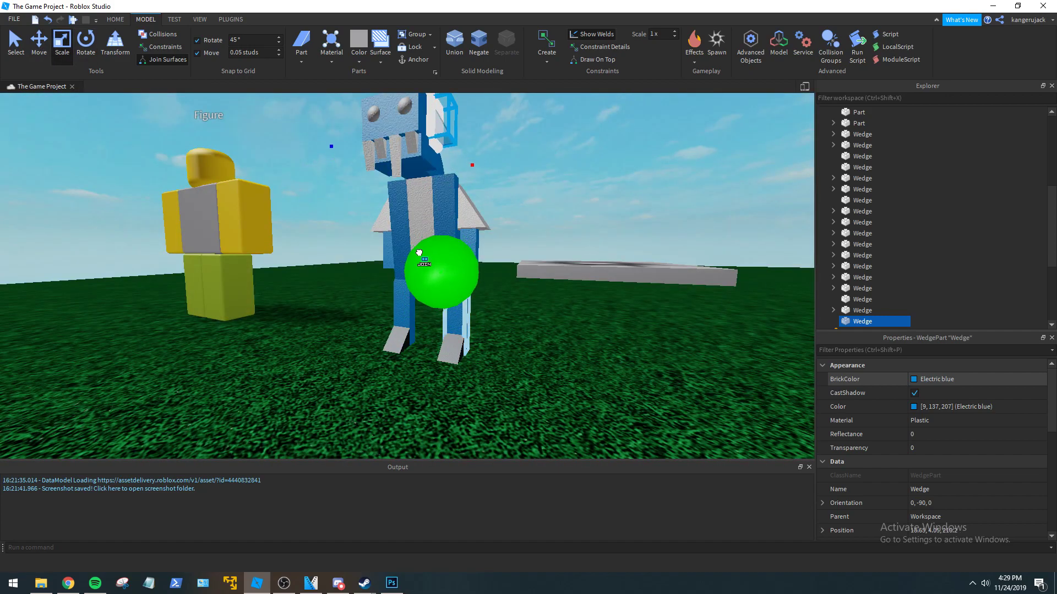
right_drag(503, 241, 511, 216)
drag(467, 227, 465, 229)
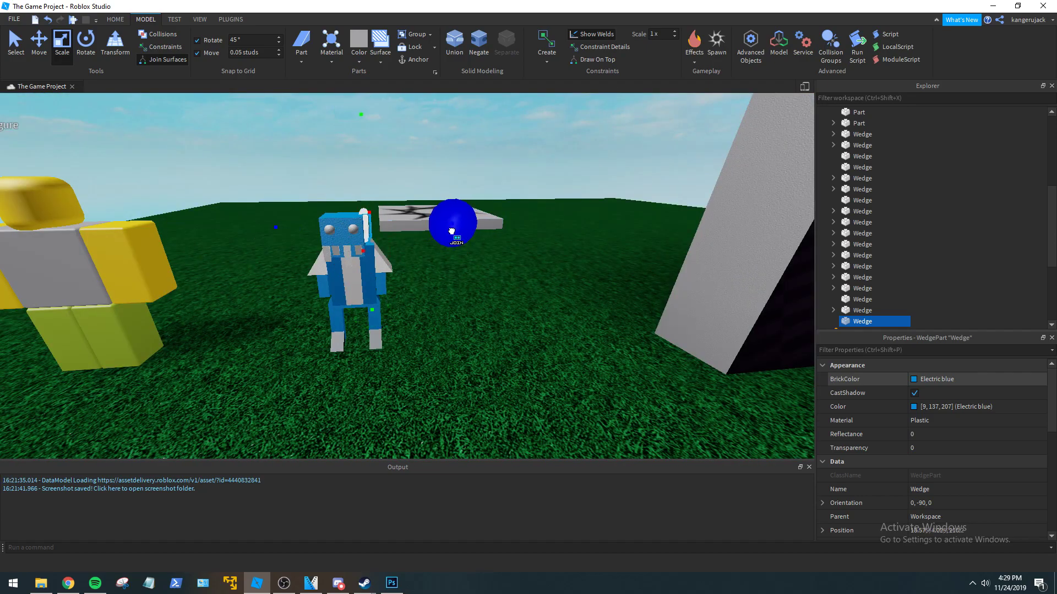
drag(452, 231, 451, 232)
Scale the head-side wedge's front-to-back depth to match the side of the head block.
key(w)
right_drag(444, 294, 376, 283)
key(s)
click(482, 337)
key(w)
click(464, 278)
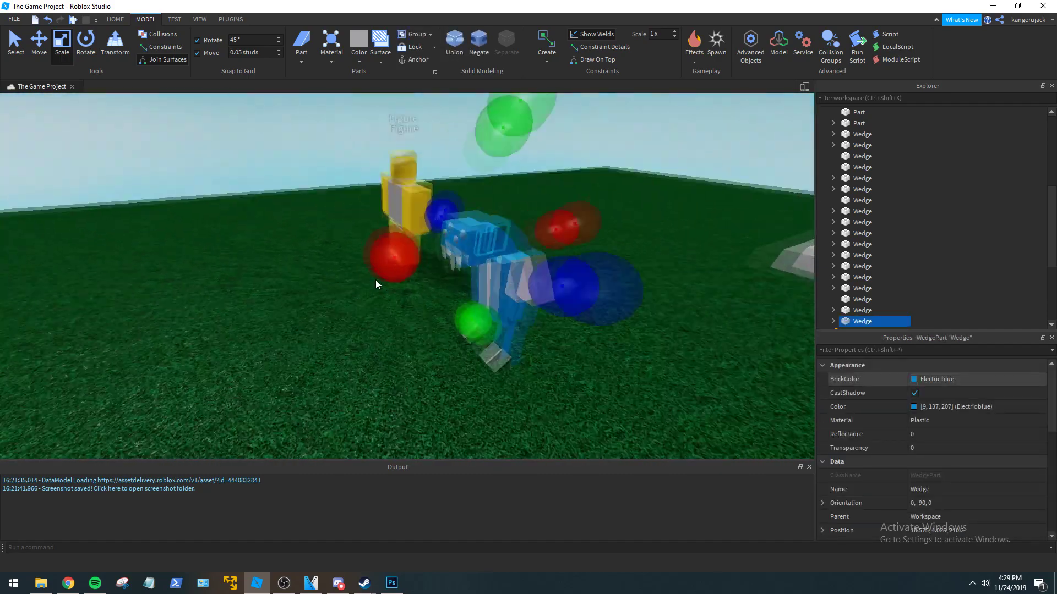
key(w)
drag(378, 248, 378, 248)
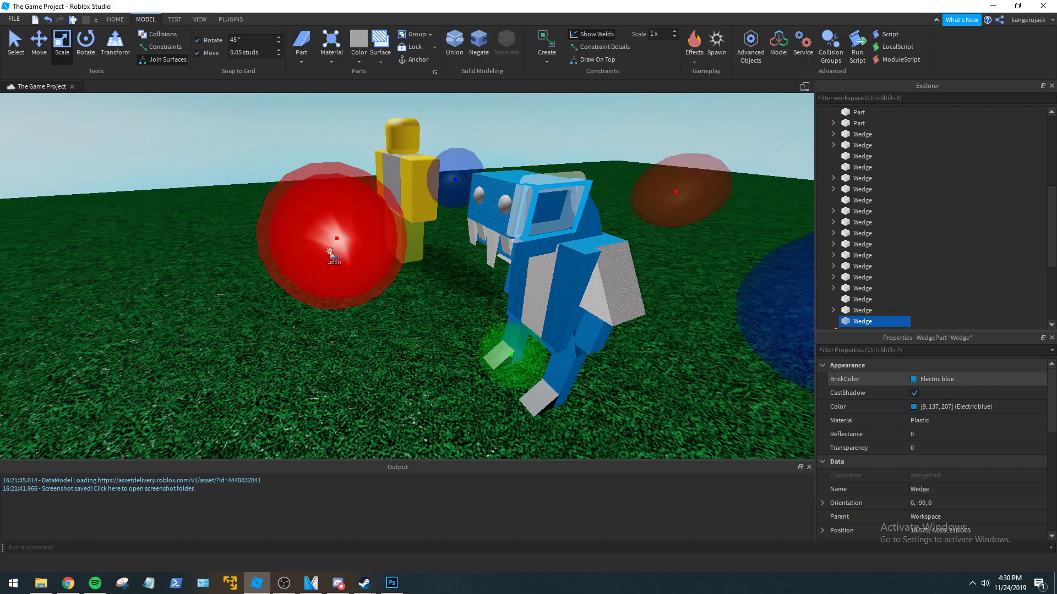
key(w)
right_drag(495, 341, 455, 340)
key(s)
click(382, 311)
drag(177, 342, 171, 347)
click(292, 436)
Adjust the head-side wedge's height so it lines up with the head block.
key(s)
right_drag(300, 436, 300, 434)
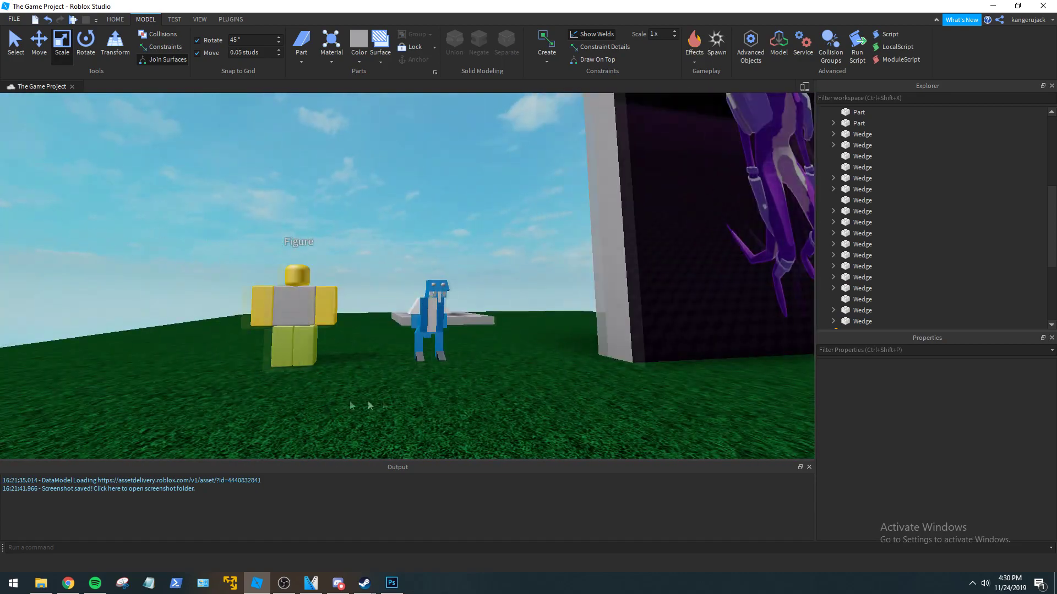
key(w)
right_drag(428, 397, 428, 399)
scroll(428, 398, down, 5)
scroll(423, 385, up, 8)
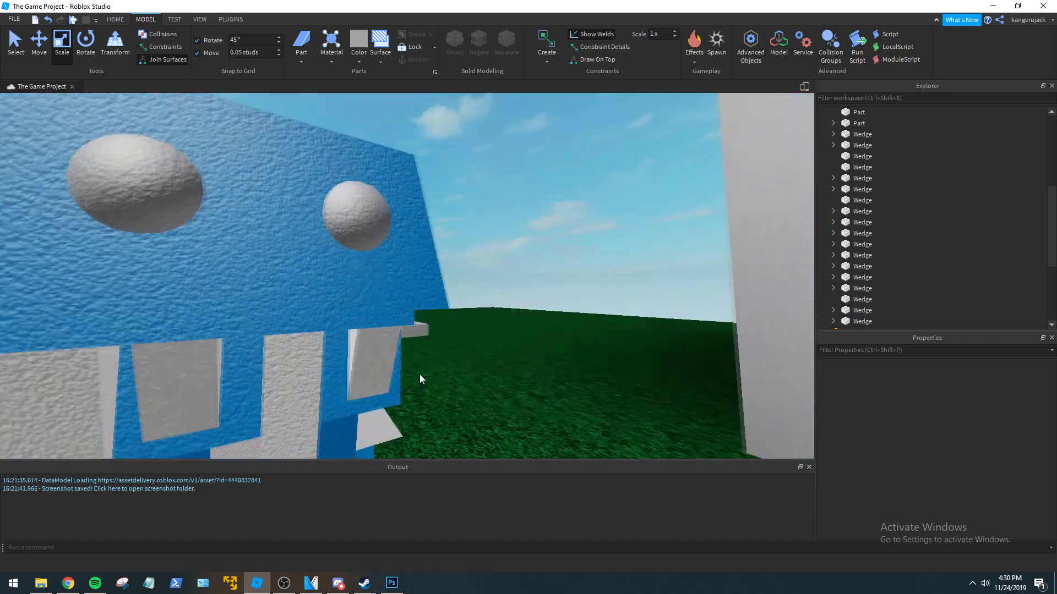
scroll(420, 374, down, 6)
scroll(420, 373, up, 5)
right_drag(420, 369, 426, 369)
click(527, 245)
scroll(527, 243, down, 4)
drag(445, 431, 443, 447)
click(608, 432)
Duplicate the head-side wedge and move the copy to the opposite side of the head.
scroll(583, 401, up, 4)
right_drag(573, 385, 559, 370)
scroll(550, 342, down, 4)
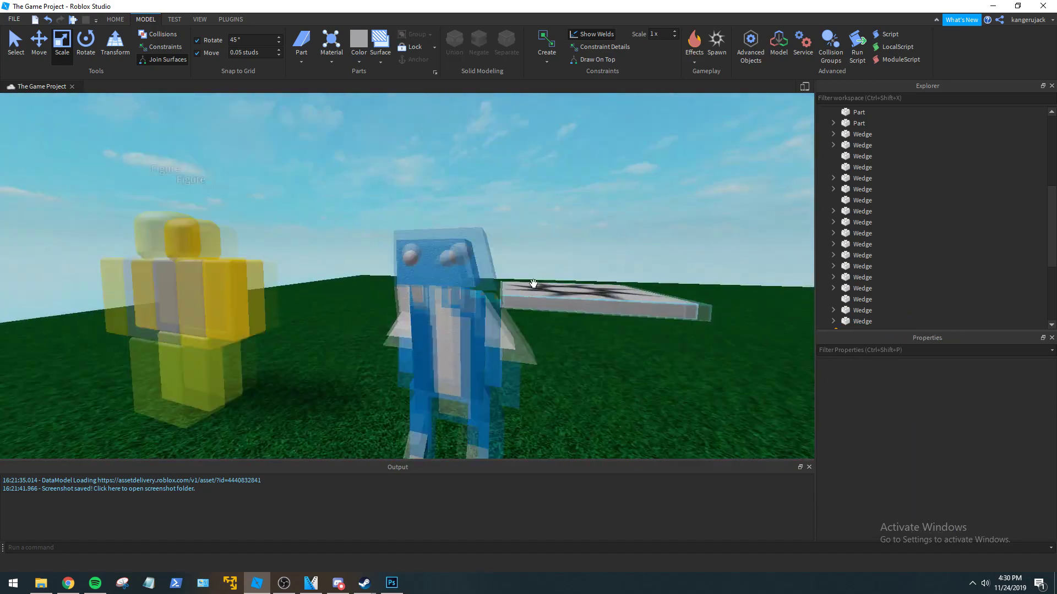
scroll(525, 282, up, 3)
click(519, 281)
scroll(553, 300, down, 5)
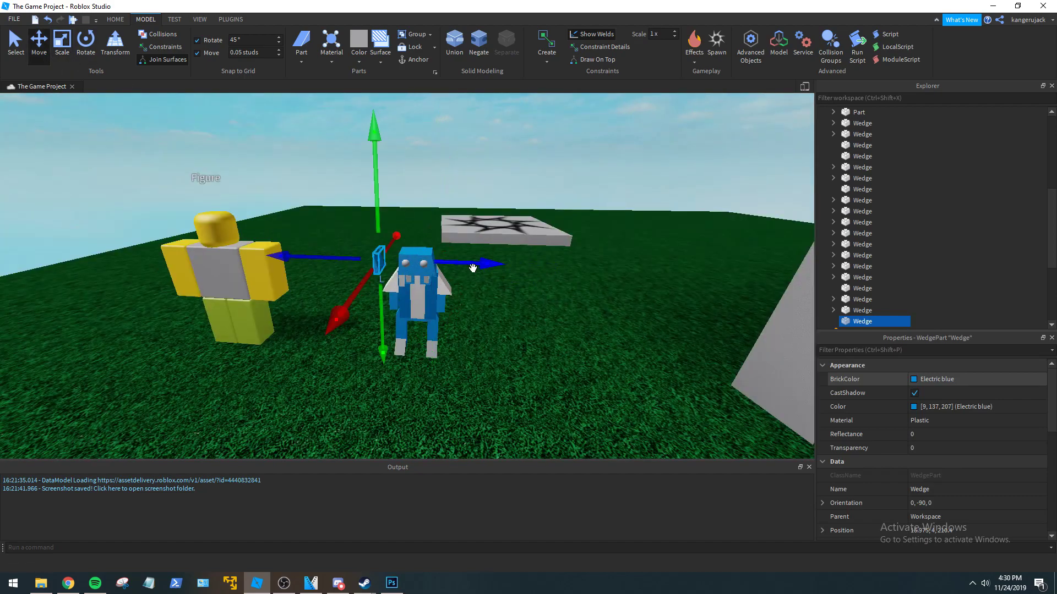
right_drag(484, 270, 291, 200)
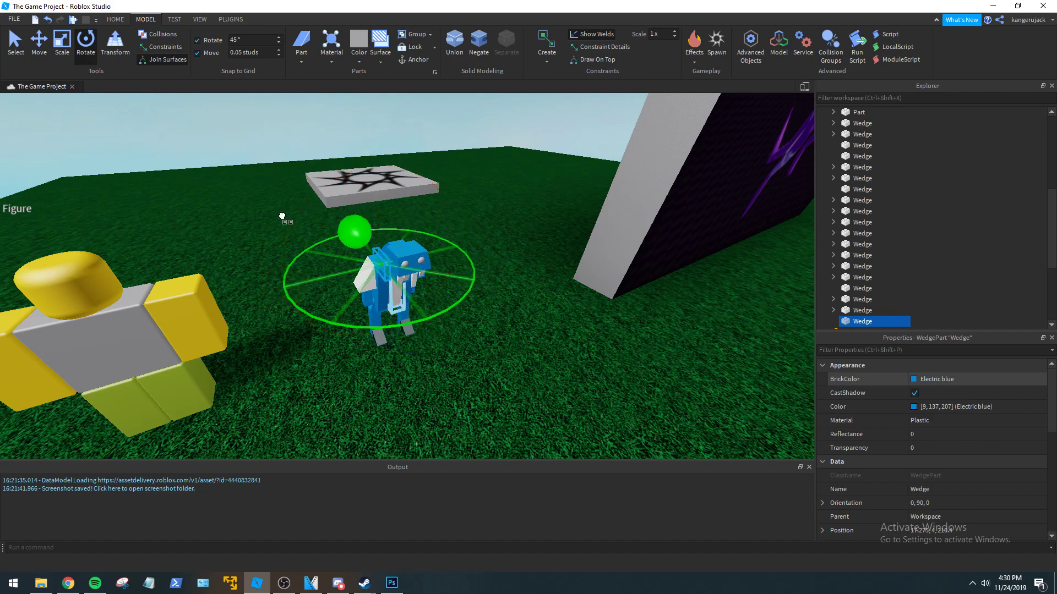
Rotate the copied wedge to orientation 0, 90, 0 and move it flush against the head block.
drag(282, 217, 278, 219)
scroll(397, 252, up, 4)
right_drag(396, 252, 441, 280)
click(39, 46)
right_drag(342, 190, 593, 263)
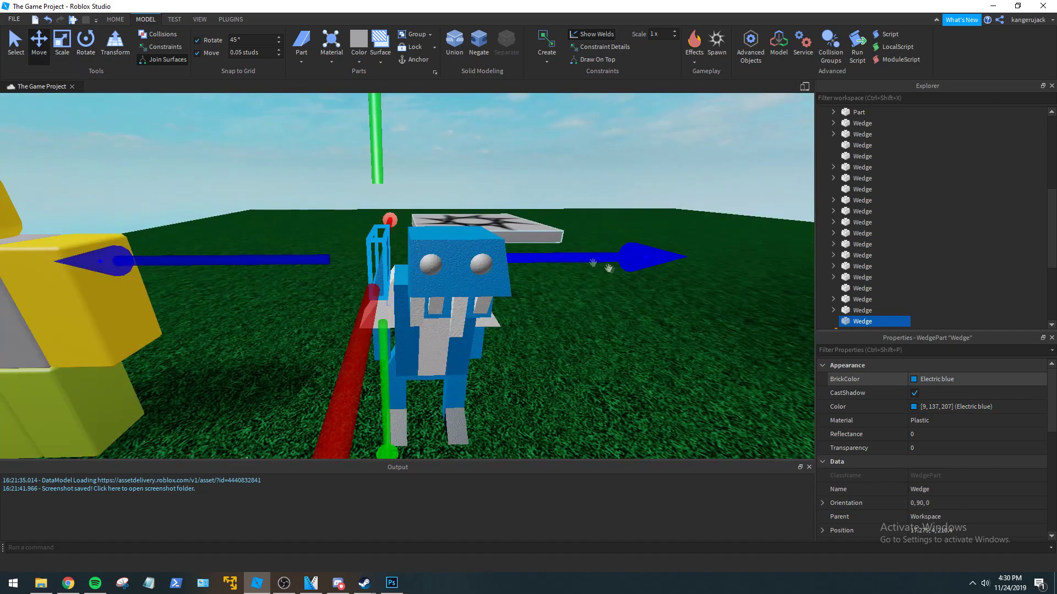
click(633, 307)
Recolour both of the creature's eye spheres white.
scroll(632, 307, up, 5)
right_drag(632, 308, 632, 308)
scroll(633, 308, down, 5)
right_drag(495, 285, 496, 285)
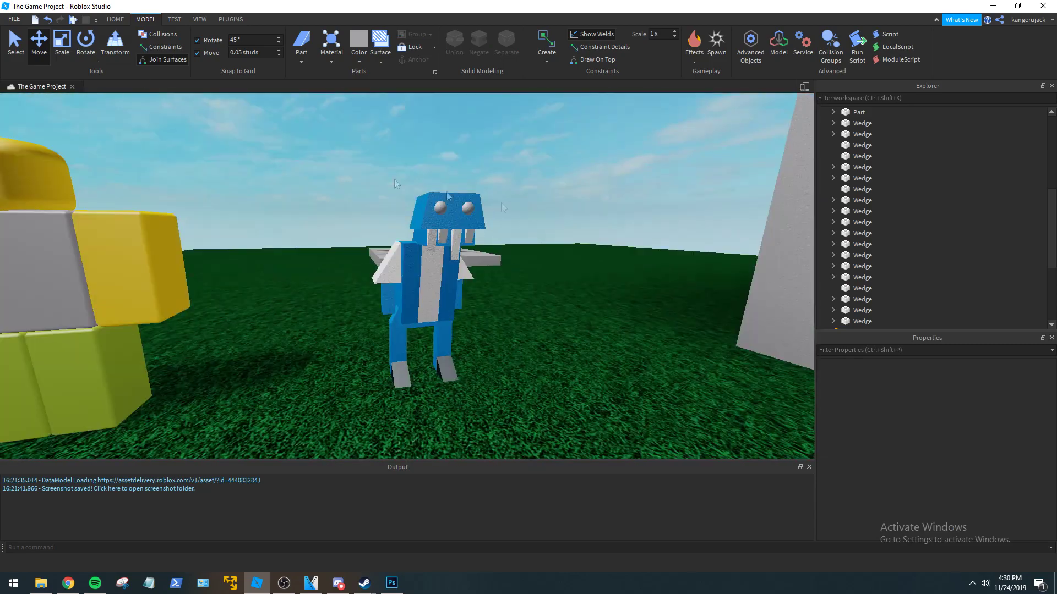
scroll(548, 348, up, 3)
right_drag(548, 348, 548, 348)
scroll(549, 348, down, 2)
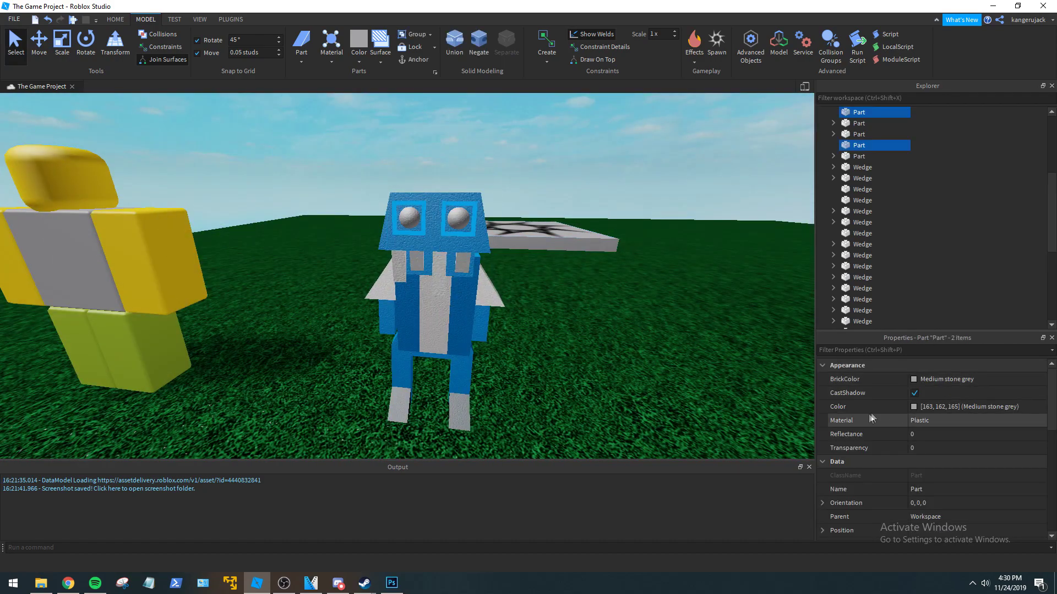
click(912, 379)
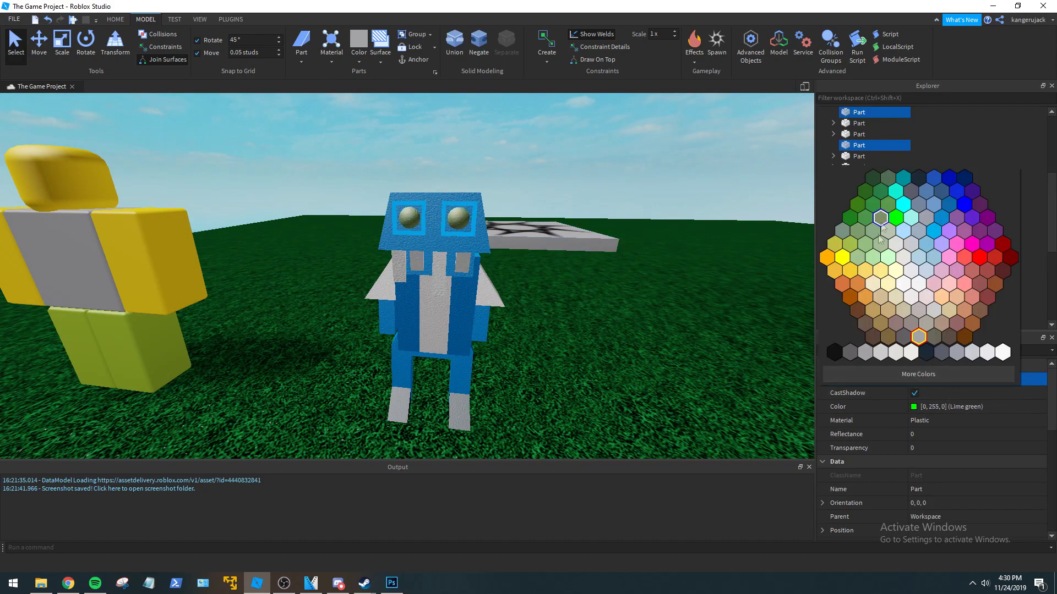
click(1003, 354)
click(671, 365)
Recolour the creature's foot wedges Black and scale down the height of one foot.
scroll(670, 365, up, 3)
right_drag(670, 365, 671, 365)
scroll(670, 365, down, 4)
scroll(671, 365, down, 7)
scroll(670, 365, up, 3)
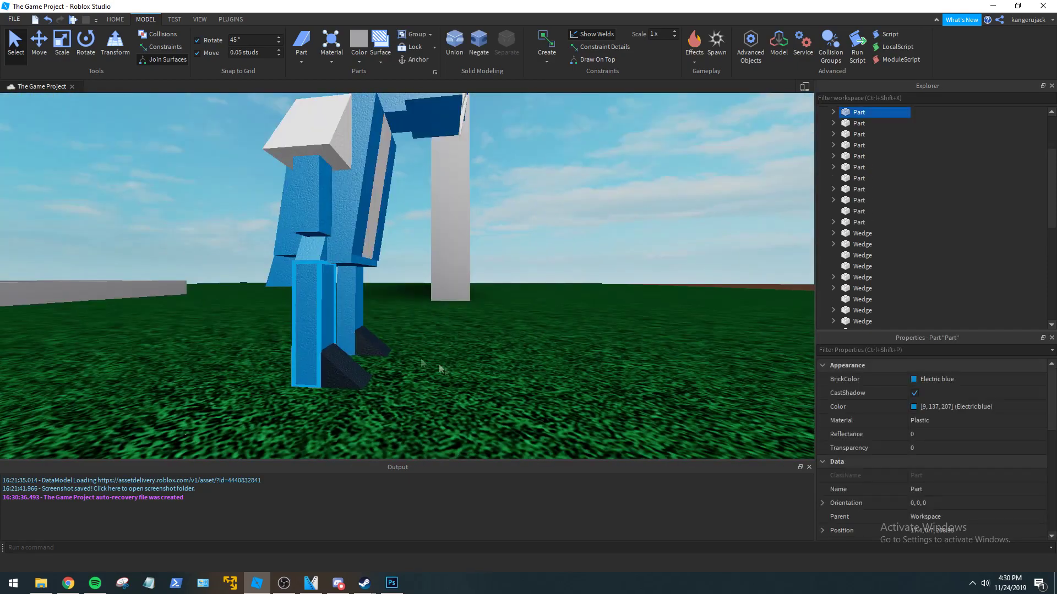
right_drag(438, 364, 438, 365)
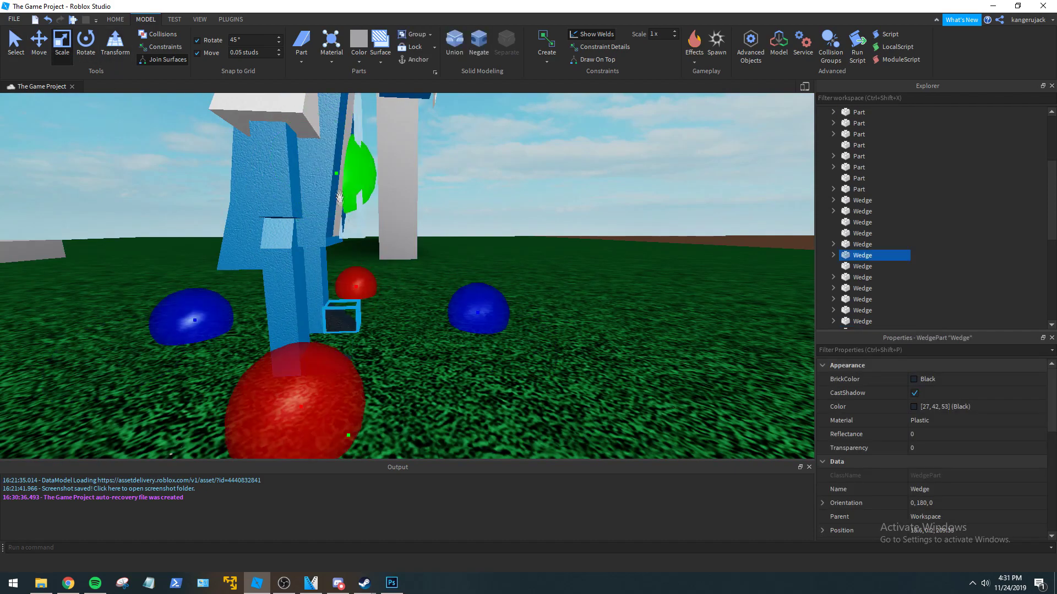
drag(340, 190, 340, 190)
right_drag(410, 324, 427, 325)
click(411, 325)
Shorten the creature's lower leg block by scaling it up from its bottom end.
right_drag(604, 311, 604, 312)
right_drag(501, 322, 500, 322)
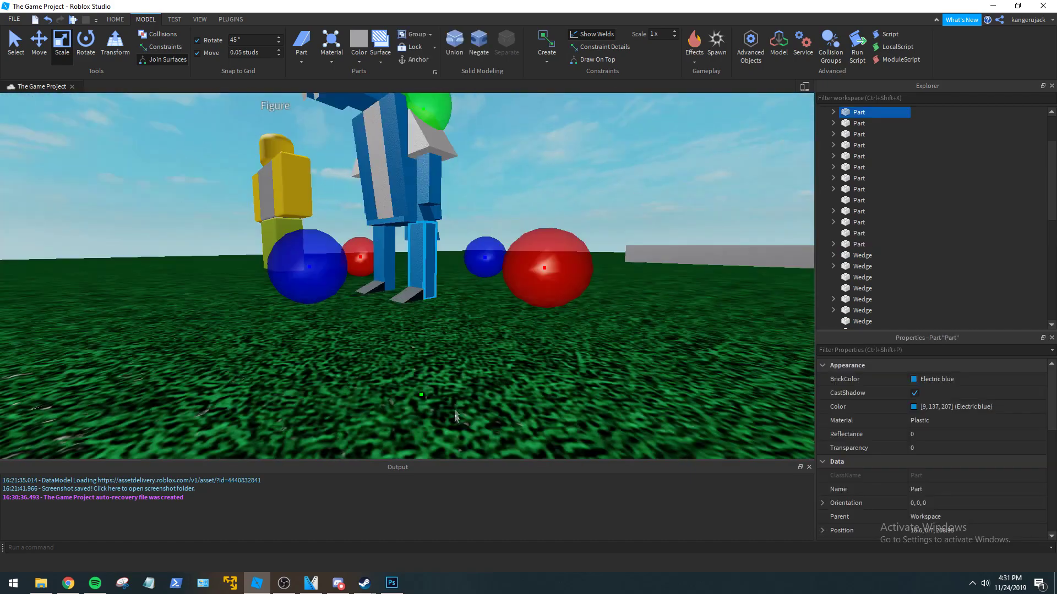
drag(416, 384, 416, 382)
scroll(507, 355, up, 3)
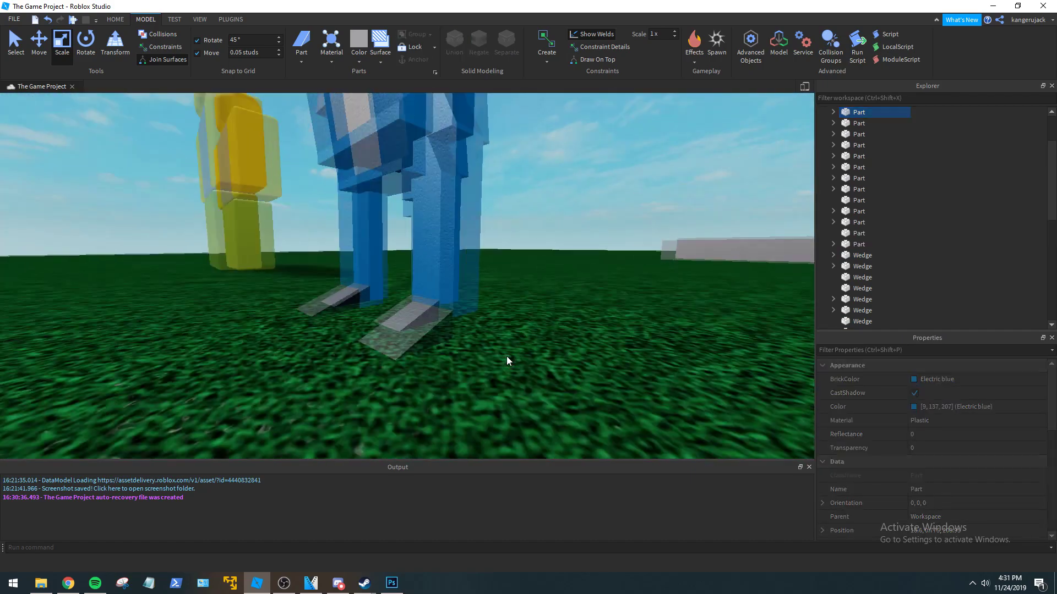
right_drag(505, 355, 503, 355)
click(503, 356)
Duplicate the creature's lower leg block and shrink the copy into a small heel block behind the foot wedge.
click(388, 297)
scroll(395, 362, down, 3)
right_drag(395, 362, 448, 354)
click(446, 360)
scroll(447, 355, up, 3)
click(461, 294)
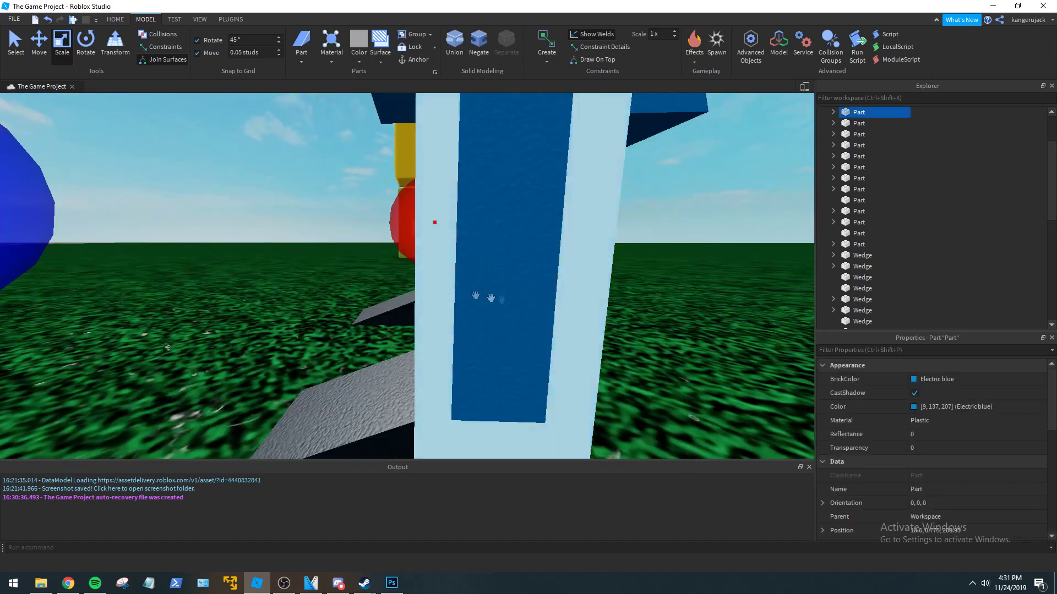
scroll(461, 293, down, 3)
right_drag(460, 291, 460, 292)
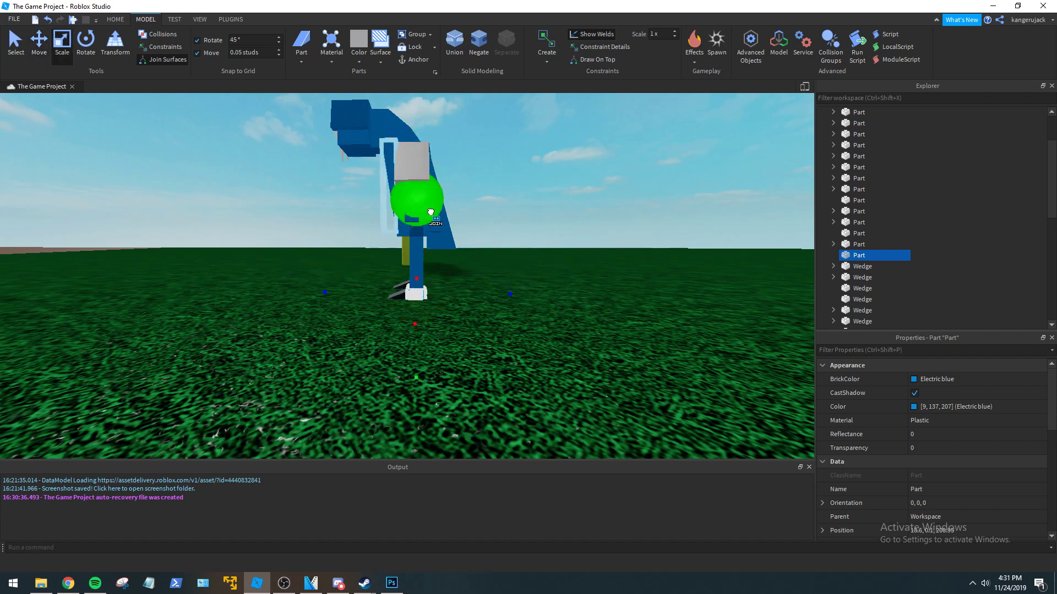
Recolour the new heel block Really black.
click(479, 306)
scroll(474, 313, up, 3)
right_drag(473, 314, 415, 313)
click(924, 384)
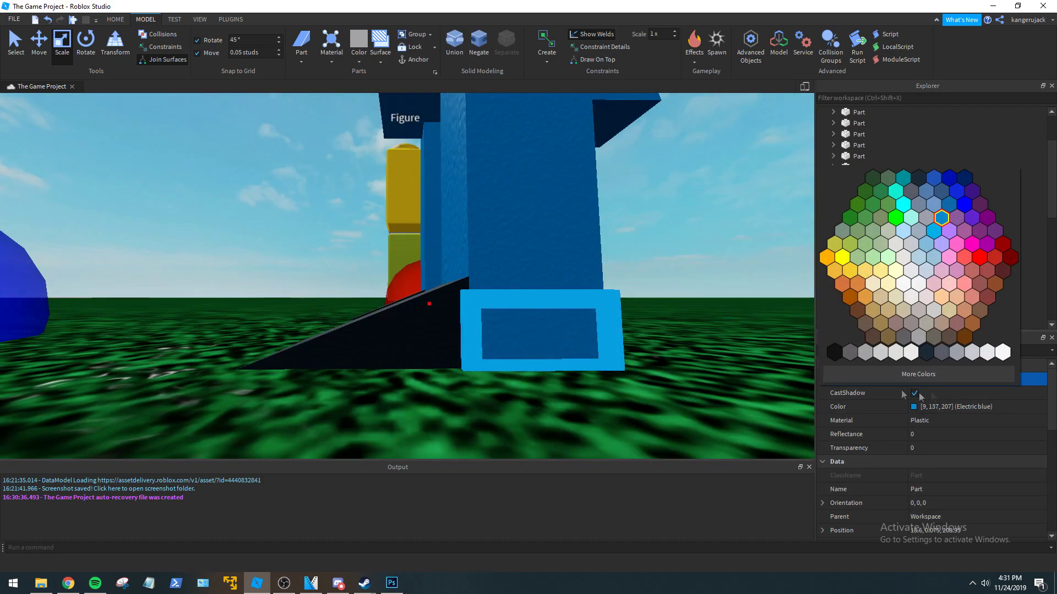
click(836, 352)
click(648, 349)
key(e)
Duplicate the black heel block and move the copy under the creature's other leg.
right_drag(648, 349, 648, 349)
scroll(648, 351, down, 3)
scroll(649, 349, down, 2)
scroll(648, 349, up, 4)
scroll(648, 348, down, 3)
click(338, 300)
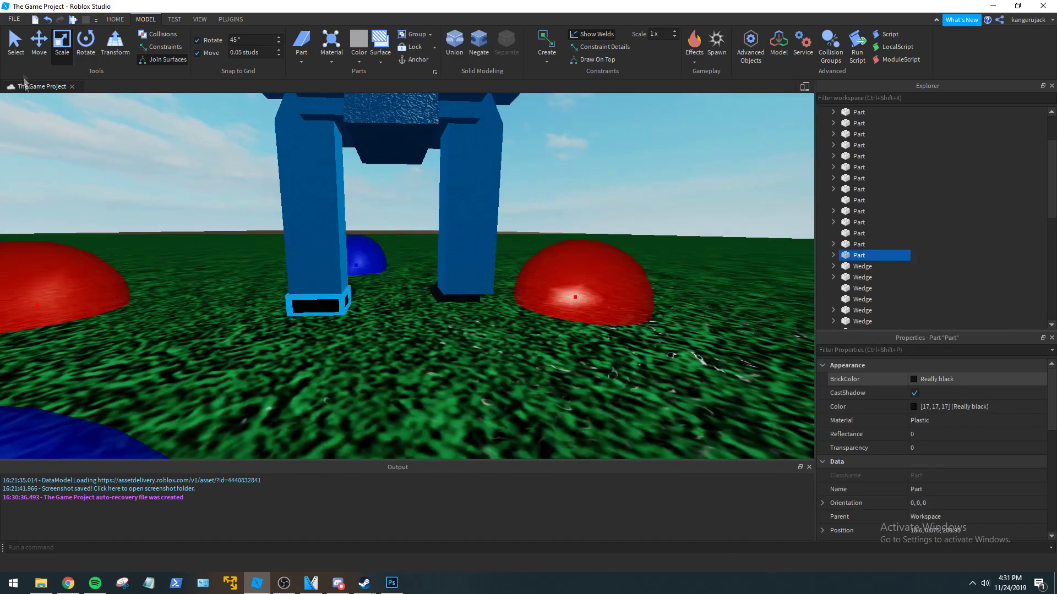
key(ctrl+d)
key(ctrl+2)
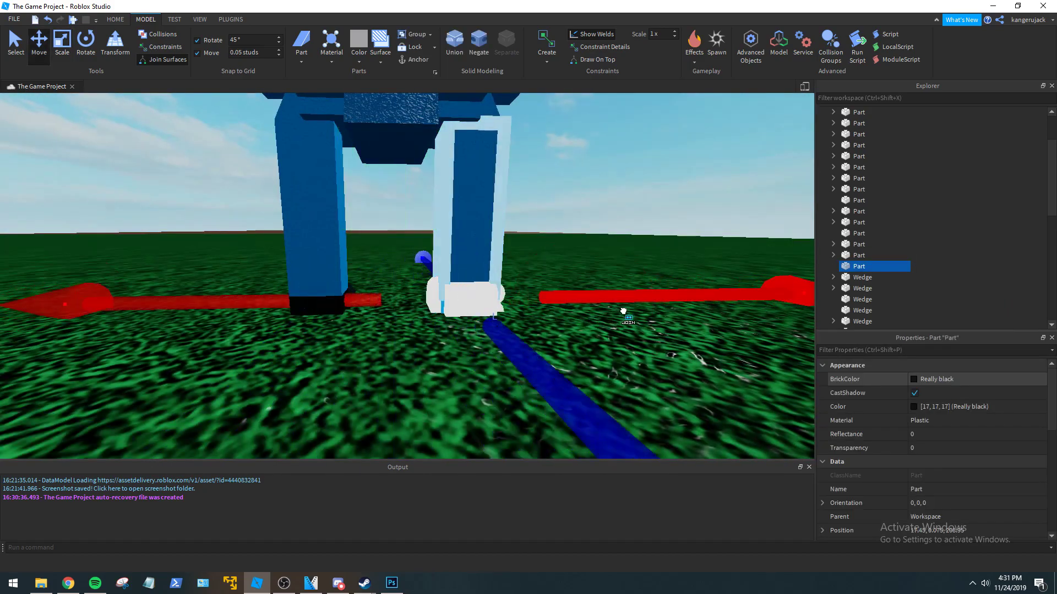
right_drag(608, 333, 584, 353)
click(585, 355)
Select both heel blocks together and recolour them Black.
click(432, 329)
right_drag(472, 345, 471, 344)
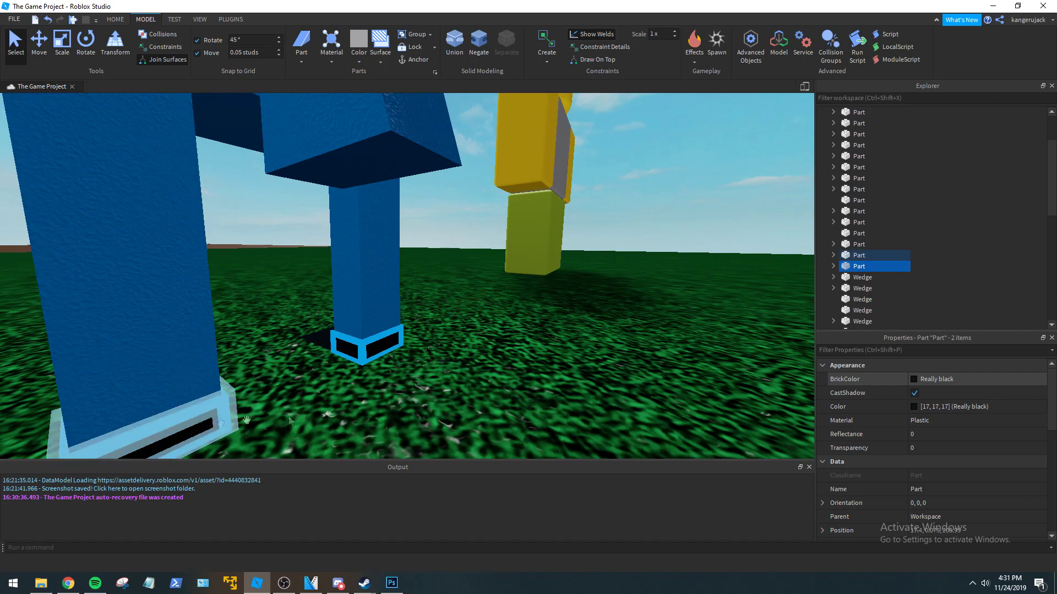
click(925, 380)
click(929, 353)
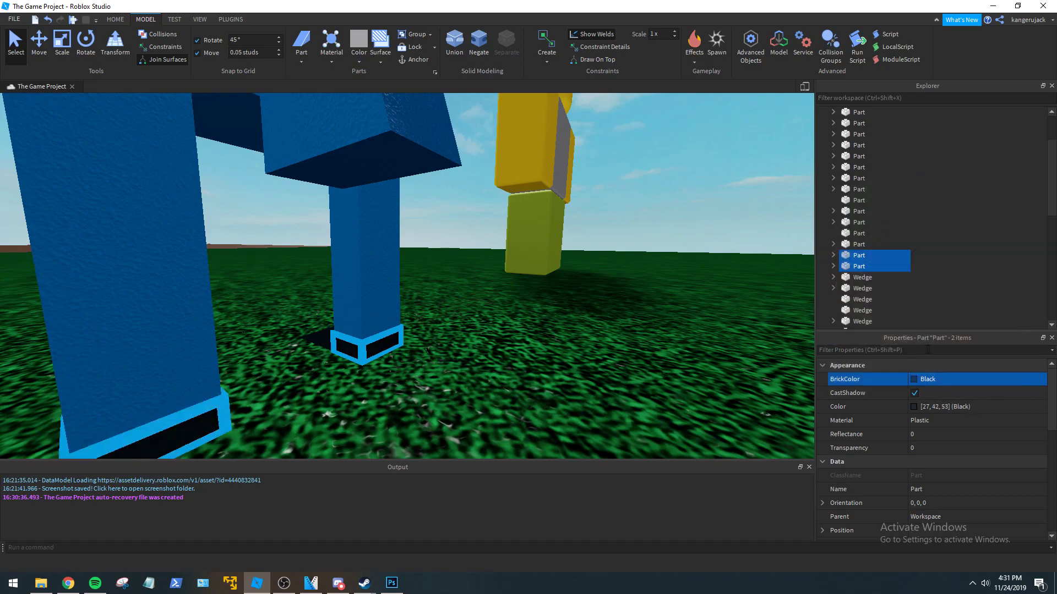
click(596, 359)
scroll(596, 359, down, 5)
right_drag(596, 359, 596, 360)
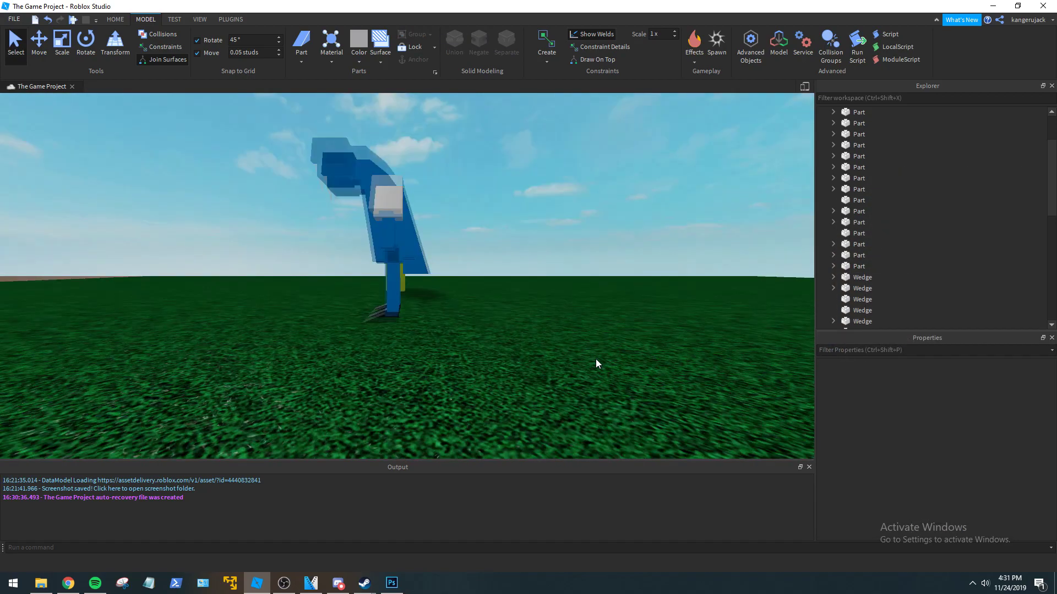
Examine the whole creature model from different distances and angles.
scroll(596, 359, down, 3)
scroll(596, 359, up, 4)
scroll(596, 359, down, 5)
scroll(596, 359, up, 5)
scroll(596, 360, down, 4)
key(s)
right_drag(595, 360, 507, 308)
key(w)
key(s)
key(s)
key(w)
key(s)
key(w)
key(s)
key(w)
key(s)
Select the three wedges on the front of the creature's torso and rename them Belly.
click(449, 269)
key(w)
key(s)
click(467, 238)
key(w)
right_drag(535, 235, 513, 241)
key(d)
ctrl+click(503, 231)
ctrl+click(471, 213)
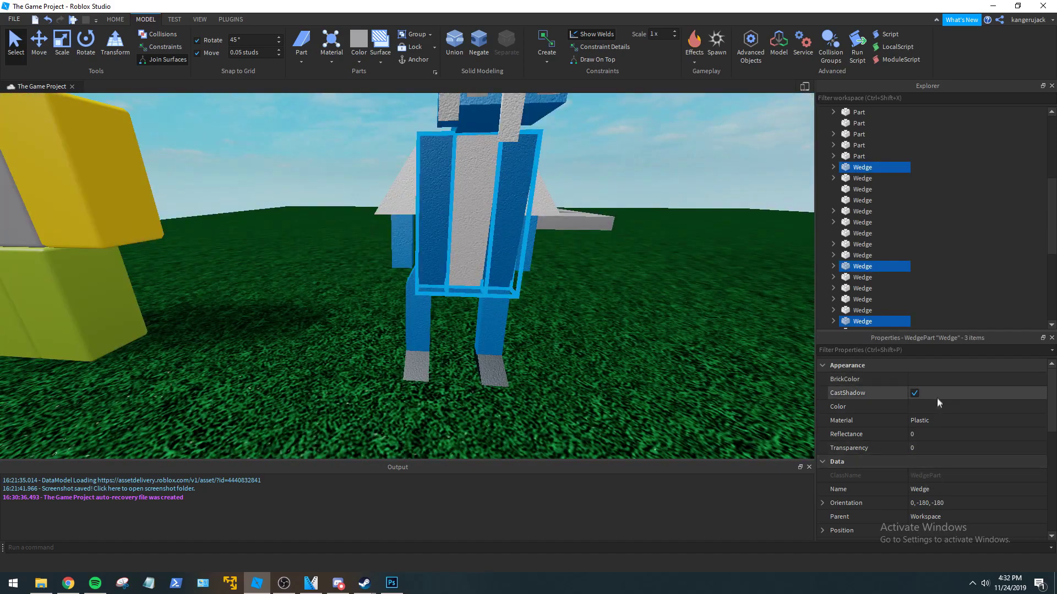
click(934, 422)
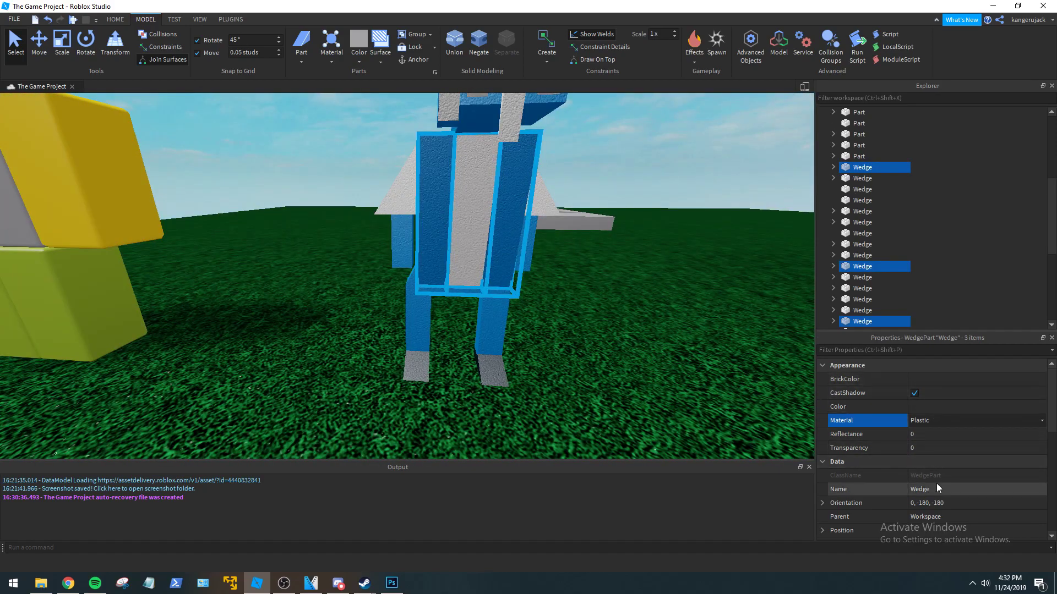
text(Belly)
key(Return)
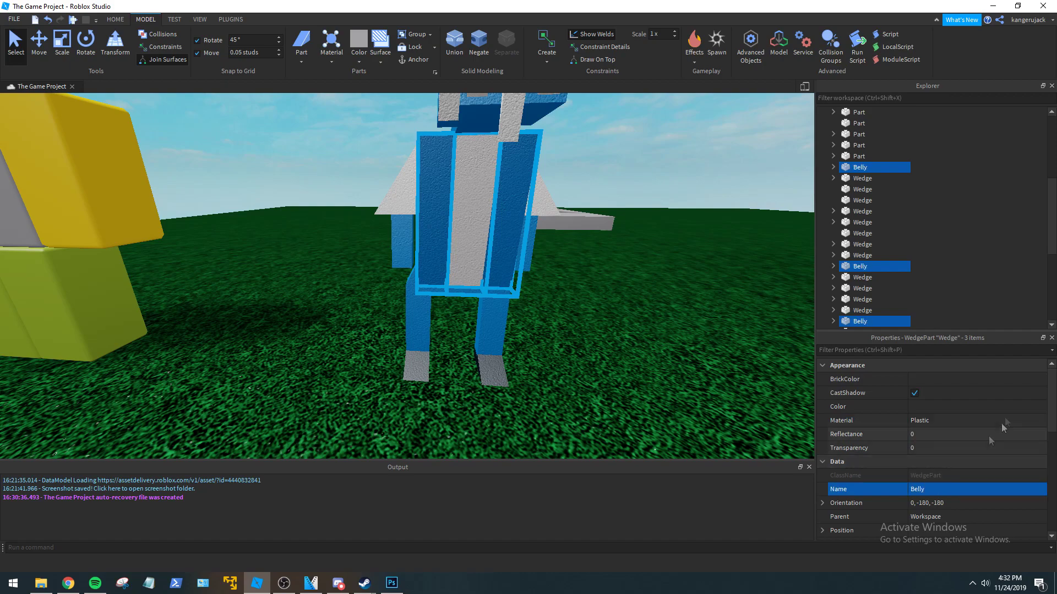
Select the two long blue wedges on the creature's back and rename them Back.
click(575, 307)
scroll(576, 307, up, 5)
right_drag(576, 307, 576, 307)
scroll(576, 307, up, 3)
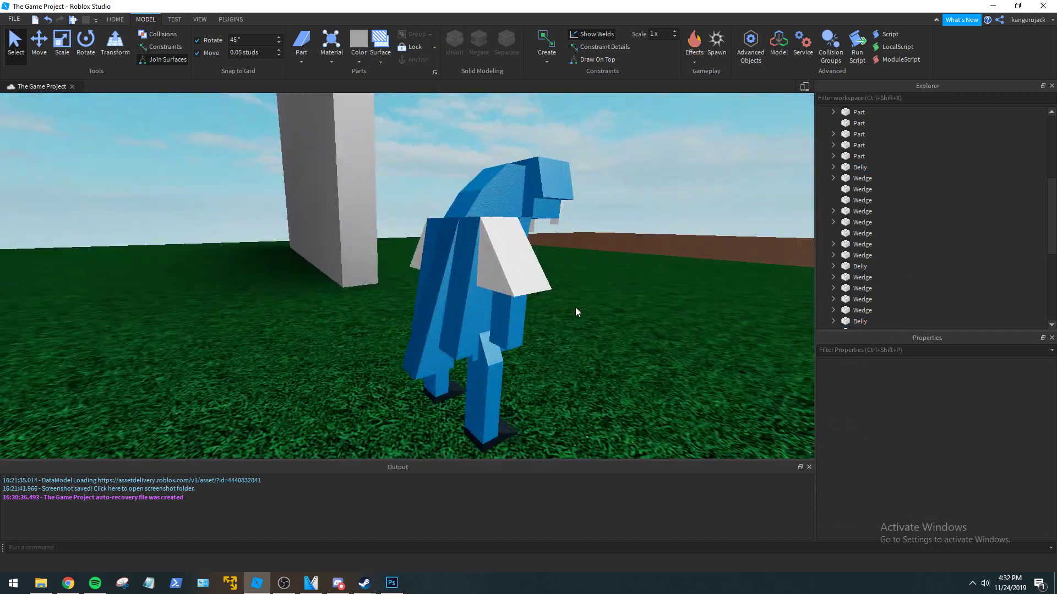
click(435, 316)
ctrl+click(466, 318)
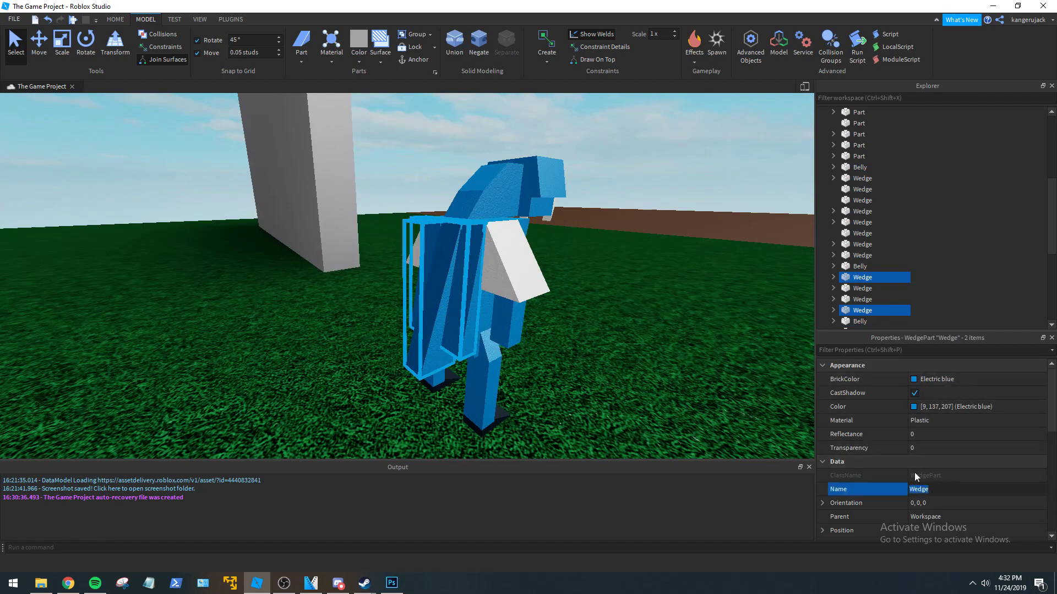
text(Back)
key(Return)
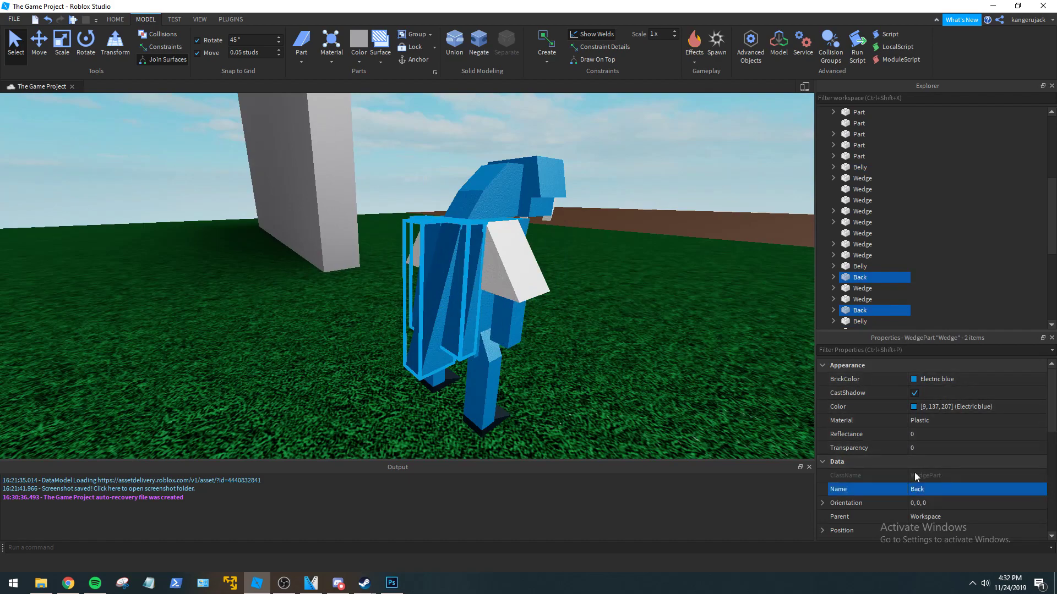
Rename the white wedge on the creature's right shoulder as Right Shoulder.
click(633, 300)
right_drag(633, 299, 638, 300)
click(502, 299)
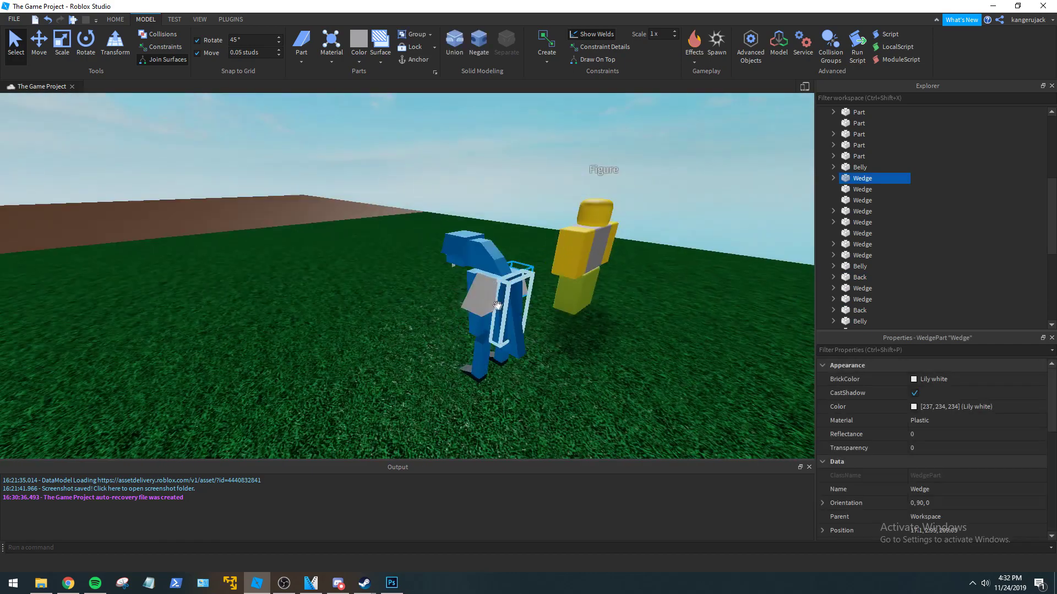
click(935, 490)
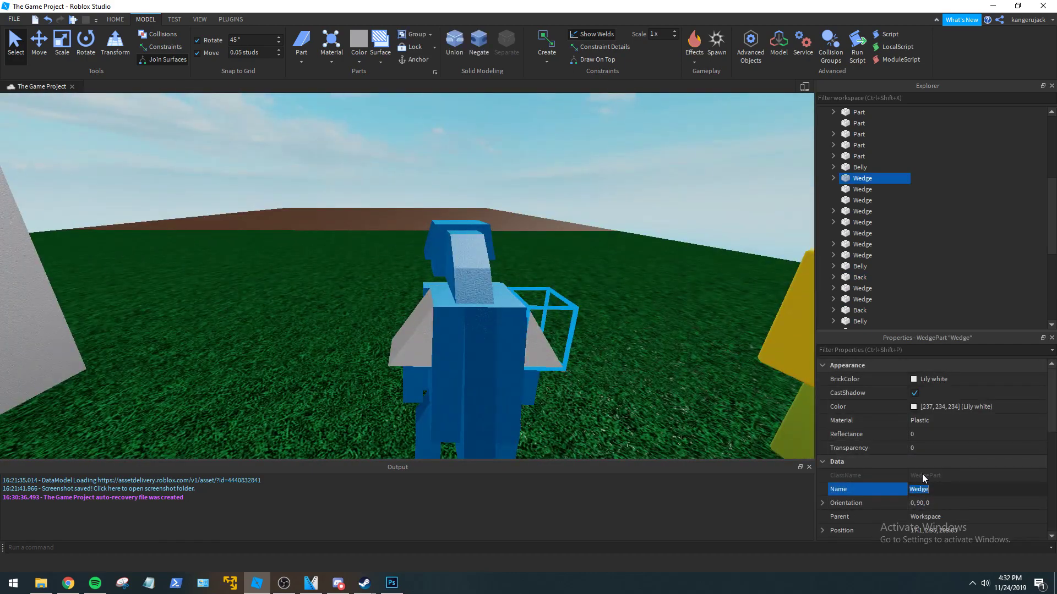
text(Right Shoulde)
key(Return)
click(974, 502)
click(955, 489)
click(953, 488)
Rename the white wedge on the opposite shoulder as Left Shoulder.
click(405, 342)
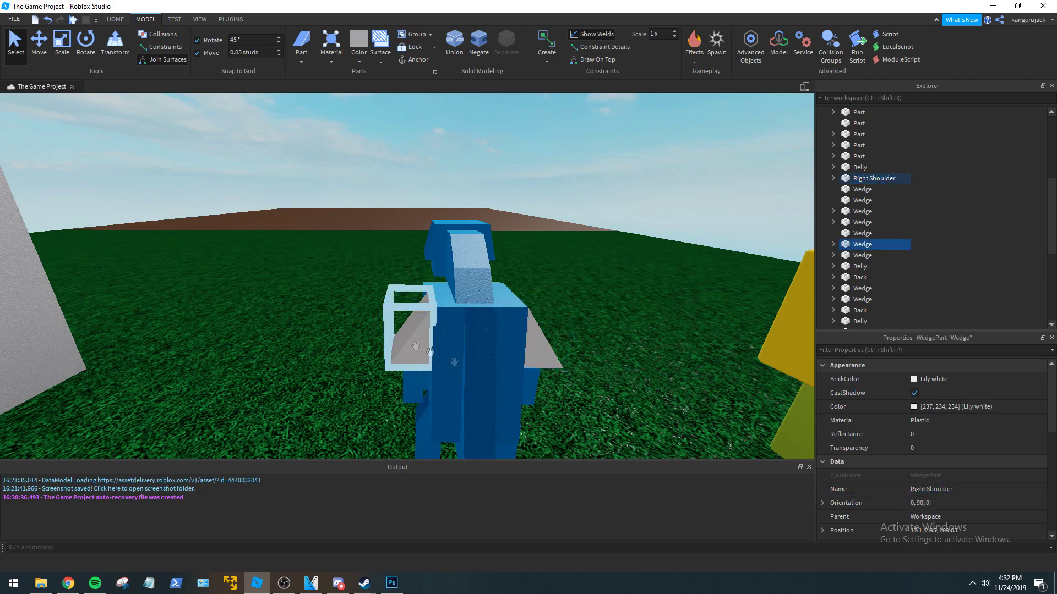
click(939, 483)
text(Left Shoulder)
key(Return)
Rename the blue arm block beneath the left shoulder wedge as Left Arm.
click(633, 341)
right_drag(633, 341, 674, 288)
scroll(675, 288, down, 4)
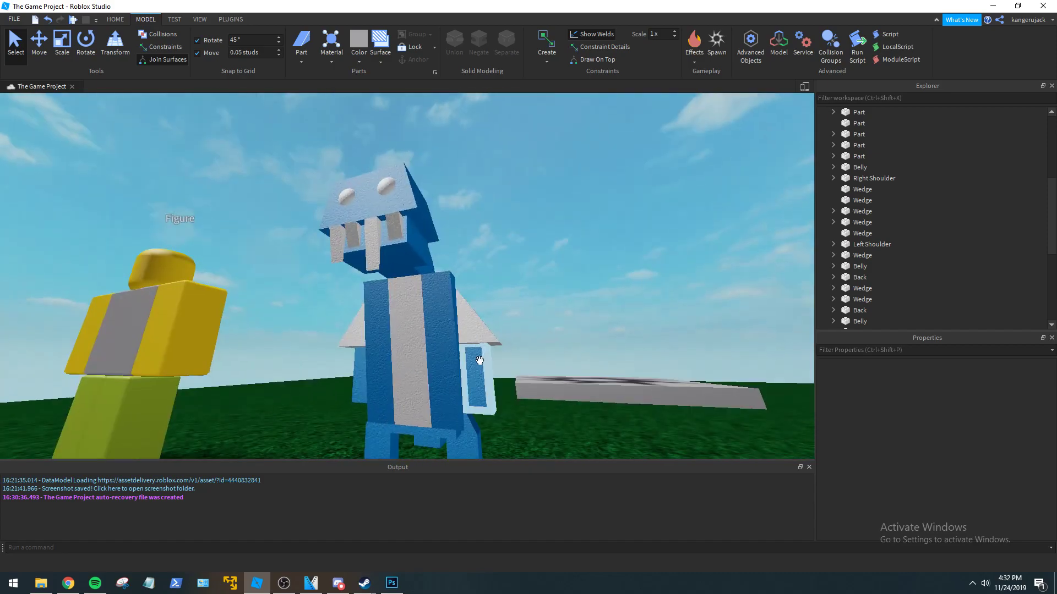
click(479, 379)
right_drag(569, 378, 570, 380)
key(w)
right_drag(494, 381, 569, 386)
text(Left Army)
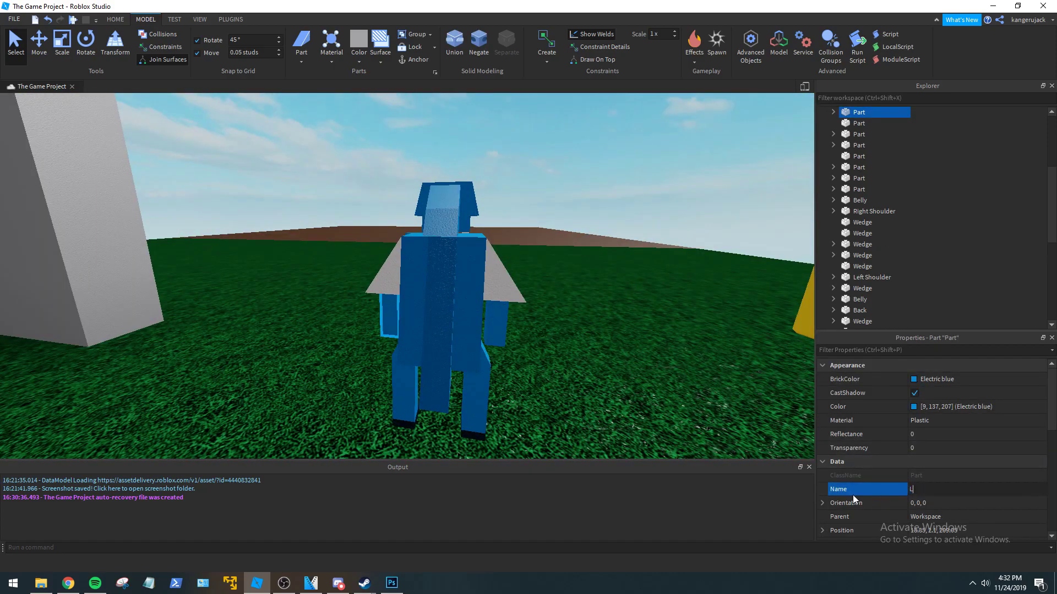
key(BackSpace)
key(Return)
Rename the blue arm block beneath the right shoulder wedge as Right Arm.
click(504, 326)
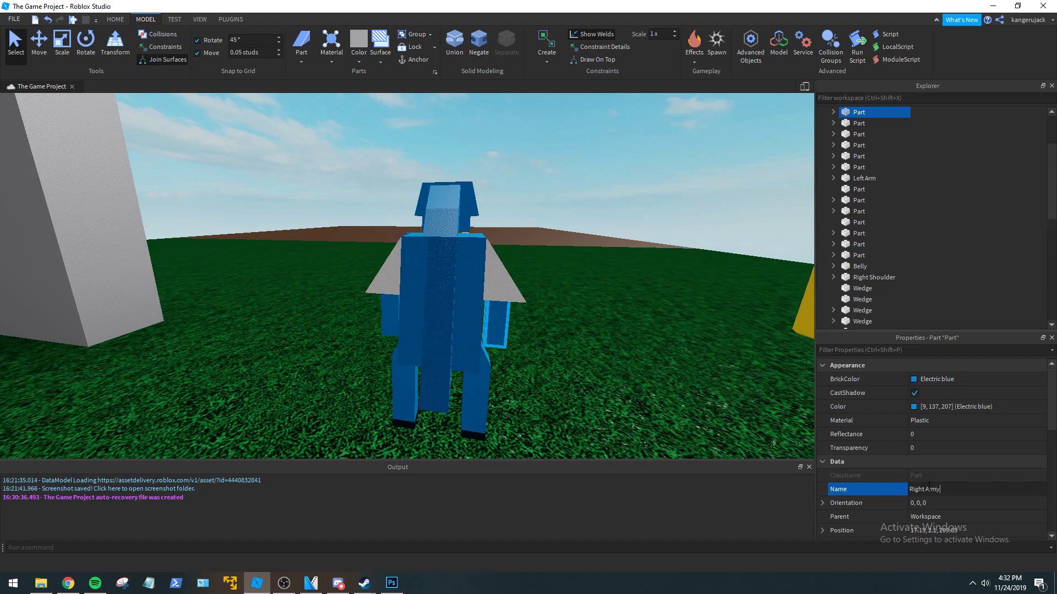
click(929, 487)
text(Right Army)
key(BackSpace)
key(Return)
click(586, 346)
Rename the large lower block of the creature's neck as Neck Main.
right_drag(507, 328, 507, 329)
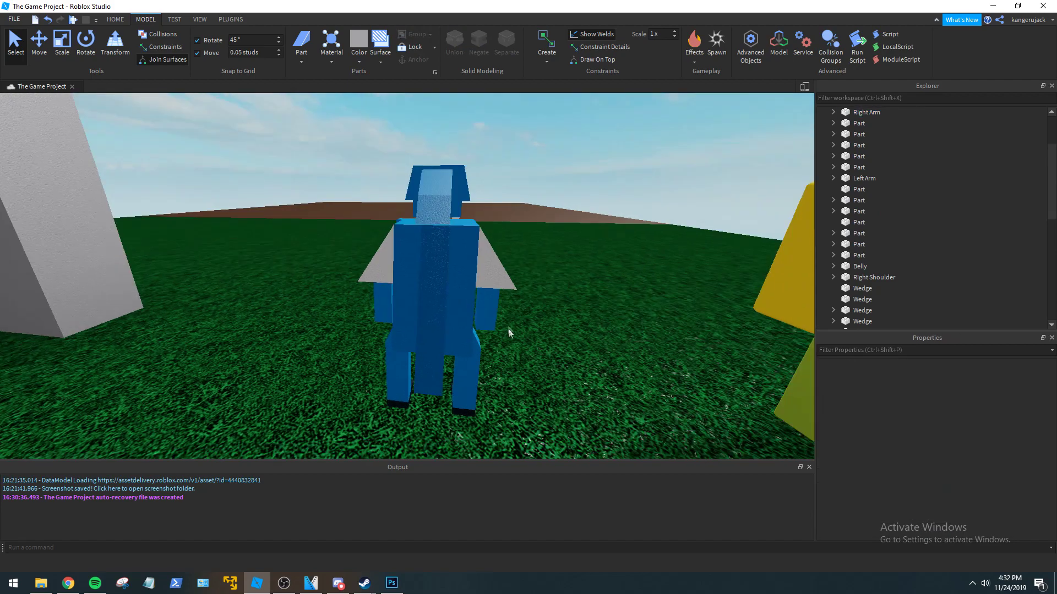
click(434, 215)
right_drag(598, 259, 452, 305)
click(397, 293)
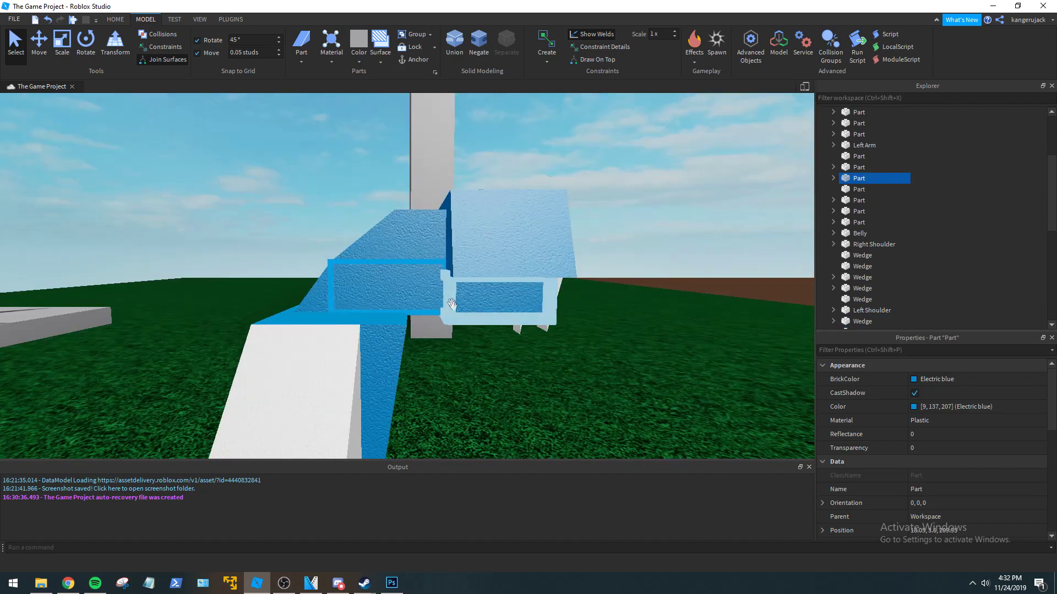
ctrl+click(422, 248)
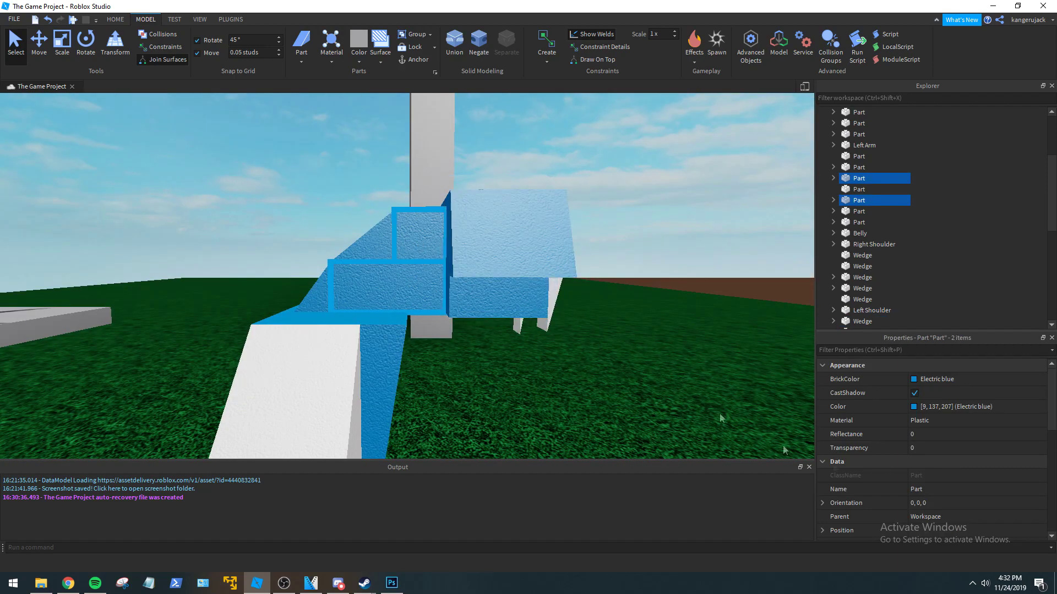
click(405, 283)
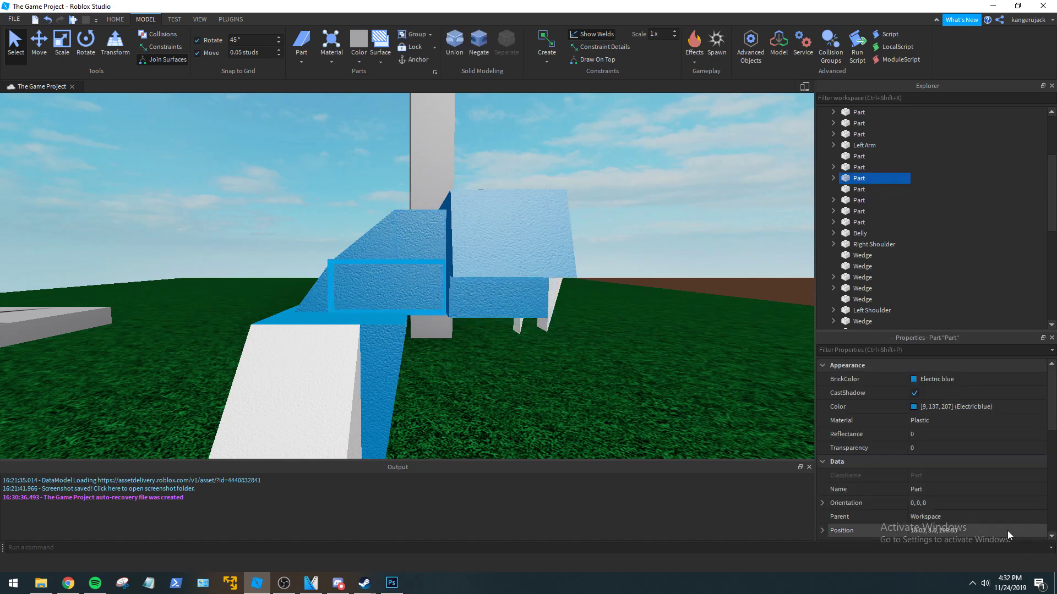
click(936, 489)
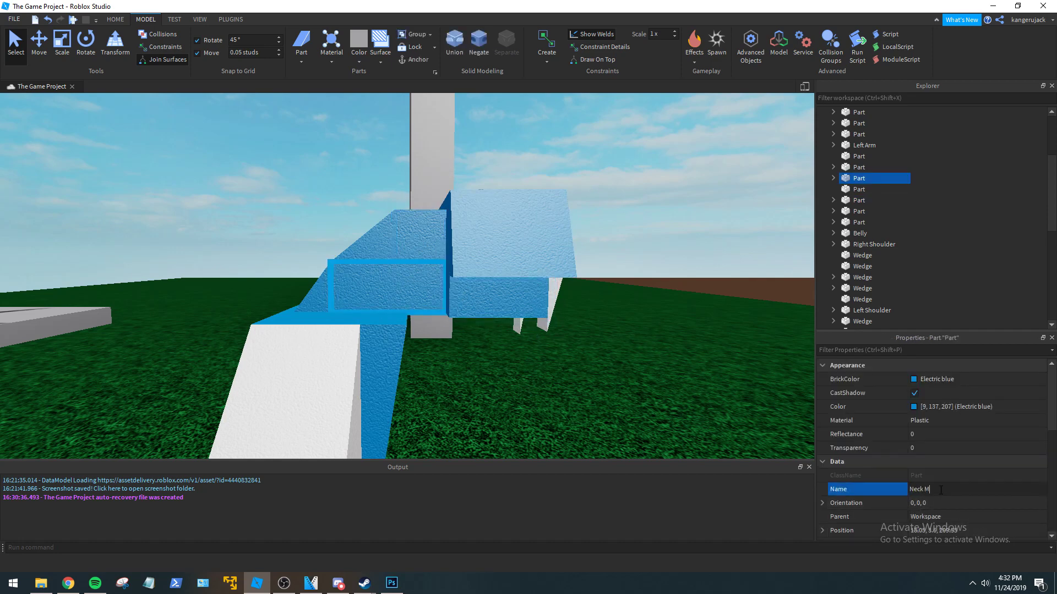
text(Neck Main)
key(Return)
Rename the upper neck block as Neck Top and both sloped wedges behind the neck as Neck Wedge.
click(419, 235)
click(939, 490)
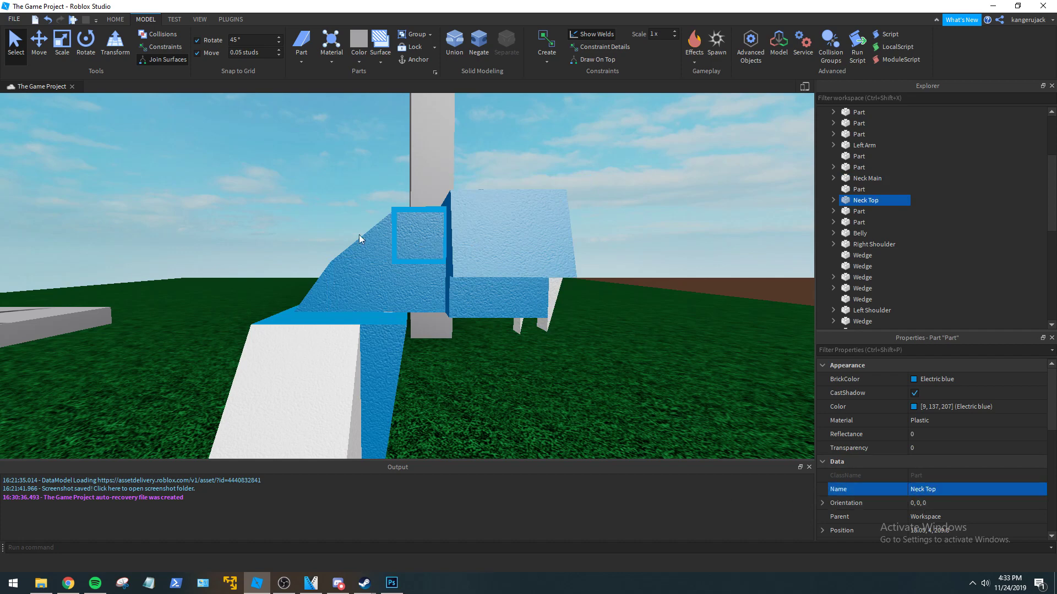
click(357, 235)
click(929, 489)
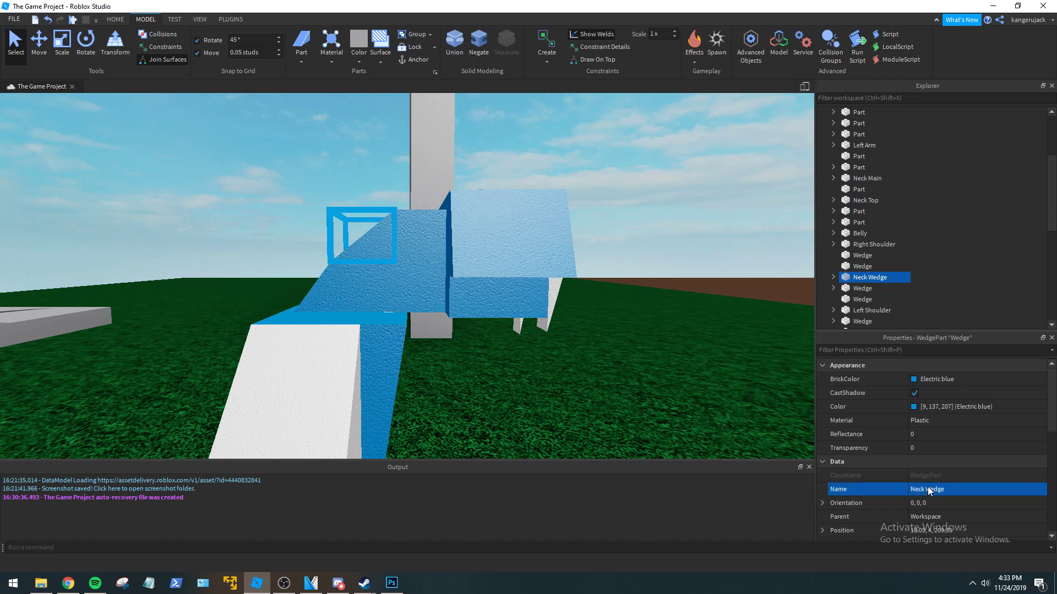
drag(360, 245, 315, 287)
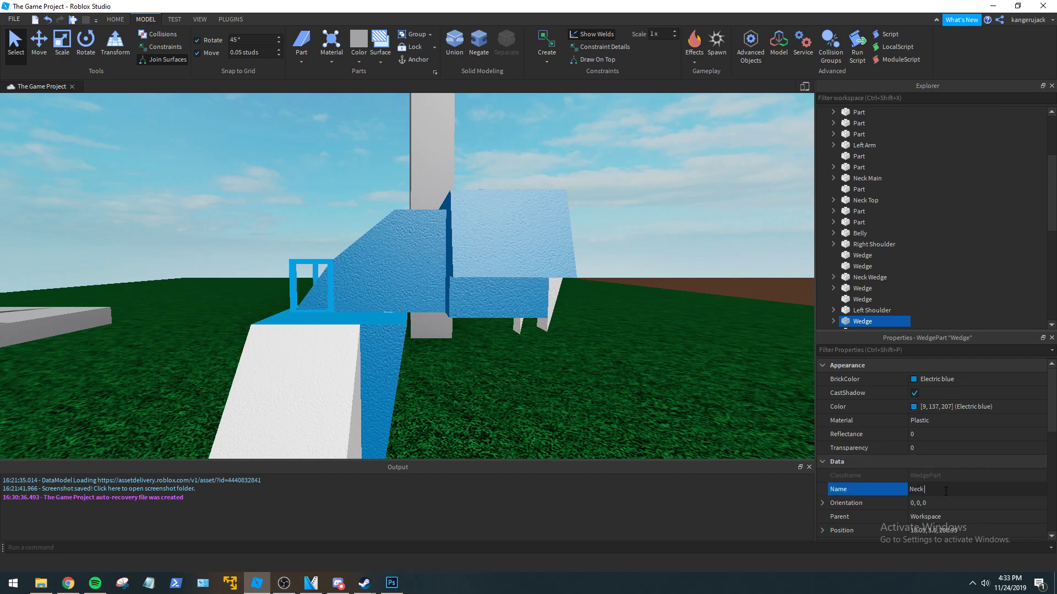
Select the four white wedges hanging from the creature's mouth and rename them Tooth.
click(686, 350)
right_drag(685, 350, 662, 341)
scroll(509, 298, up, 3)
scroll(509, 296, up, 4)
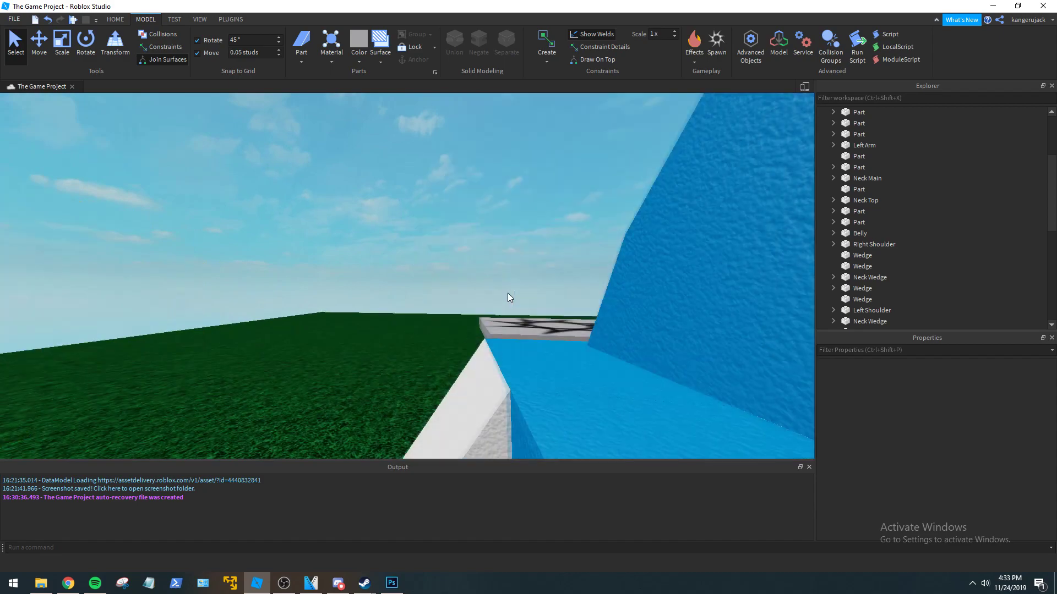
scroll(507, 292, down, 4)
click(425, 282)
ctrl+click(443, 273)
ctrl+click(479, 283)
ctrl+click(509, 273)
click(944, 488)
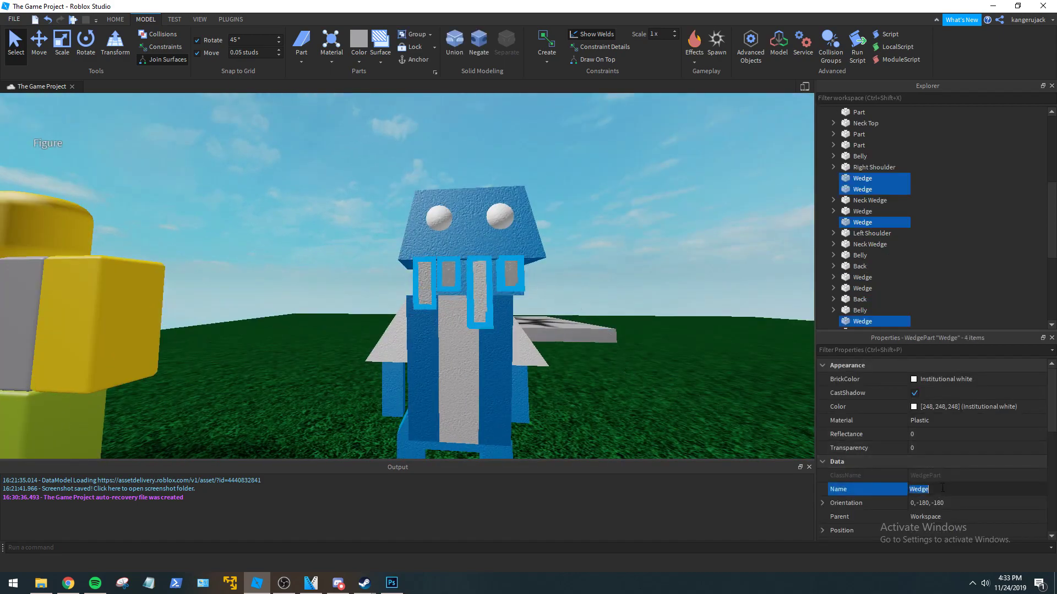
key(BackSpace)
text(Tooth)
key(Return)
Rename the creature's main head block as Head.
click(644, 247)
right_drag(644, 247, 669, 319)
scroll(677, 429, down, 3)
scroll(441, 275, up, 3)
click(440, 276)
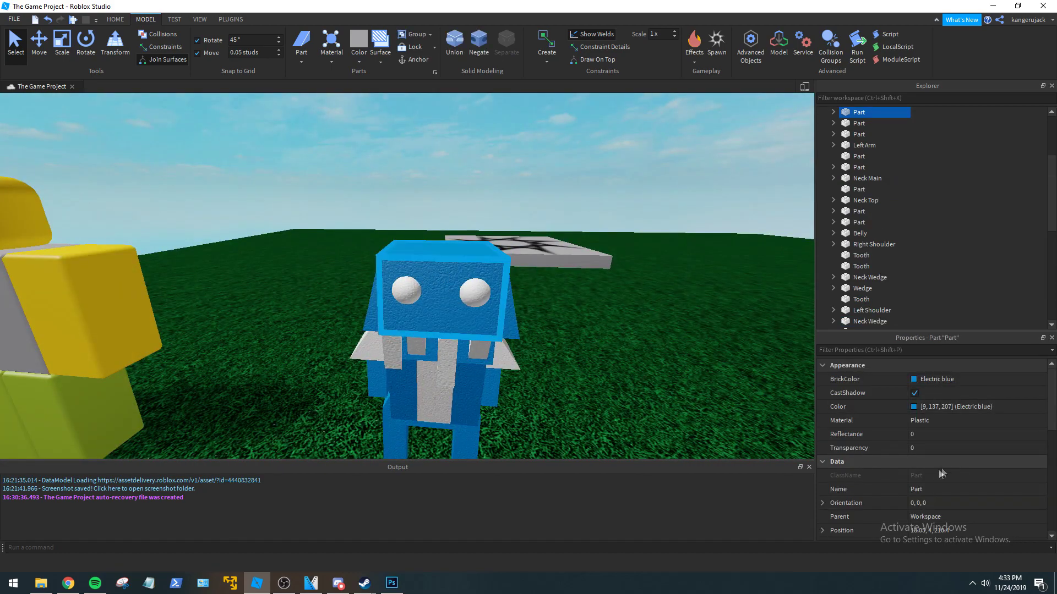
click(932, 490)
text(Head)
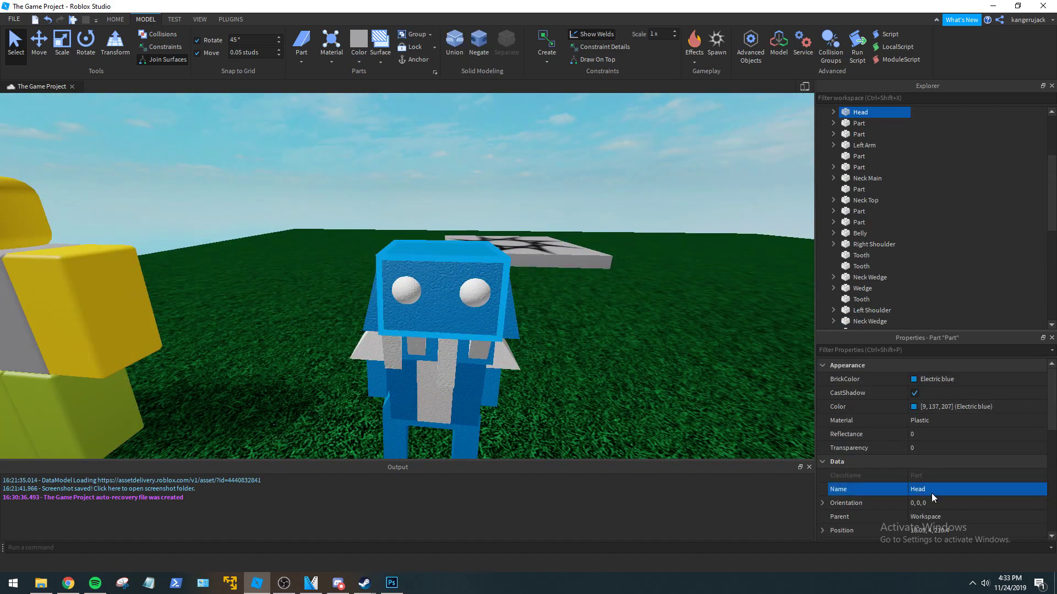
key(Return)
Select both white eye spheres and rename them Eye.
click(469, 299)
ctrl+click(406, 290)
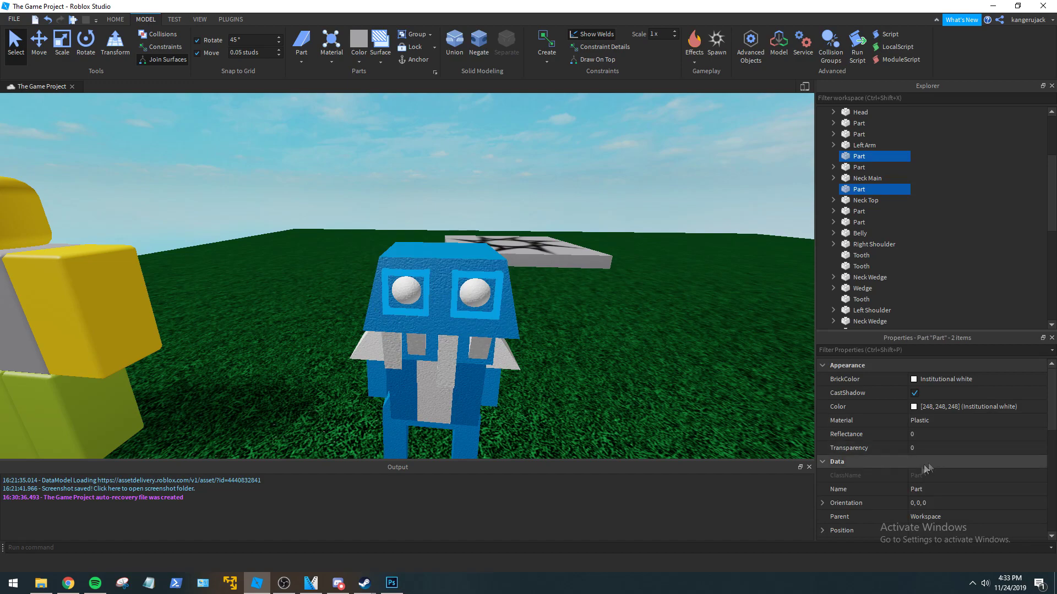
click(942, 489)
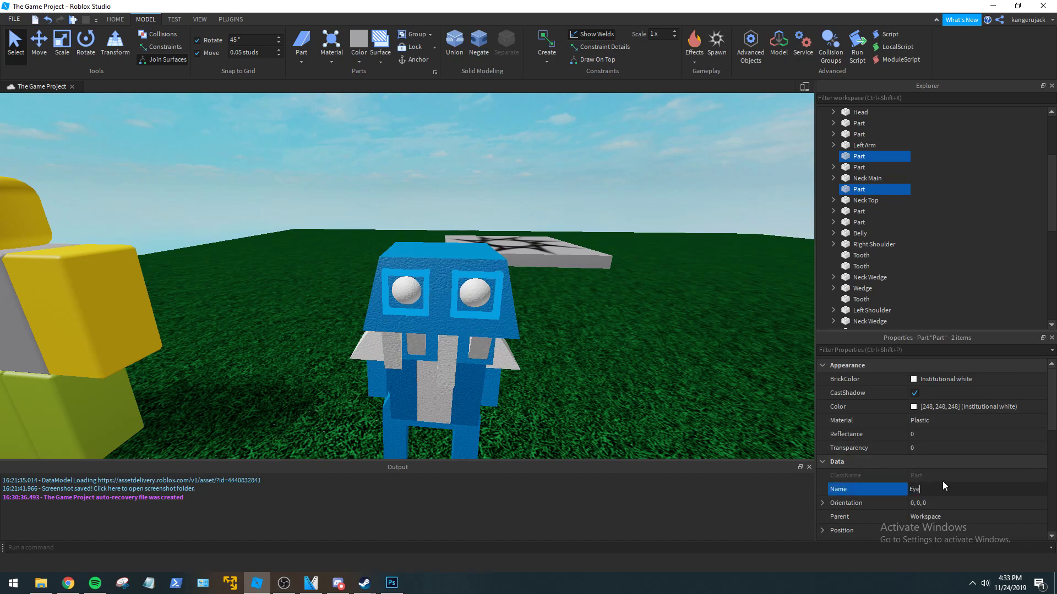
key(Return)
click(625, 347)
key(a)
right_drag(408, 245, 408, 245)
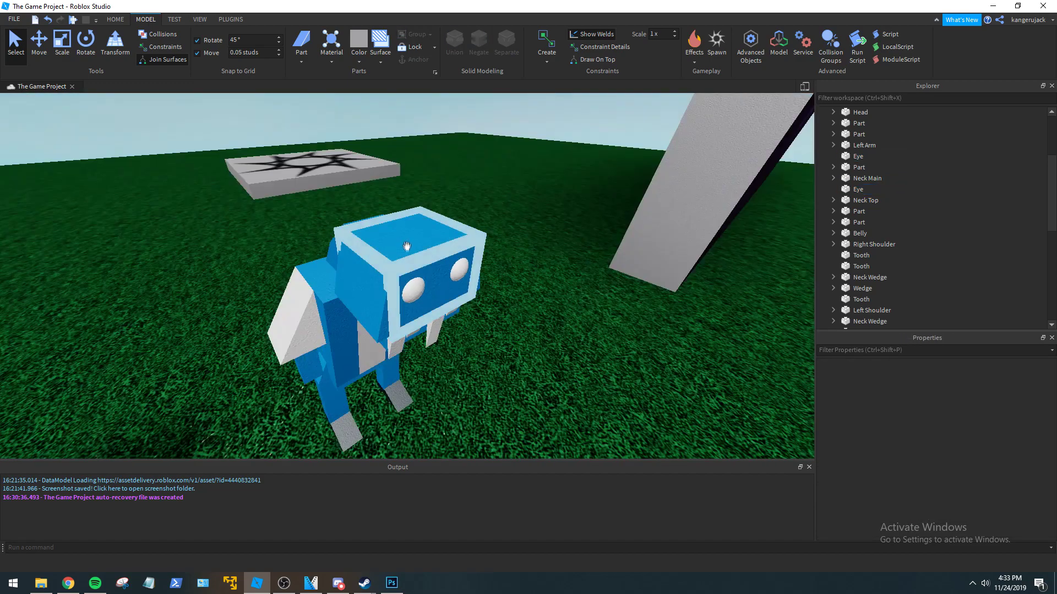
Select the two blue wedges on the sides of the head and rename them Head Wedge.
click(400, 259)
click(380, 292)
right_drag(643, 272, 643, 271)
ctrl+click(536, 307)
right_drag(536, 307, 536, 306)
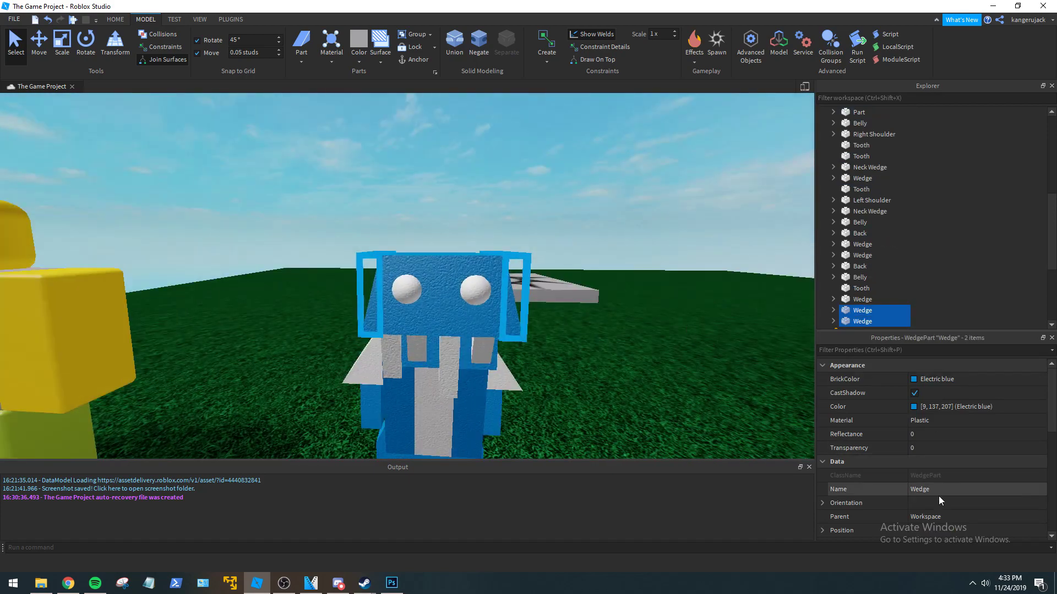
text(Head Wedge)
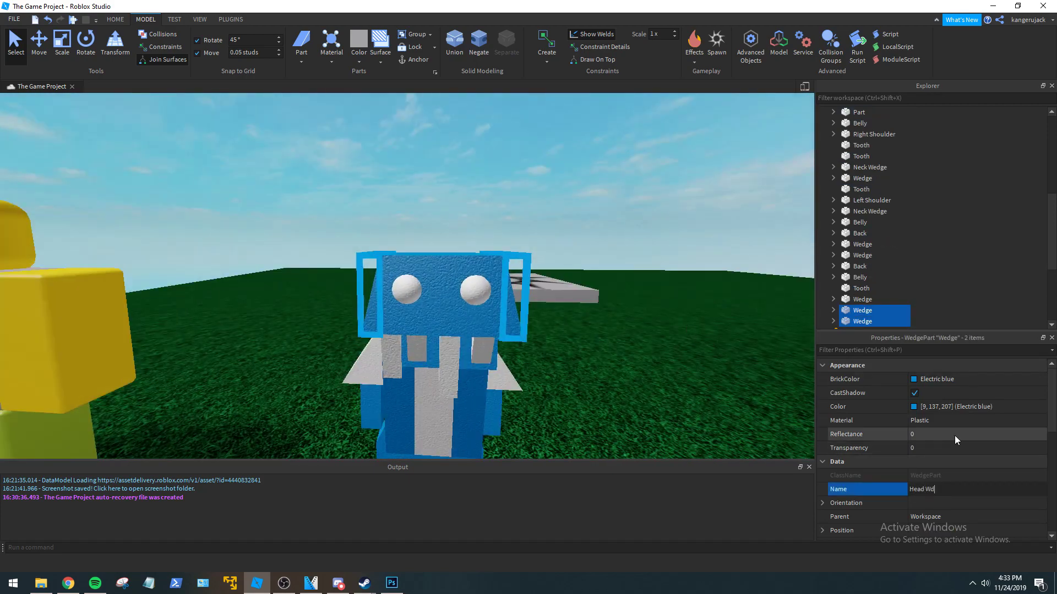
key(Return)
click(652, 395)
Select the creature's main torso block and check which of its sides is the right surface.
right_drag(651, 395, 651, 396)
right_drag(618, 317, 618, 317)
right_drag(533, 405, 534, 406)
scroll(384, 308, up, 1)
click(384, 309)
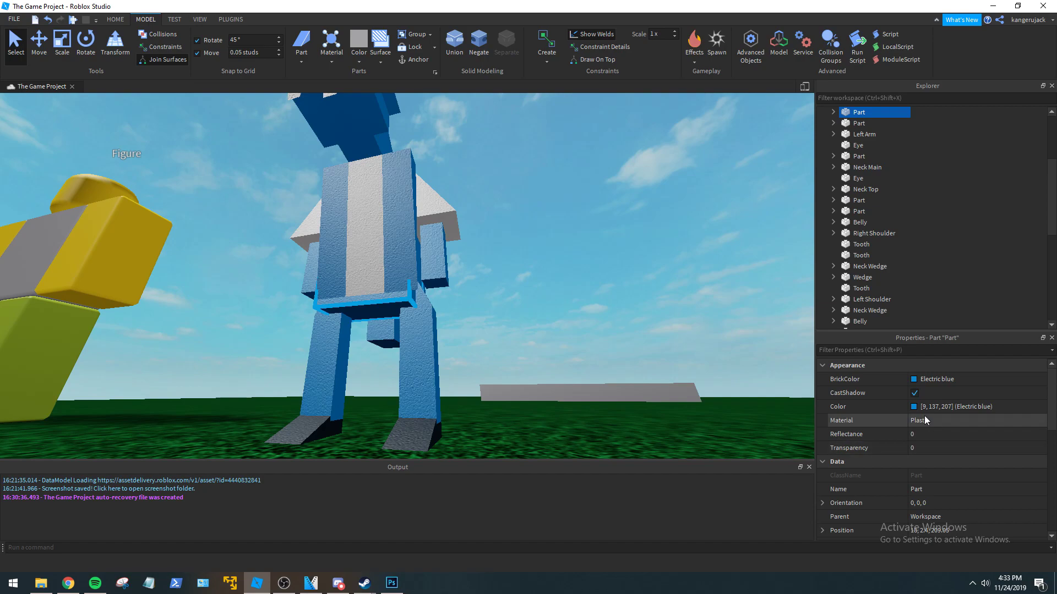
click(950, 489)
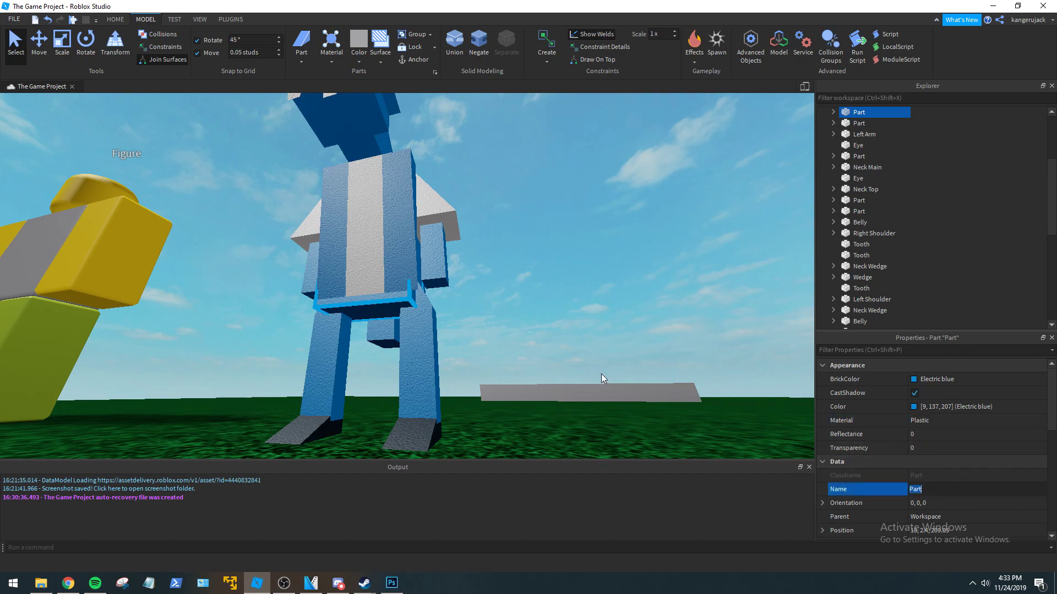
right_drag(469, 292, 469, 292)
scroll(927, 437, down, 5)
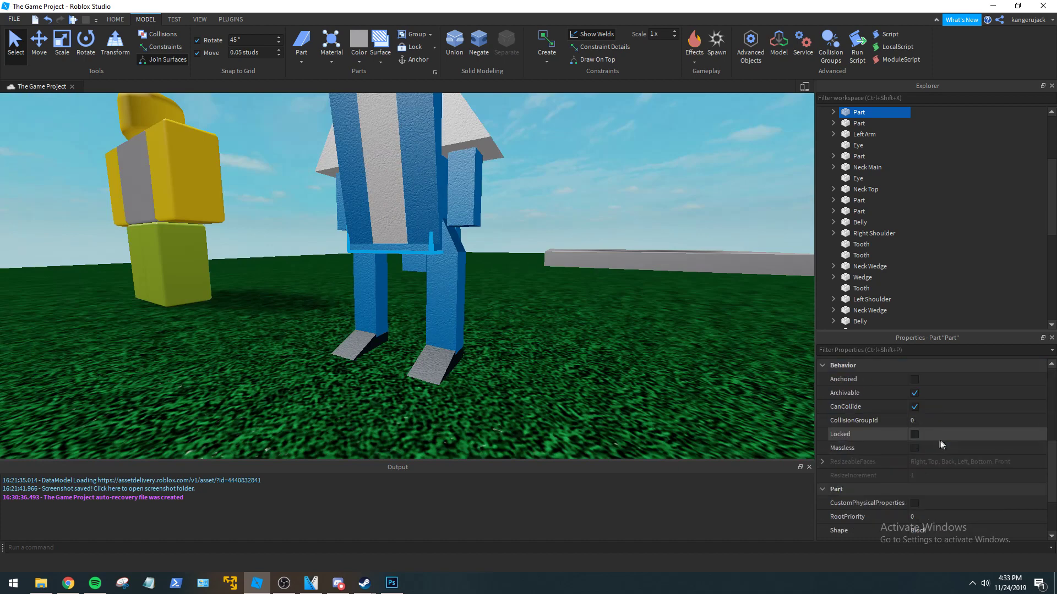
scroll(898, 464, down, 2)
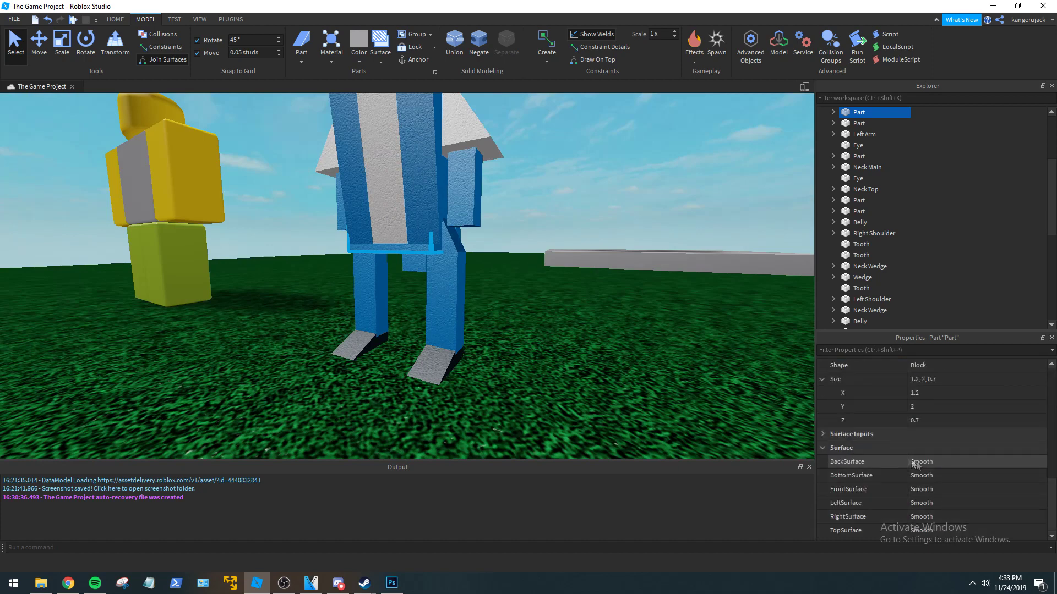
click(870, 516)
key(d)
right_drag(646, 323, 622, 305)
key(s)
key(w)
key(s)
key(w)
key(s)
key(s)
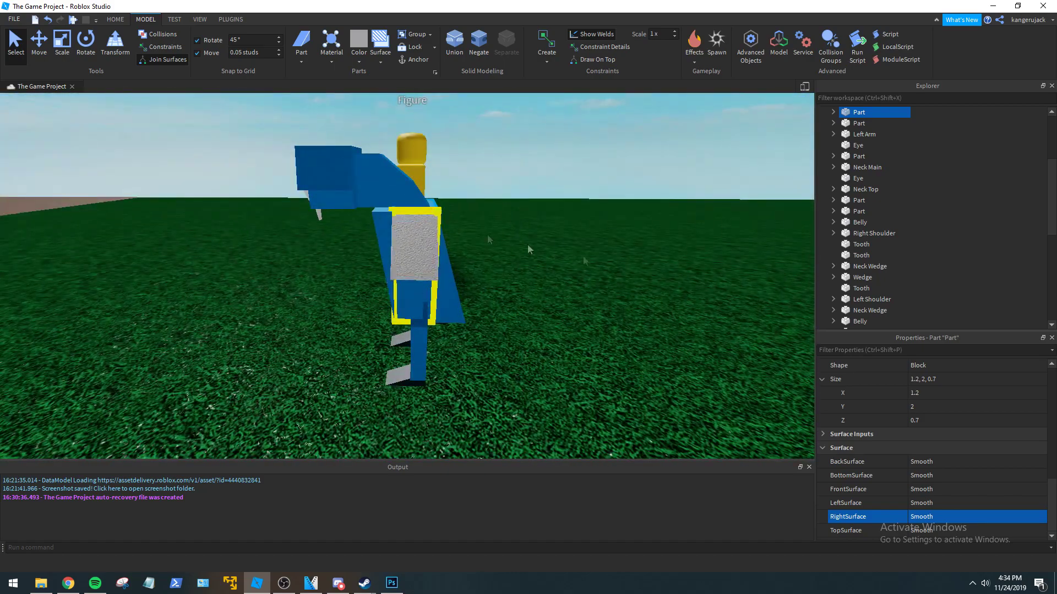
Compare the torso block's front, top and right surfaces with the direction the creature faces.
click(844, 490)
key(f)
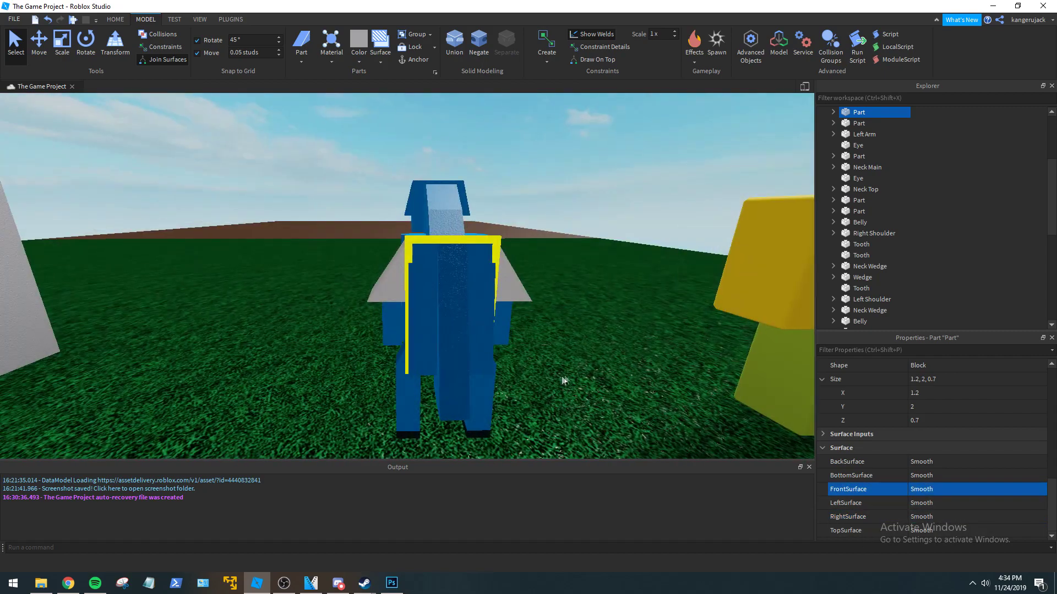
right_drag(494, 291, 494, 291)
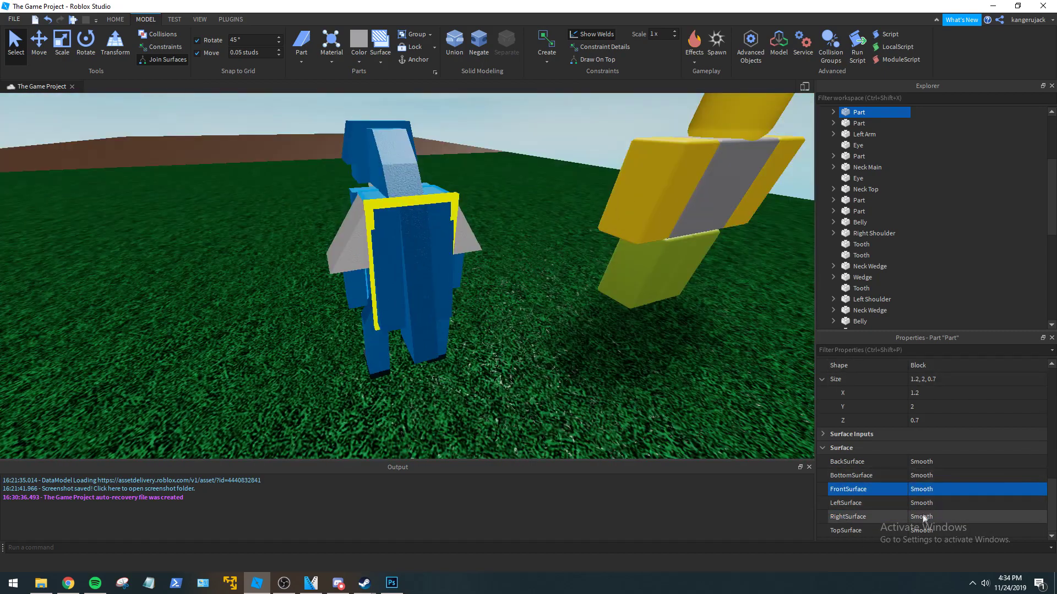
click(920, 533)
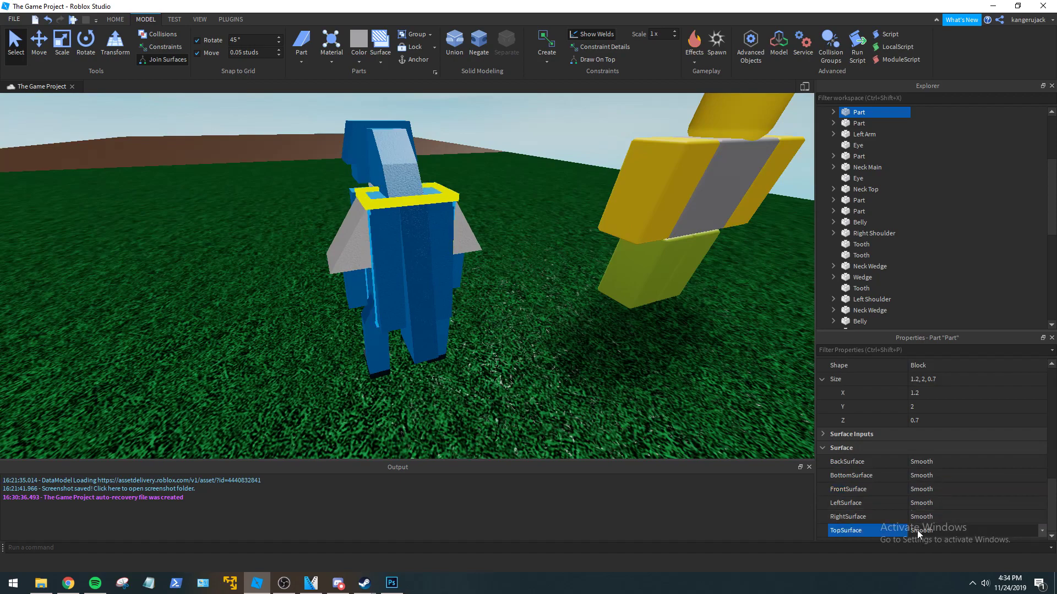
click(924, 516)
right_drag(520, 270, 520, 270)
scroll(385, 257, down, 3)
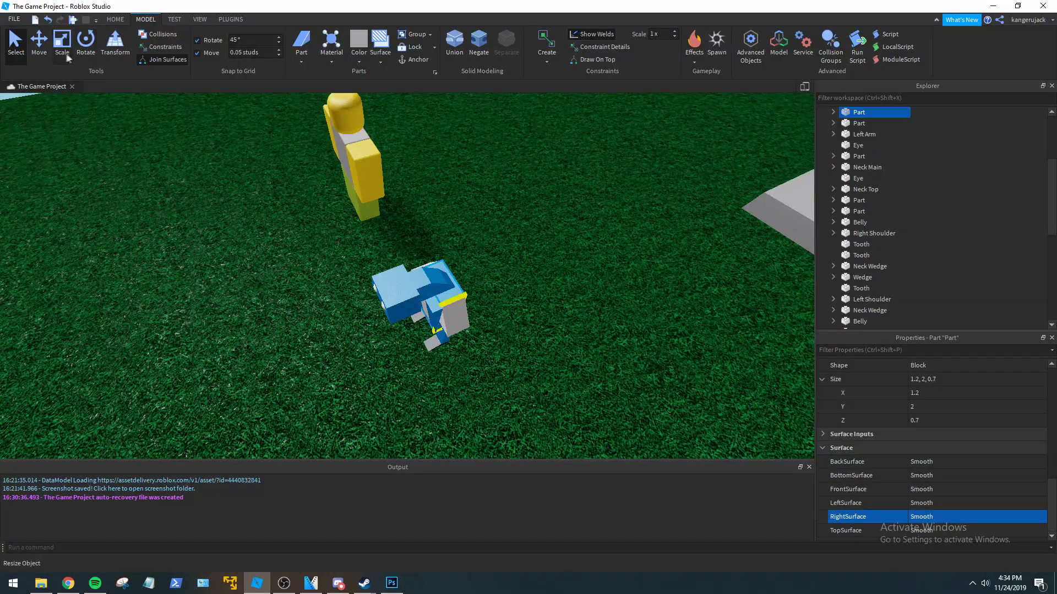
Rotate the torso block 180° about the vertical axis so its front surface faces the creature's front.
click(85, 42)
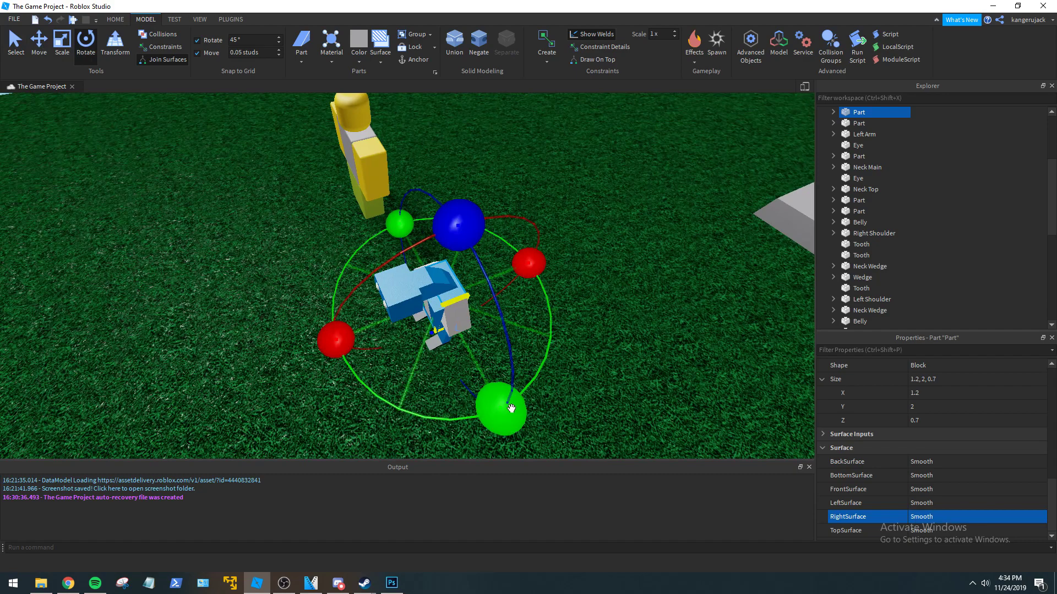
click(890, 489)
drag(501, 409, 345, 266)
drag(343, 227, 405, 212)
right_drag(561, 287, 563, 293)
right_drag(509, 355, 509, 355)
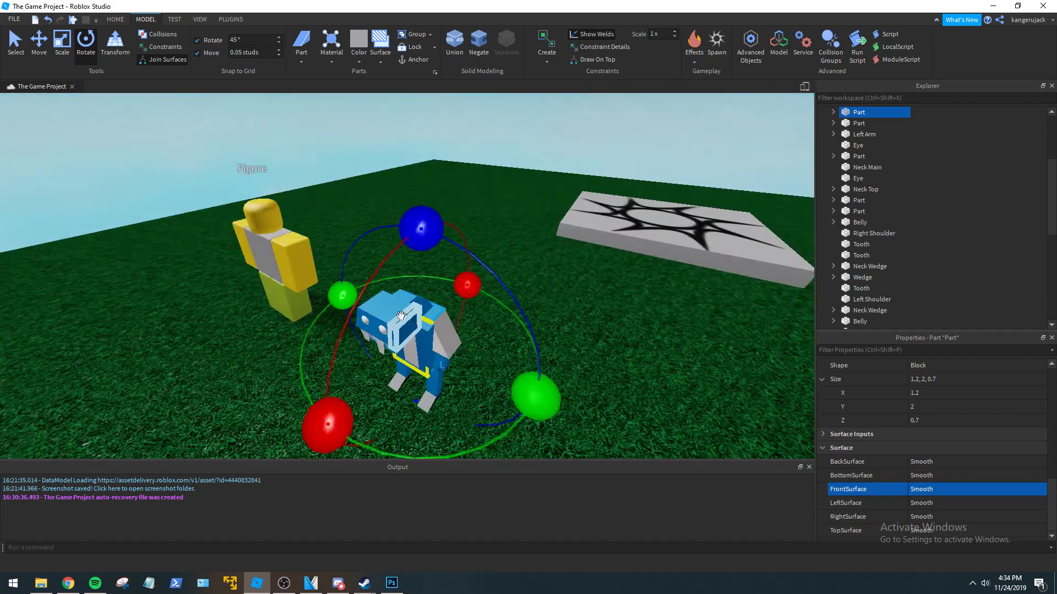
Check the head block's front surface and rotate the head half a turn about the vertical axis, then return to selection mode.
click(400, 315)
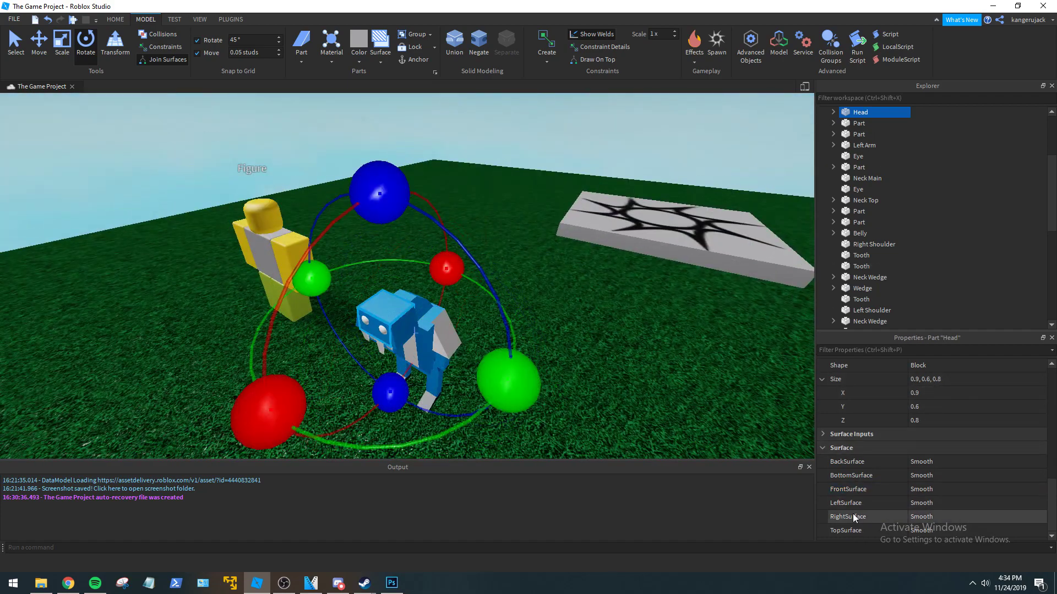
click(862, 491)
drag(490, 383, 334, 279)
click(592, 375)
key(w)
right_drag(592, 375, 495, 318)
key(w)
key(w)
click(11, 53)
key(w)
scroll(491, 314, up, 3)
scroll(491, 314, down, 3)
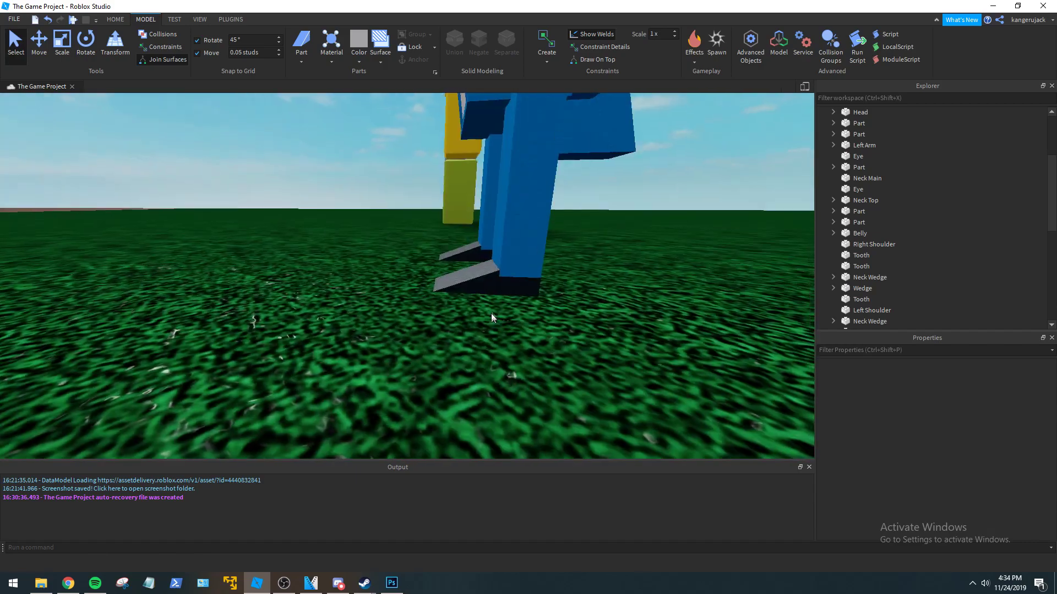
click(519, 292)
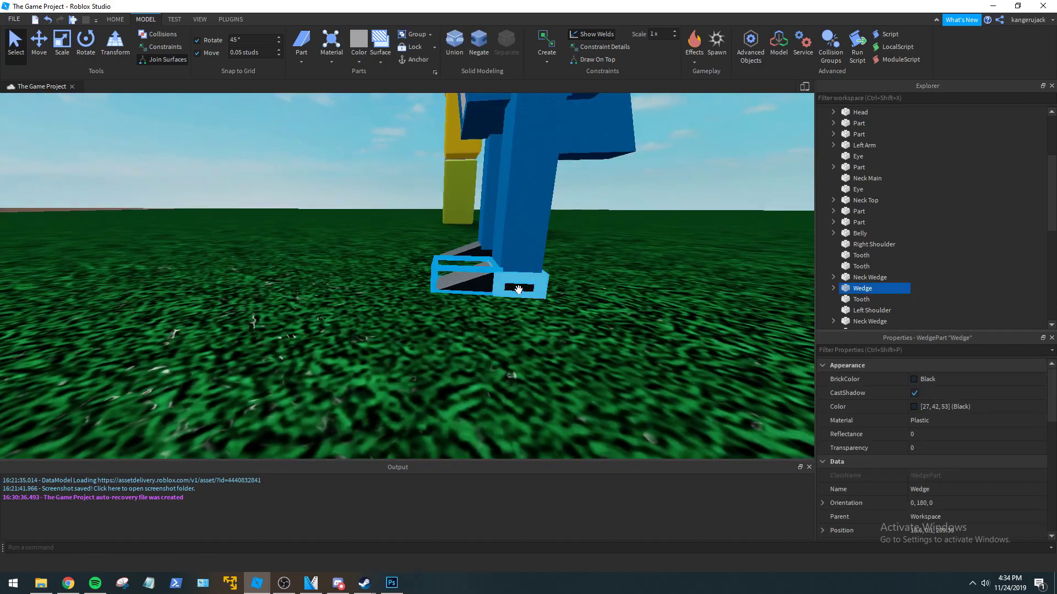
ctrl+click(517, 286)
right_drag(516, 286, 517, 286)
key(a)
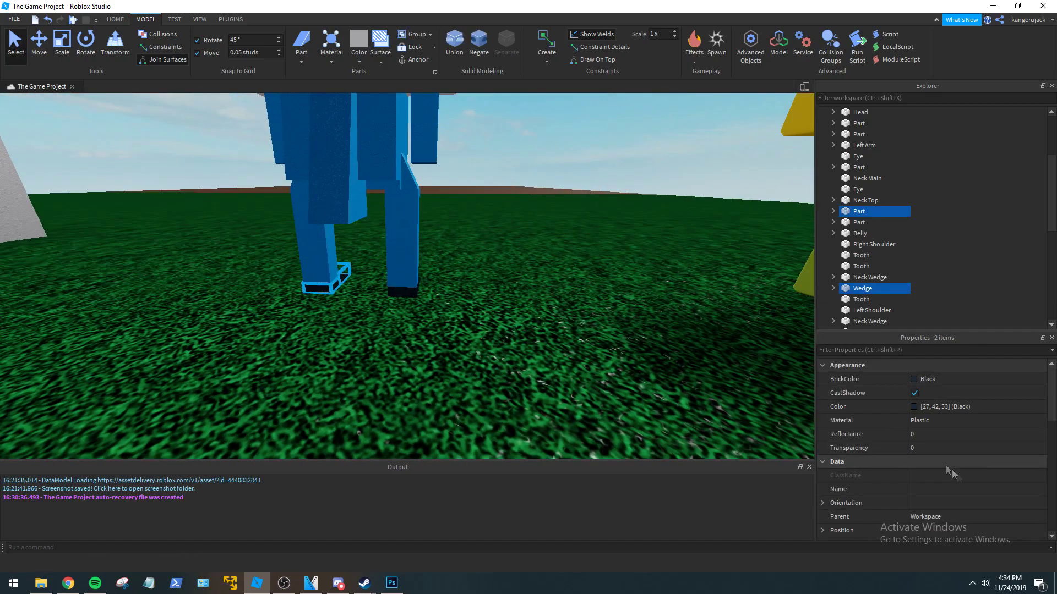
click(484, 359)
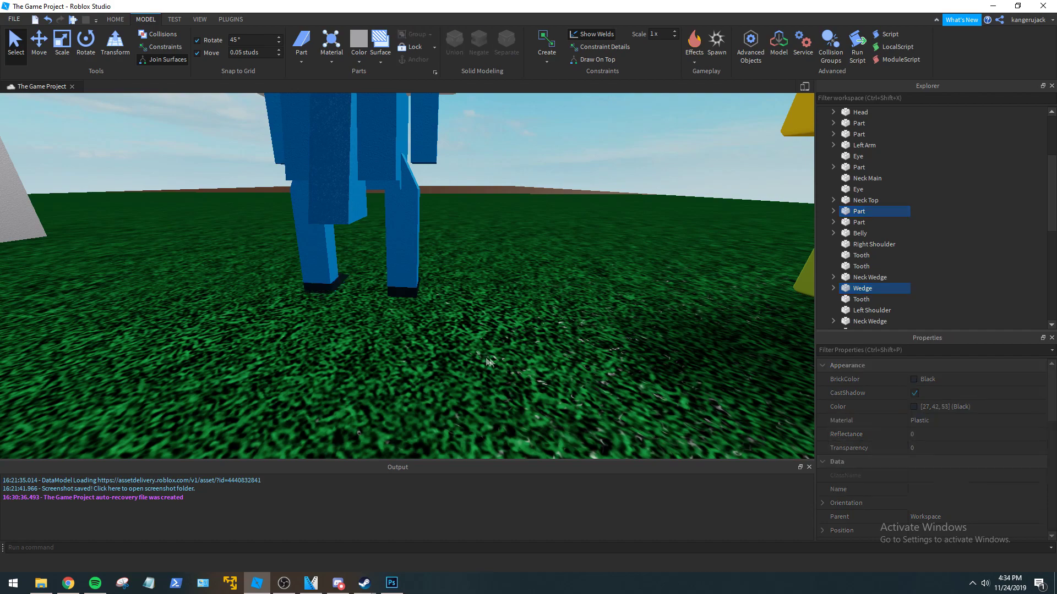
Select the black block and wedge that form the creature's left foot and rename both Left Shoe.
scroll(491, 358, up, 3)
click(476, 326)
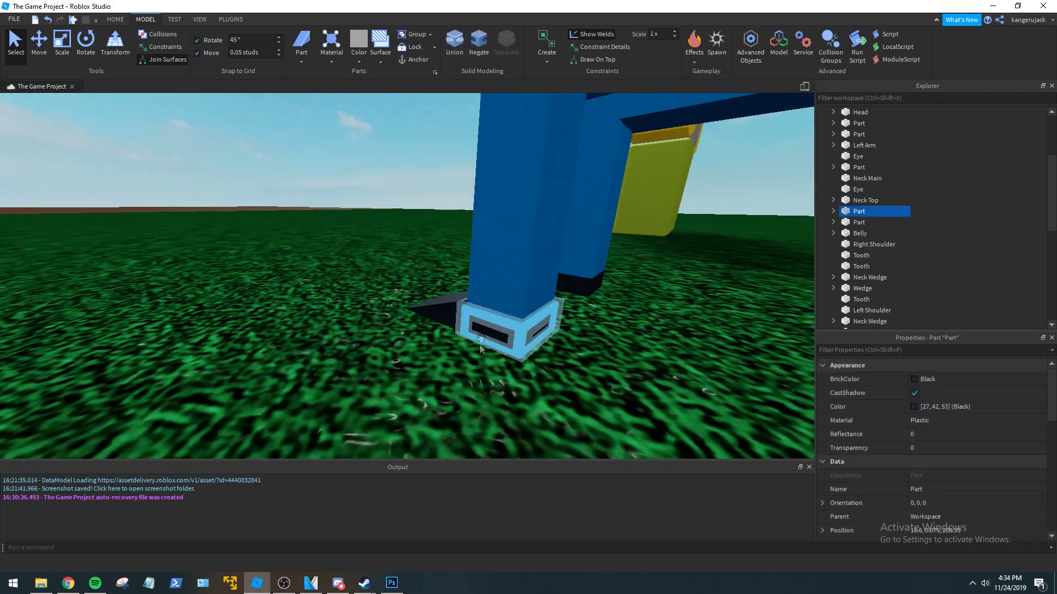
ctrl+click(432, 308)
scroll(930, 447, down, 2)
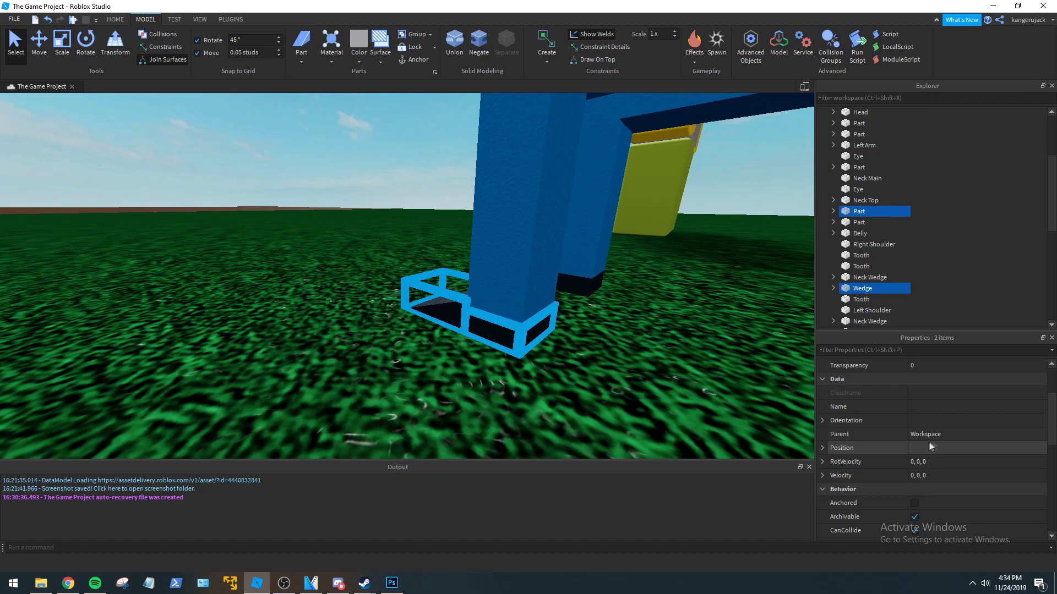
click(927, 405)
text(Left Shoe)
key(Return)
click(543, 336)
Select the black block and wedge of the other foot and rename both Right Shoe.
right_drag(543, 336, 599, 335)
click(447, 385)
ctrl+click(498, 386)
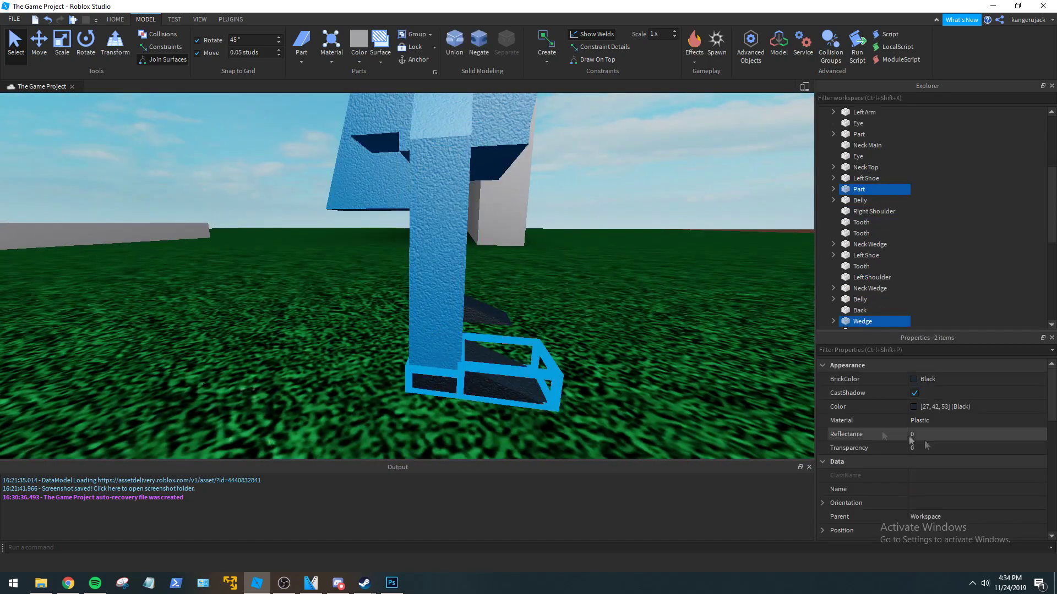
right_drag(623, 402, 618, 401)
click(940, 422)
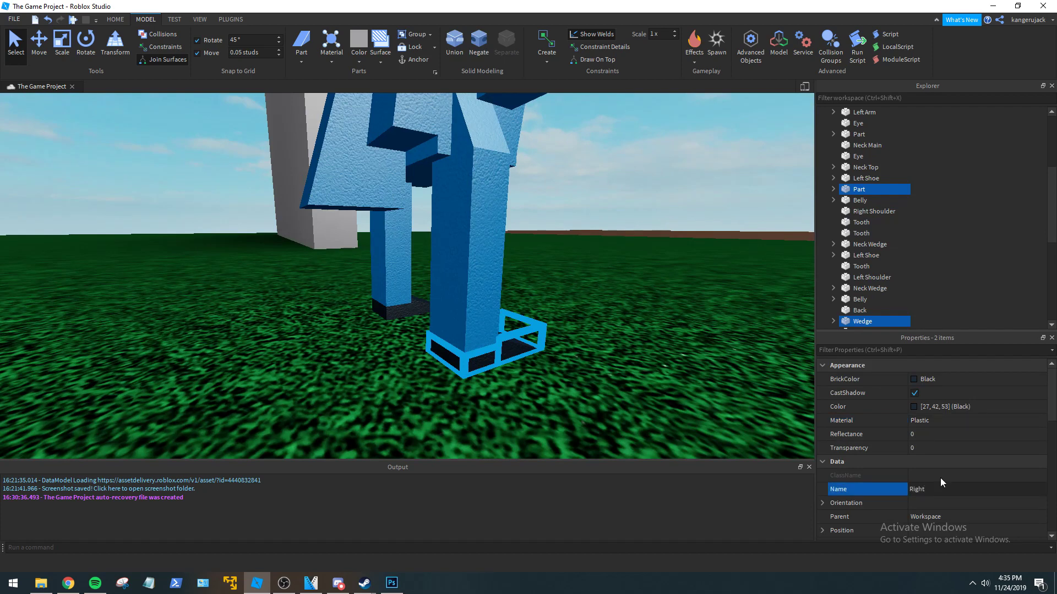
click(663, 373)
Rename the blue leg block above the right shoe as Right Leg.
right_drag(664, 373, 630, 339)
scroll(633, 340, up, 5)
click(414, 325)
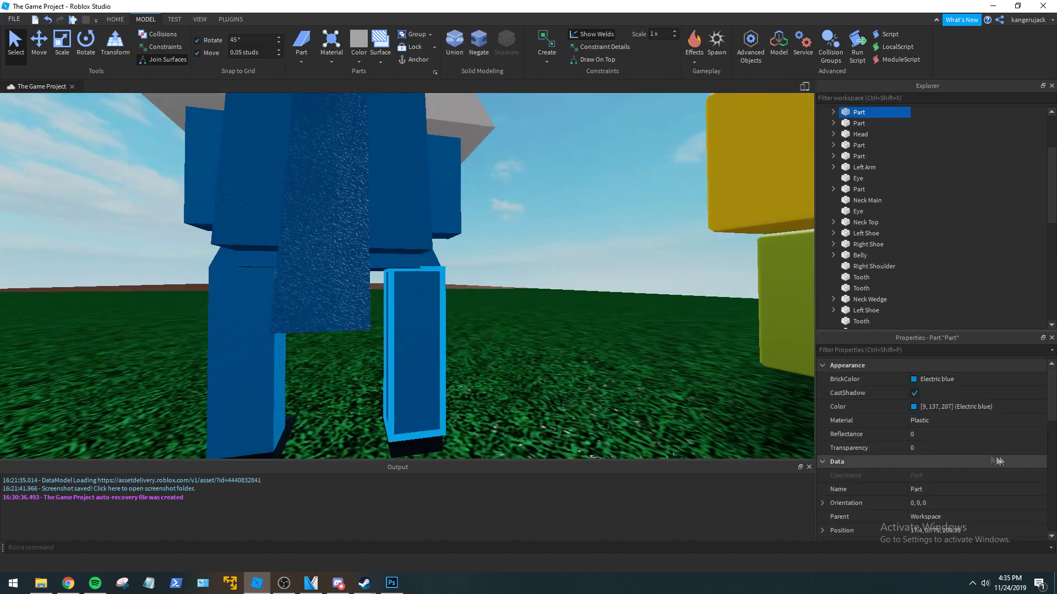
click(915, 490)
text(Right)
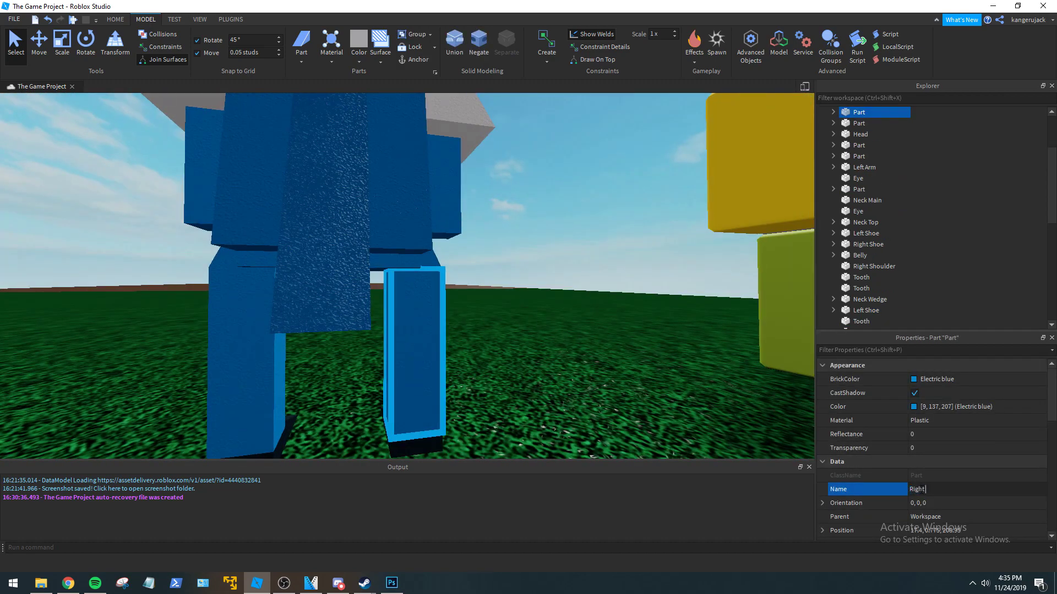
text( Leg)
key(Return)
Rename the blue leg block above the left shoe as Left Leg.
click(226, 365)
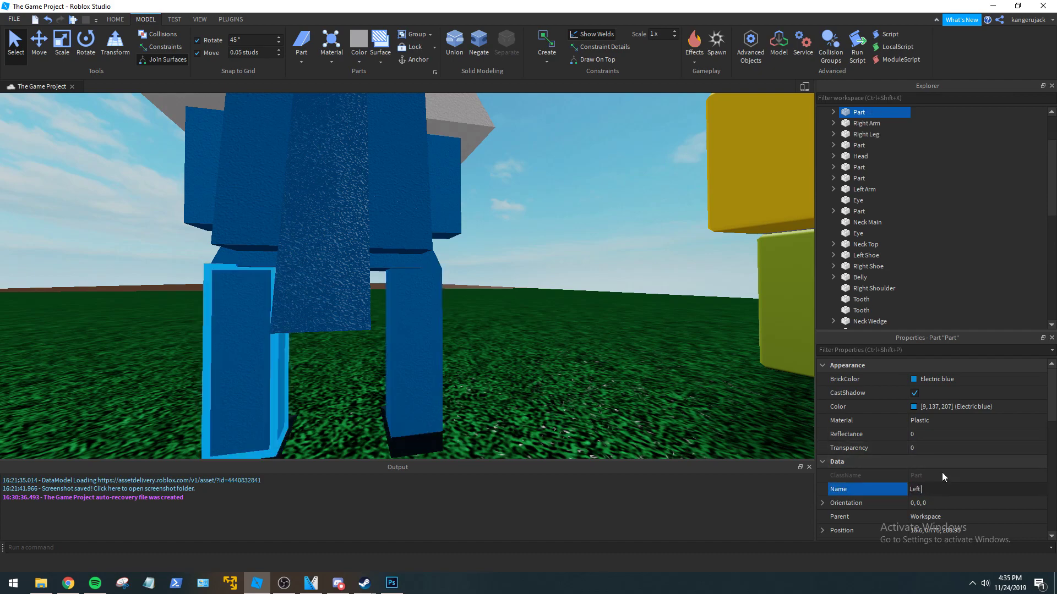
text(Left Leg)
key(Return)
click(626, 404)
Select all of the creature's parts together and group them into a single model.
right_drag(626, 404, 623, 391)
scroll(623, 392, down, 5)
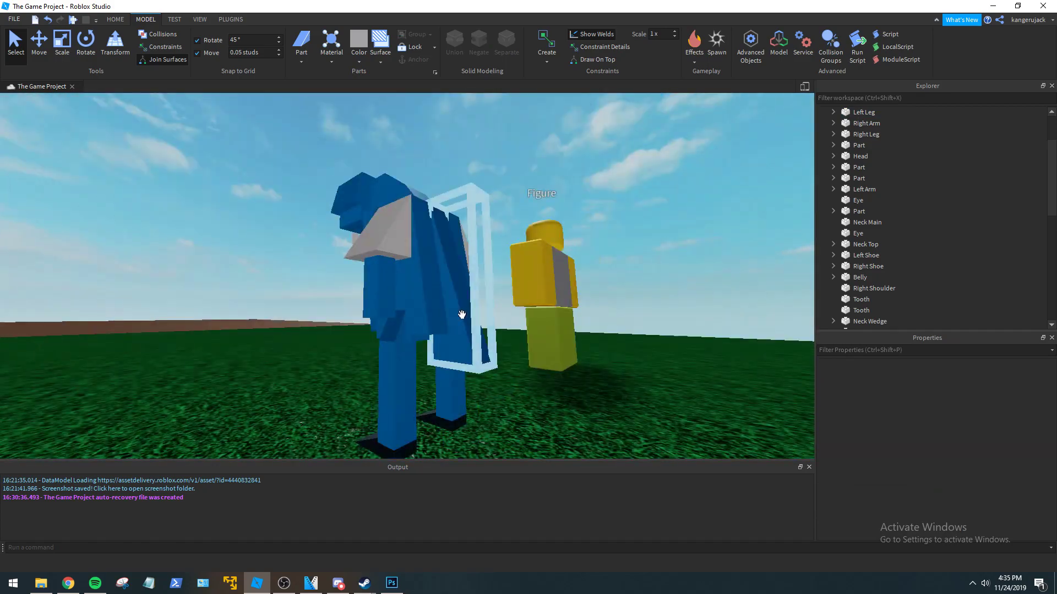
click(432, 322)
click(436, 325)
right_drag(462, 328, 462, 325)
click(465, 330)
drag(390, 250, 622, 407)
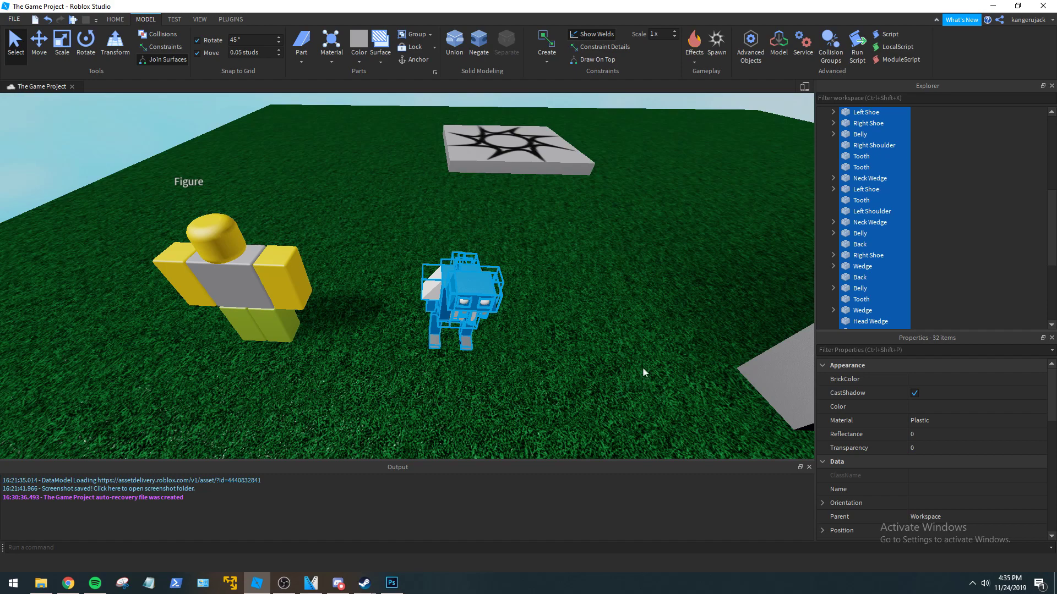
key(ctrl+g)
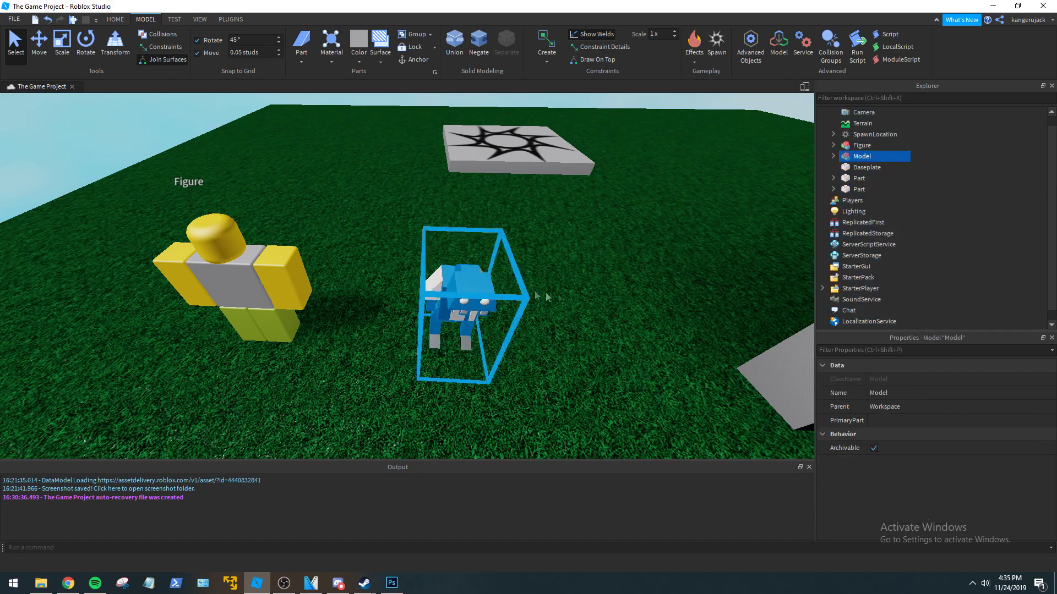
Expand the new model, find the unnamed block beneath the head and rename it Lower Jaw.
click(833, 157)
scroll(933, 183, down, 1)
click(871, 223)
key(f)
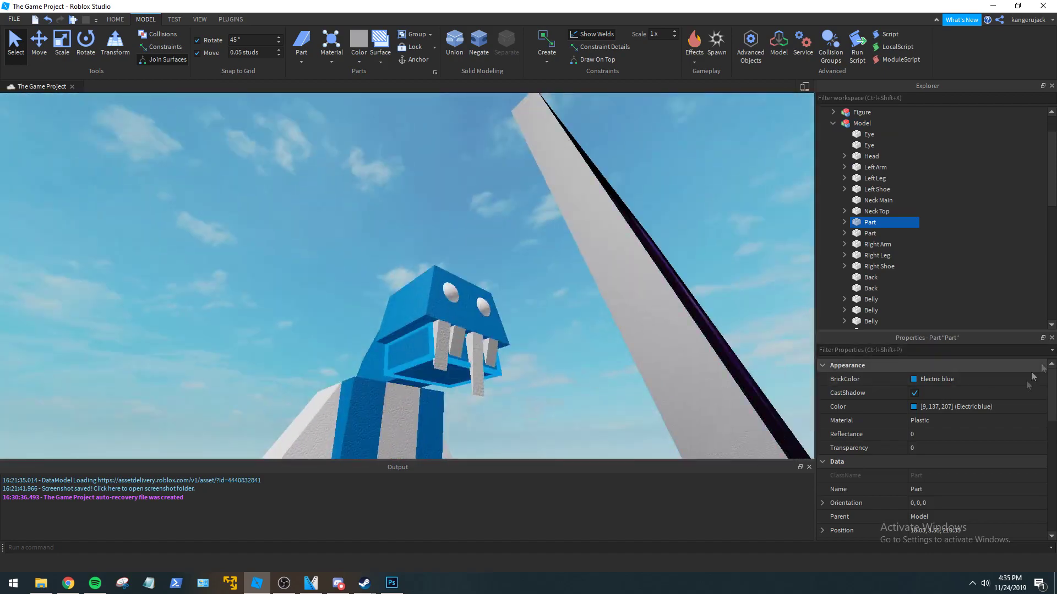
click(929, 489)
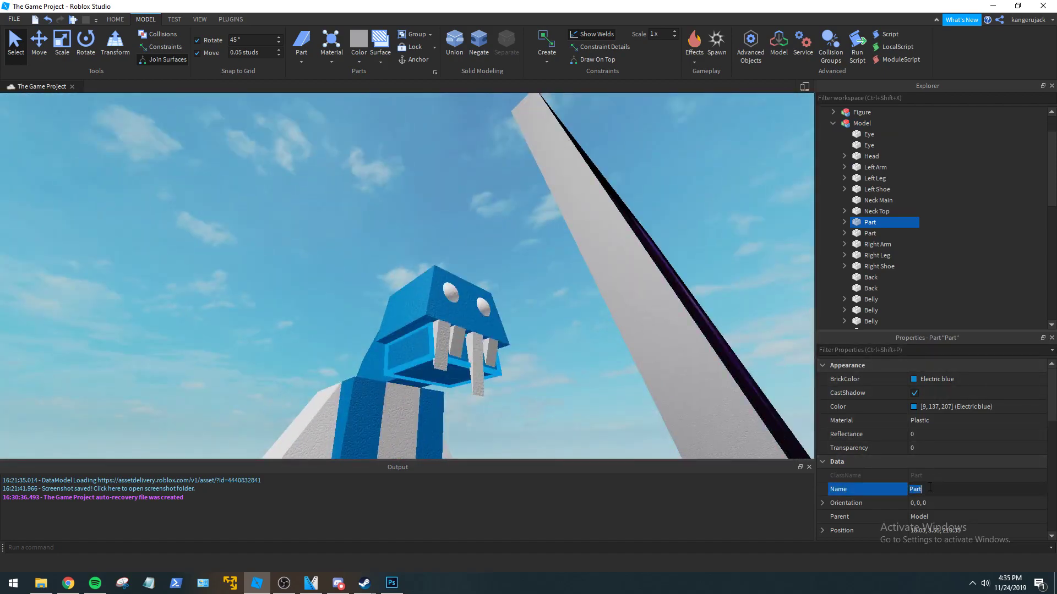
text(Lower Jaw)
key(Return)
right_drag(615, 302, 630, 344)
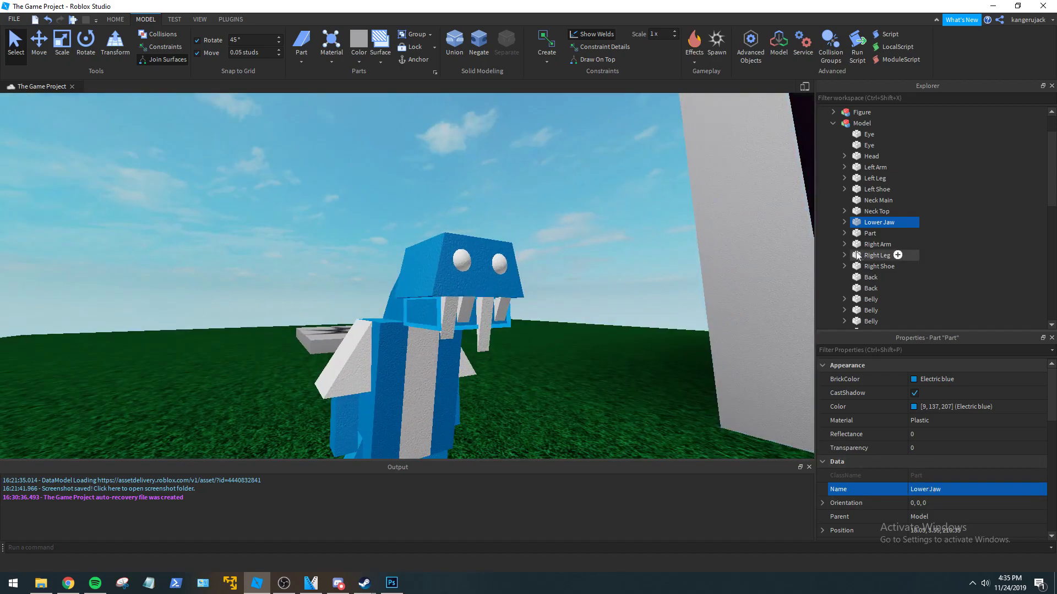
Find the remaining unnamed block in the creature's model, the main body block, and rename it Torso.
click(870, 233)
key(f)
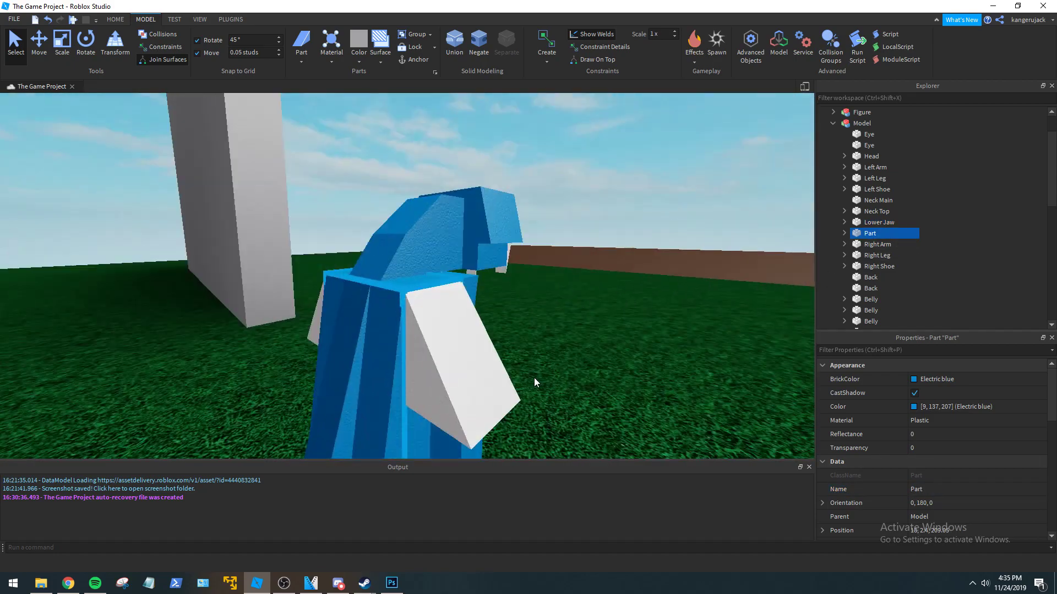
right_drag(569, 355, 569, 355)
scroll(916, 244, down, 5)
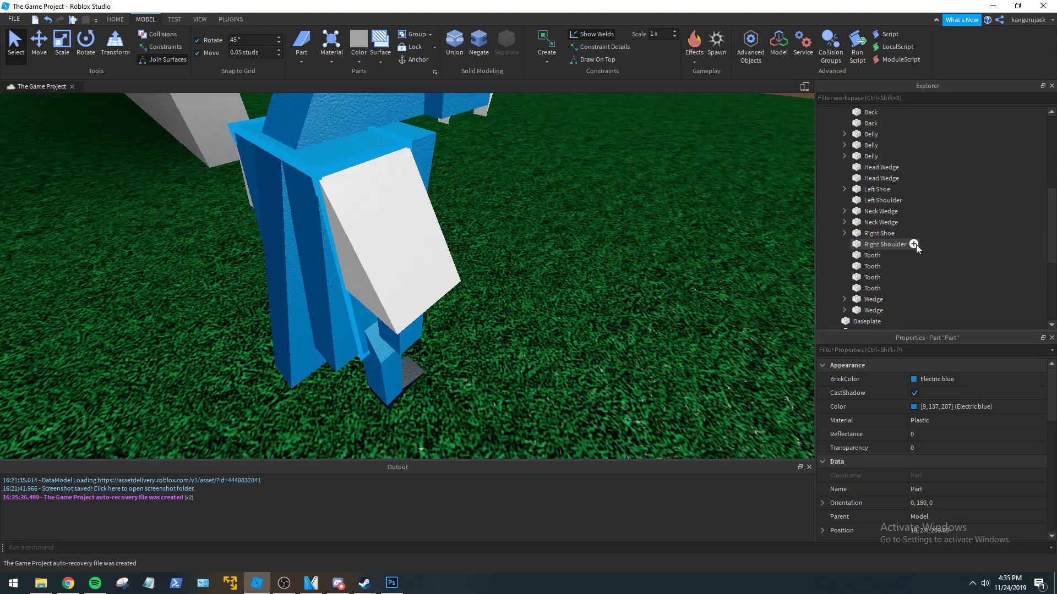
scroll(916, 245, up, 3)
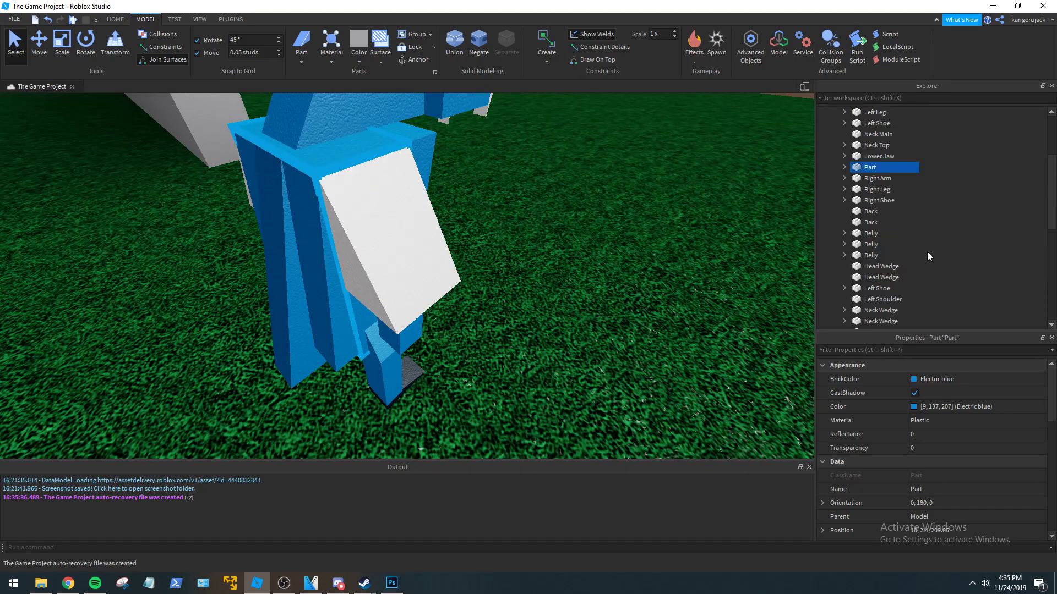
scroll(910, 237, down, 3)
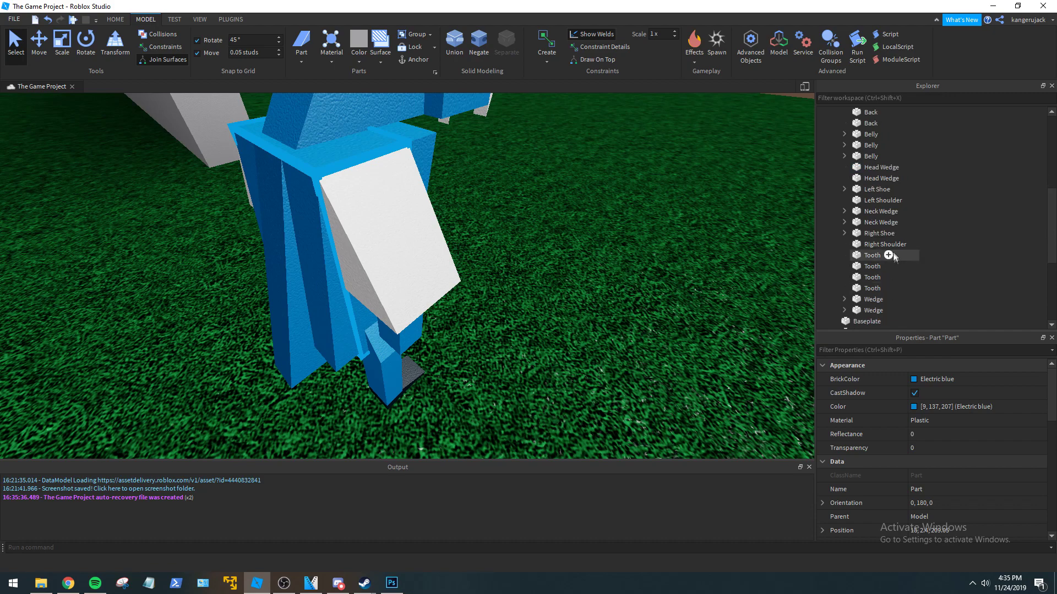
scroll(930, 260, up, 4)
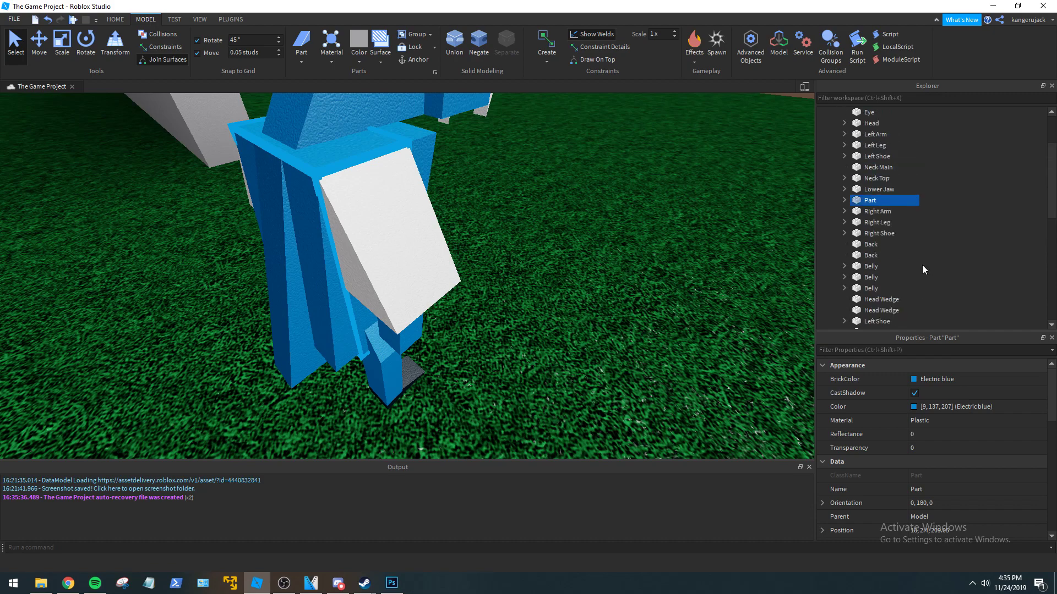
scroll(920, 275, up, 1)
scroll(921, 276, down, 4)
click(922, 489)
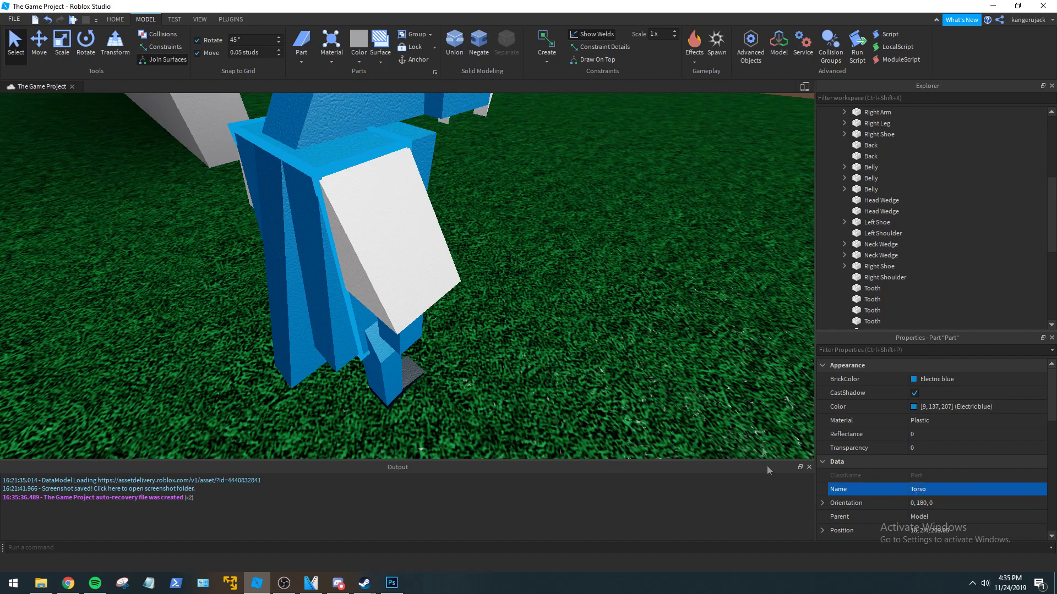
Find the unnamed wedge above the creature's left leg and rename it Left Hip.
scroll(603, 289, down, 3)
right_drag(603, 288, 505, 273)
click(505, 273)
scroll(505, 274, down, 3)
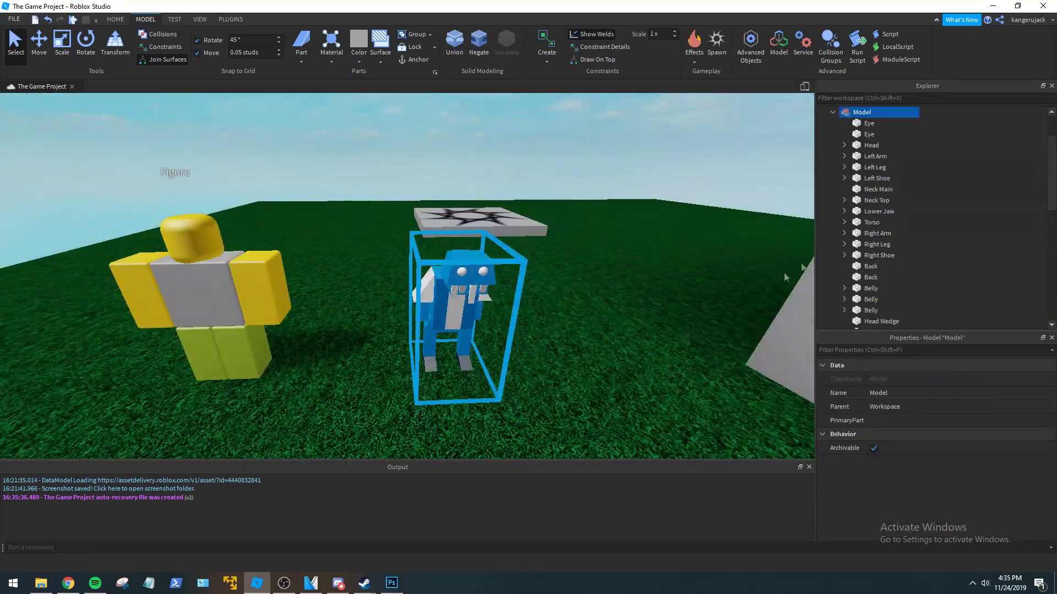
scroll(908, 164, down, 5)
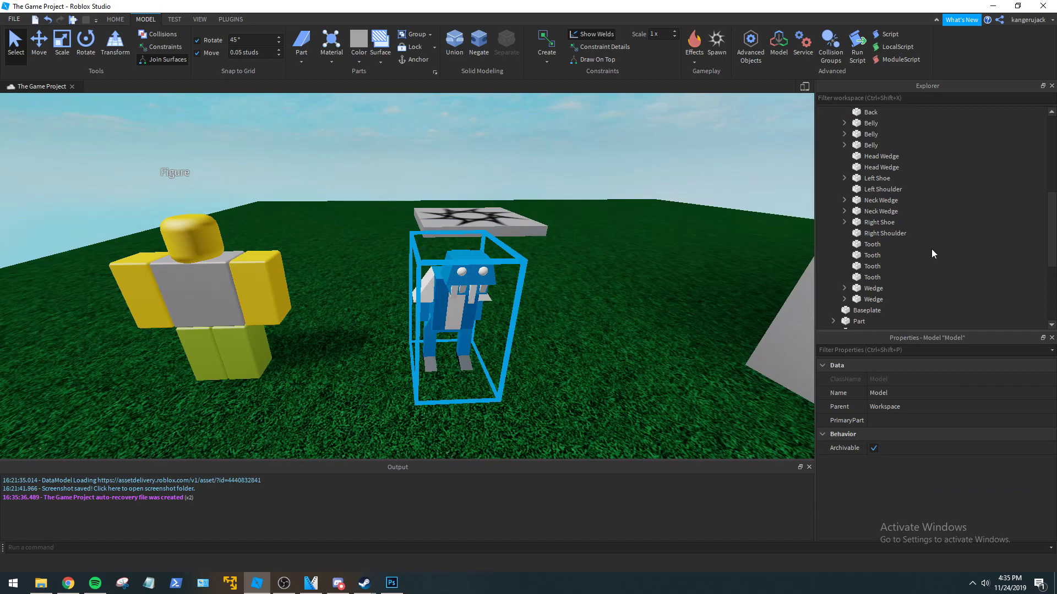
click(872, 289)
scroll(641, 326, up, 10)
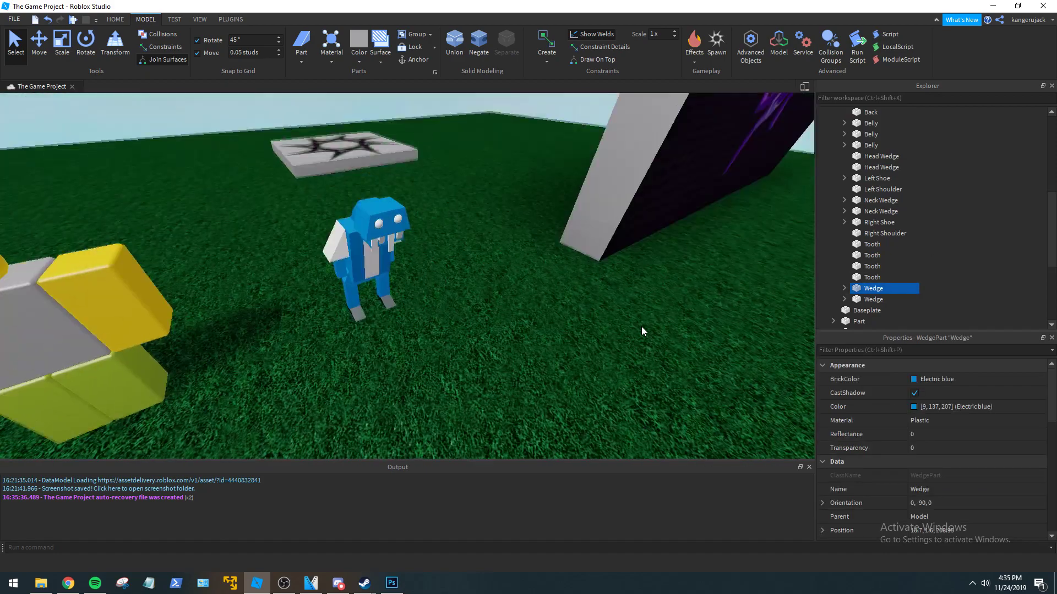
key(f)
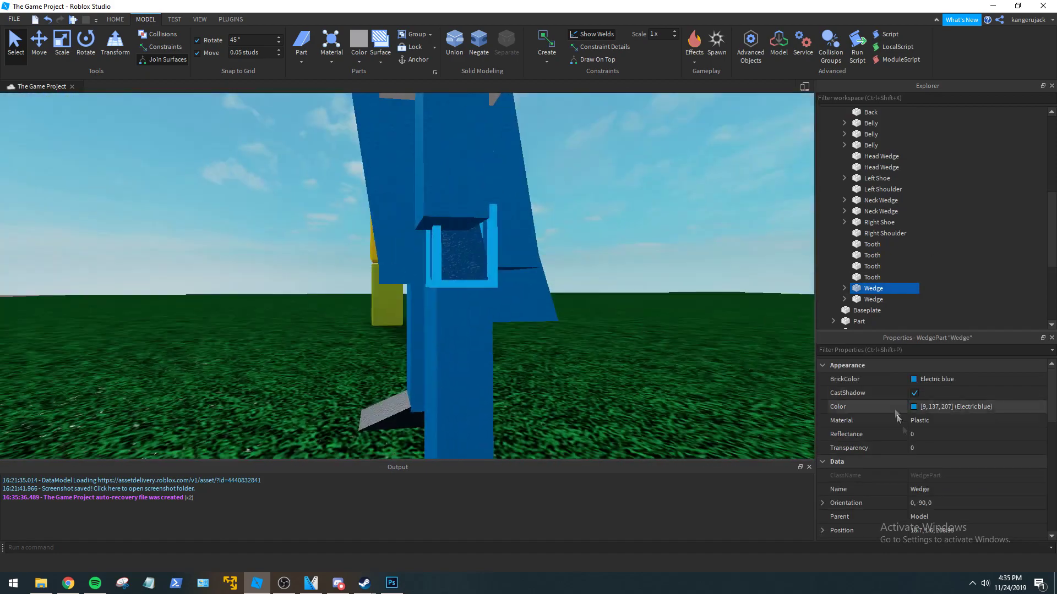
click(934, 490)
text(Rig)
key(BackSpace)
key(BackSpace)
key(BackSpace)
text(Left)
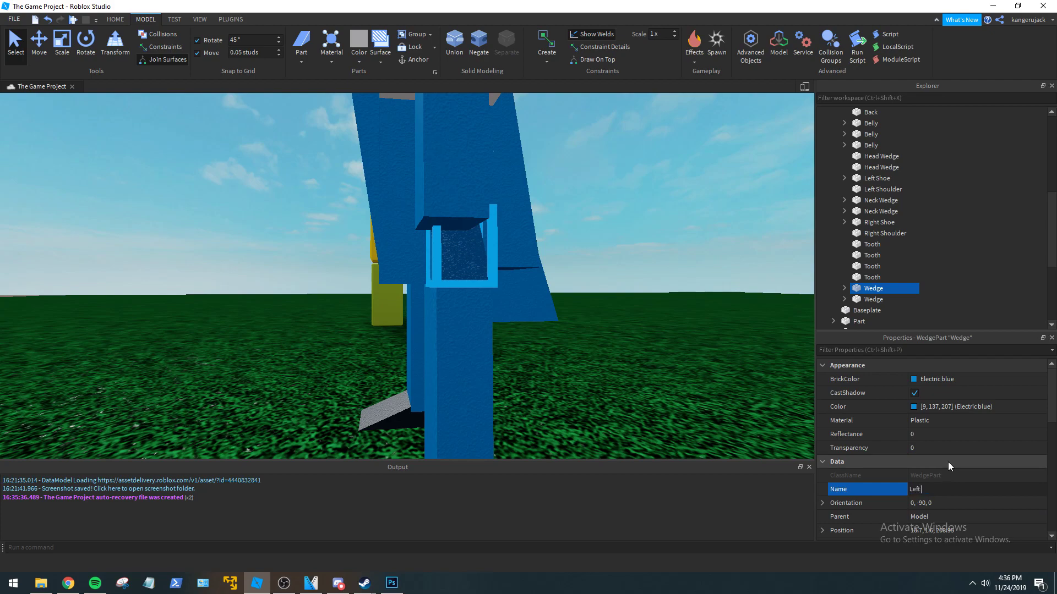
text( Hip)
key(Return)
Rename the remaining unnamed wedge above the creature's right leg as Right Hip.
click(870, 300)
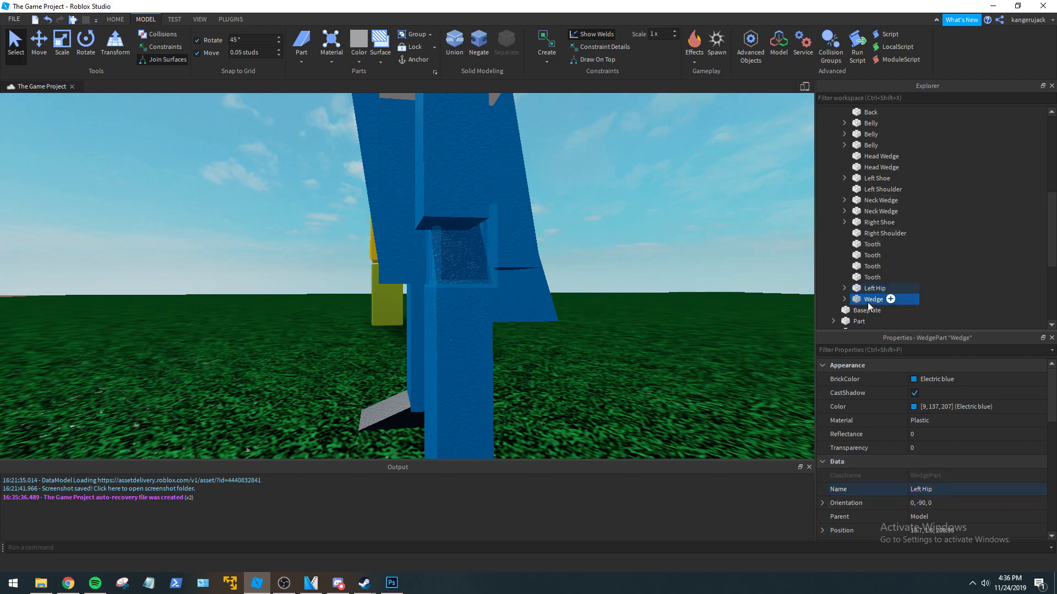
key(f)
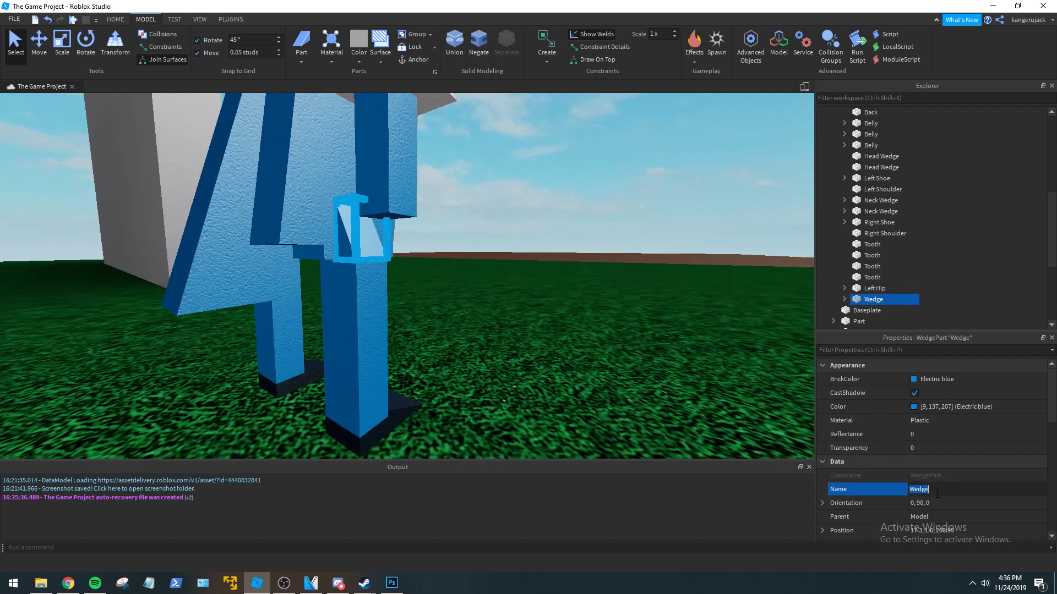
right_drag(632, 298, 612, 299)
scroll(619, 300, down, 6)
click(527, 302)
scroll(528, 303, up, 5)
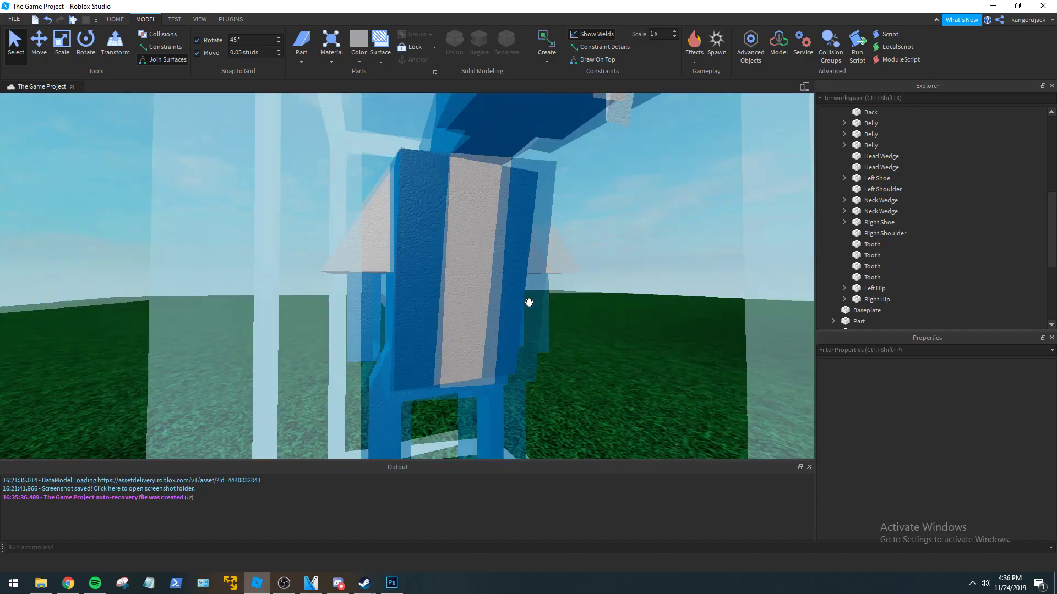
Examine the blue creature from several sides and distances.
scroll(529, 303, down, 5)
right_drag(529, 302, 530, 337)
scroll(530, 298, up, 2)
scroll(530, 319, down, 4)
click(530, 327)
scroll(530, 338, up, 3)
scroll(530, 337, down, 5)
click(584, 364)
scroll(585, 364, up, 5)
right_drag(584, 364, 584, 364)
scroll(585, 365, down, 5)
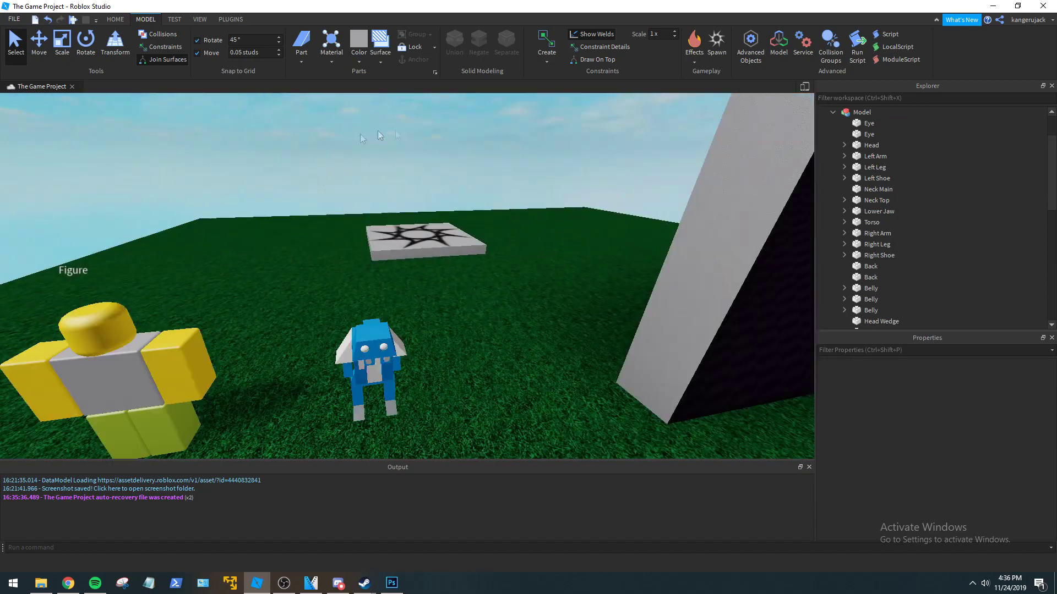
Select the creature's model and ungroup it into separate parts.
right_drag(432, 237, 378, 355)
scroll(378, 355, up, 2)
click(378, 355)
scroll(377, 354, down, 3)
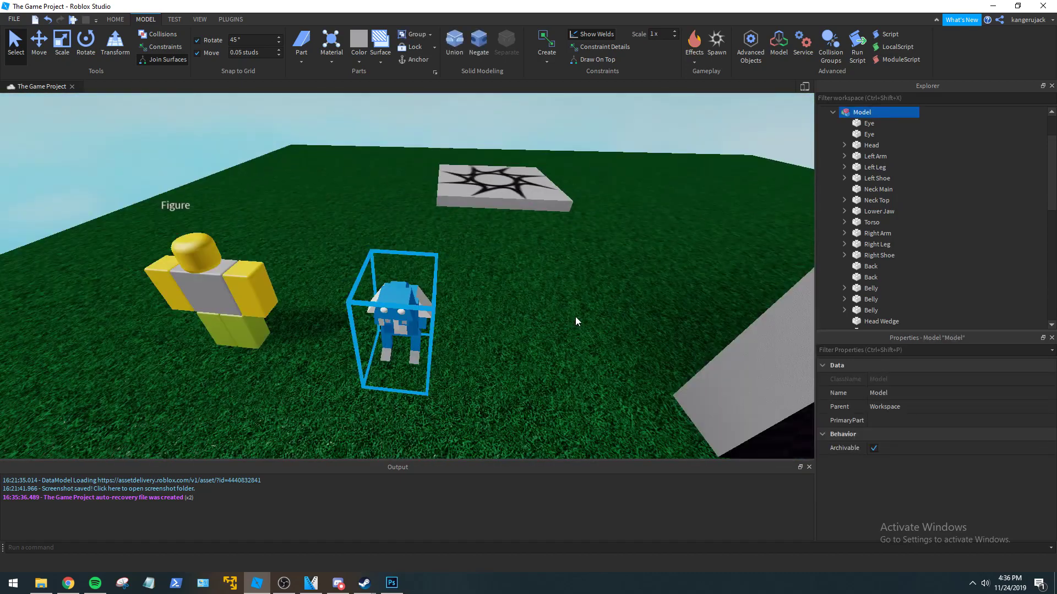
key(ctrl+u)
Duplicate the creature's Torso block in place and rename the copy HumanoidRootPart.
click(538, 328)
right_drag(538, 328, 576, 351)
scroll(534, 326, up, 3)
scroll(534, 326, down, 3)
scroll(534, 325, up, 3)
scroll(534, 326, down, 4)
scroll(535, 325, up, 4)
scroll(575, 351, up, 2)
scroll(576, 351, down, 5)
click(302, 60)
click(489, 308)
scroll(489, 309, up, 4)
right_drag(489, 310, 487, 311)
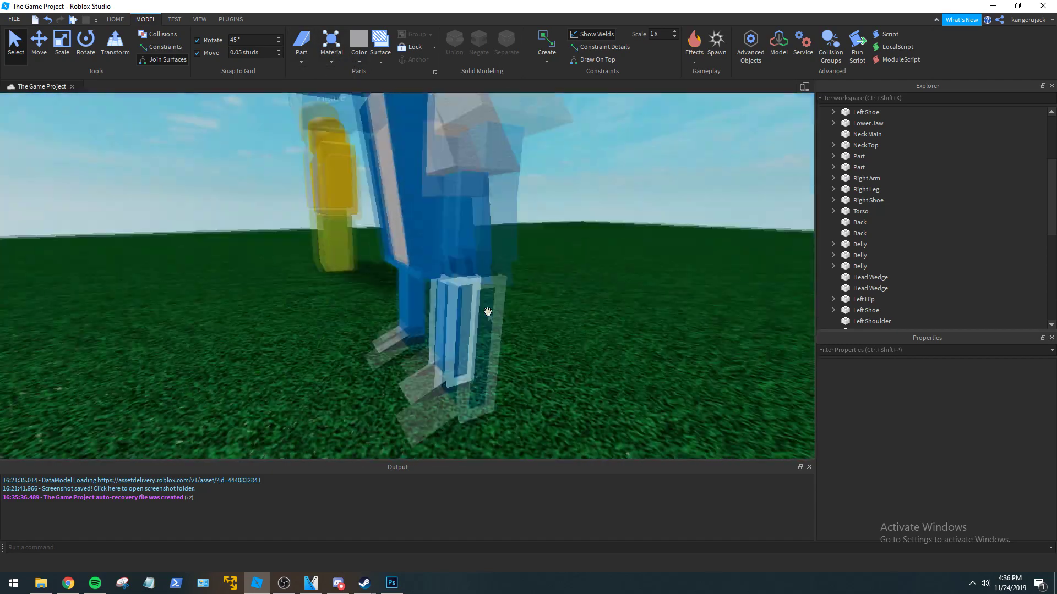
click(461, 216)
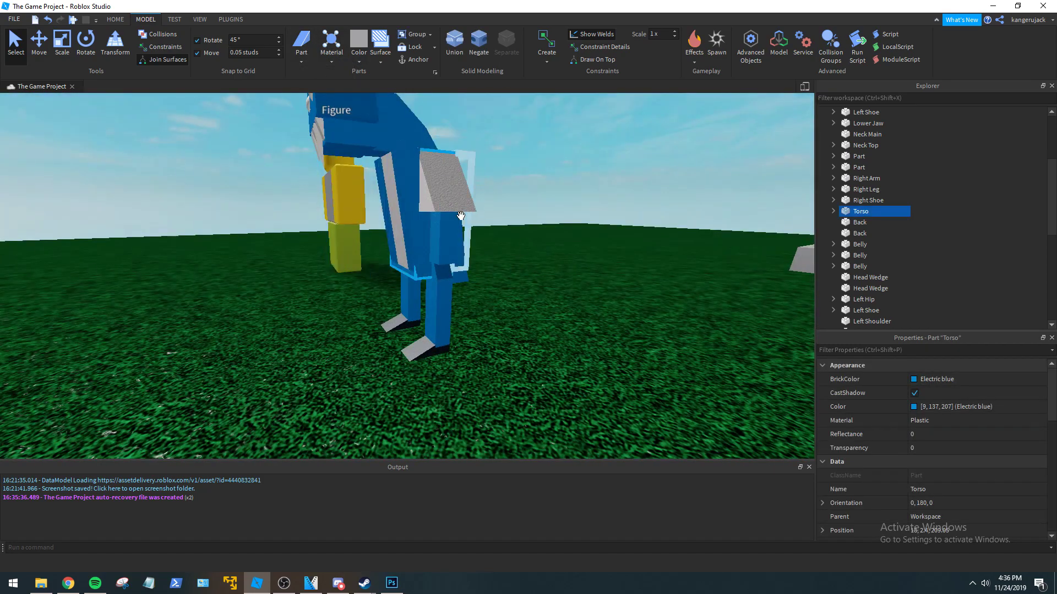
key(ctrl+d)
click(937, 484)
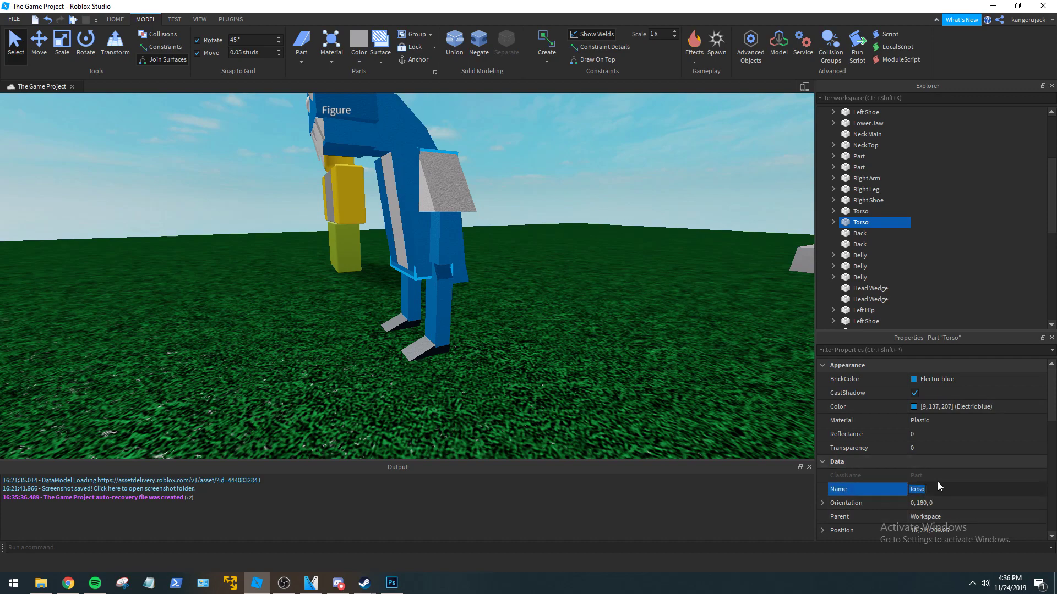
text(HumanoidRootPart)
key(Return)
Set the HumanoidRootPart's transparency to 1 and turn off its CanCollide property.
click(918, 448)
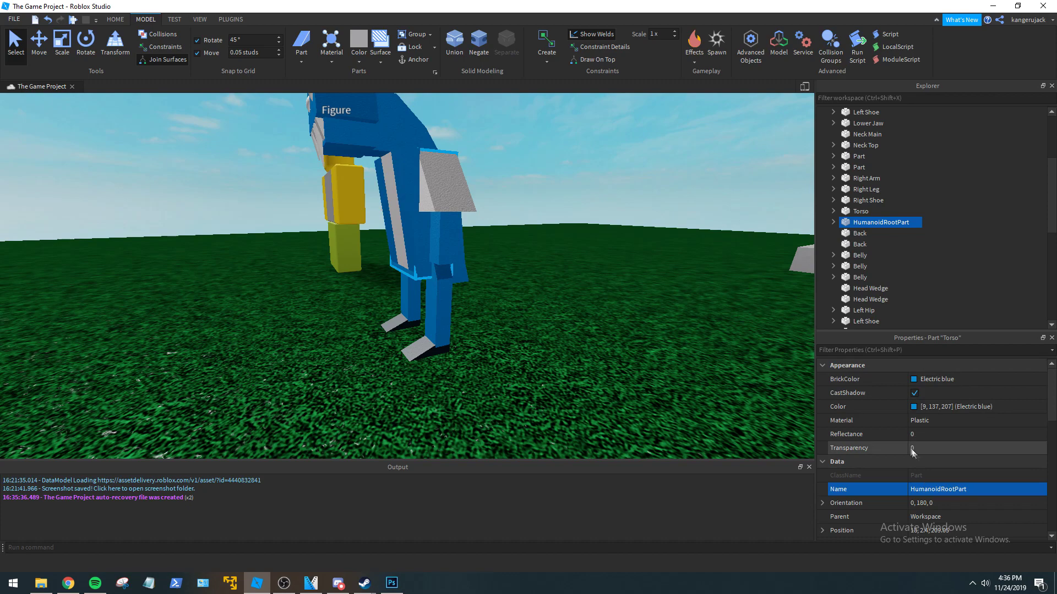
key(Return)
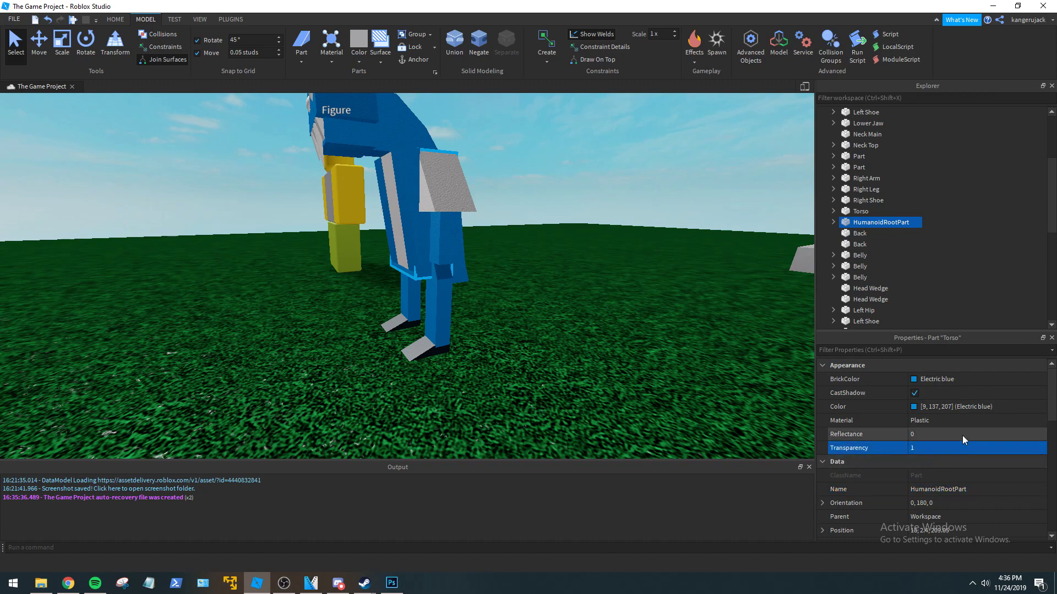
scroll(914, 486, down, 9)
scroll(950, 476, up, 9)
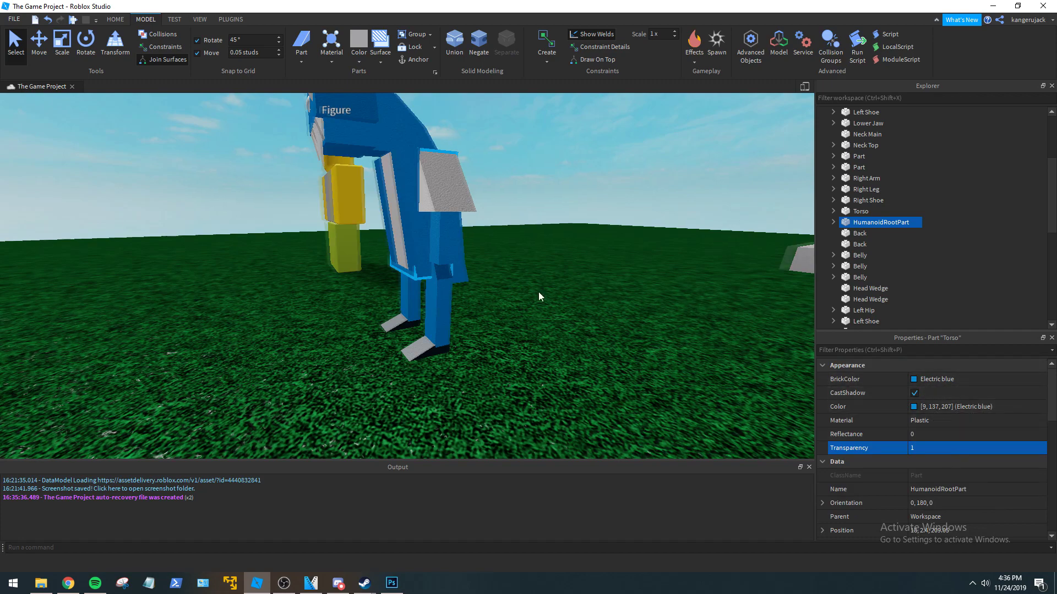
scroll(538, 292, down, 10)
scroll(538, 296, up, 5)
scroll(946, 459, down, 3)
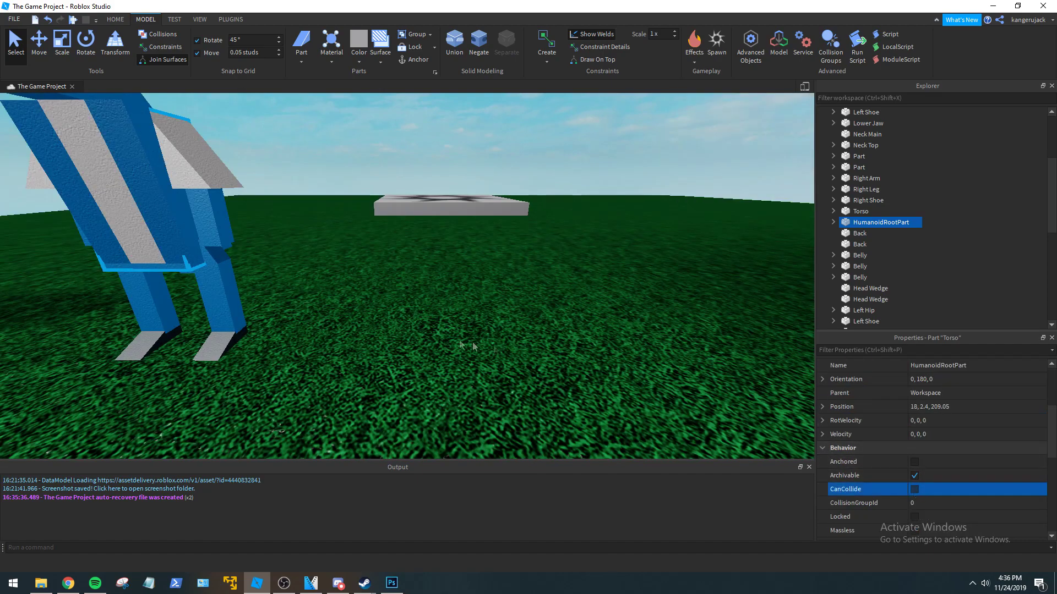
click(536, 337)
right_drag(536, 337, 536, 337)
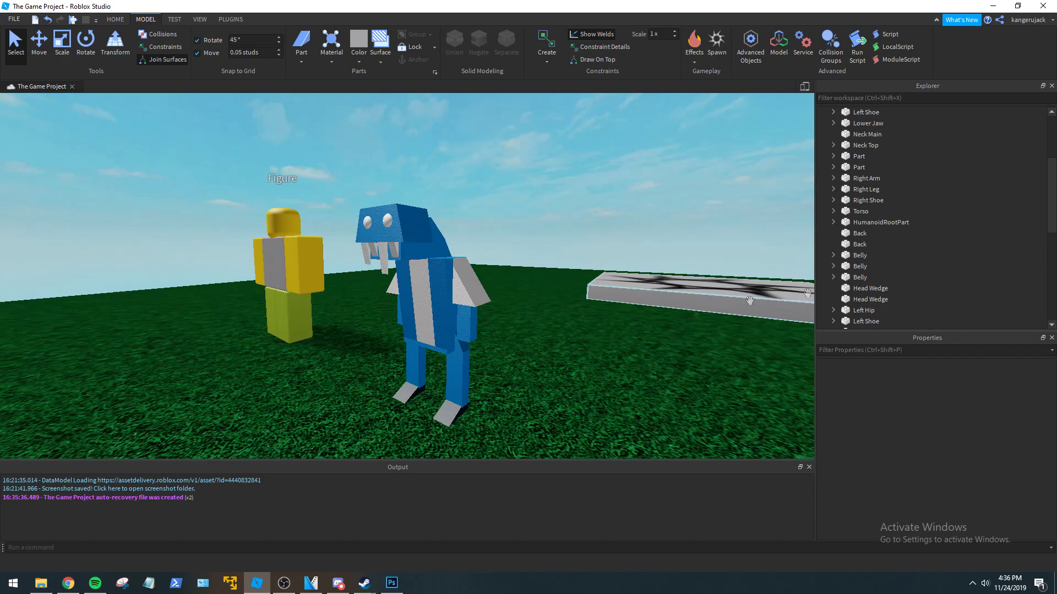
Group all of the creature's parts into one model again and name it Lizard.
click(876, 222)
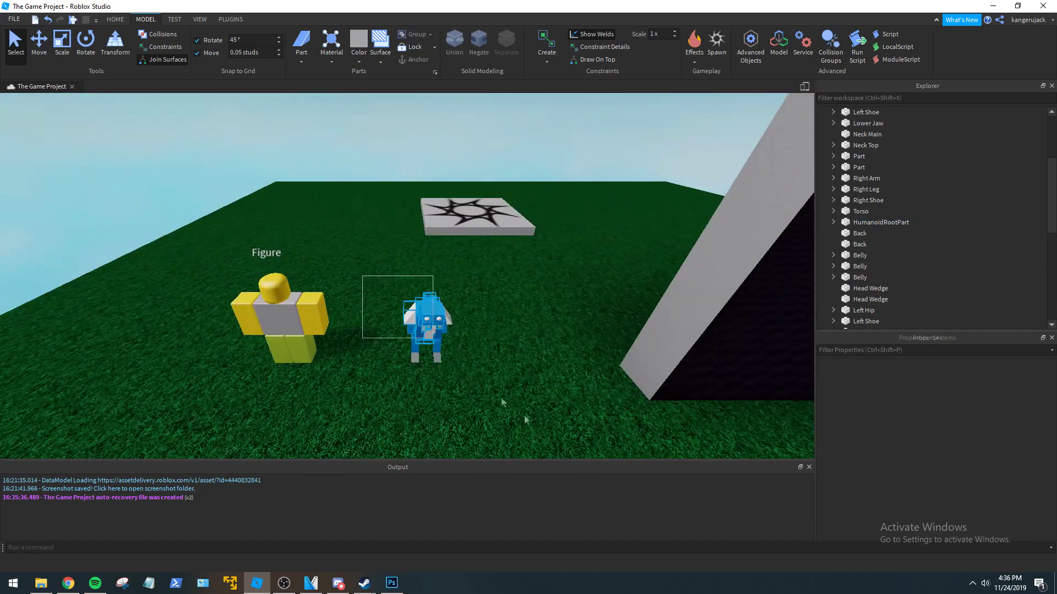
click(425, 328)
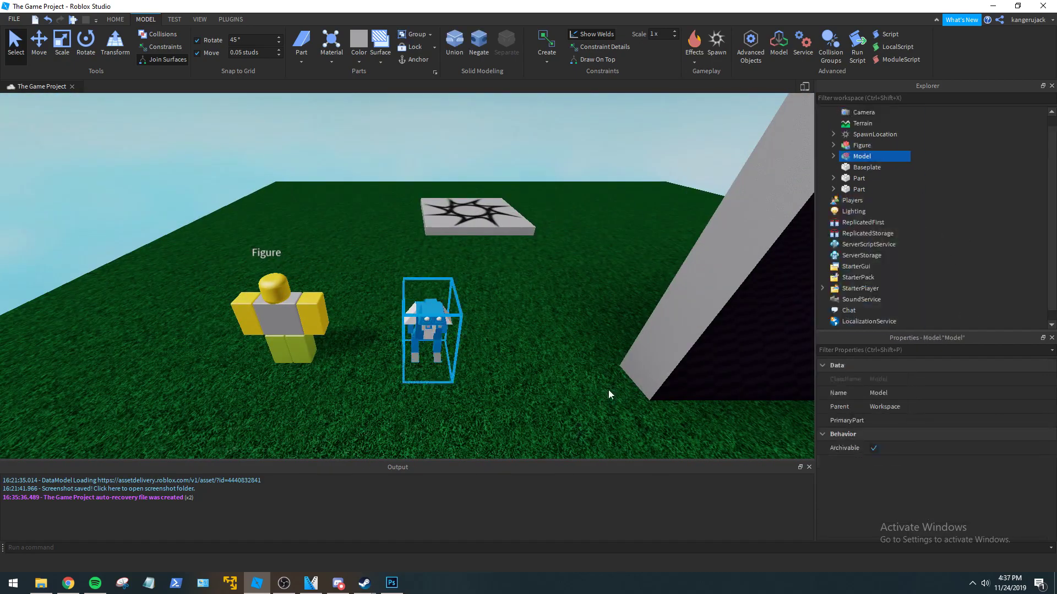
click(902, 392)
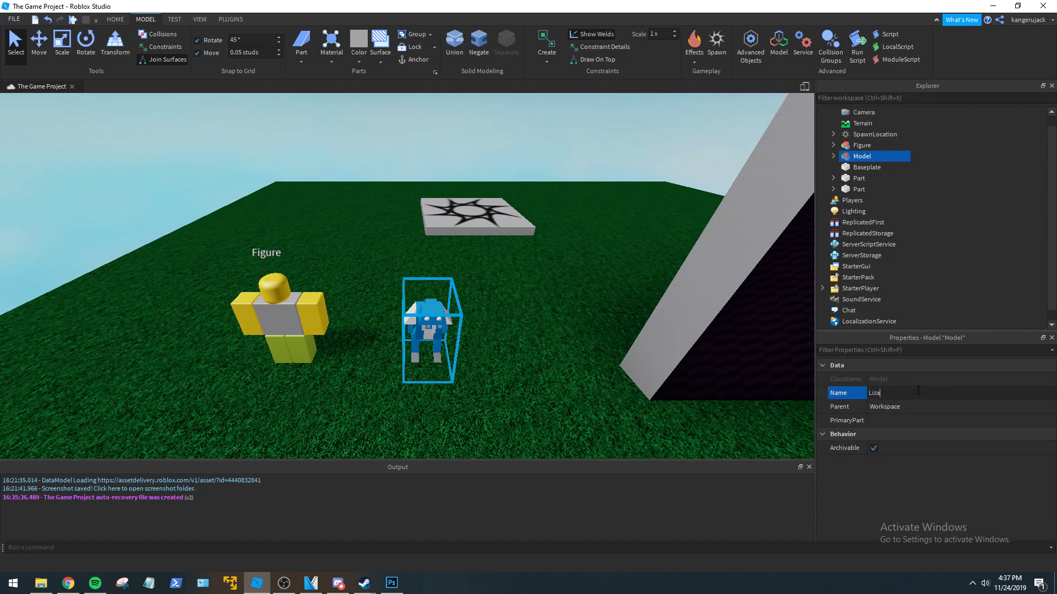
text(Lizard)
key(Return)
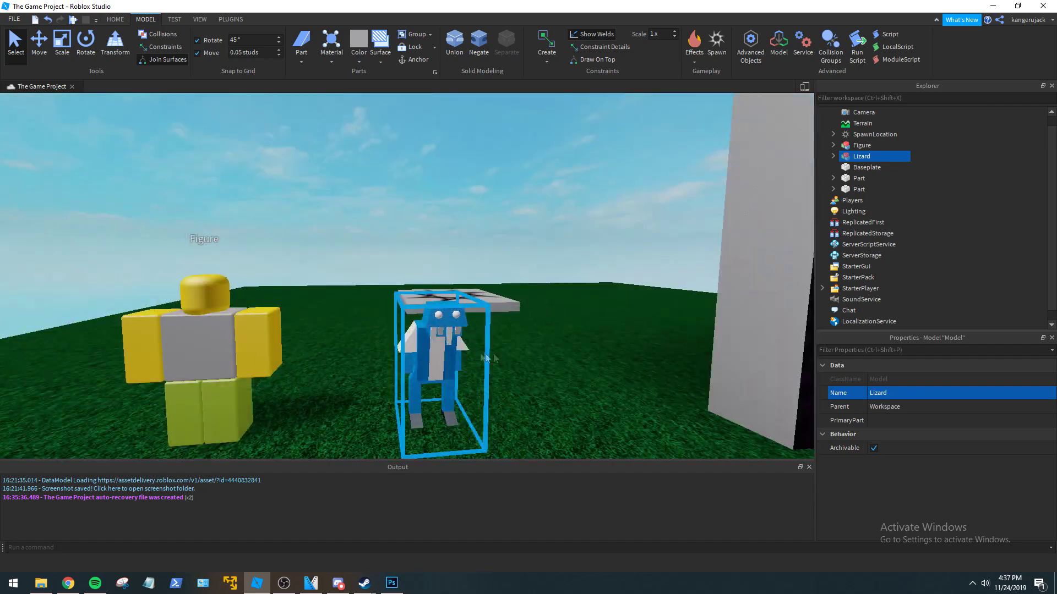
Expand the Lizard model and assign HumanoidRootPart as its PrimaryPart.
click(833, 156)
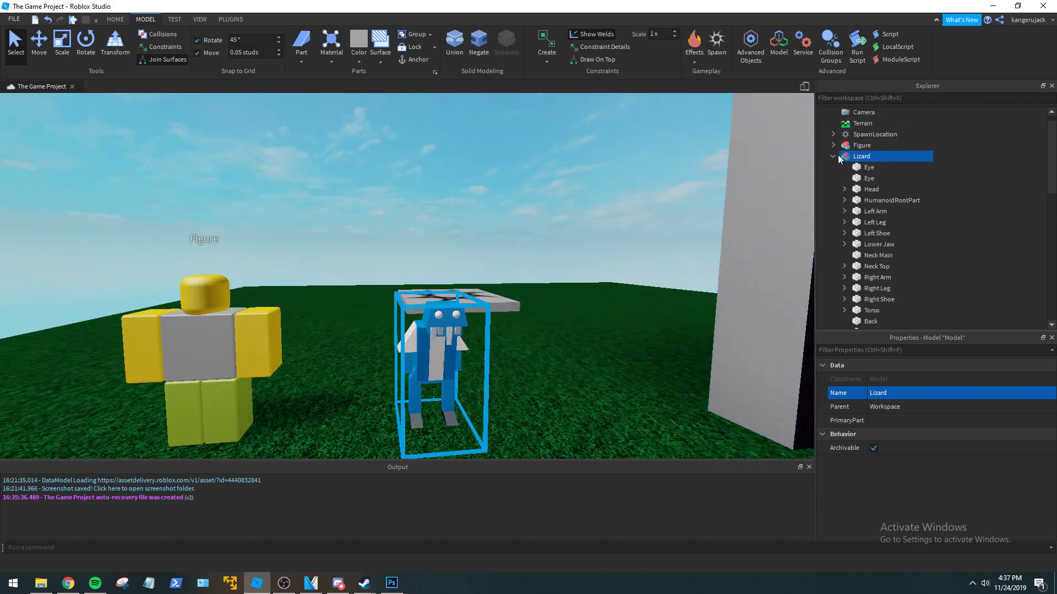
scroll(955, 272, down, 2)
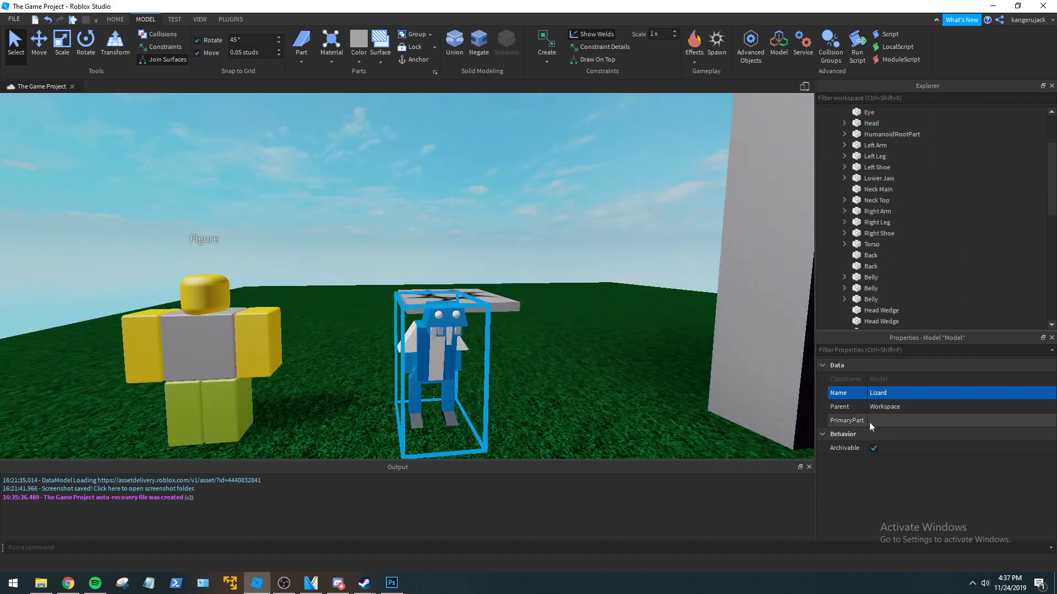
click(879, 420)
scroll(955, 246, down, 5)
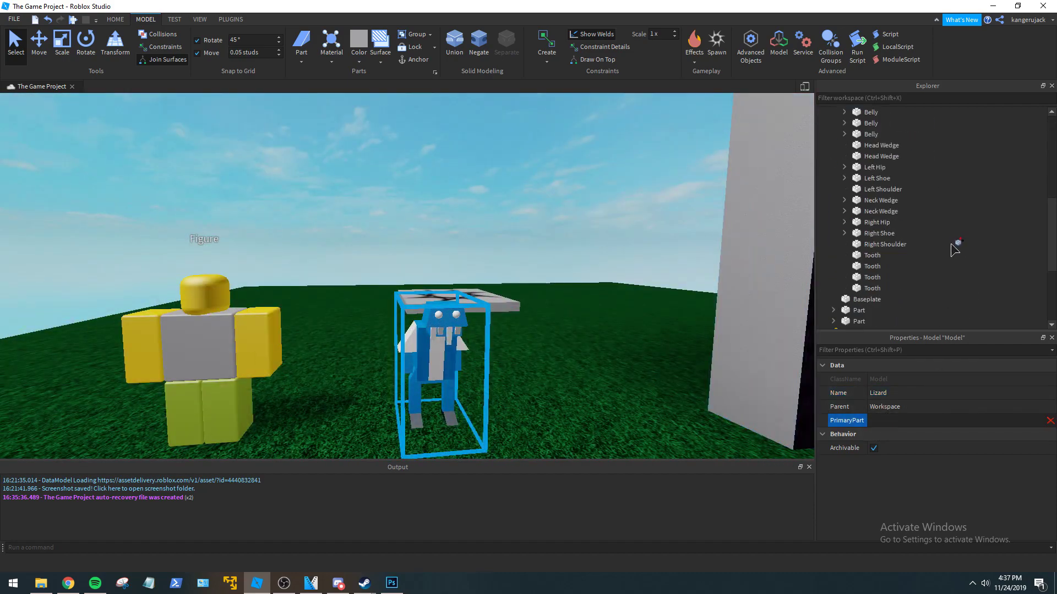
scroll(963, 255, up, 1)
scroll(948, 230, up, 5)
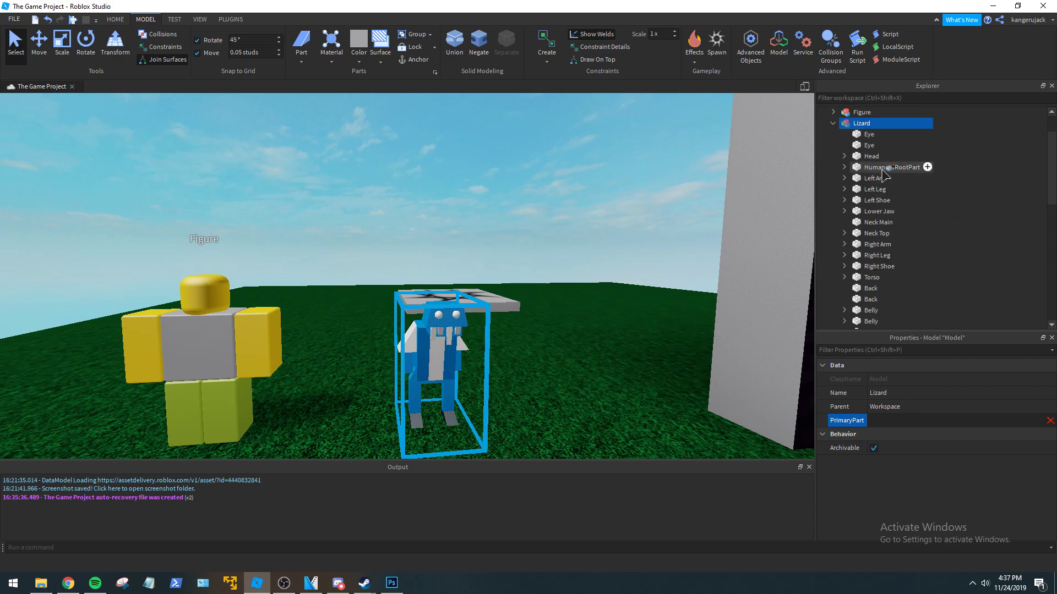
click(882, 170)
Insert a Humanoid object into the Lizard model.
click(527, 392)
right_drag(527, 392, 512, 352)
click(512, 308)
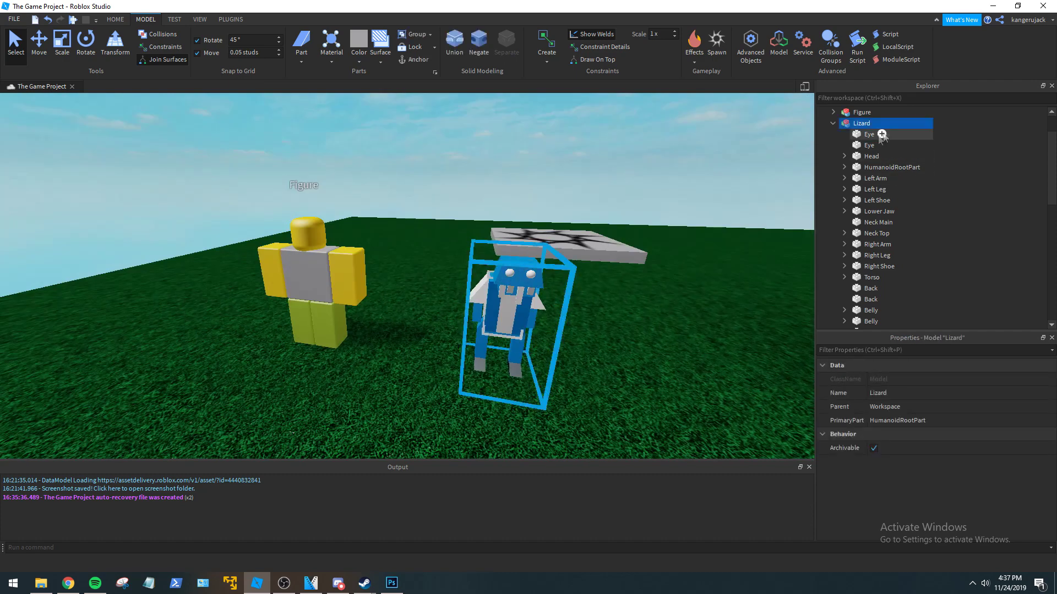
click(876, 124)
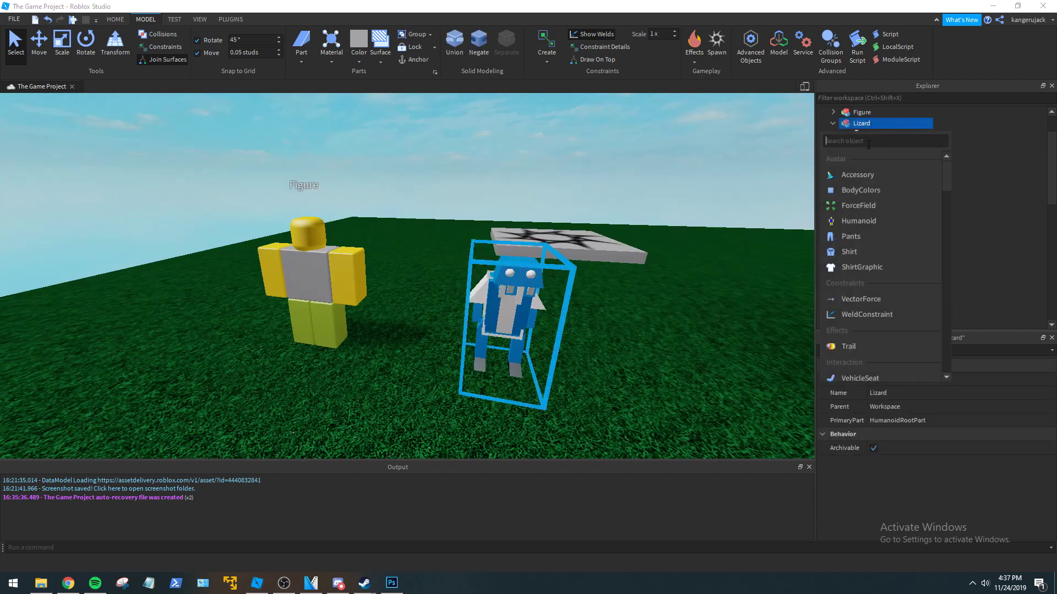
text(humna)
key(BackSpace)
key(BackSpace)
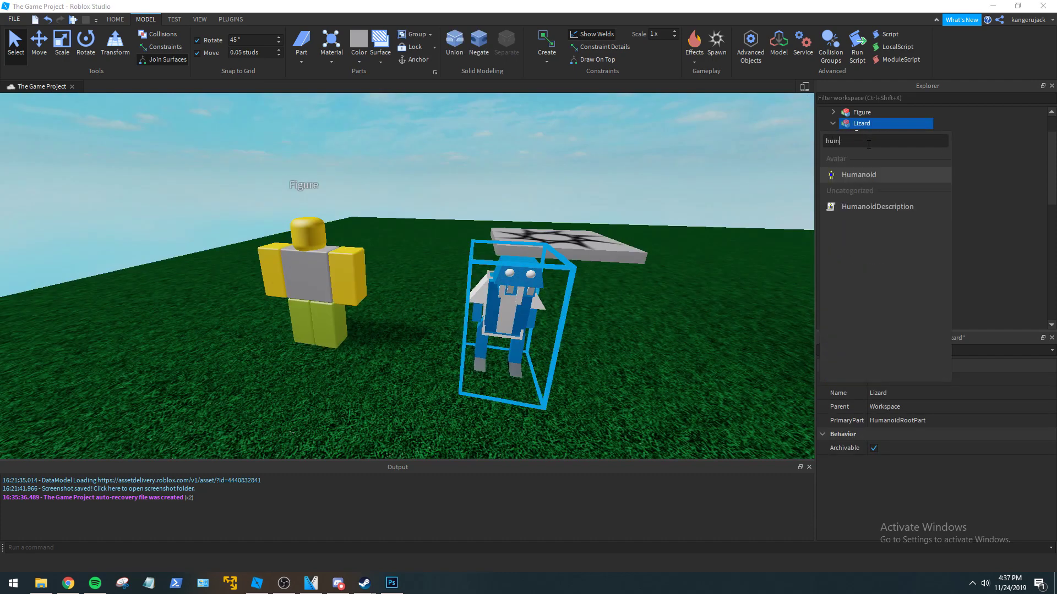
key(Return)
Examine the Lizard model and its overhead name tag from the front, beside the Figure.
click(579, 320)
right_drag(579, 320, 579, 344)
key(w)
key(s)
key(w)
key(s)
key(w)
key(s)
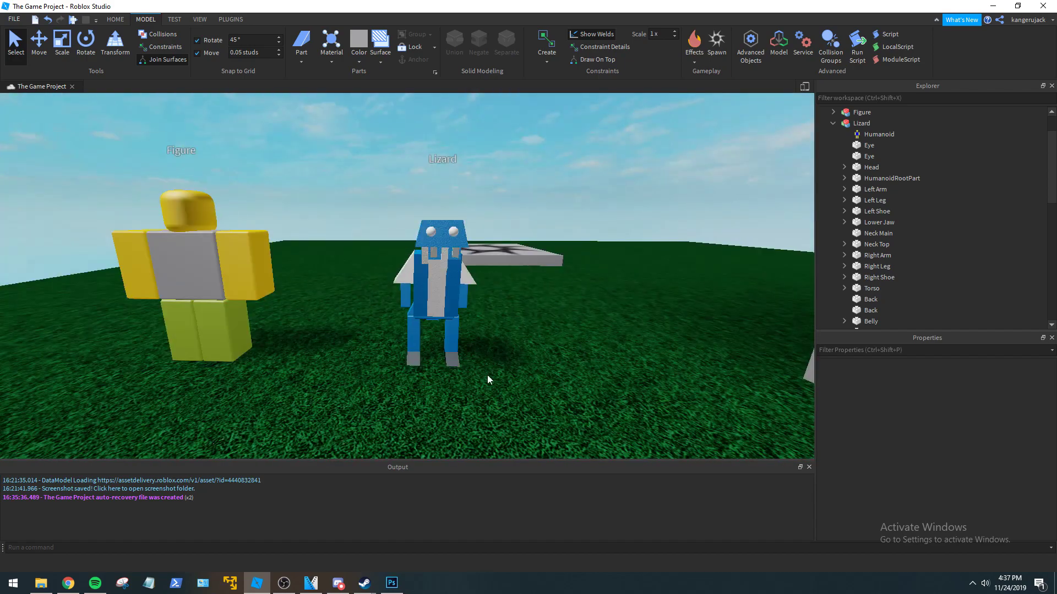
mouse_move(283, 583)
mouse_move(289, 536)
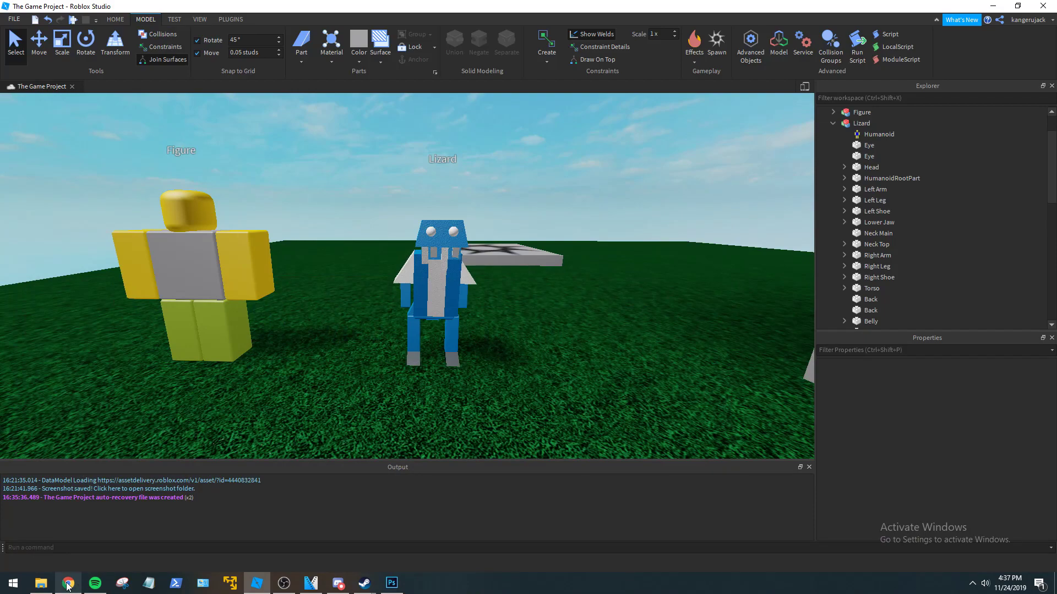
Switch to Chrome and browse the uploaded videos on your own YouTube channel.
click(68, 584)
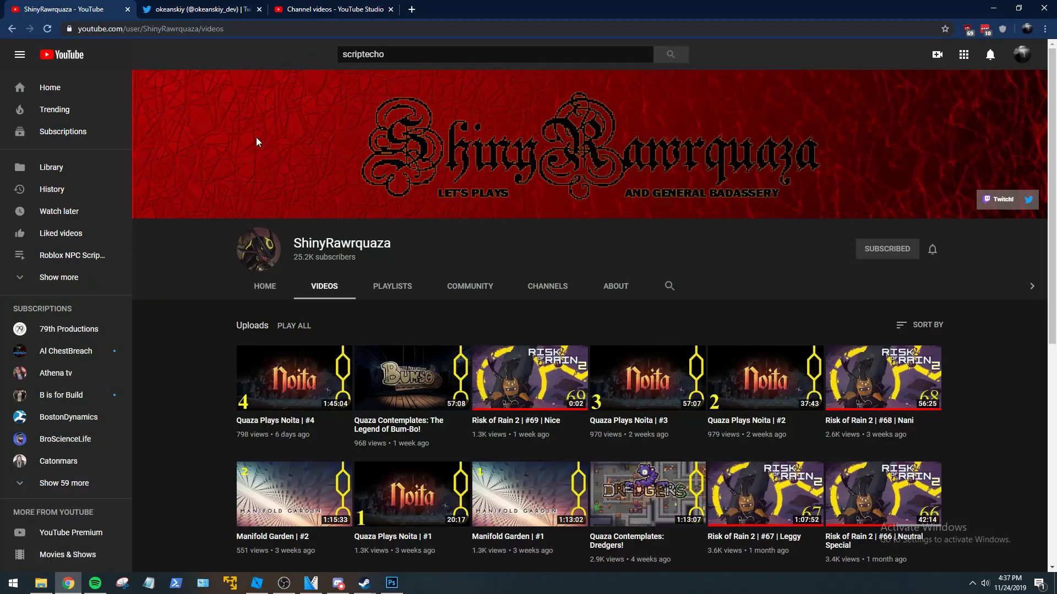
click(1022, 55)
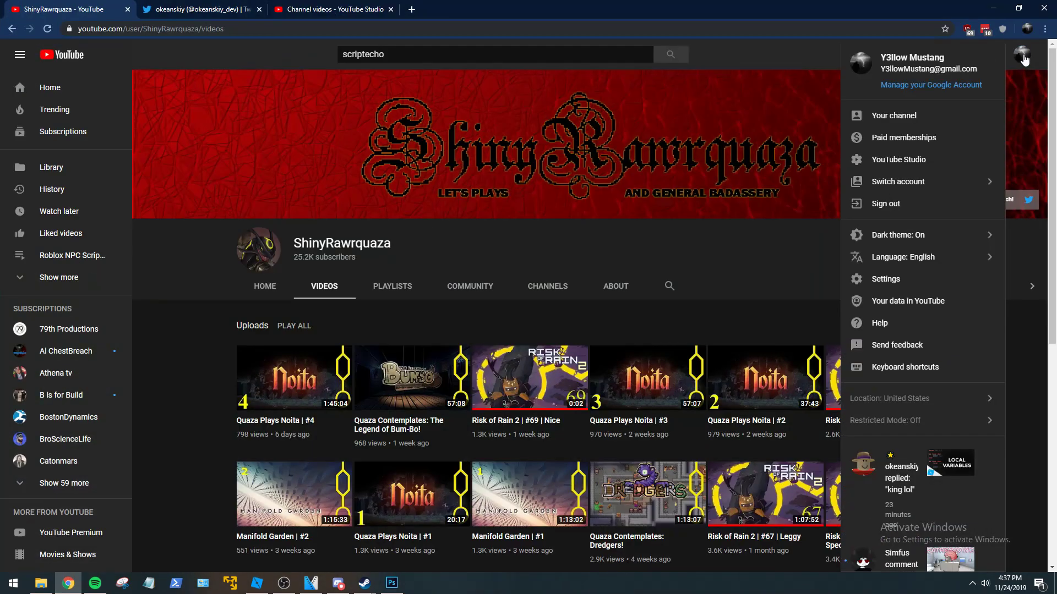
click(1022, 55)
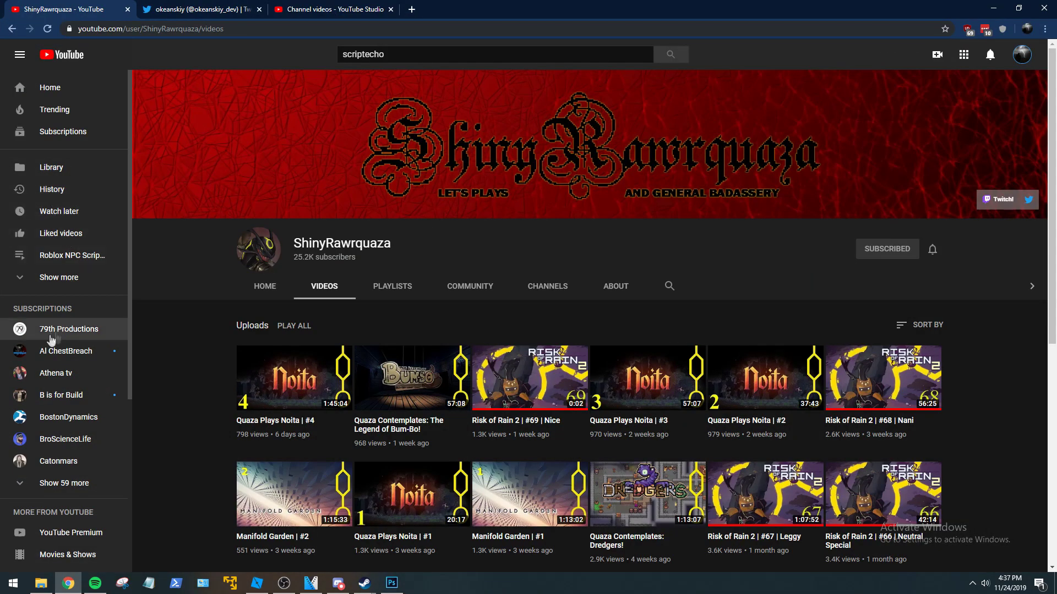
click(1021, 55)
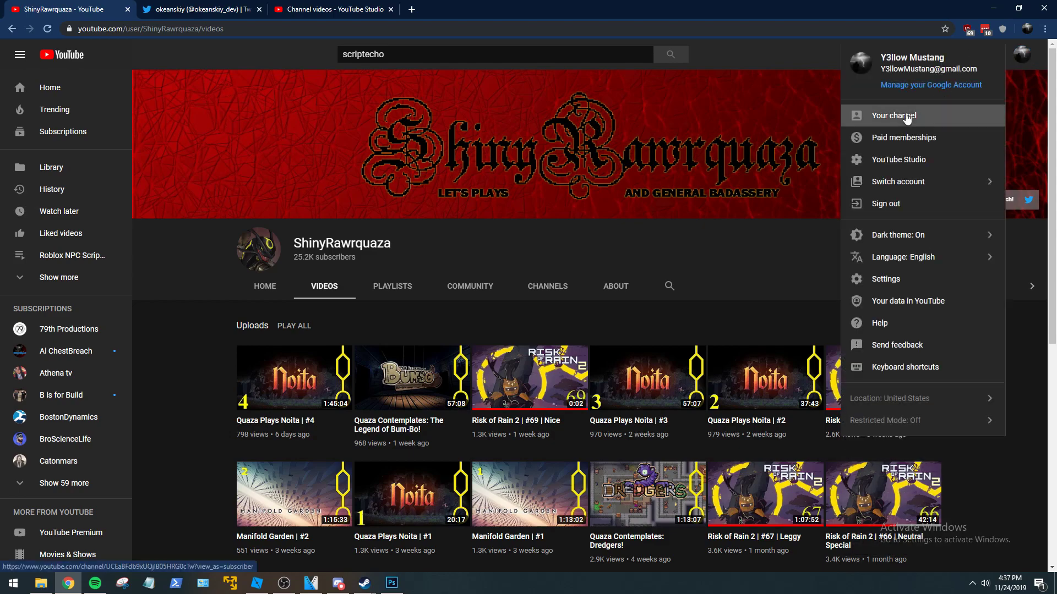
click(891, 113)
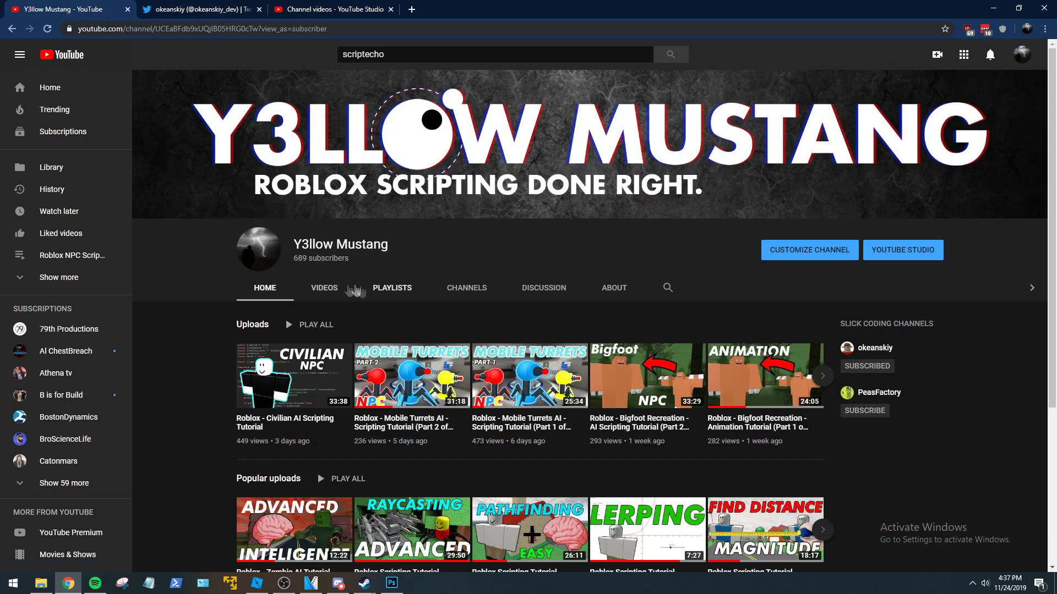
scroll(967, 387, down, 4)
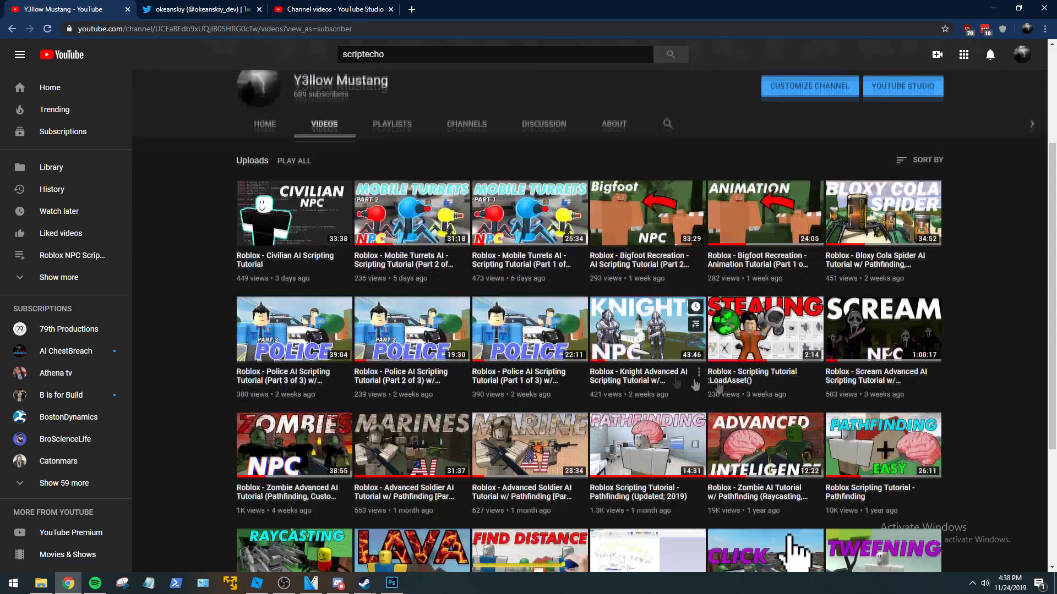
scroll(985, 378, up, 1)
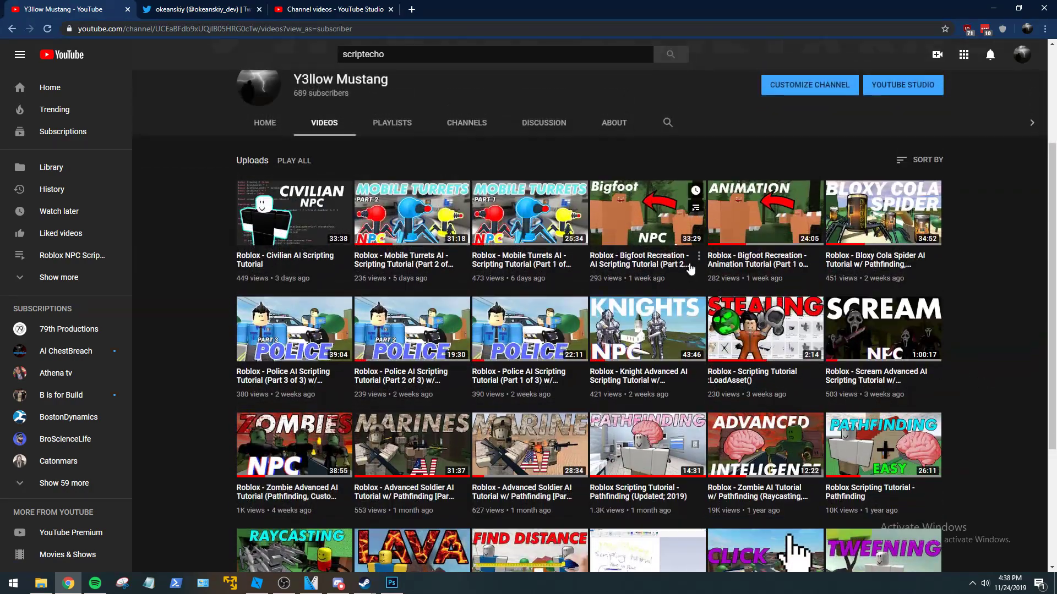
Open the Bigfoot Recreation Animation Tutorial (Part 1 of 2), pause it and find the comment suggesting a plugin for welding.
click(761, 254)
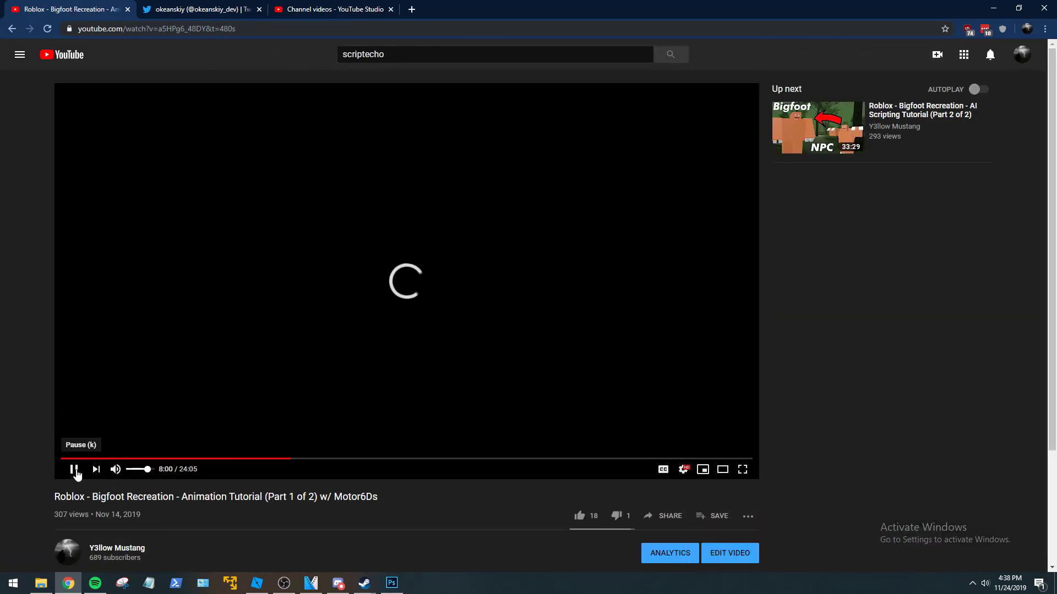
click(74, 470)
scroll(410, 496, down, 3)
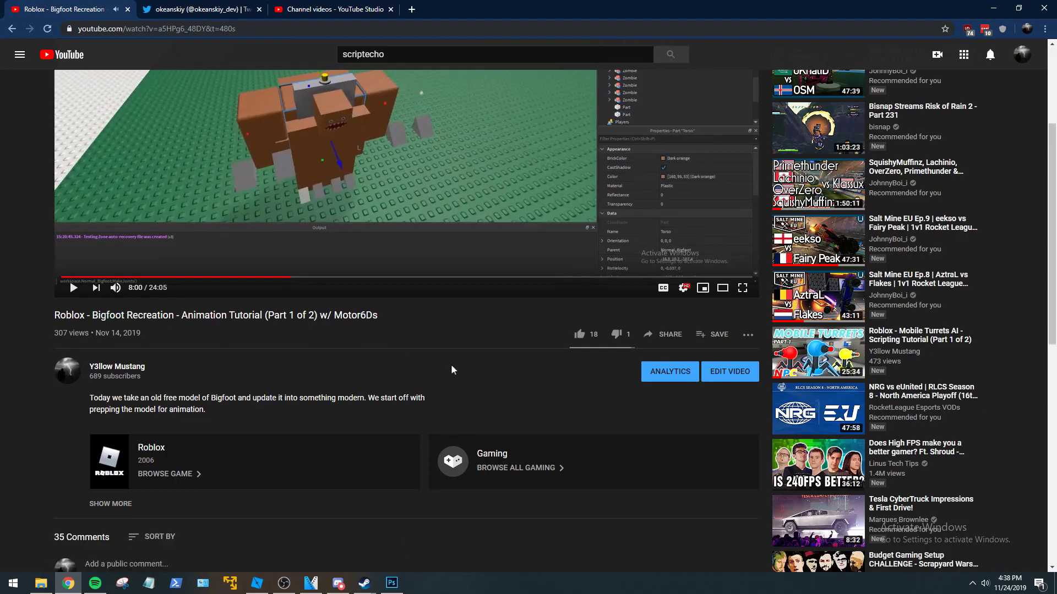
scroll(477, 361, down, 6)
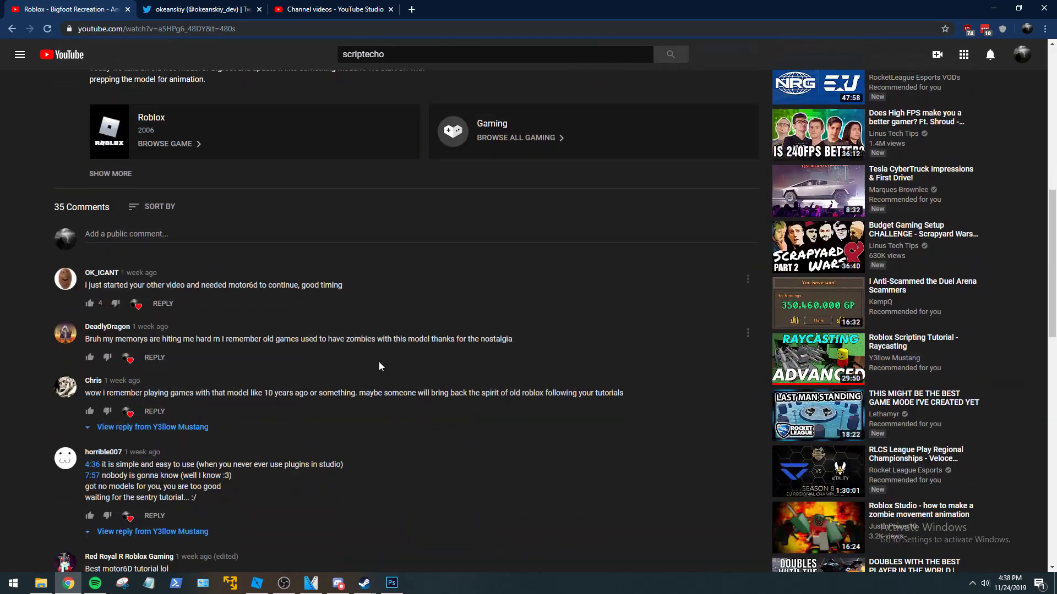
scroll(379, 366, down, 3)
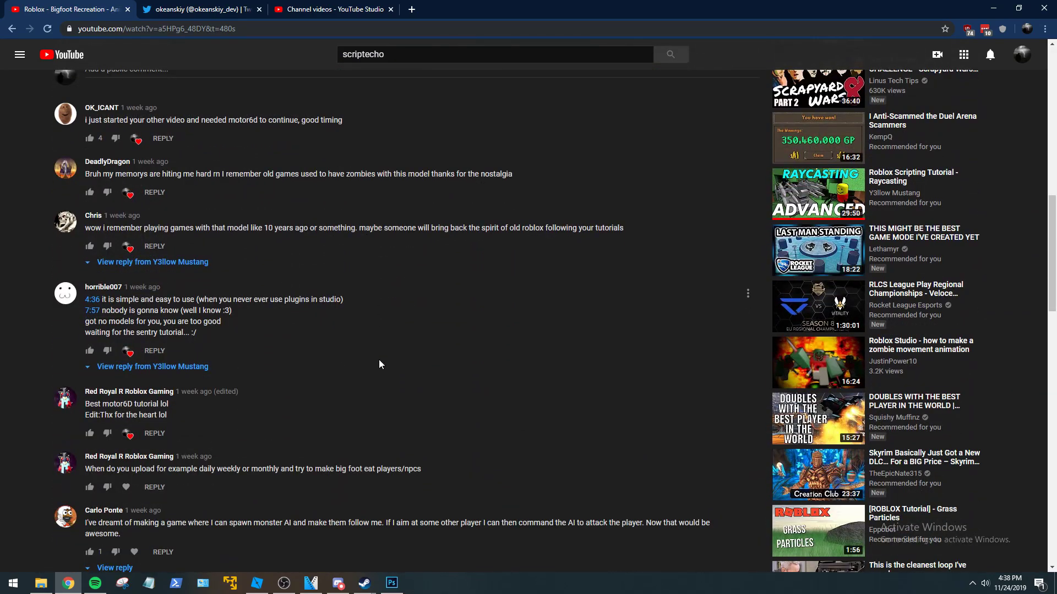
scroll(379, 364, down, 7)
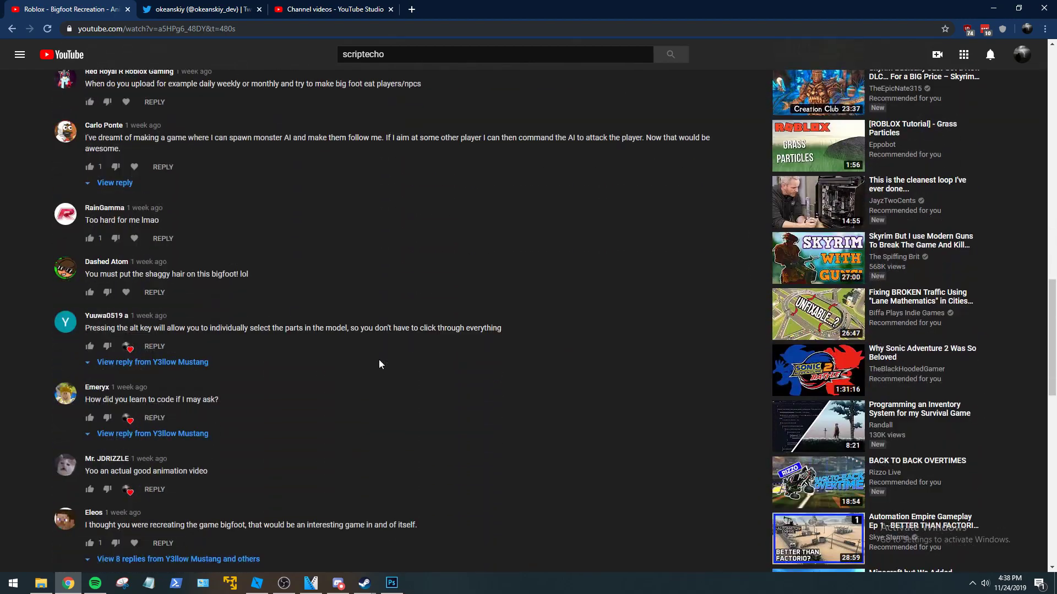
scroll(380, 364, down, 4)
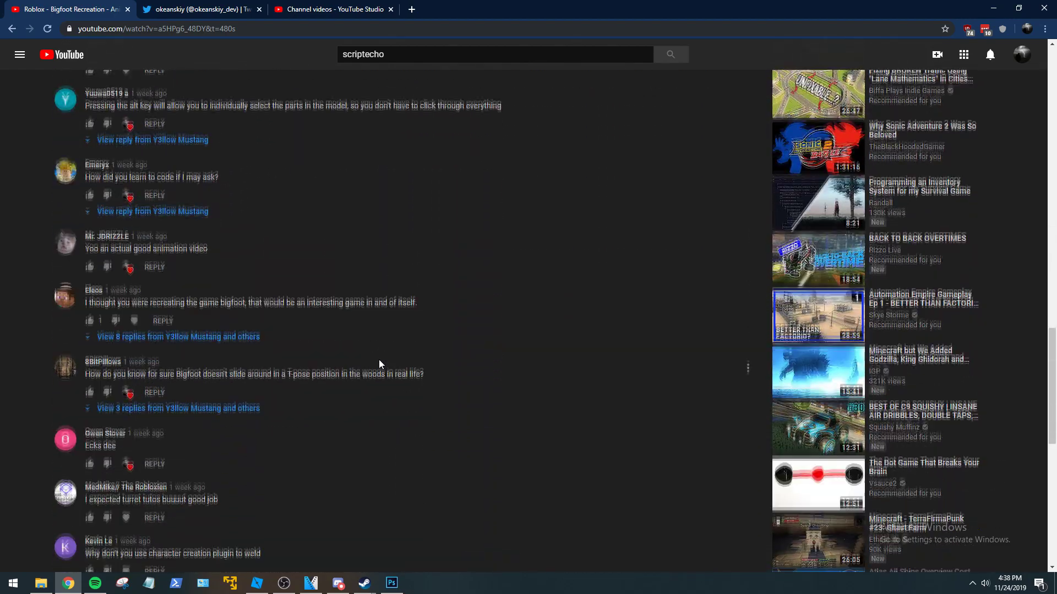
scroll(378, 364, down, 3)
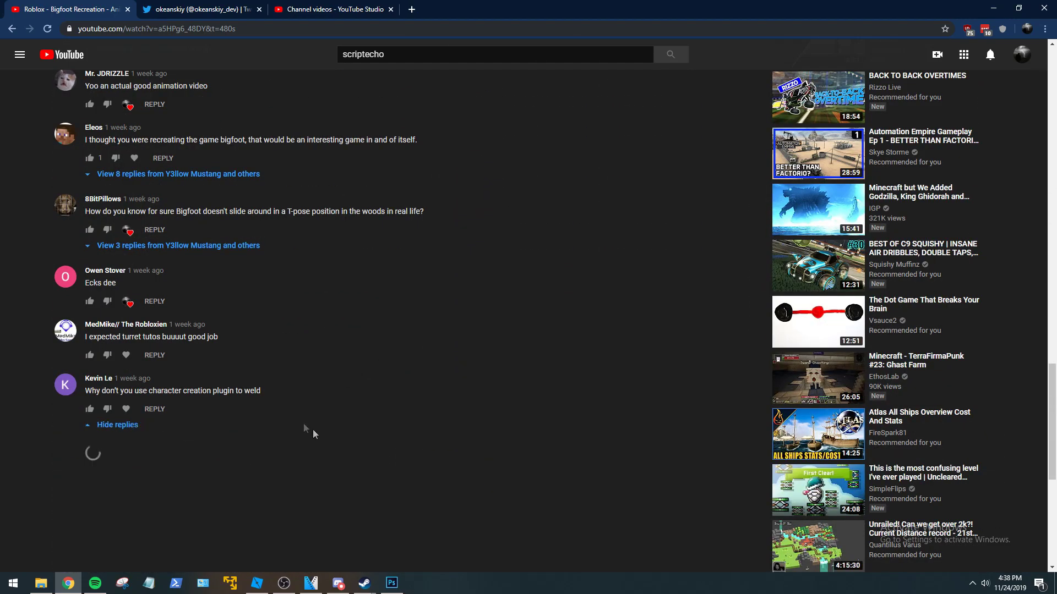
drag(86, 391, 243, 393)
click(268, 399)
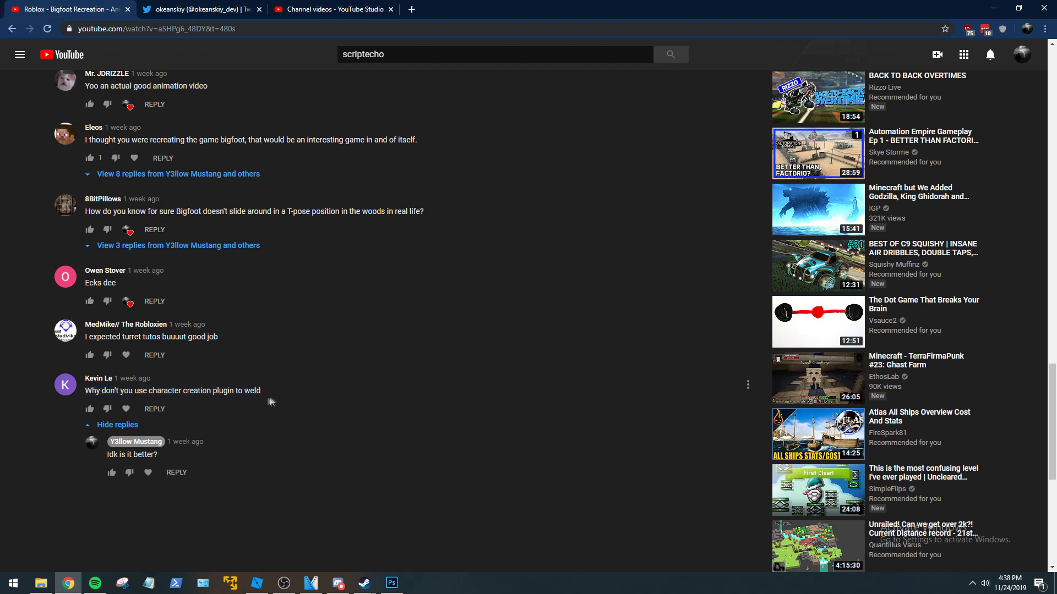
Search Google for "roblox character creation plugin" in a new browser tab.
click(330, 9)
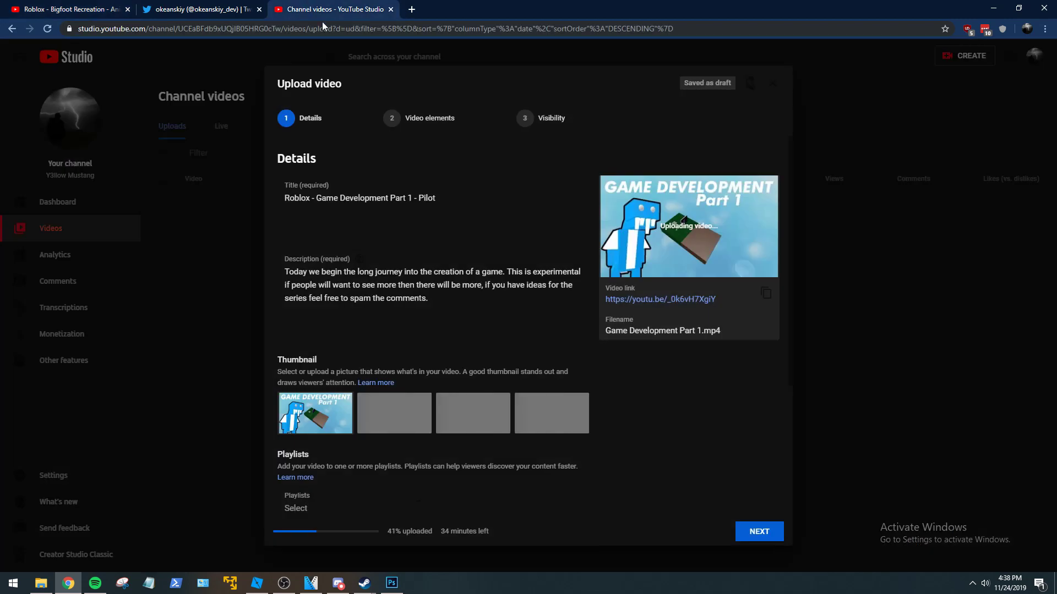
click(322, 34)
click(411, 9)
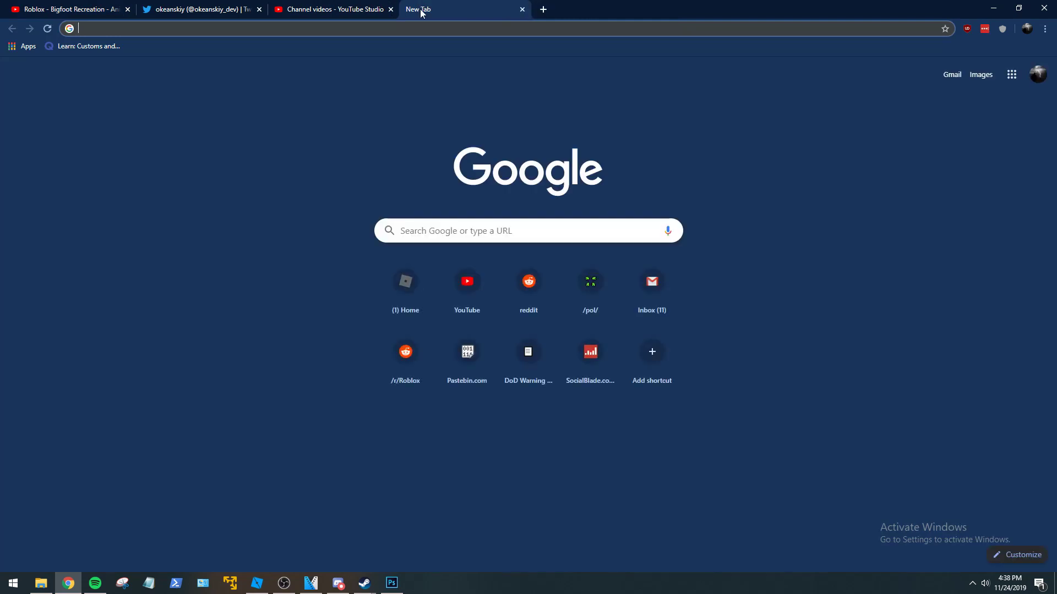
text(roblox cha)
text(r cr)
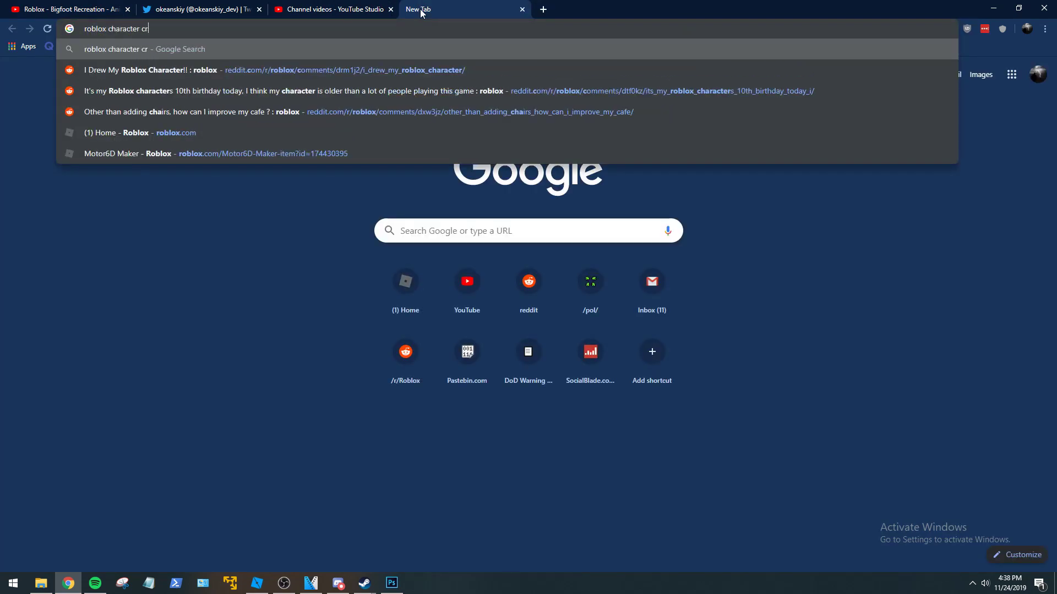
text(eation plugin)
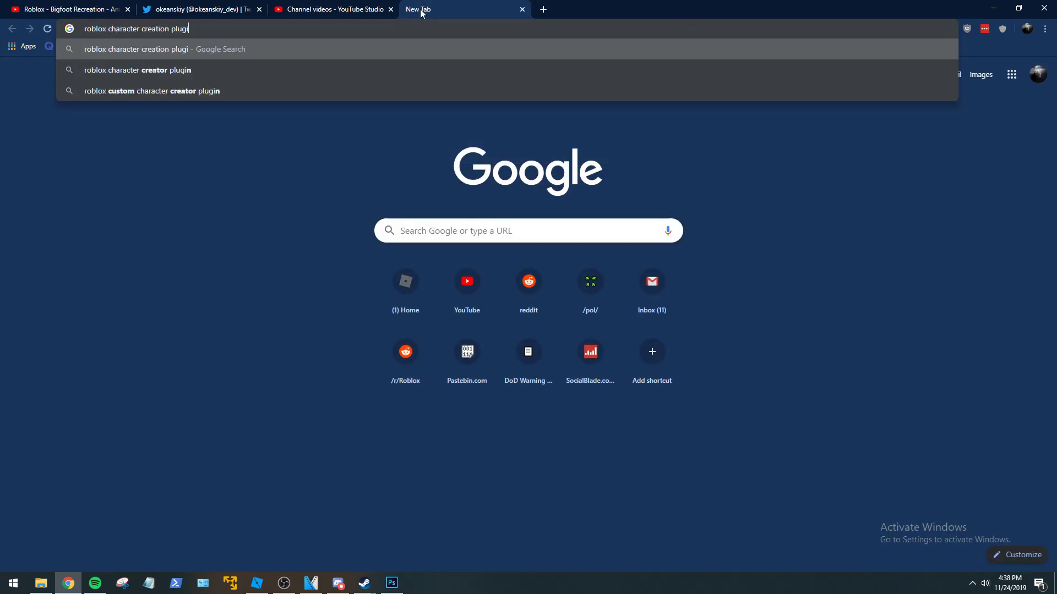
key(Return)
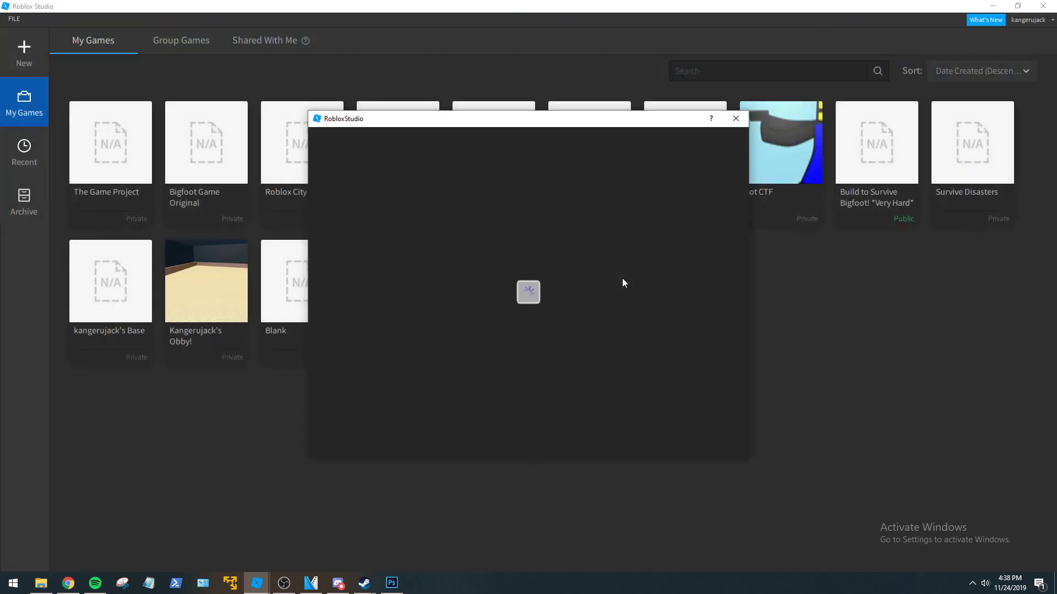
Install the free Character Creator [ BETA ] plugin in Roblox Studio and close the extra Studio window.
scroll(623, 279, down, 3)
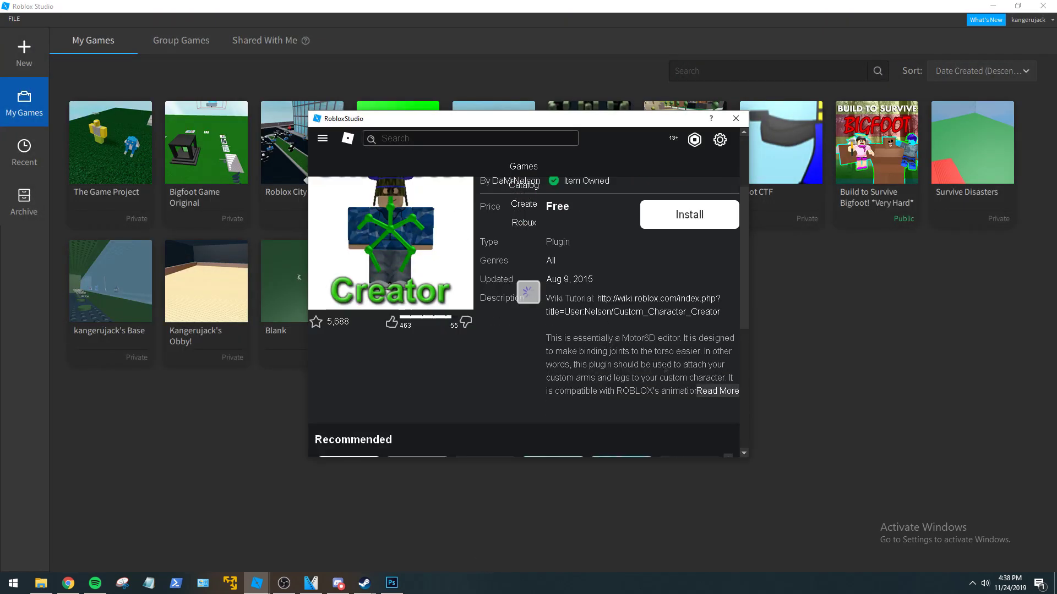
scroll(667, 368, up, 1)
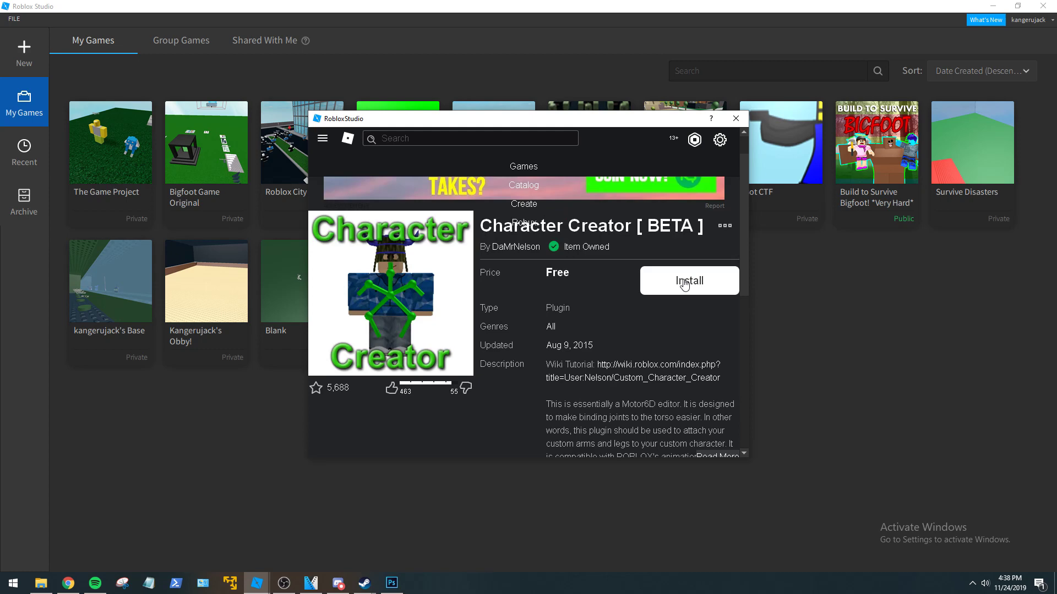
scroll(723, 344, down, 1)
scroll(731, 342, up, 1)
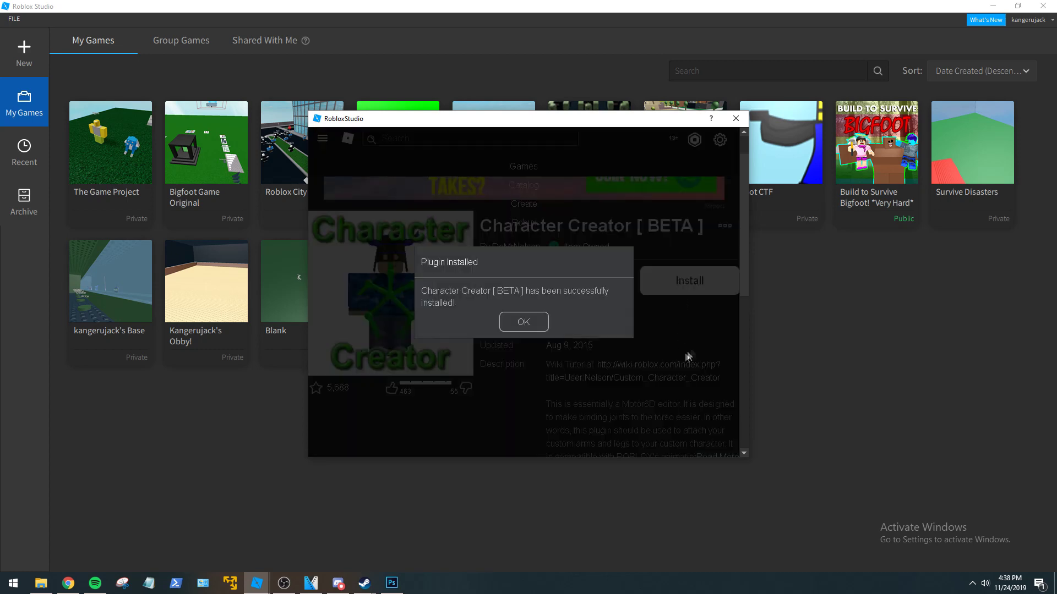
click(532, 325)
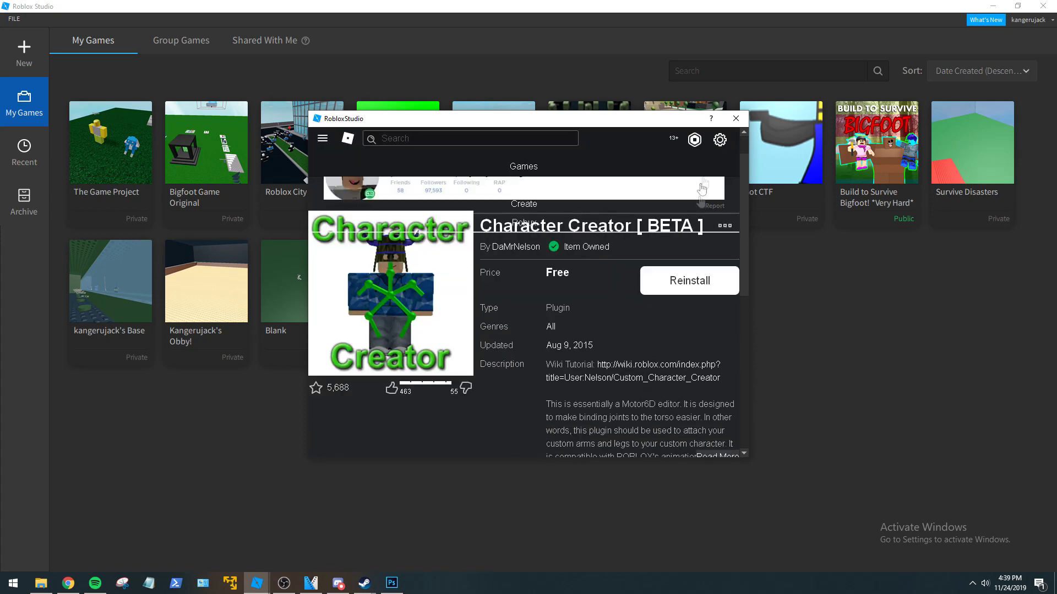
click(735, 118)
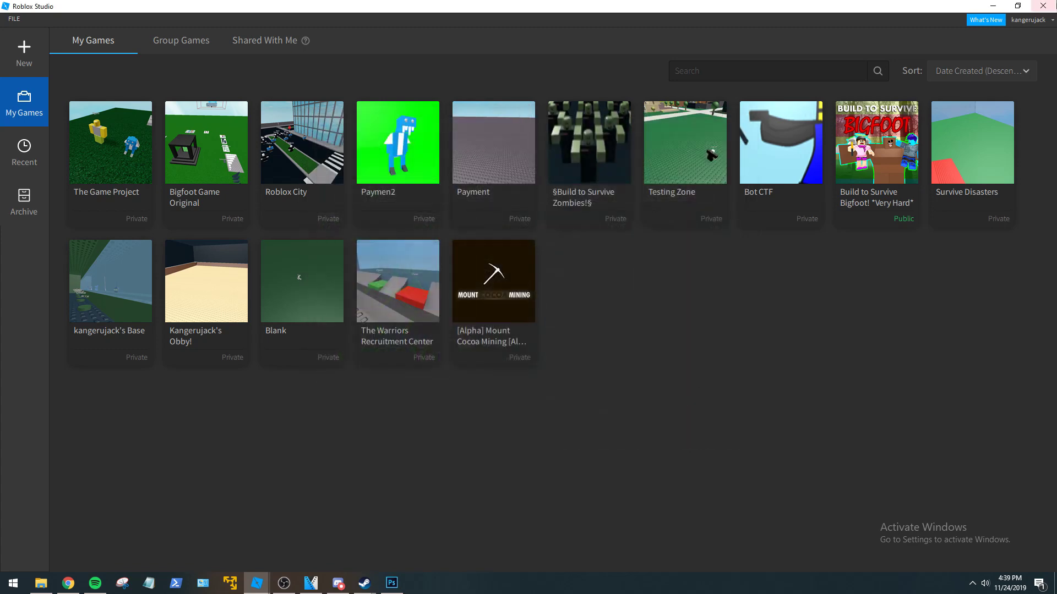
click(1043, 6)
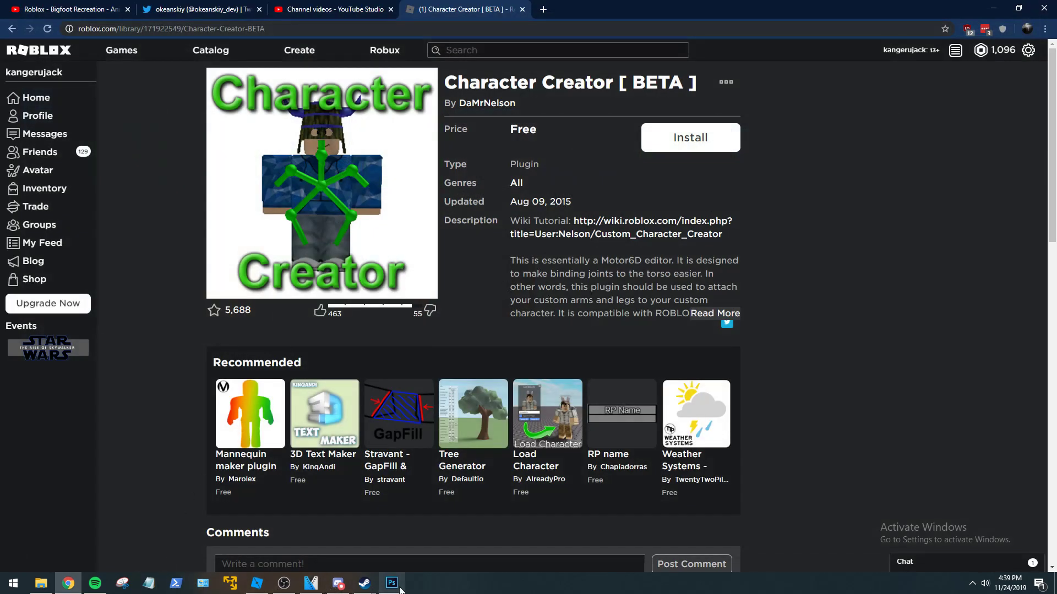
Switch back to The Game Project in Roblox Studio and check its available plugins for Character Creator.
key(alt+Tab)
click(444, 297)
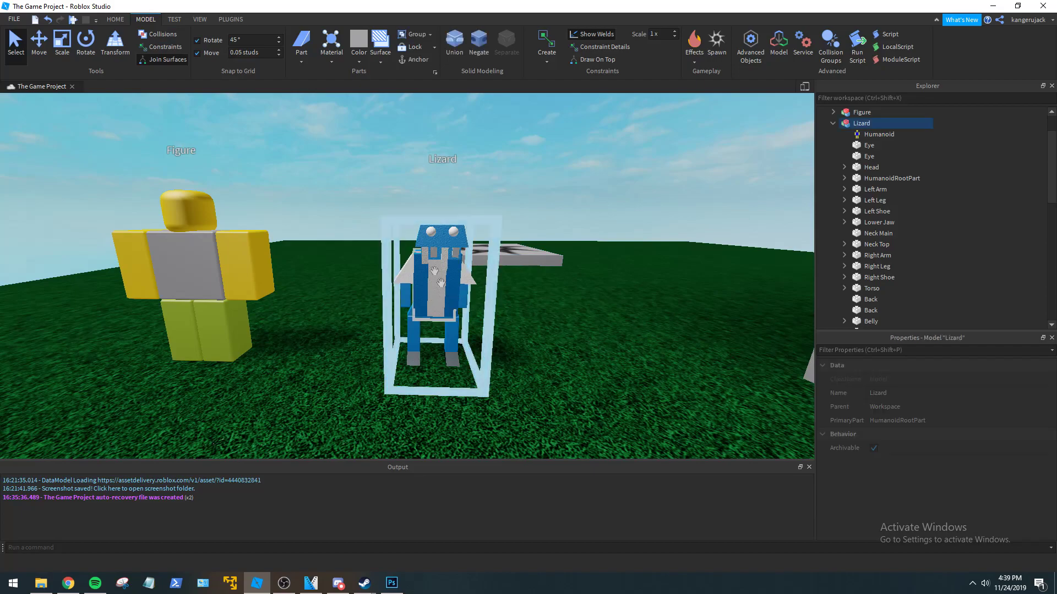
click(234, 21)
click(551, 316)
right_drag(553, 302, 553, 301)
scroll(553, 301, down, 5)
scroll(553, 301, up, 5)
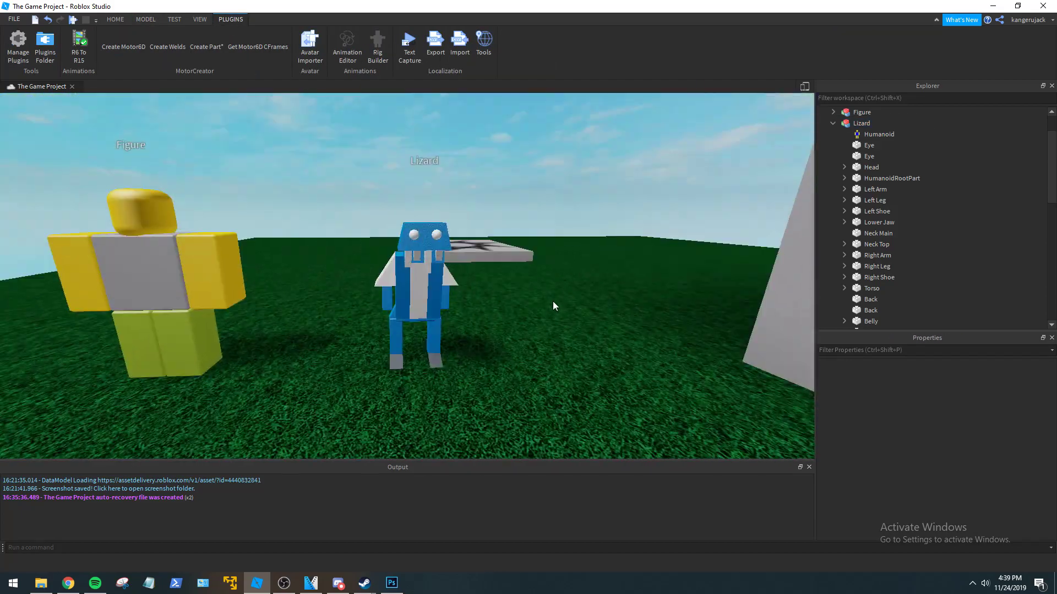
Publish The Game Project to Roblox.
click(17, 20)
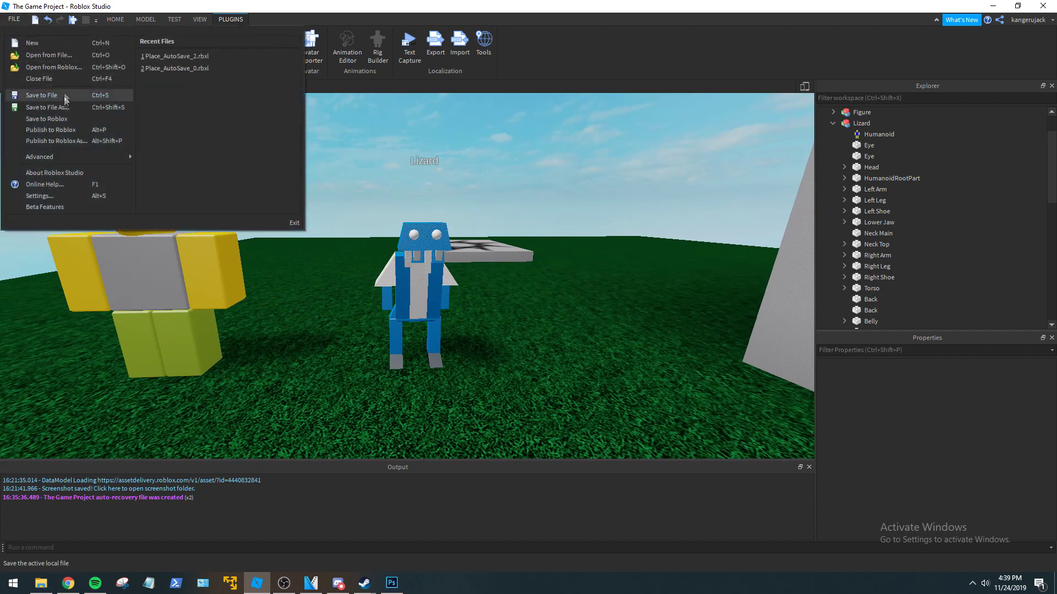
click(60, 128)
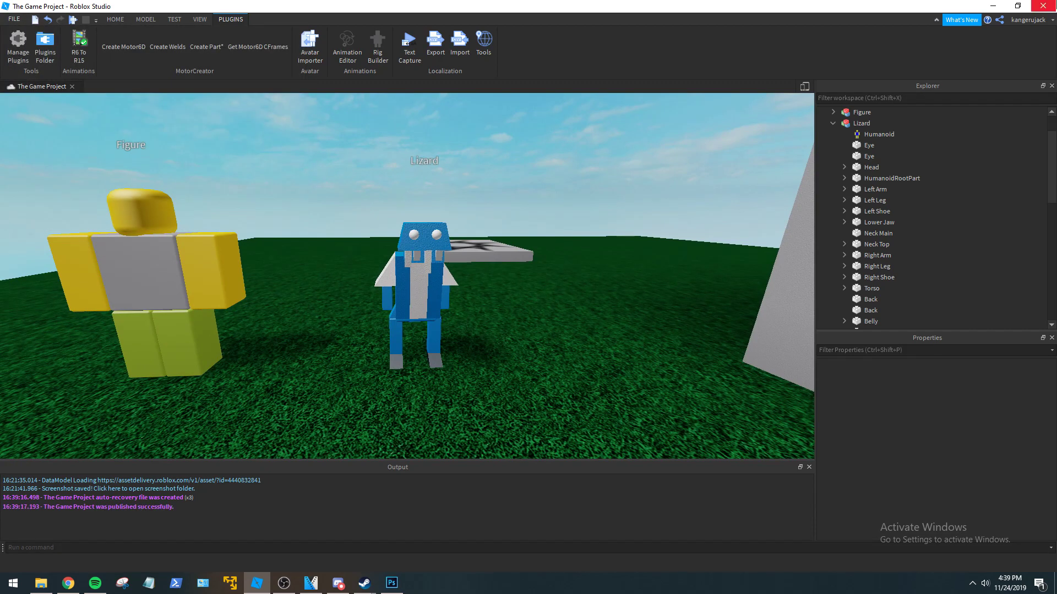
Relaunch Roblox Studio, close the Twitter tab in the browser, and return to The Game Project in Studio.
click(256, 586)
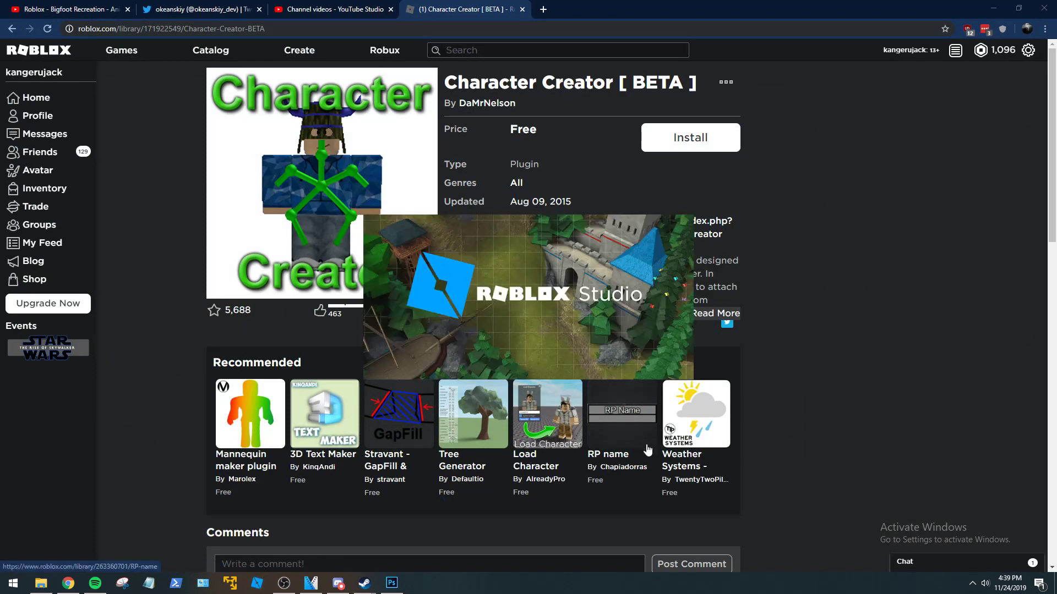
click(260, 9)
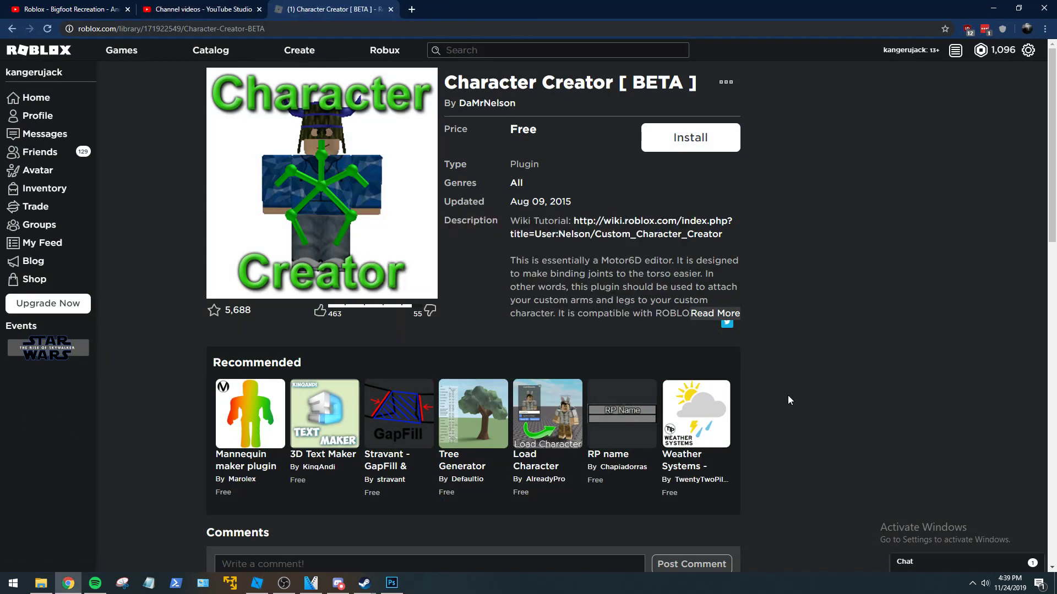
click(257, 585)
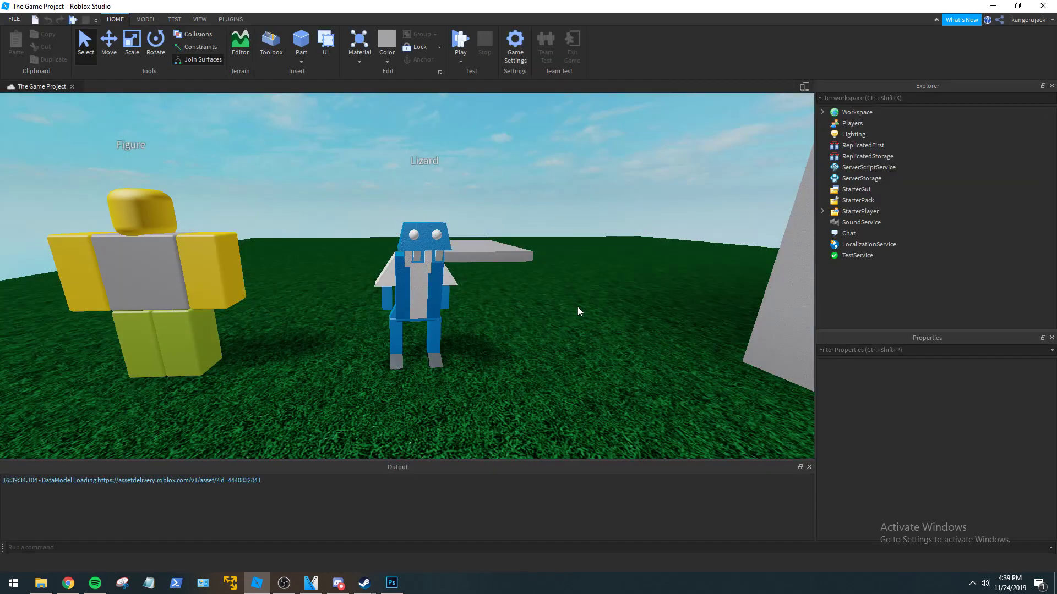
Launch the Custom Character Creator plugin and start editing the Lizard model with it.
click(231, 20)
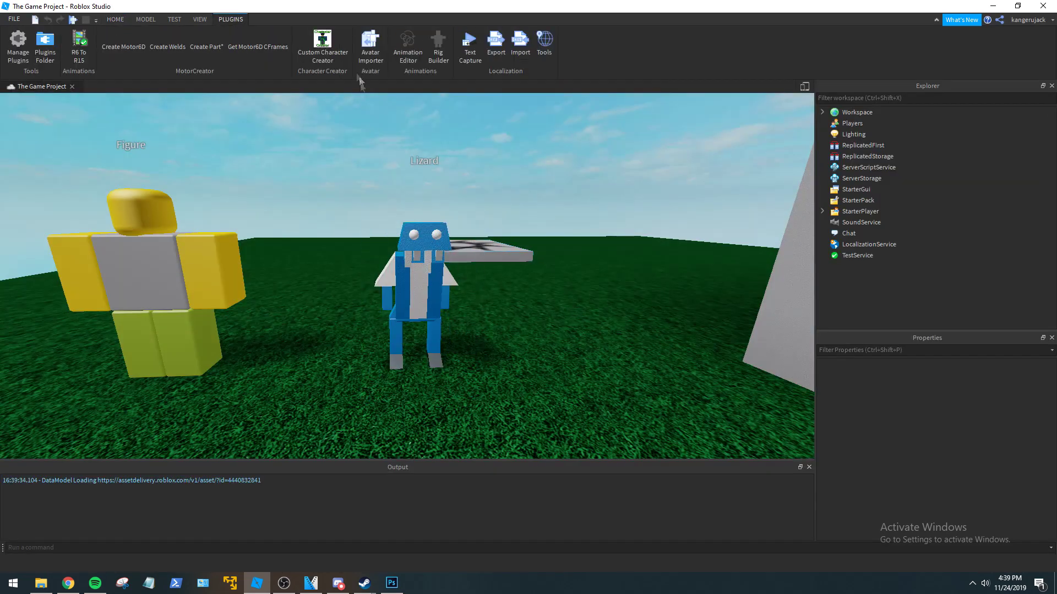
click(324, 41)
key(d)
right_drag(489, 289, 593, 315)
key(a)
scroll(397, 279, up, 1)
scroll(397, 279, down, 1)
click(398, 281)
scroll(251, 223, up, 3)
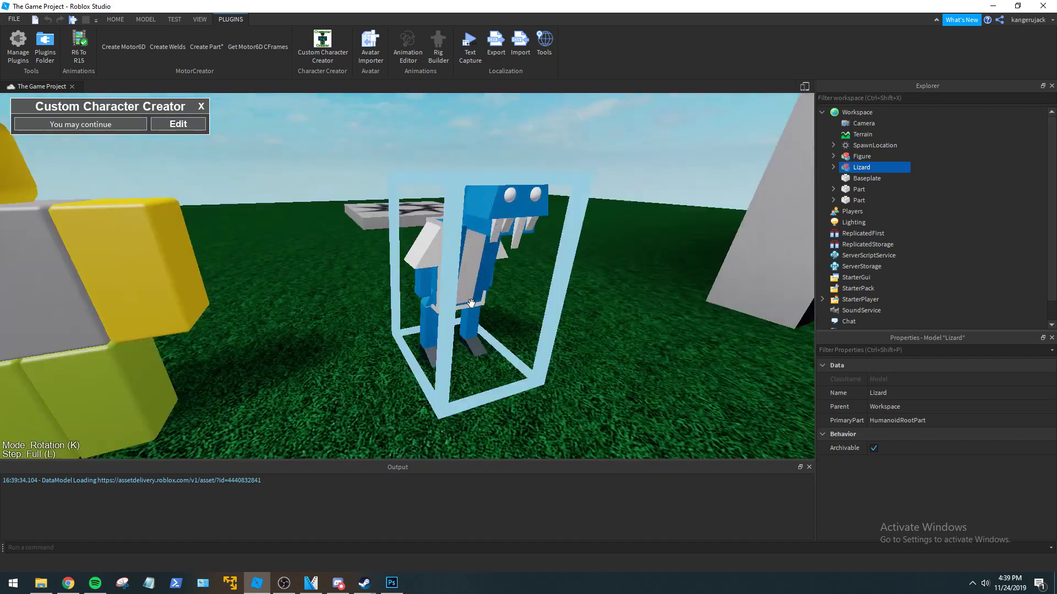
click(175, 124)
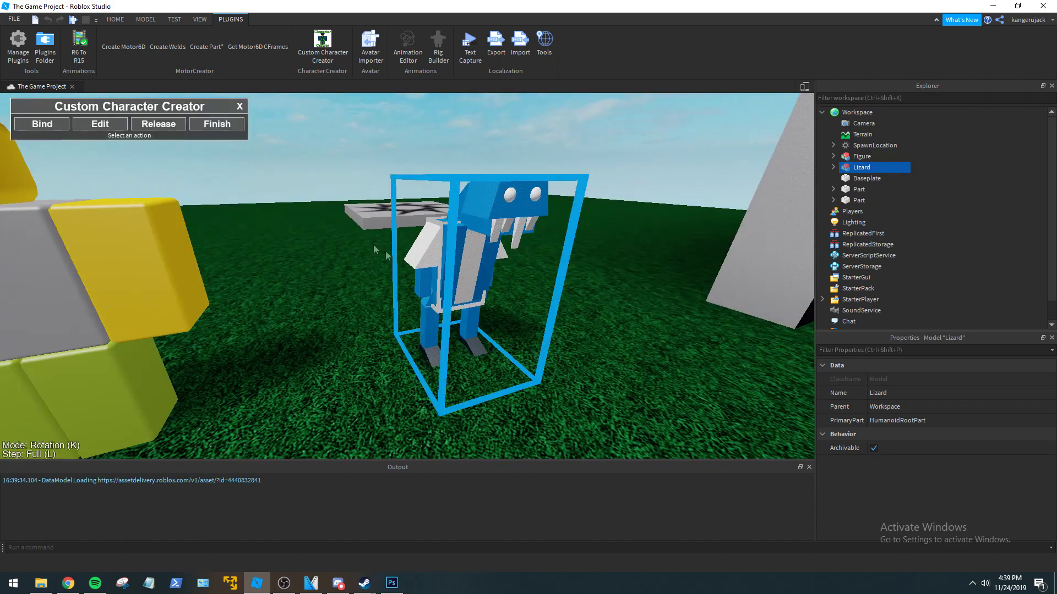
Begin binding a joint with the Lizard's HumanoidRootPart as base part and expand the Lizard and Camera entries in the Explorer.
scroll(452, 282, up, 3)
right_drag(453, 283, 485, 256)
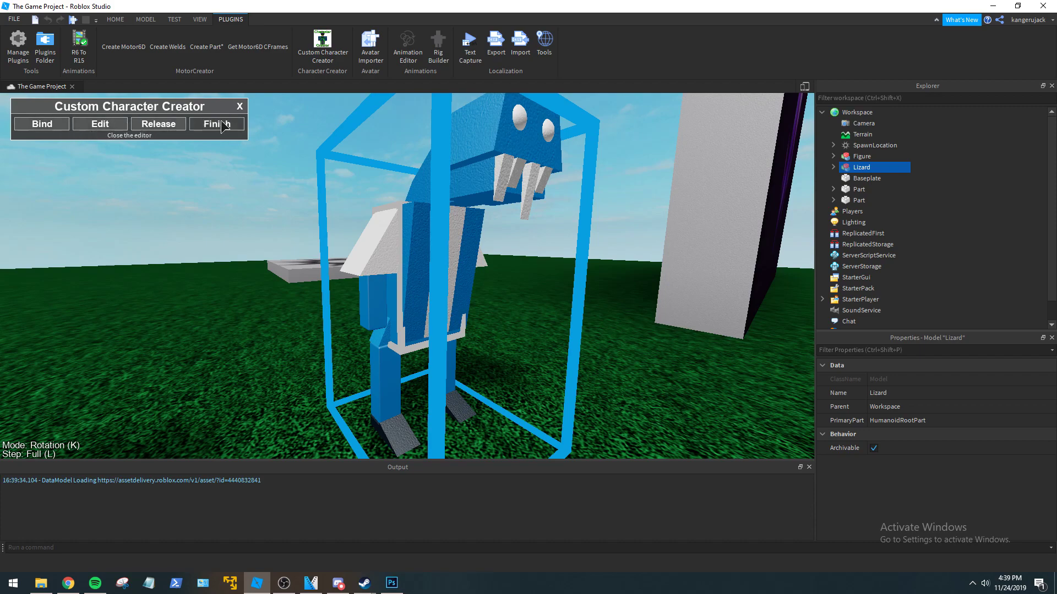
click(55, 124)
mouse_move(372, 229)
right_down()
mouse_move(418, 239)
mouse_move(380, 235)
right_up()
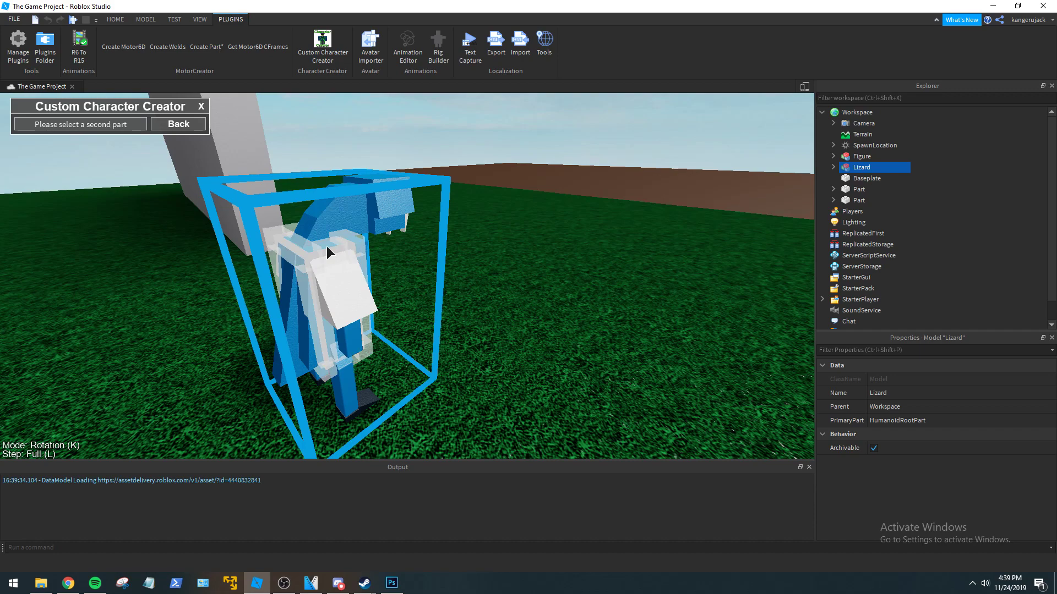
click(833, 167)
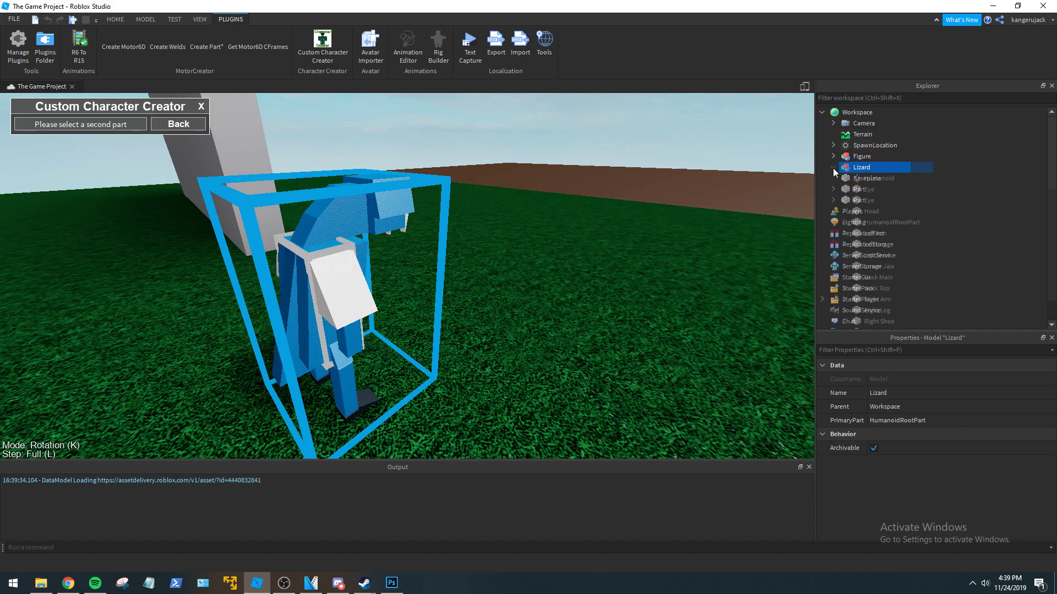
click(833, 122)
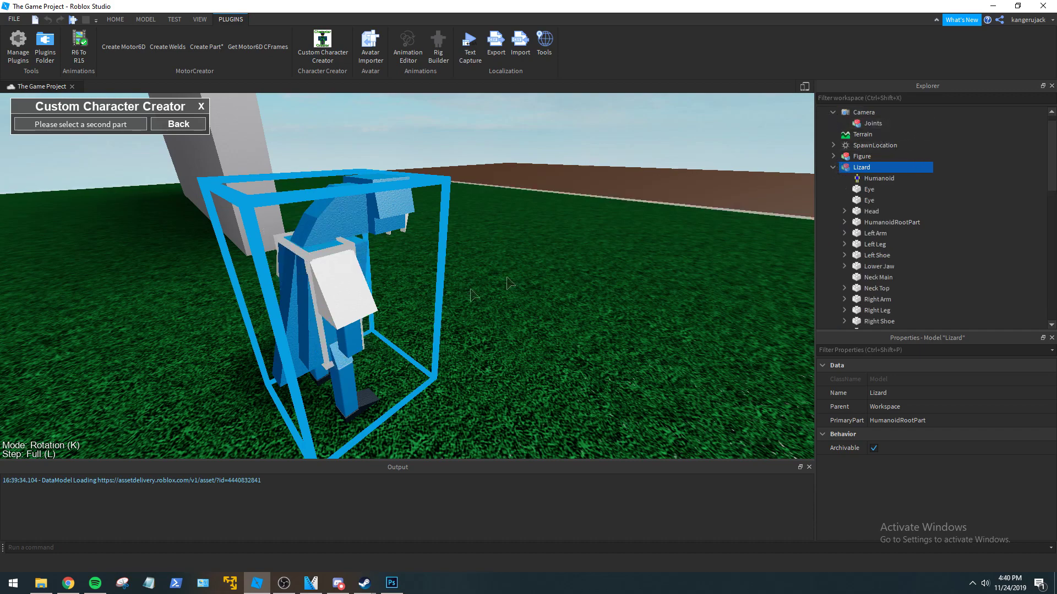
Pick the white Right Shoulder piece as the second part of the joint.
key(d)
right_drag(477, 257, 479, 258)
right_drag(576, 334, 576, 333)
key(w)
scroll(576, 338, down, 3)
scroll(577, 337, up, 6)
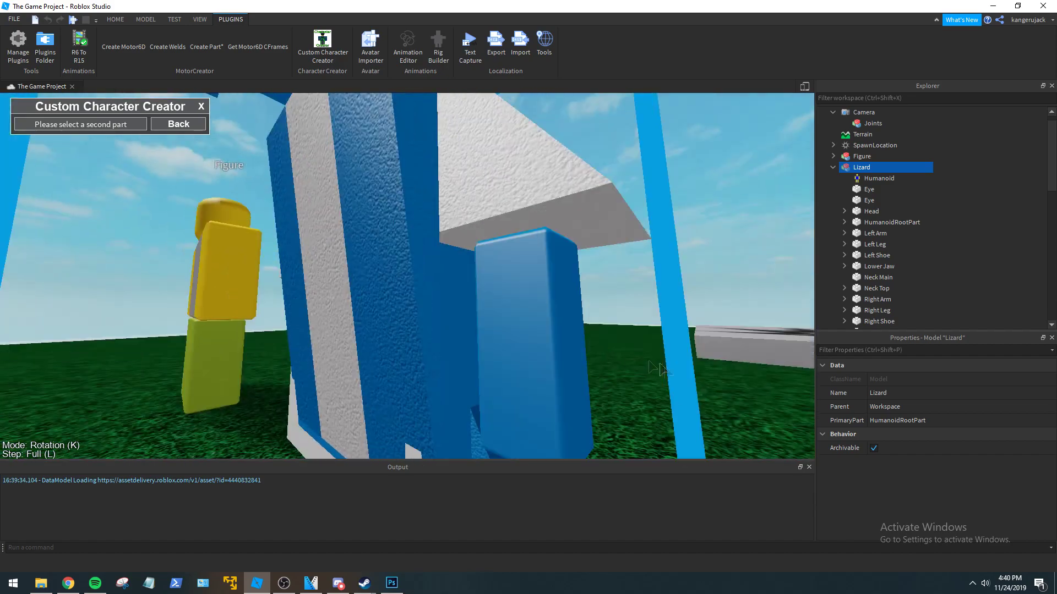
right_drag(670, 402, 670, 402)
right_drag(579, 340, 626, 378)
scroll(578, 339, down, 4)
scroll(578, 338, up, 4)
scroll(626, 378, down, 3)
scroll(626, 378, up, 3)
scroll(625, 379, down, 4)
scroll(626, 378, up, 3)
scroll(625, 378, down, 2)
scroll(536, 318, up, 4)
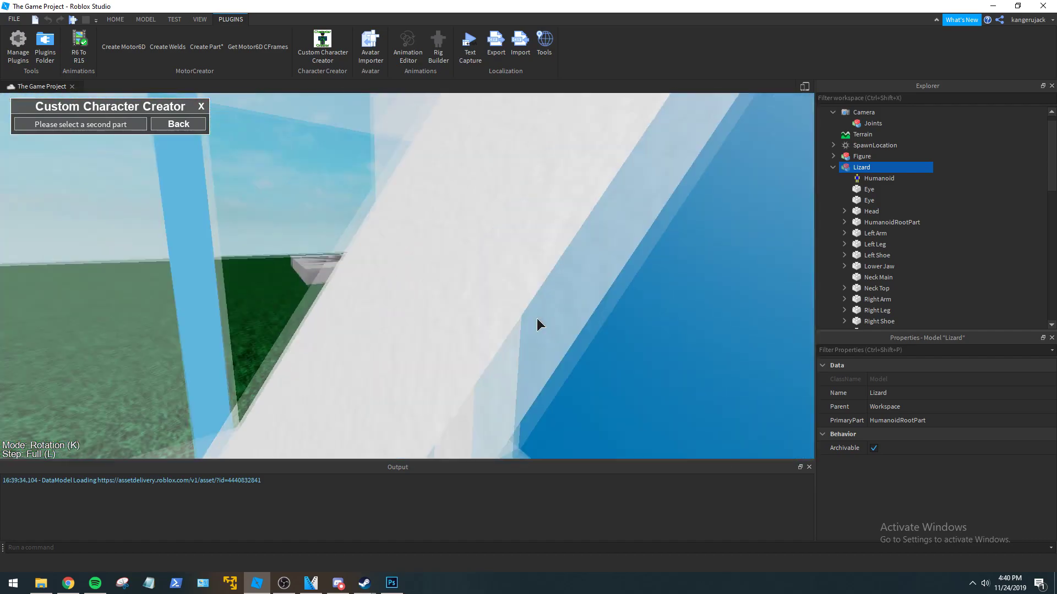
scroll(536, 318, down, 2)
right_drag(536, 318, 537, 318)
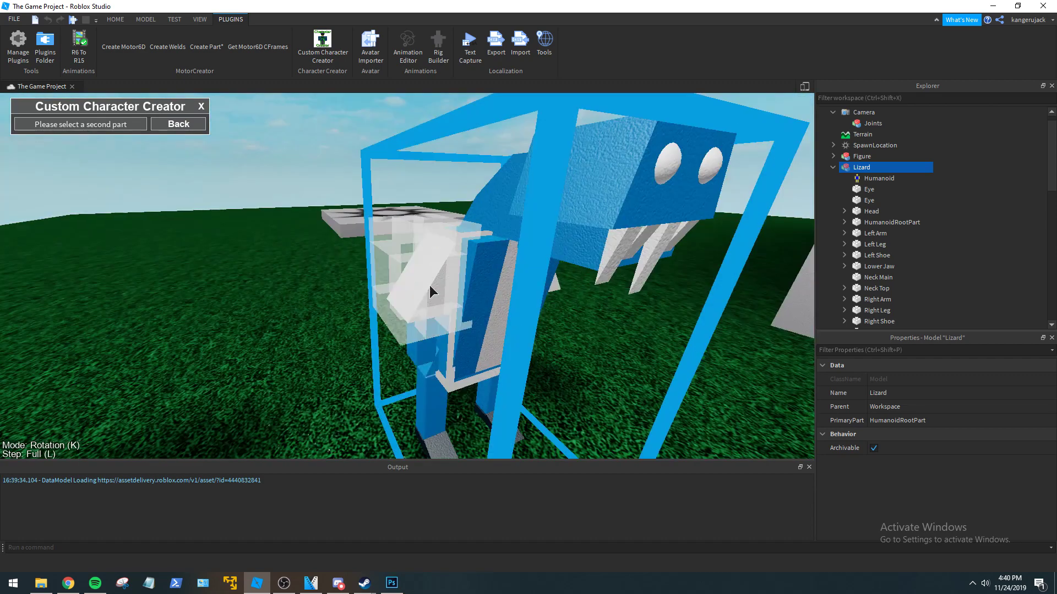
click(428, 285)
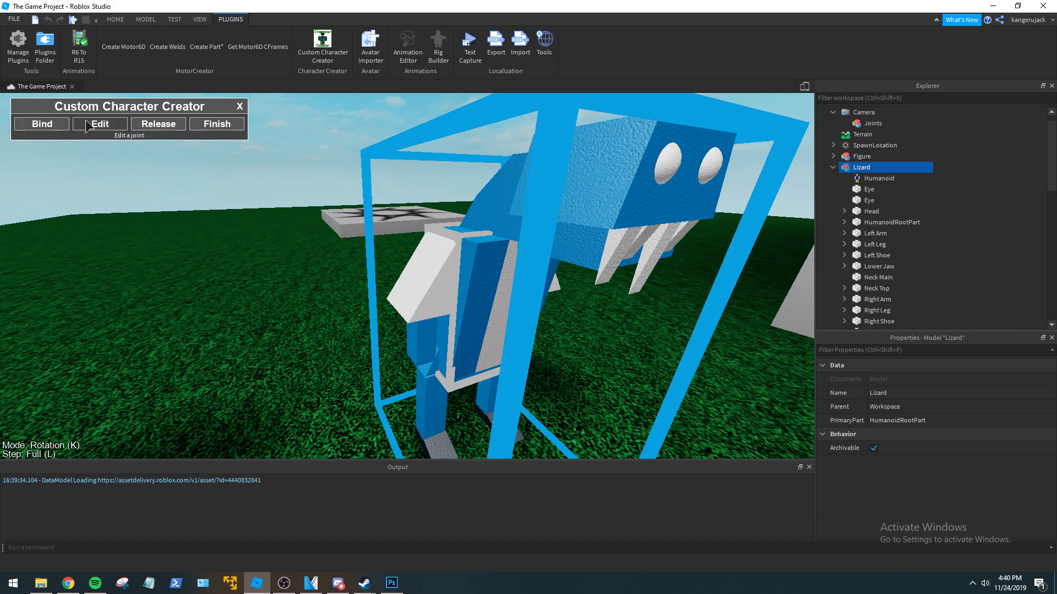
right_drag(227, 315, 710, 309)
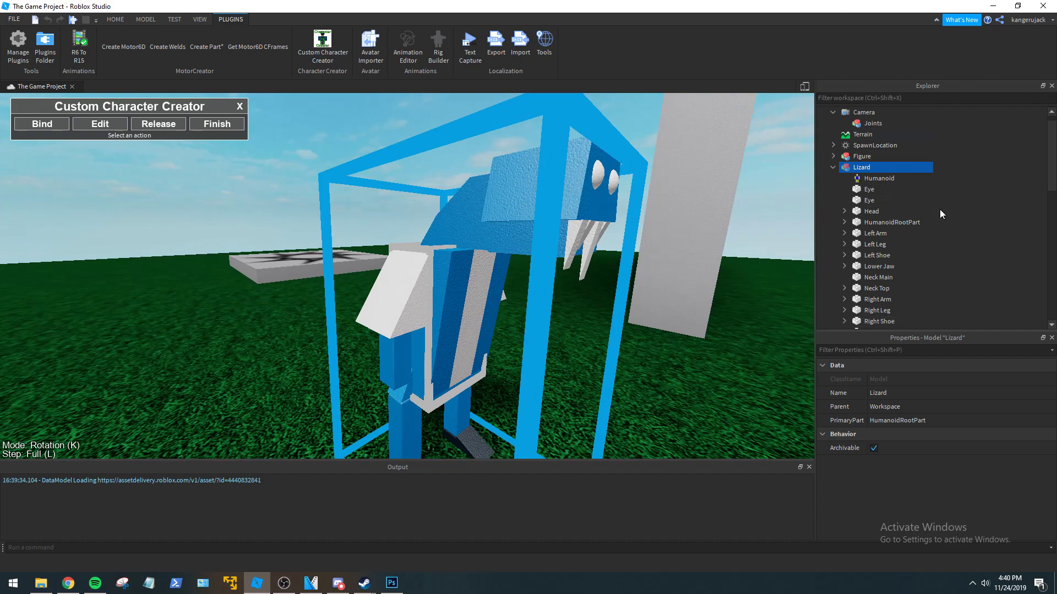
Rename the new Motor6D inside HumanoidRootPart to Right Shoulder.
scroll(939, 214, down, 2)
click(845, 157)
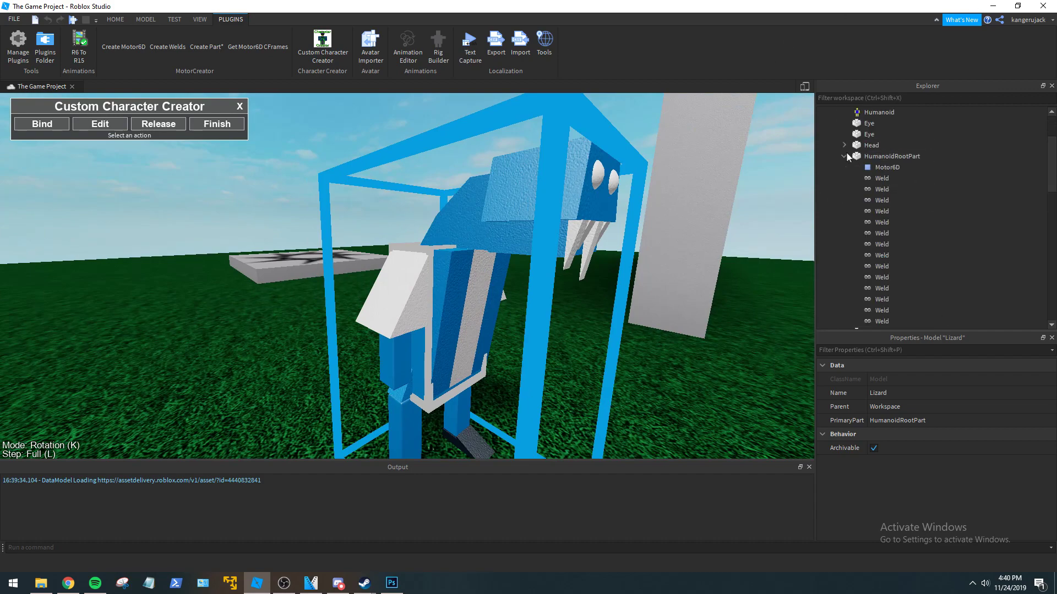
click(885, 168)
right_drag(711, 349, 711, 349)
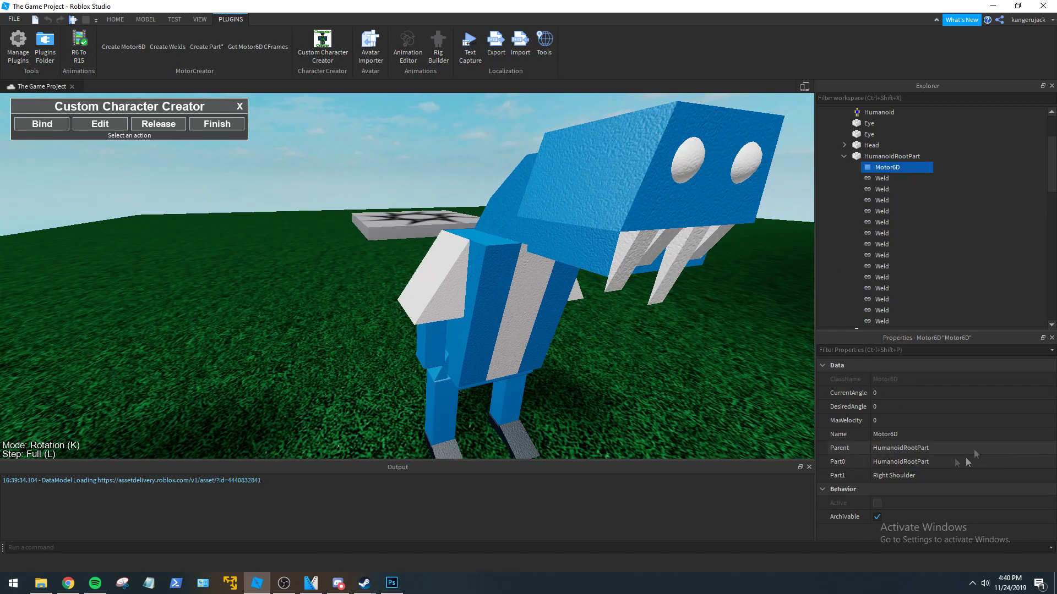
click(914, 435)
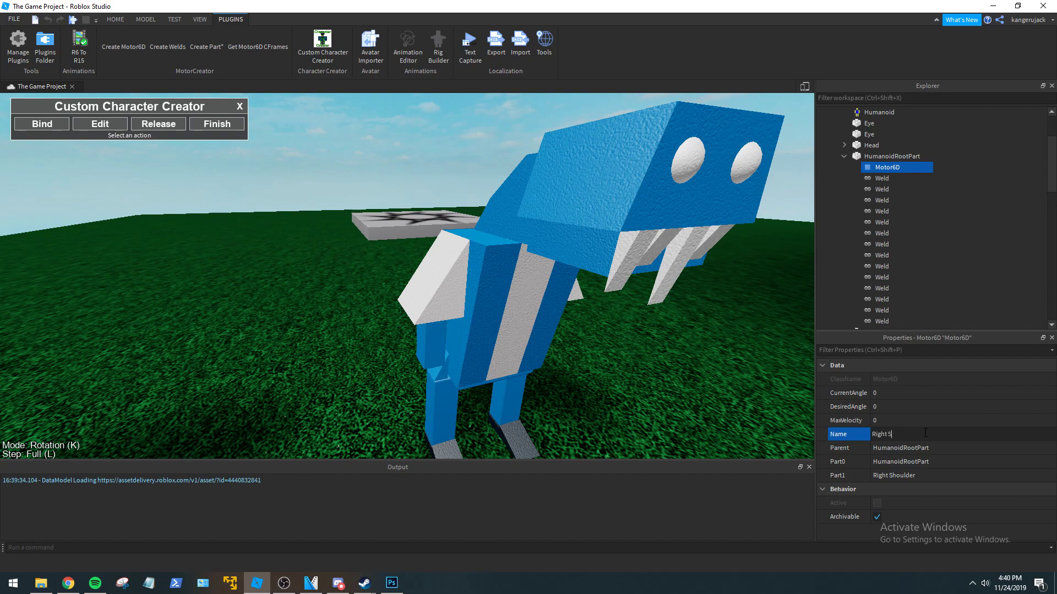
text(Right Shoulder)
key(Return)
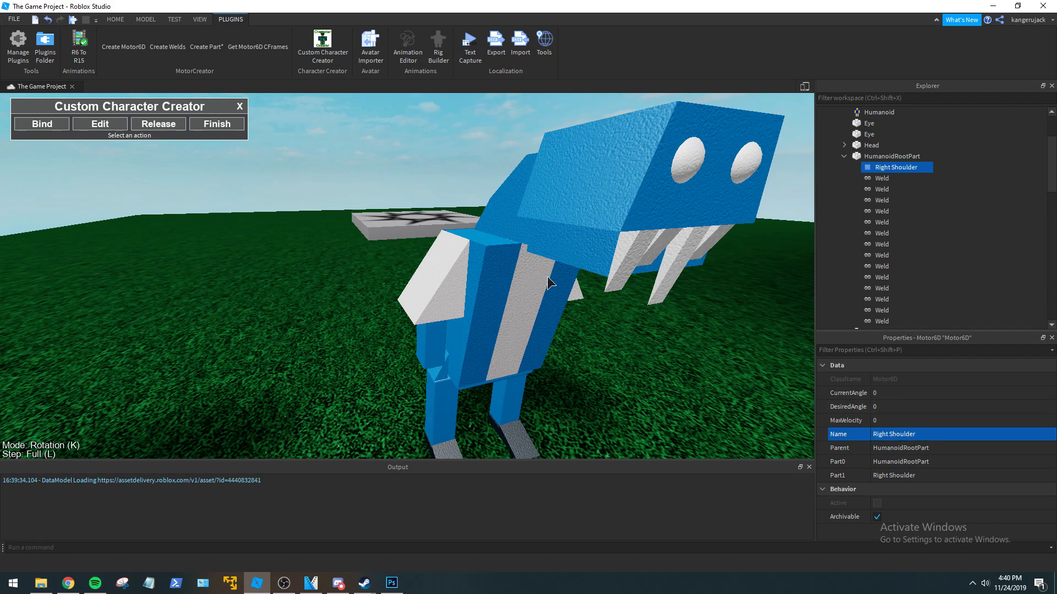
Move the Right Shoulder motor into the Torso part and set its Part0 to Torso.
right_drag(569, 349, 606, 336)
click(948, 350)
scroll(1005, 212, up, 2)
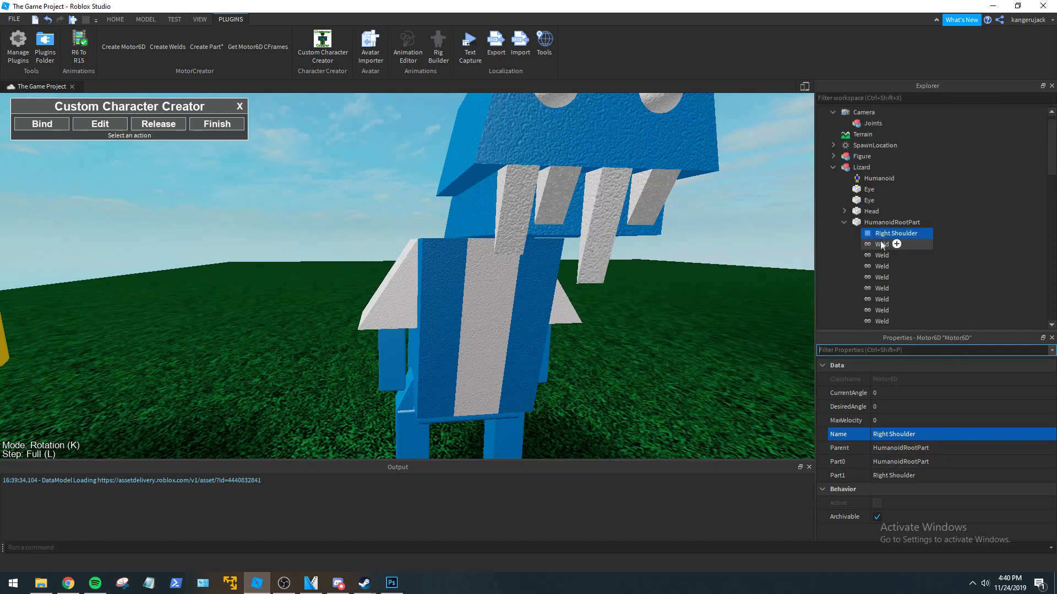
drag(881, 233, 875, 201)
scroll(953, 234, down, 7)
scroll(955, 235, down, 5)
scroll(962, 250, up, 3)
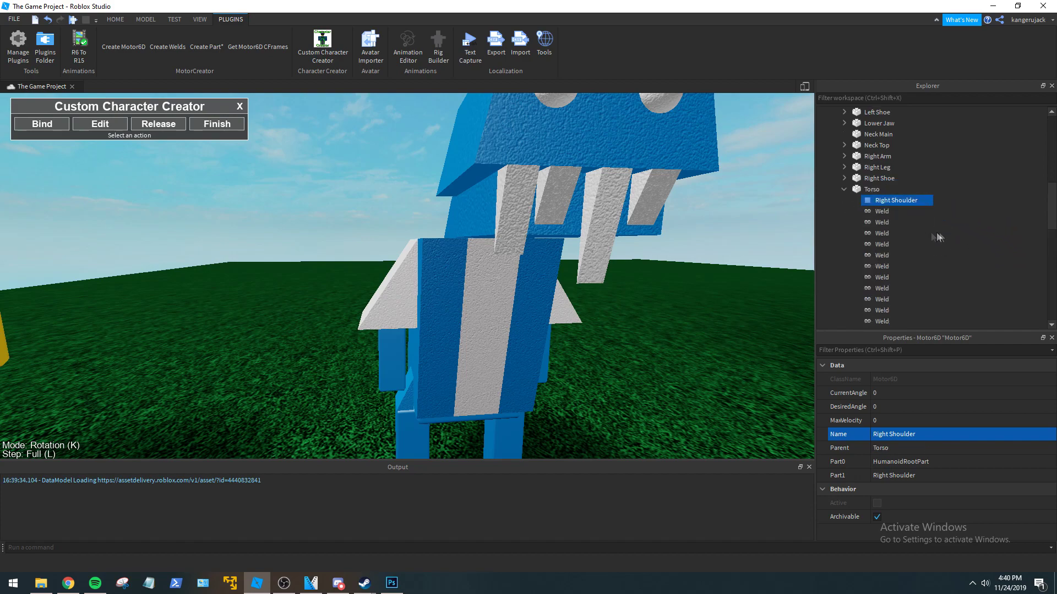
click(901, 466)
scroll(973, 268, up, 3)
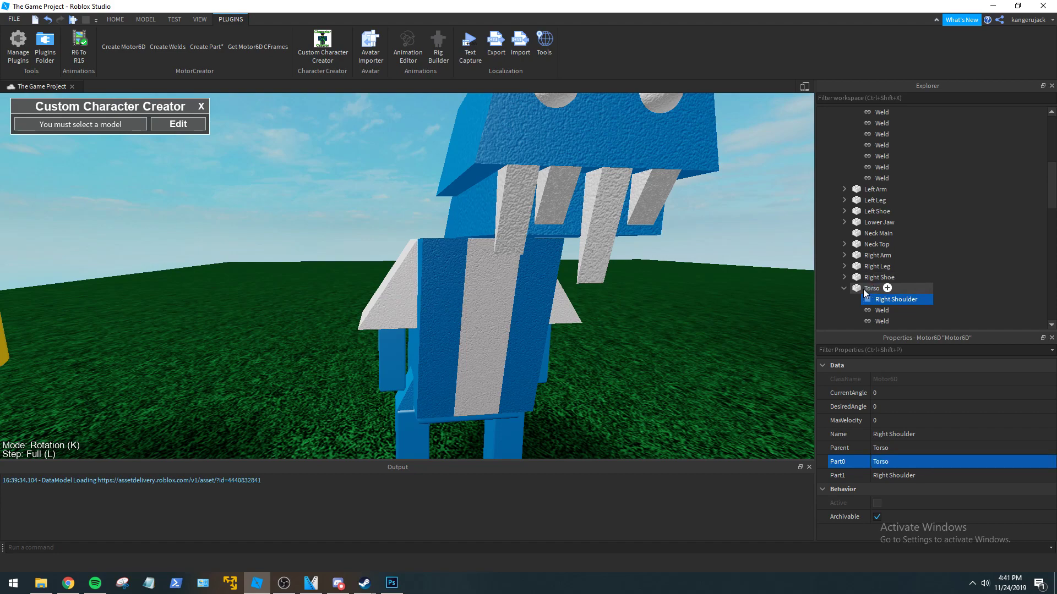
Move the HumanoidRootPart upward, out of the Lizard's torso, with the Move tool.
click(669, 342)
right_drag(669, 342, 668, 305)
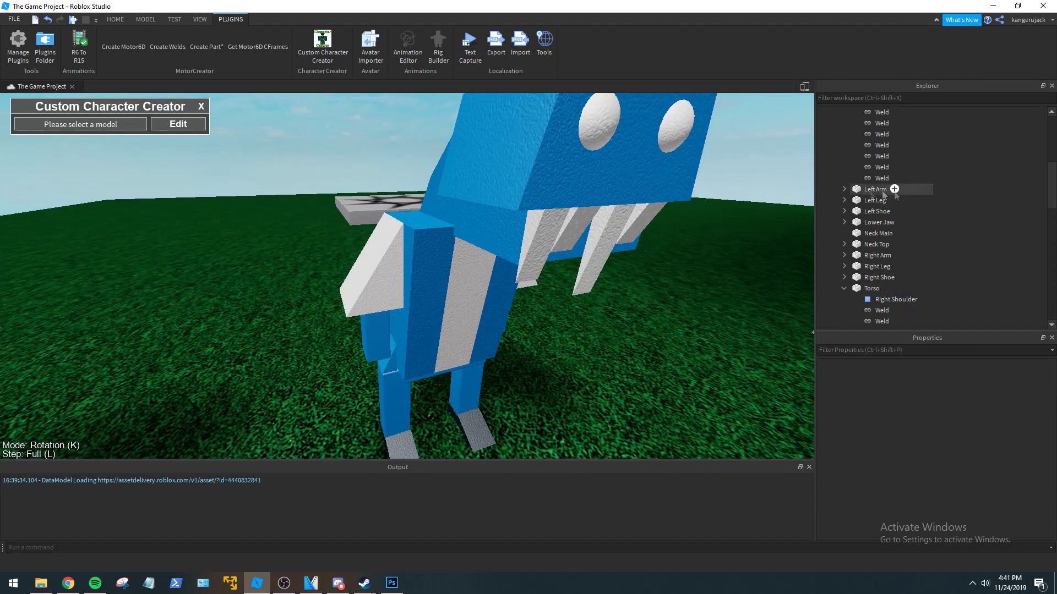
scroll(883, 196, up, 6)
click(869, 234)
click(889, 222)
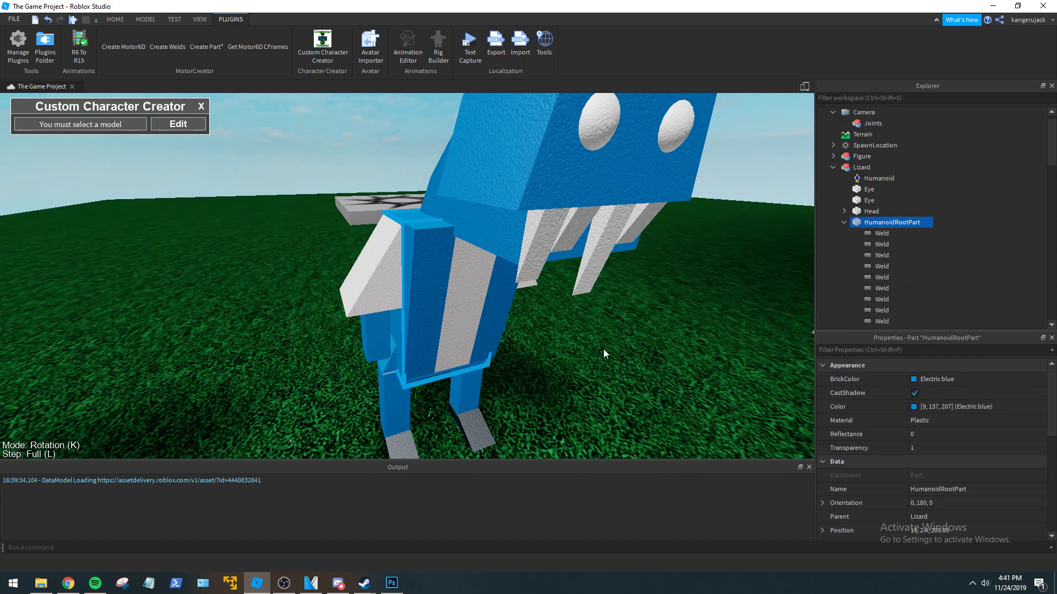
click(146, 19)
click(40, 46)
right_drag(434, 236, 437, 236)
scroll(437, 237, down, 6)
scroll(437, 237, up, 5)
right_drag(472, 349, 472, 349)
drag(472, 349, 472, 349)
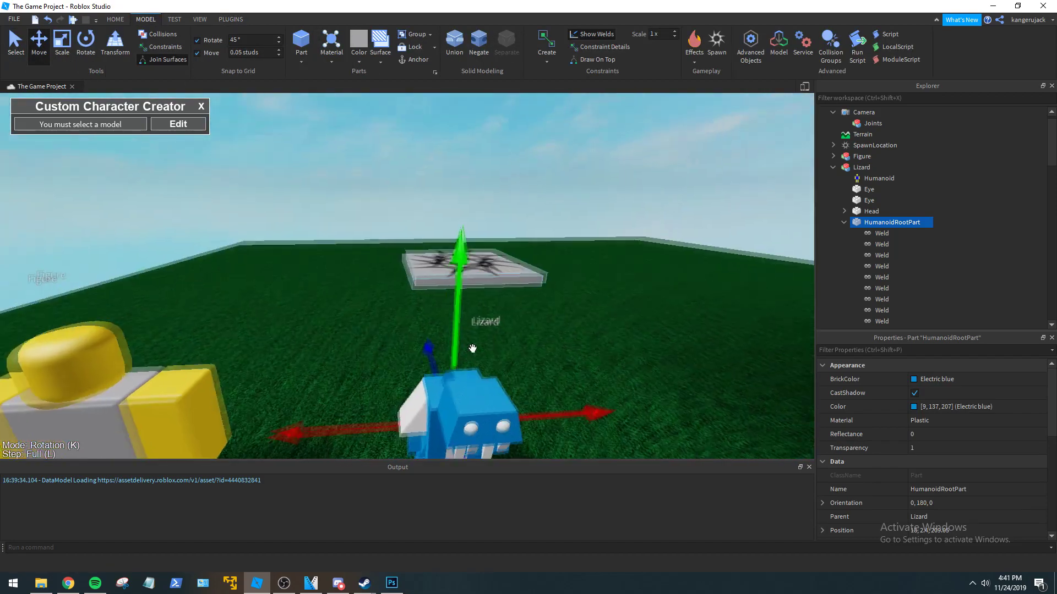
scroll(469, 349, down, 3)
right_drag(542, 341, 534, 303)
click(547, 333)
scroll(534, 320, up, 3)
right_drag(563, 377, 563, 377)
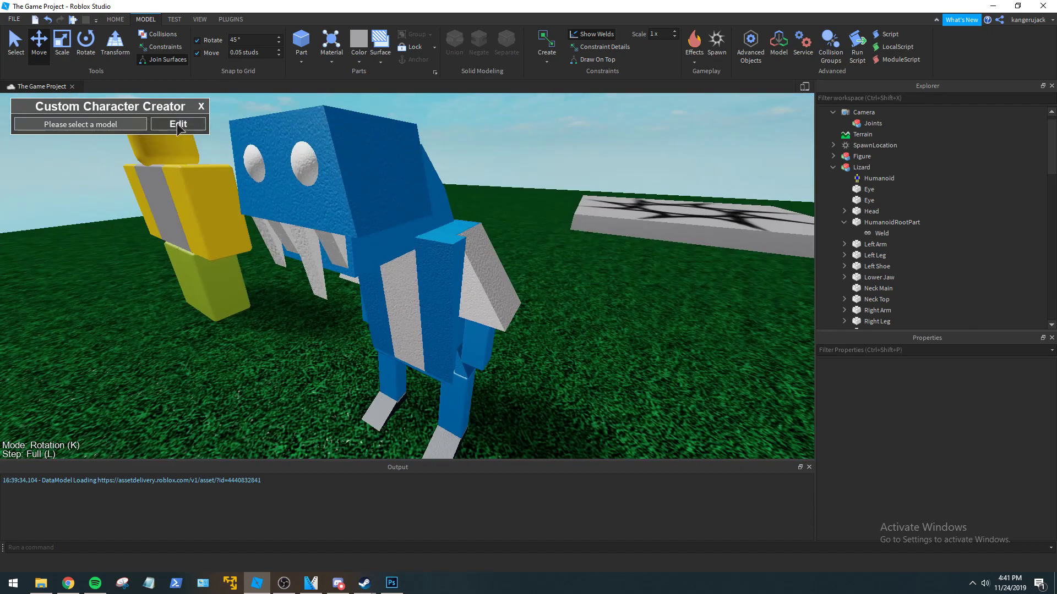
Edit the Lizard in Custom Character Creator and bind the Left Shoulder to the Torso.
click(418, 251)
click(170, 128)
click(42, 124)
scroll(505, 246, up, 4)
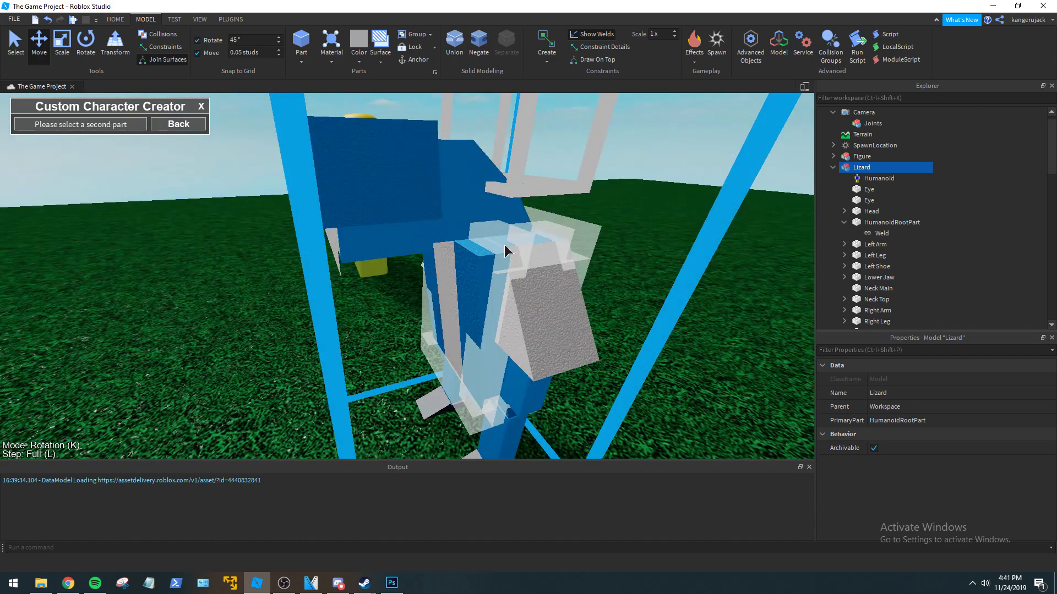
click(556, 306)
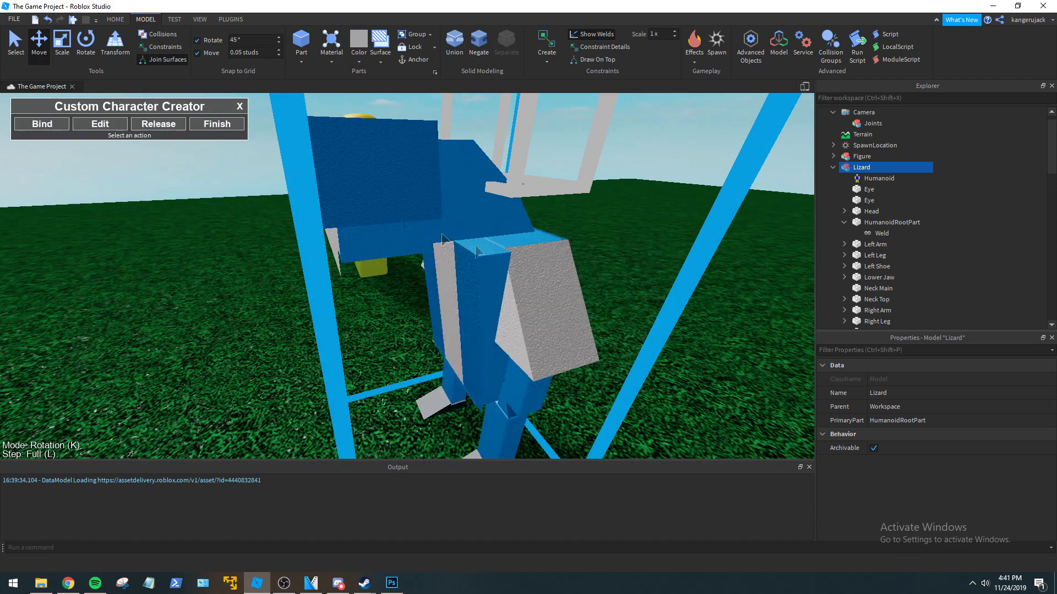
Rename the new Motor6D inside Torso to Left Shoulder.
scroll(976, 228, down, 4)
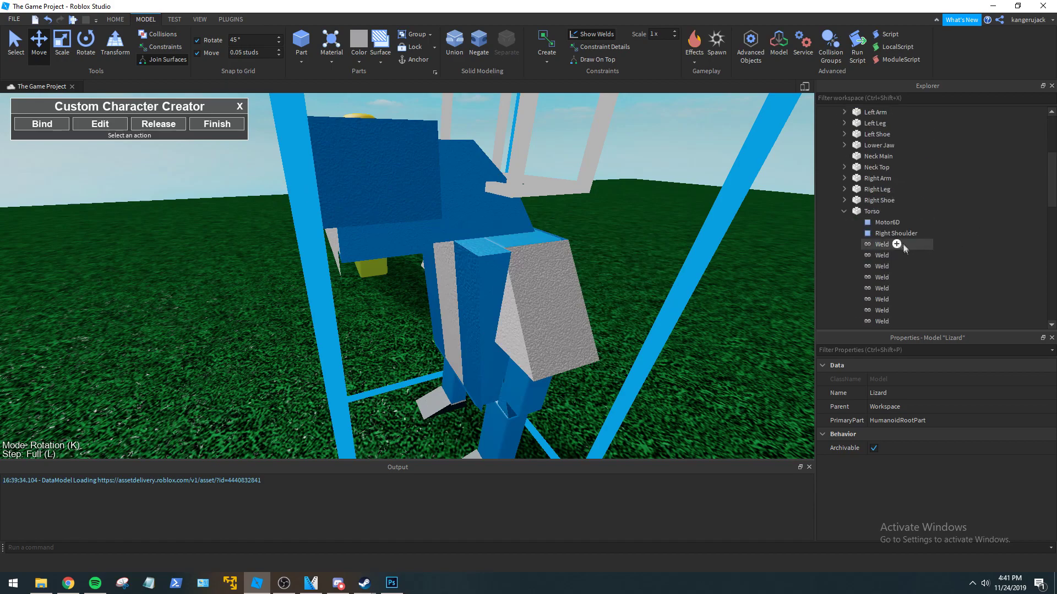
click(885, 223)
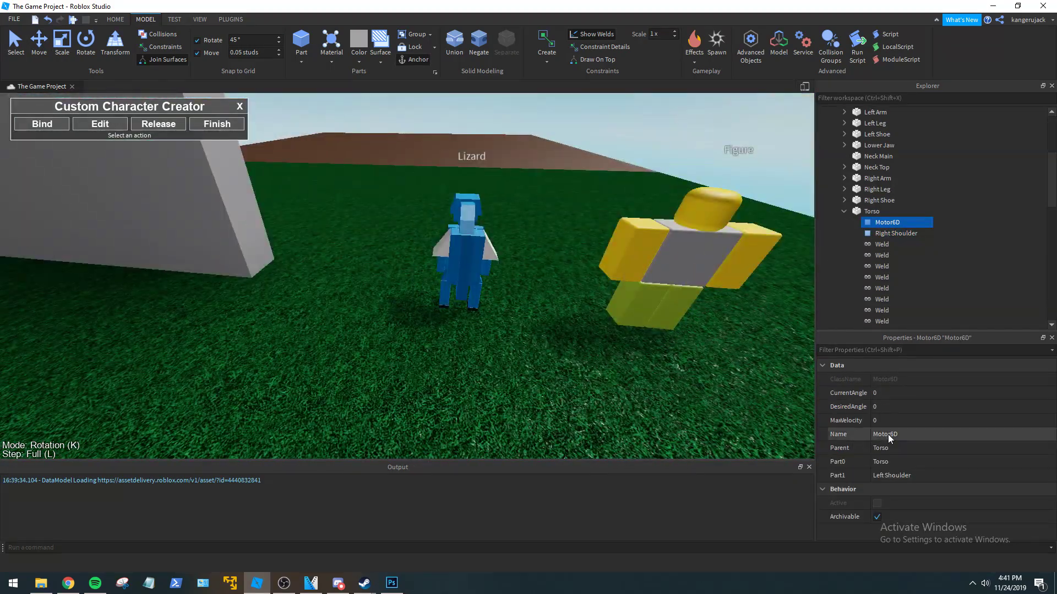
click(887, 434)
text(Lef)
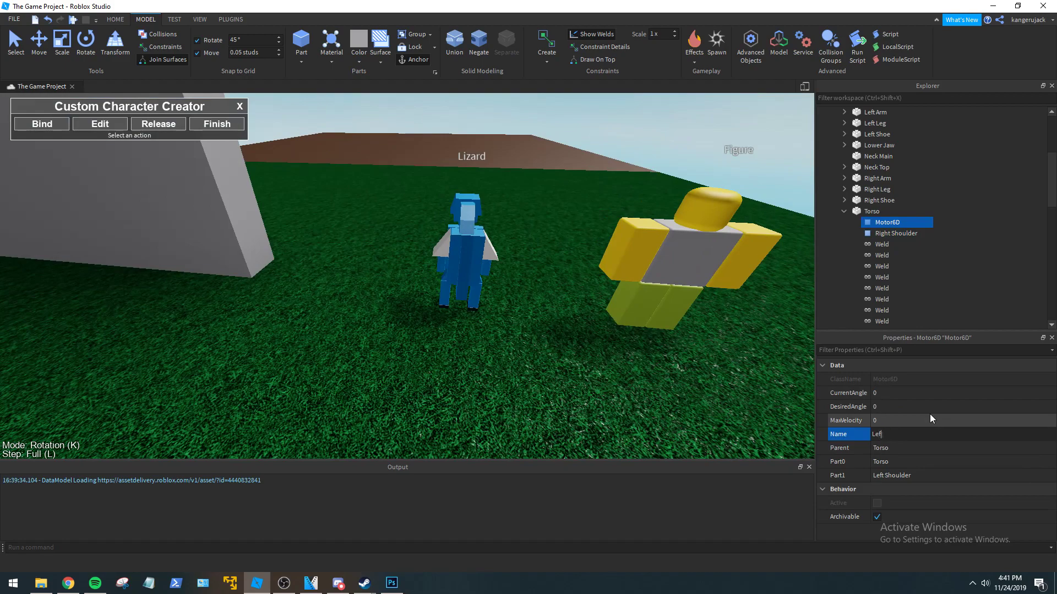
text(t Shoulder)
key(Return)
Bind the Lizard's Left Arm to the Left Shoulder, using the Left Shoulder as the base part.
scroll(518, 294, up, 4)
right_drag(517, 294, 517, 294)
scroll(517, 300, up, 8)
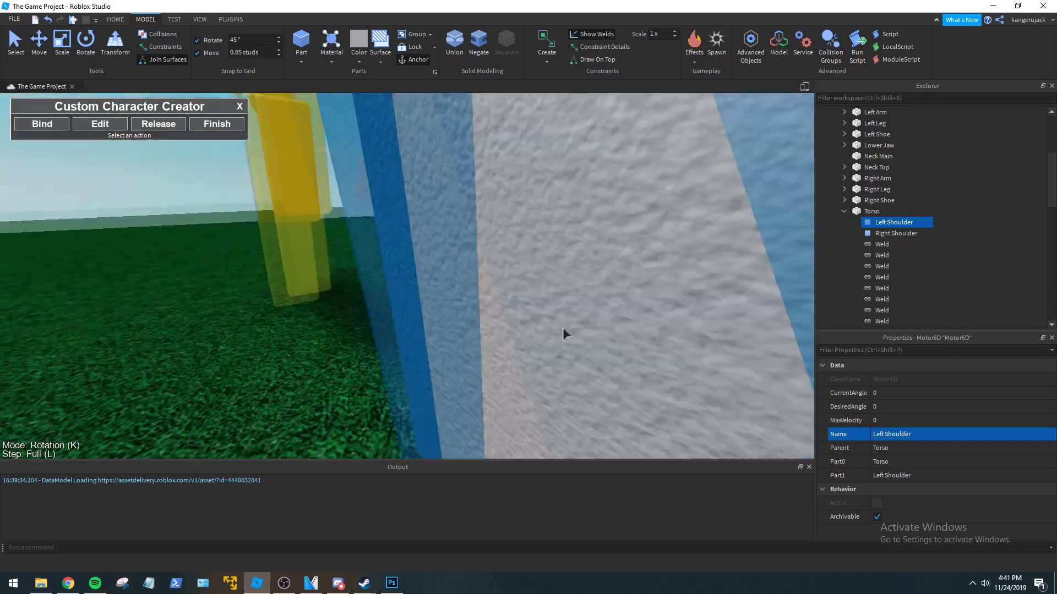
scroll(563, 330, down, 6)
right_drag(563, 332, 576, 270)
scroll(600, 275, up, 5)
middle_drag(530, 255, 287, 183)
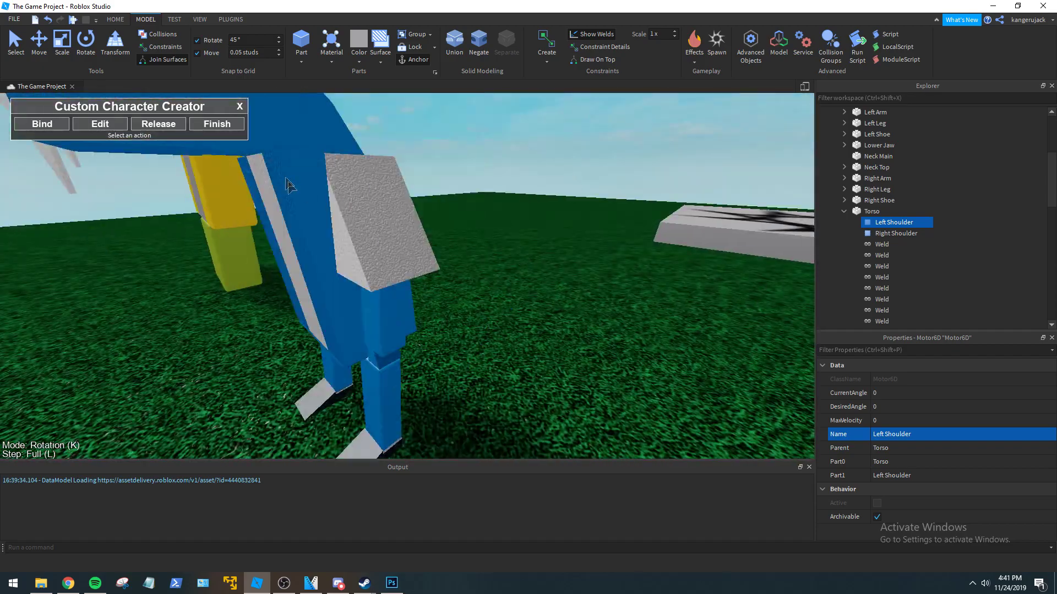
click(61, 122)
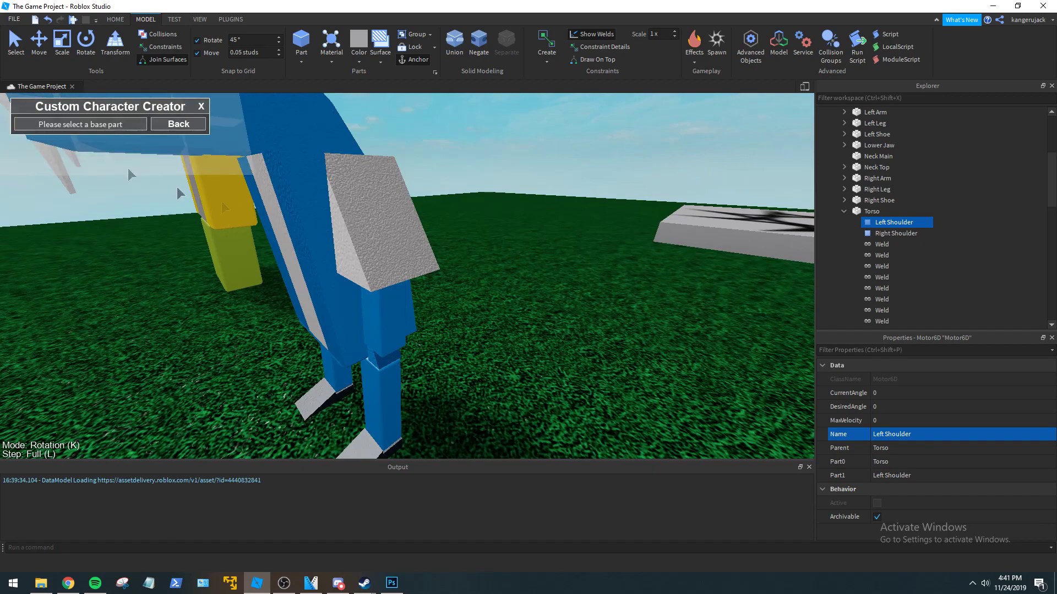
right_drag(486, 263, 446, 261)
click(446, 261)
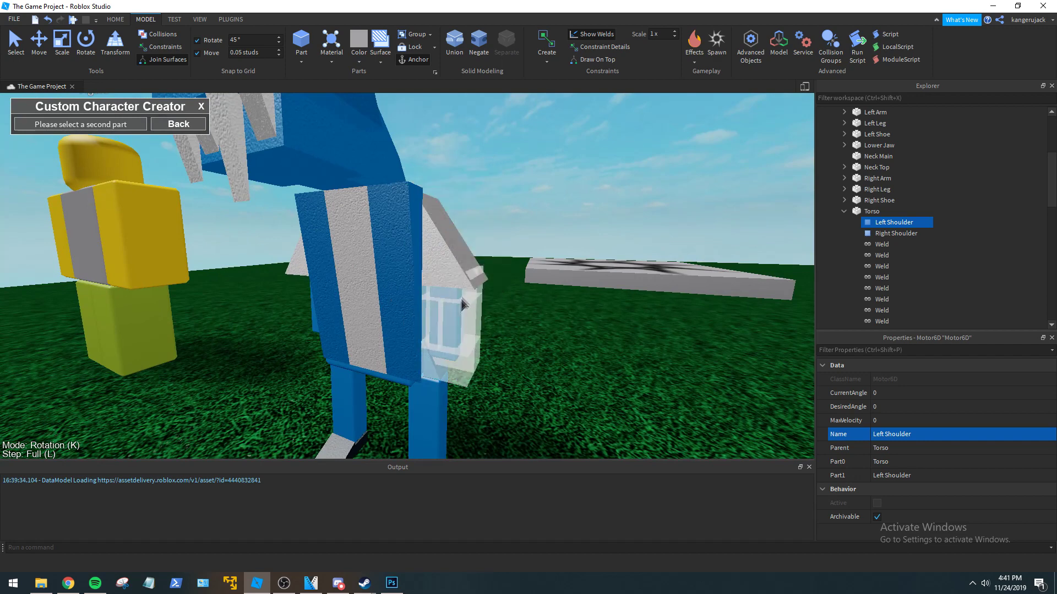
click(454, 329)
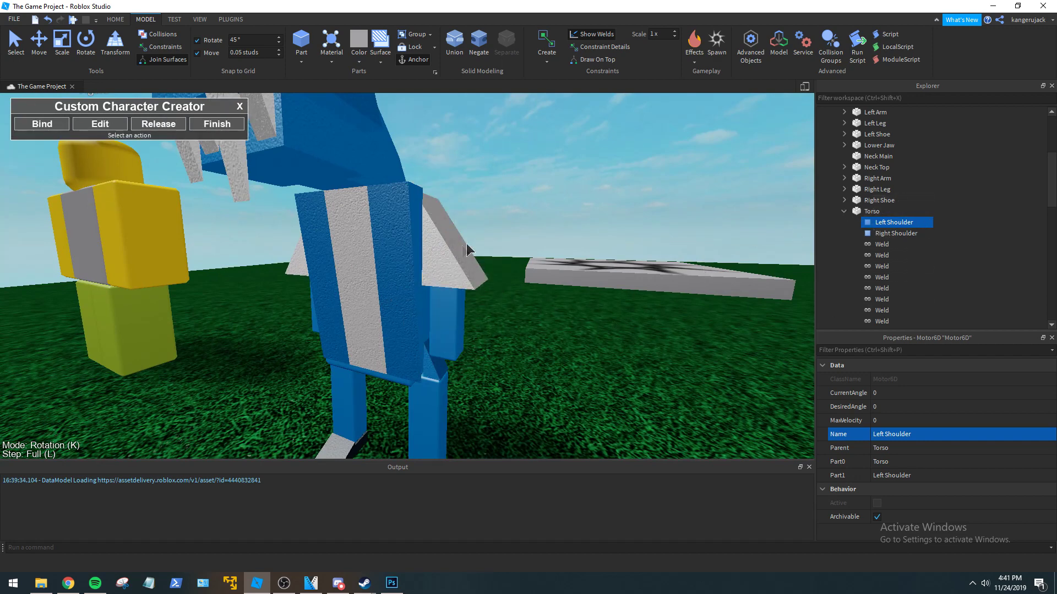
Rename the Motor6D inside the Left Shoulder part to Left Elbow.
scroll(879, 203, up, 2)
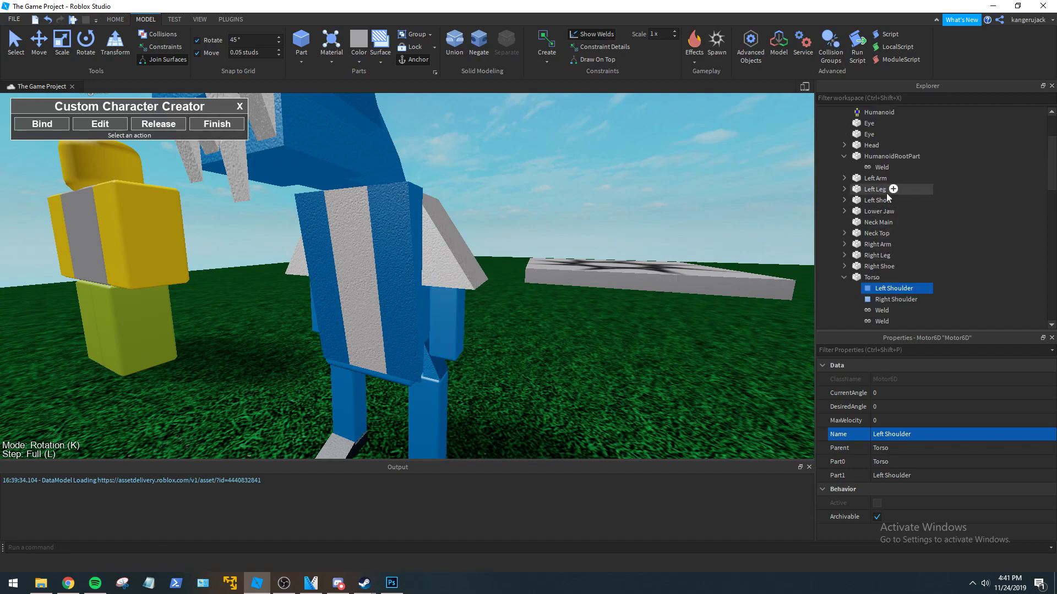
scroll(887, 234, up, 8)
scroll(887, 236, down, 2)
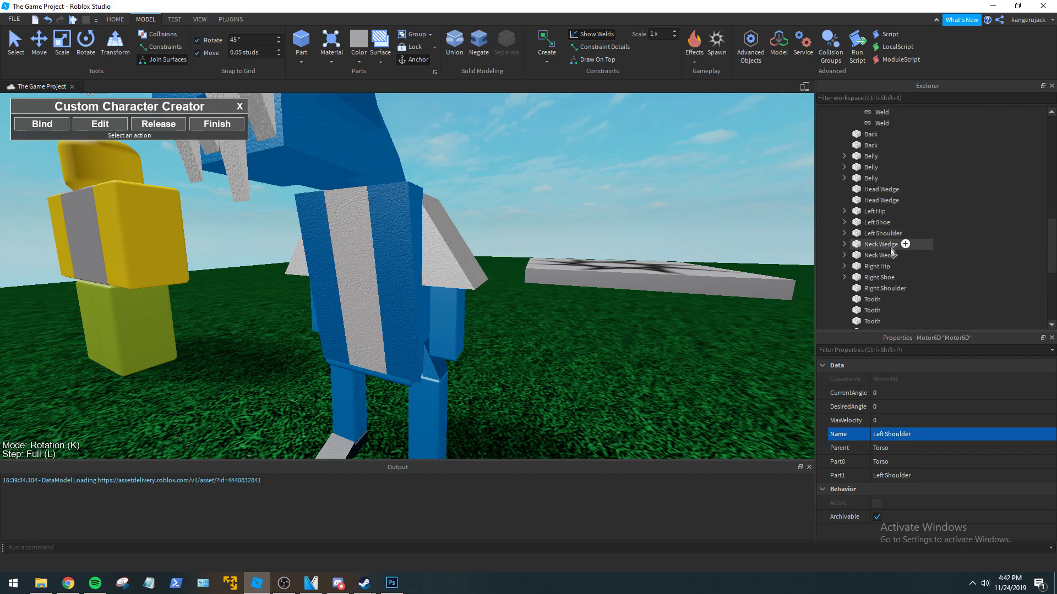
click(863, 233)
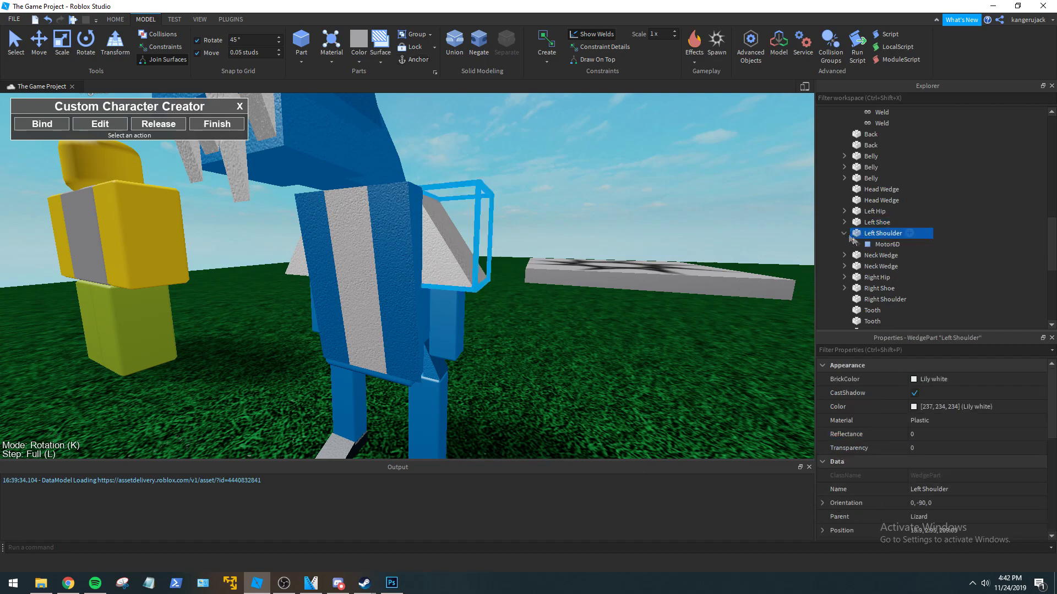
click(886, 244)
click(908, 435)
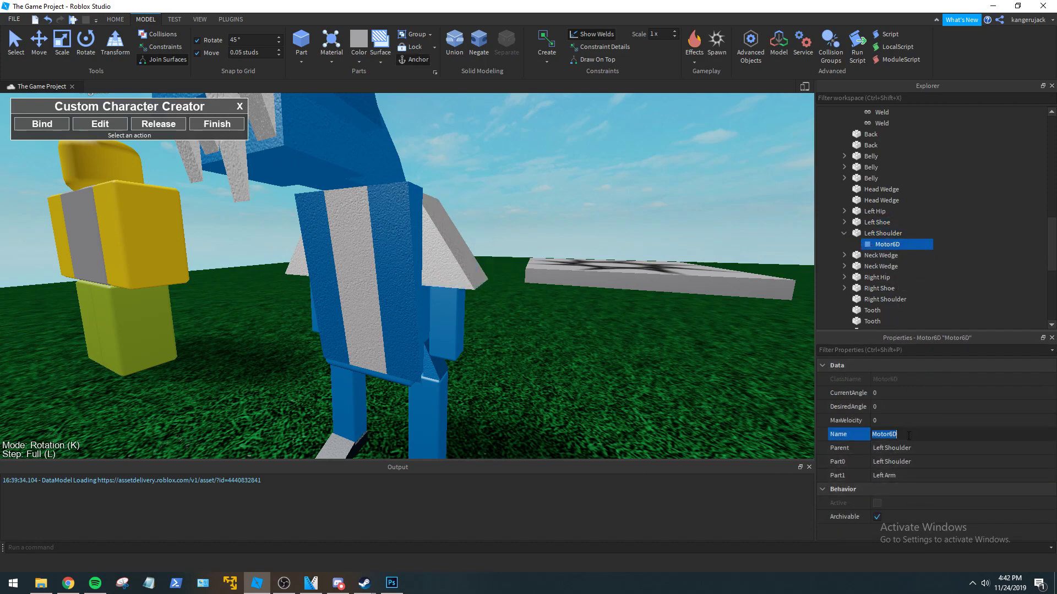
text(Left Elbow)
key(Return)
Bind the Lizard's Right Arm to the Right Shoulder, using the Right Shoulder as the base part.
scroll(501, 316, down, 5)
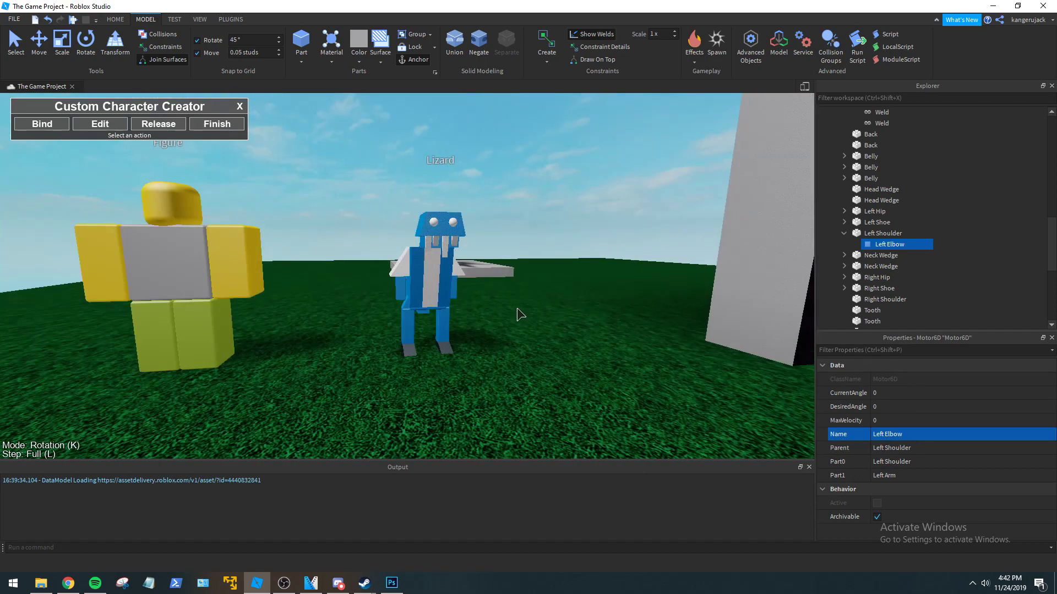
scroll(518, 313, up, 5)
right_drag(537, 275, 216, 239)
scroll(391, 216, up, 4)
scroll(391, 216, down, 3)
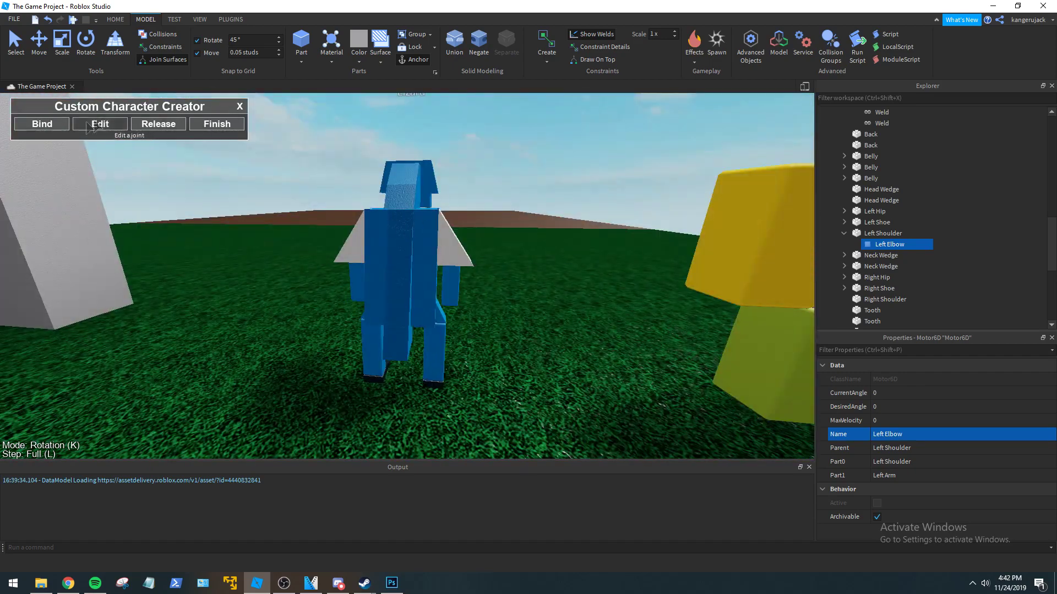
click(56, 123)
scroll(537, 250, up, 3)
scroll(536, 250, down, 4)
right_drag(536, 250, 553, 258)
scroll(552, 251, up, 4)
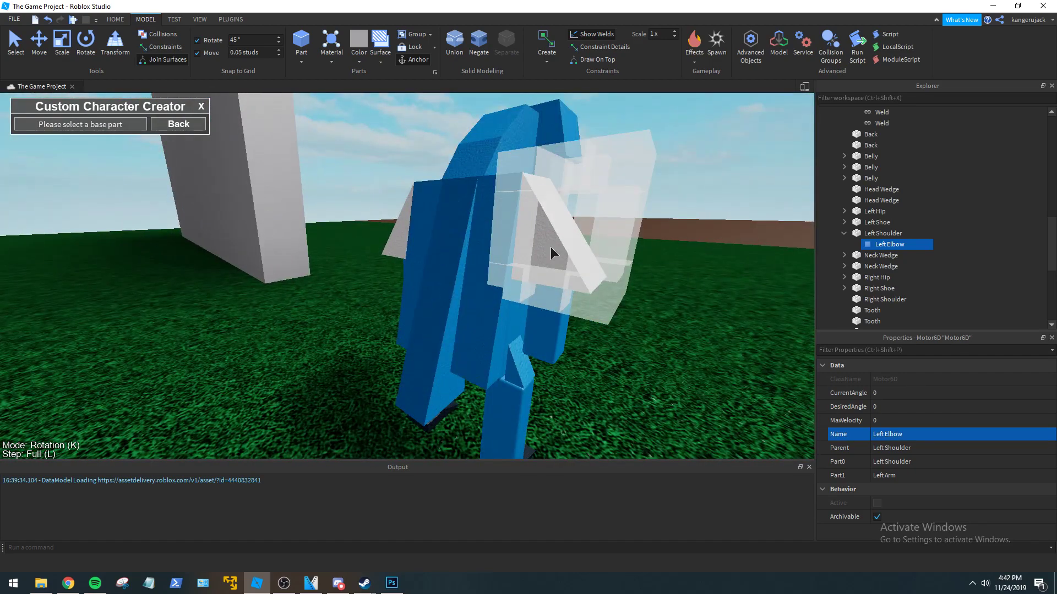
click(550, 247)
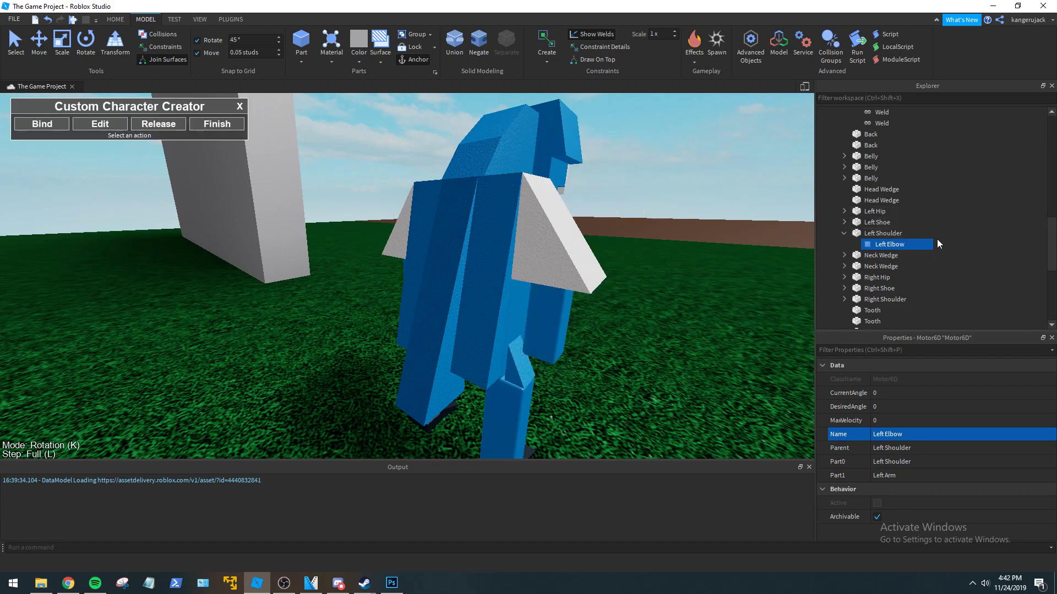
Rename the Motor6D inside the Right Shoulder part to Right Elbow.
scroll(939, 238, down, 1)
scroll(940, 234, down, 1)
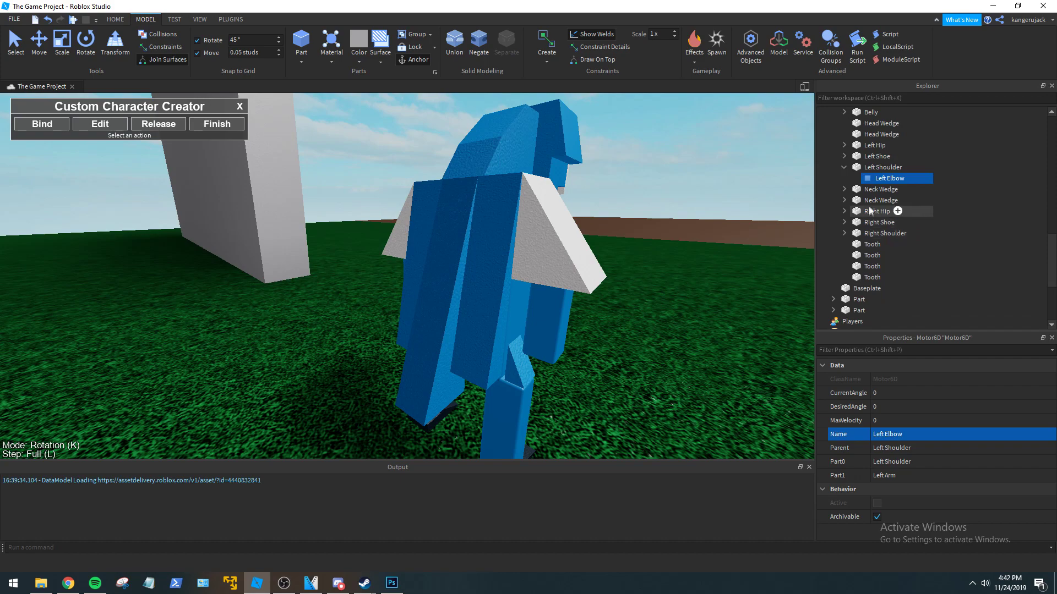
scroll(925, 233, up, 10)
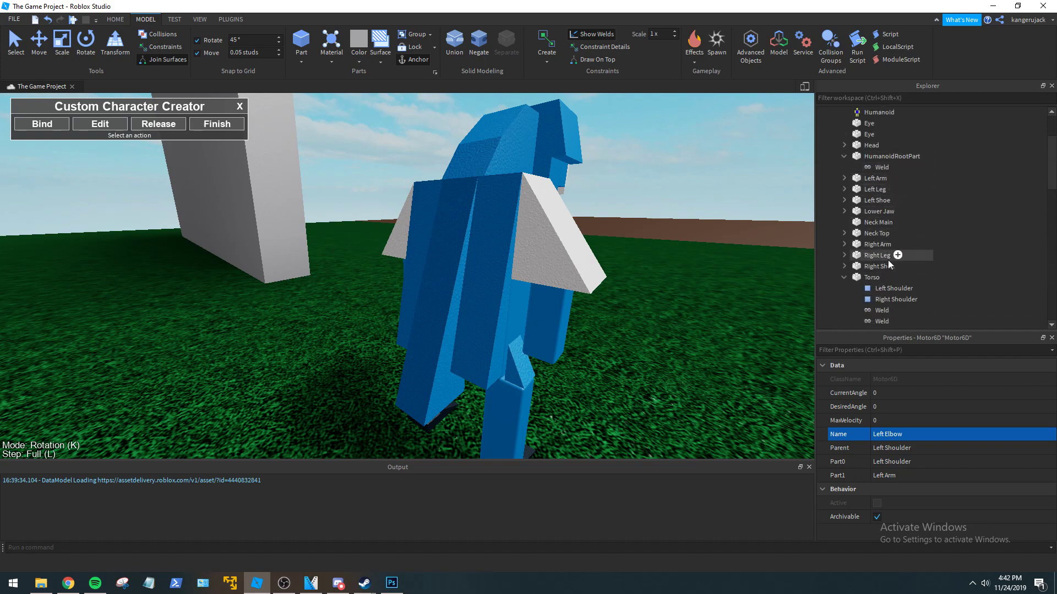
scroll(914, 260, down, 5)
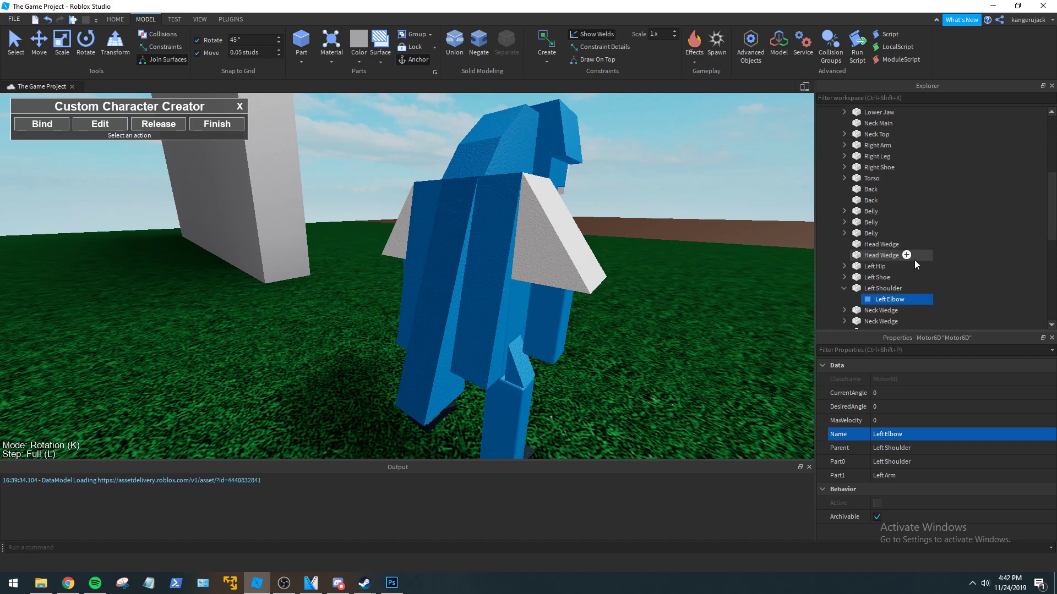
click(850, 287)
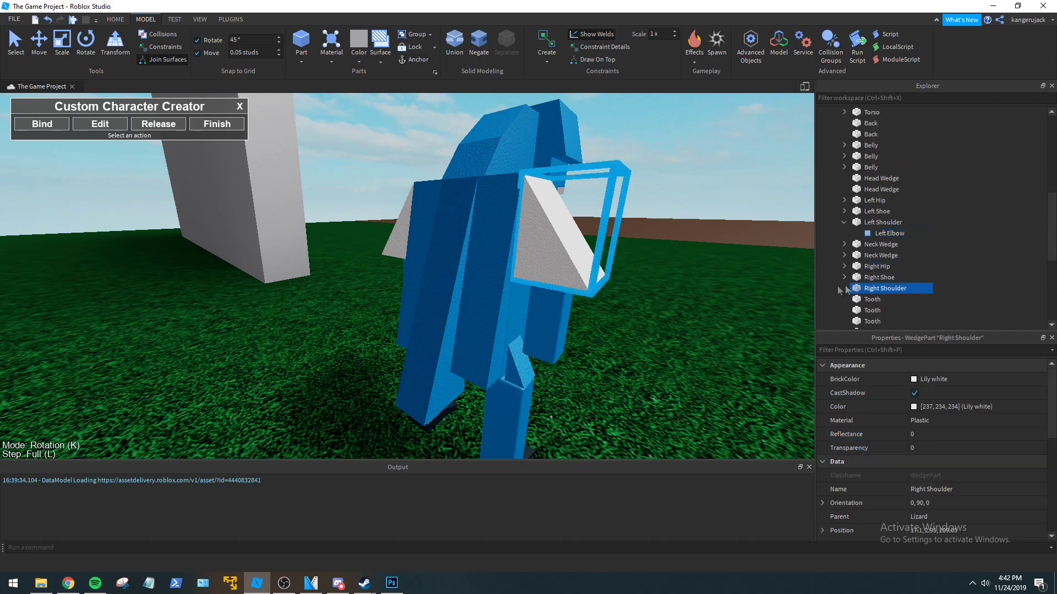
click(862, 298)
click(911, 435)
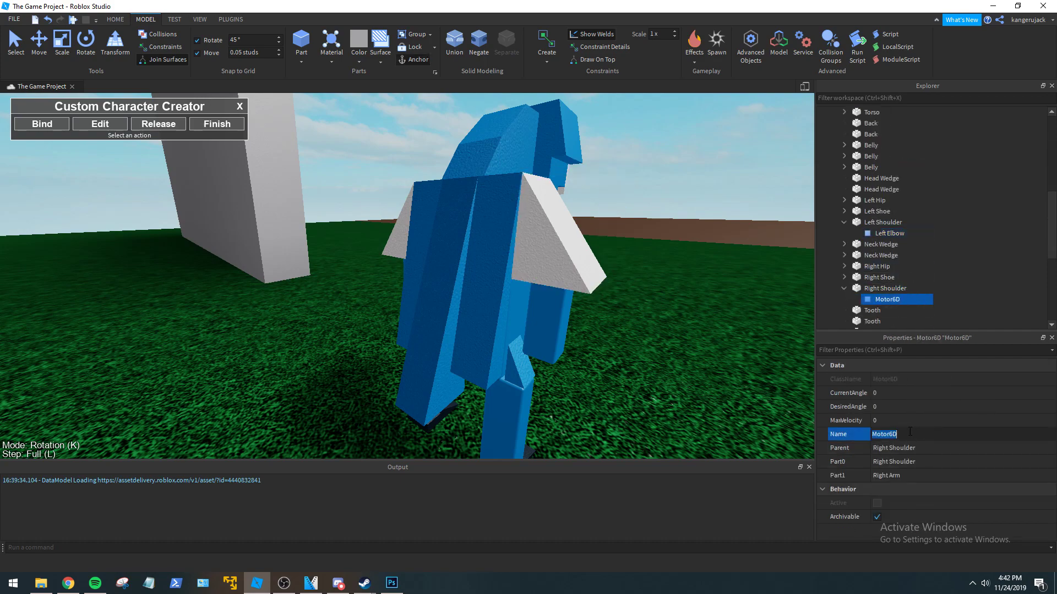
text(Right Elbow)
key(Return)
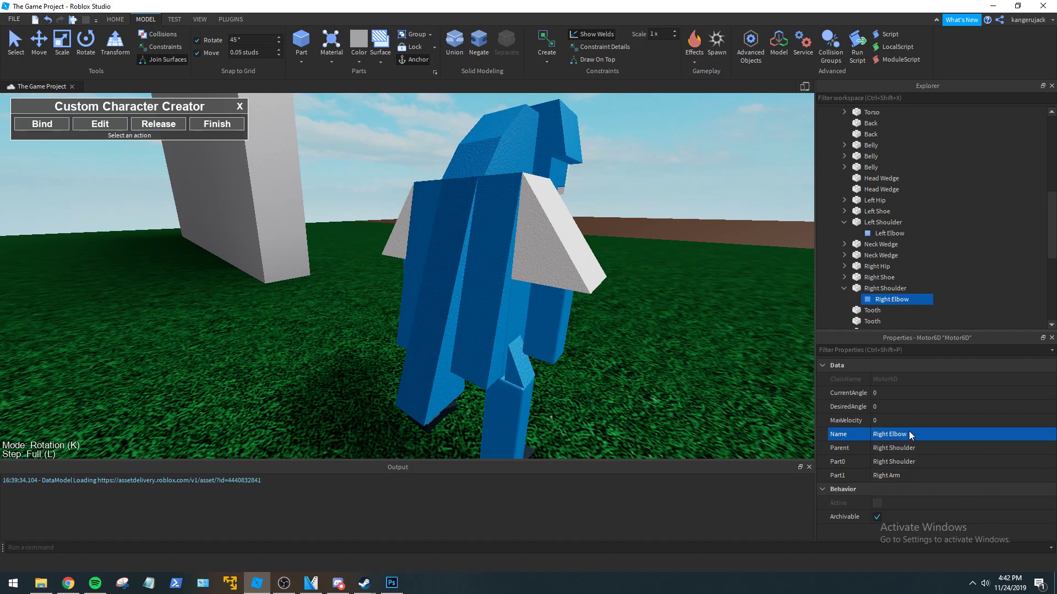
Bind the Lizard's Head to the Torso, using the Torso as the base part.
key(w)
right_drag(695, 227, 697, 227)
right_drag(593, 243, 592, 241)
click(89, 126)
right_drag(558, 331, 558, 331)
key(w)
right_drag(406, 320, 409, 323)
click(409, 327)
right_drag(566, 346, 563, 368)
key(s)
key(s)
key(w)
key(s)
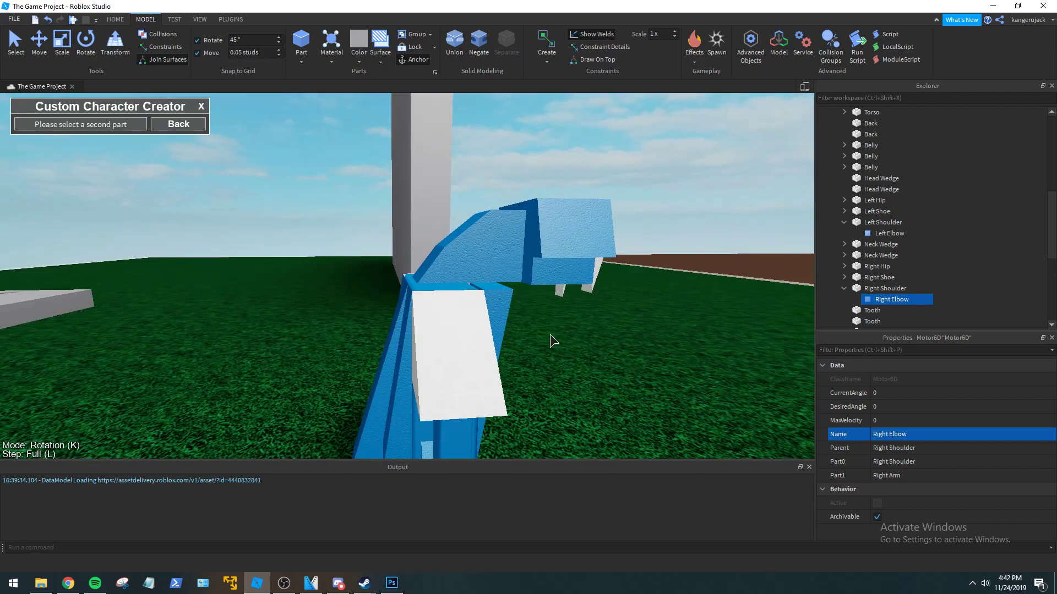
scroll(551, 336, down, 3)
scroll(551, 335, up, 8)
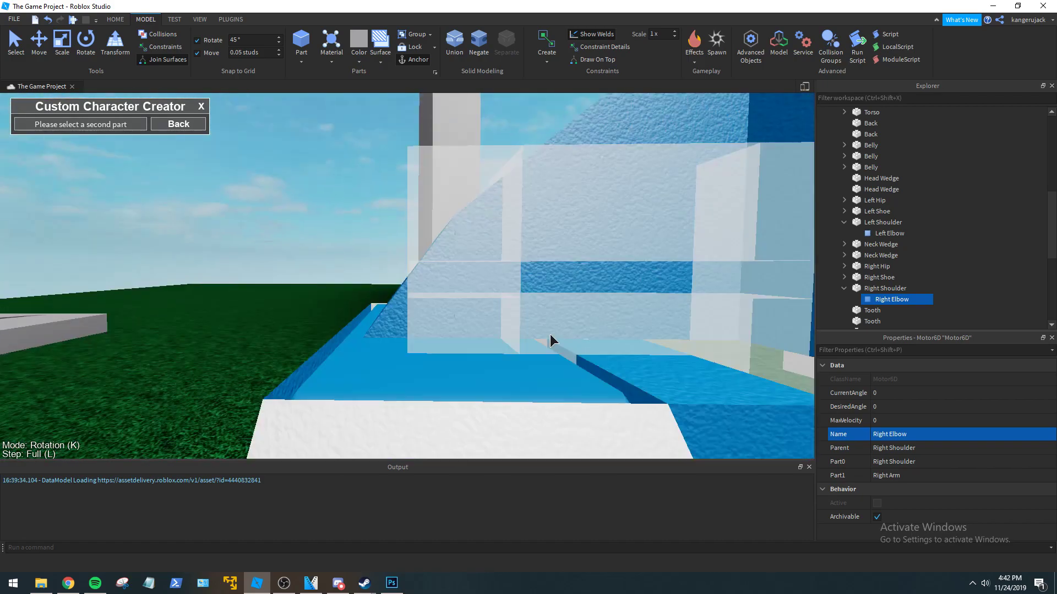
scroll(549, 335, down, 4)
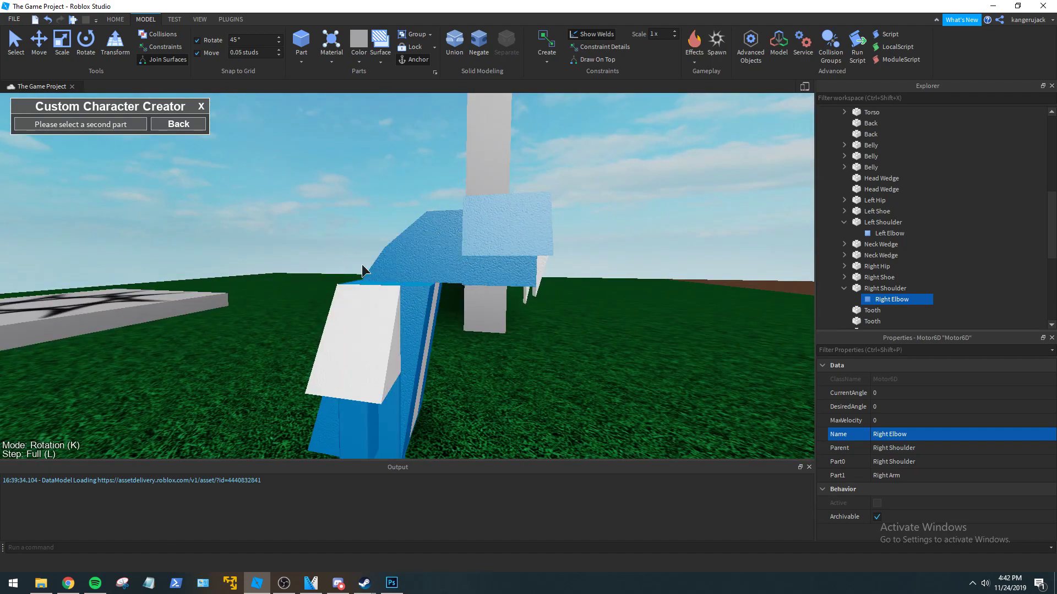
scroll(379, 270, up, 4)
scroll(413, 286, down, 3)
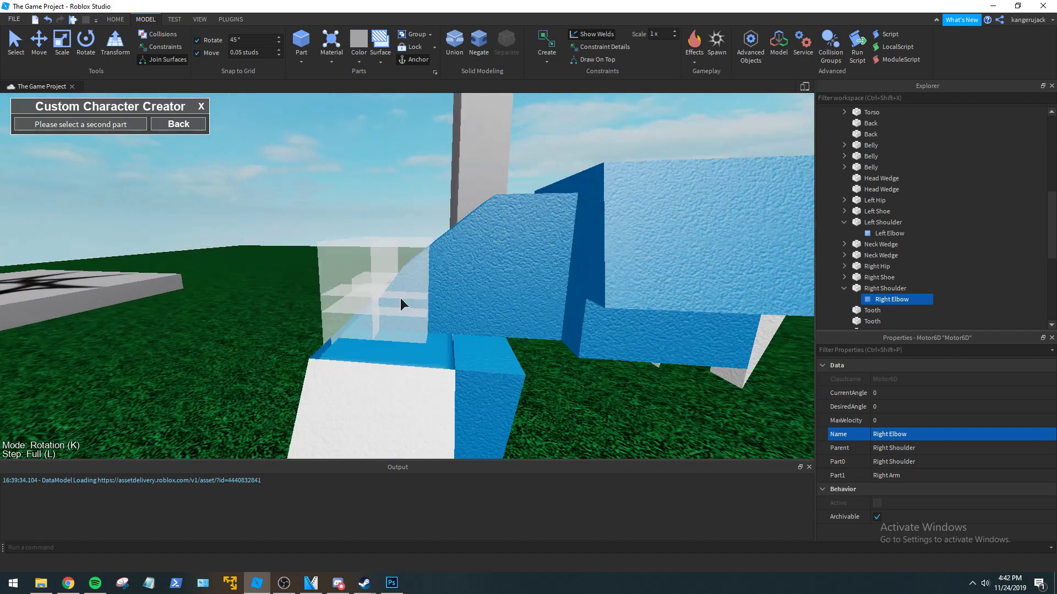
scroll(400, 298, down, 4)
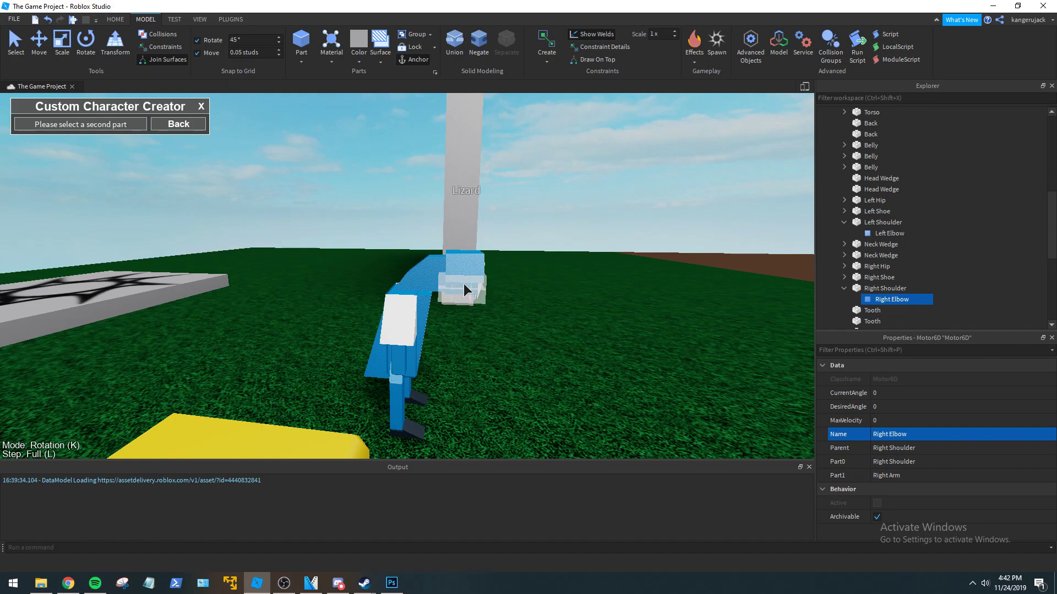
scroll(467, 291, up, 4)
right_drag(482, 296, 482, 296)
right_drag(639, 310, 616, 310)
right_drag(389, 306, 358, 212)
click(339, 217)
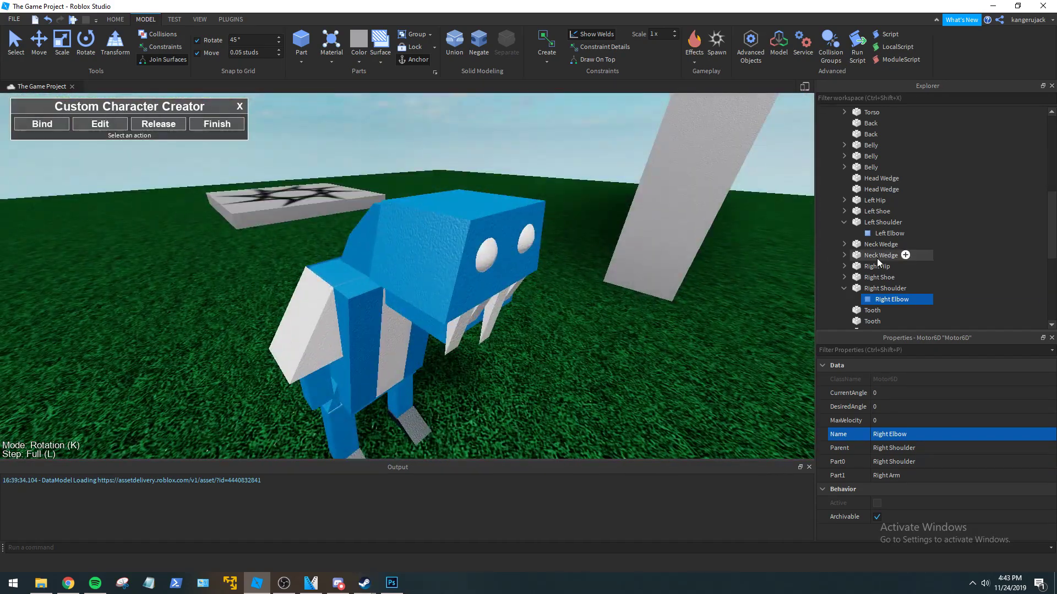
Rename the new Motor6D inside Torso that links to the Head to Neck.
scroll(946, 248, down, 1)
scroll(930, 254, up, 3)
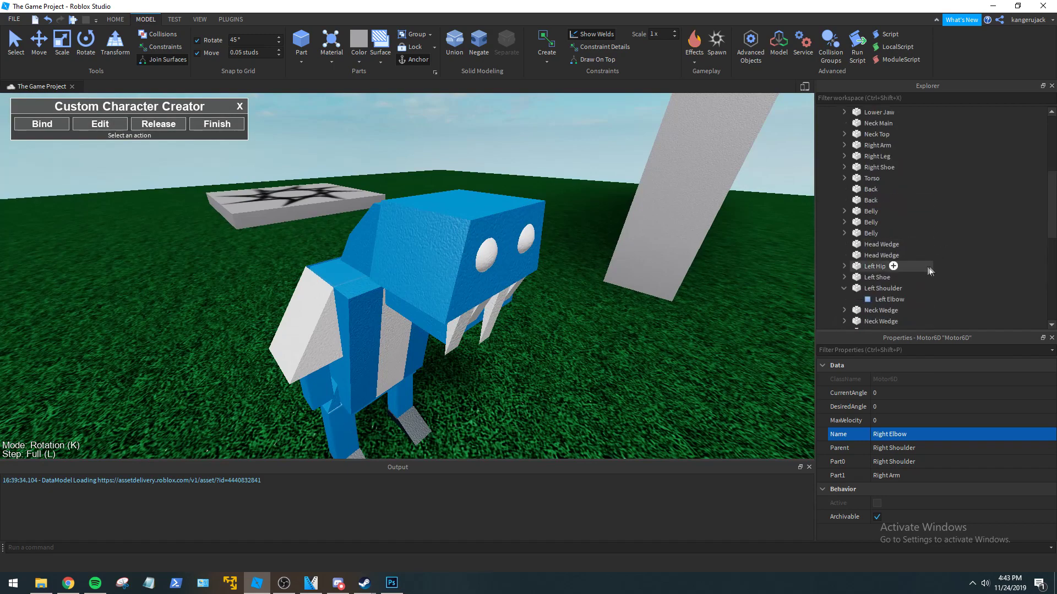
scroll(929, 268, down, 3)
scroll(886, 235, up, 1)
scroll(883, 229, up, 1)
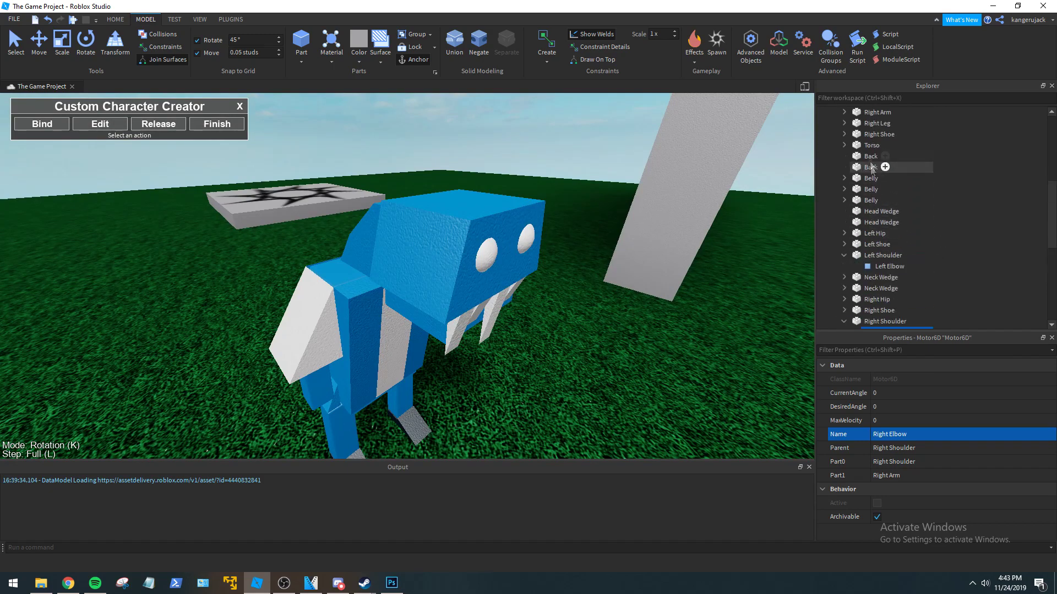
click(844, 146)
click(873, 166)
click(906, 435)
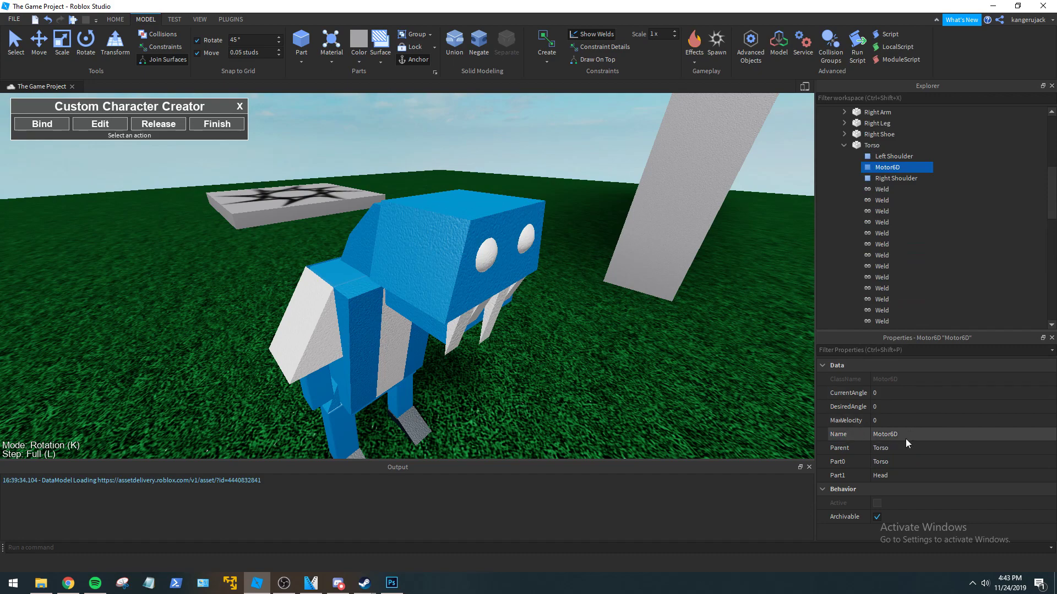
key(Return)
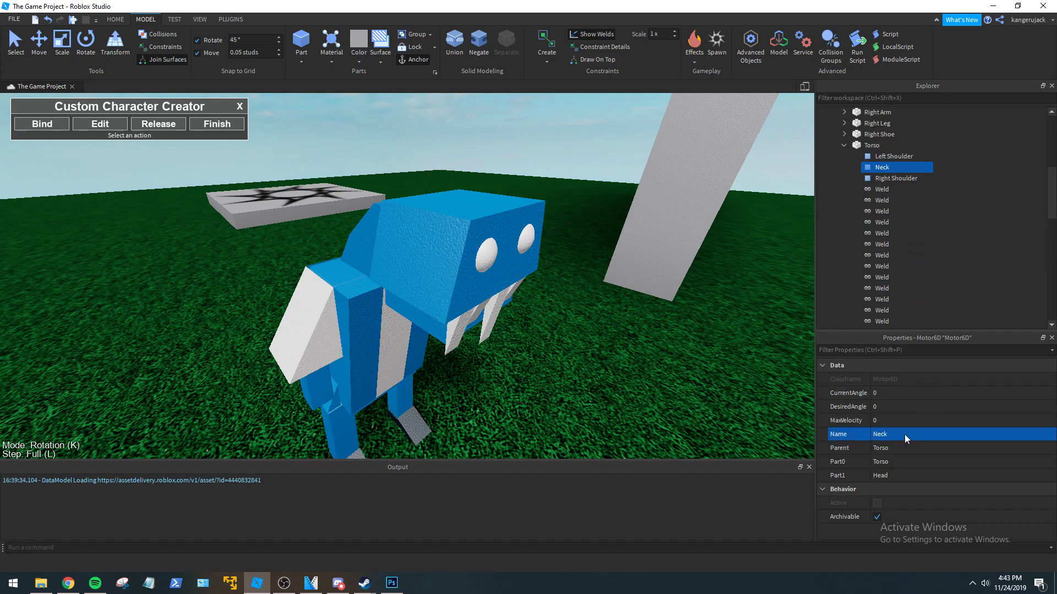
Bind the Lizard's Lower Jaw to the Head, using the Head as the base part.
right_drag(601, 343, 601, 342)
right_drag(316, 174, 315, 174)
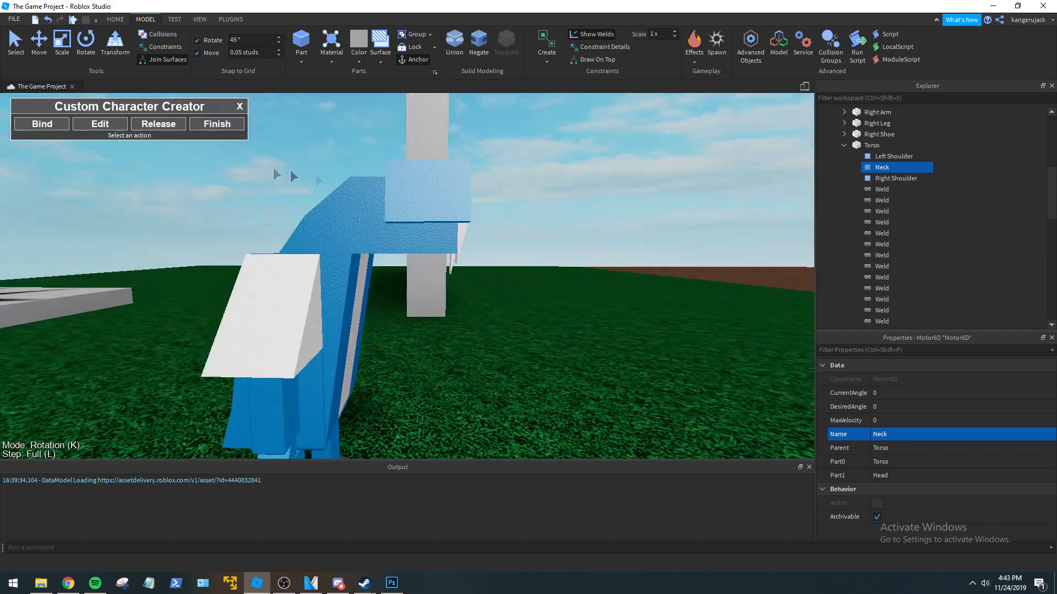
scroll(476, 246, up, 3)
scroll(477, 246, down, 3)
mouse_move(508, 266)
right_down()
mouse_move(536, 297)
mouse_move(491, 279)
right_up()
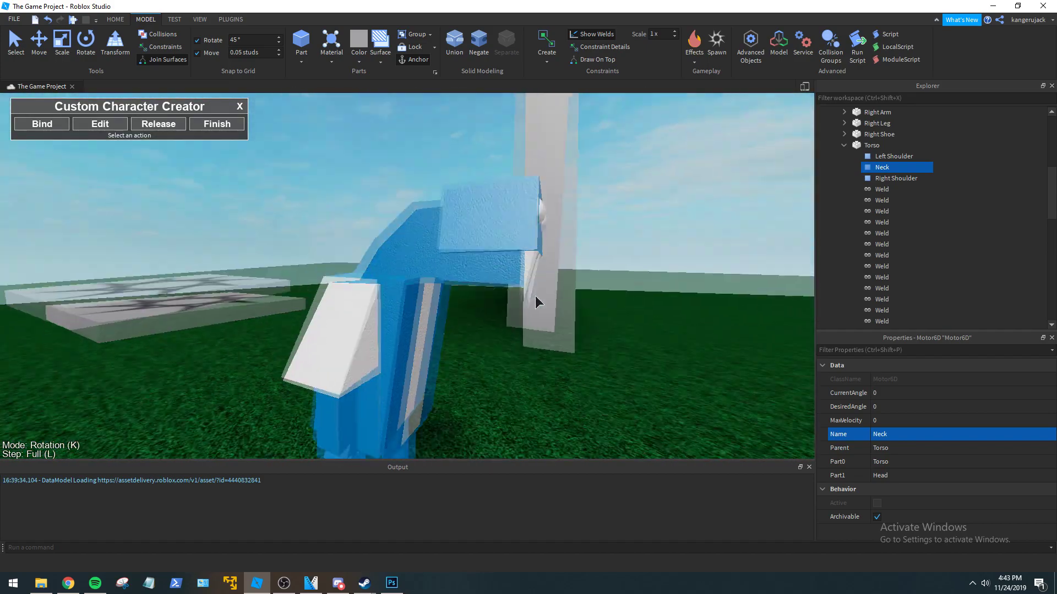
click(53, 126)
right_drag(530, 325, 530, 326)
right_drag(441, 235, 441, 234)
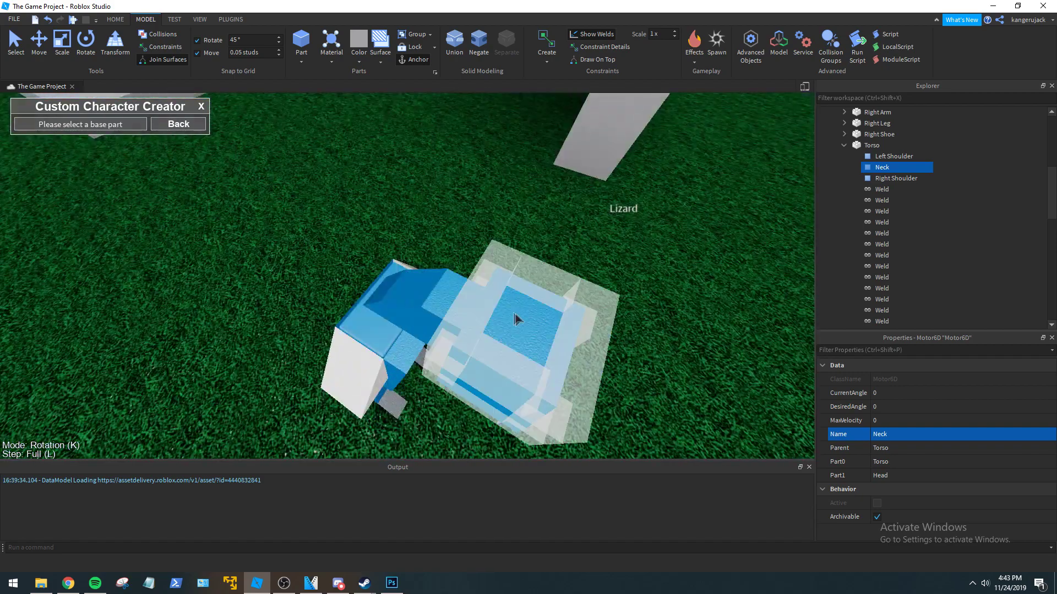
click(516, 315)
right_drag(637, 384, 637, 384)
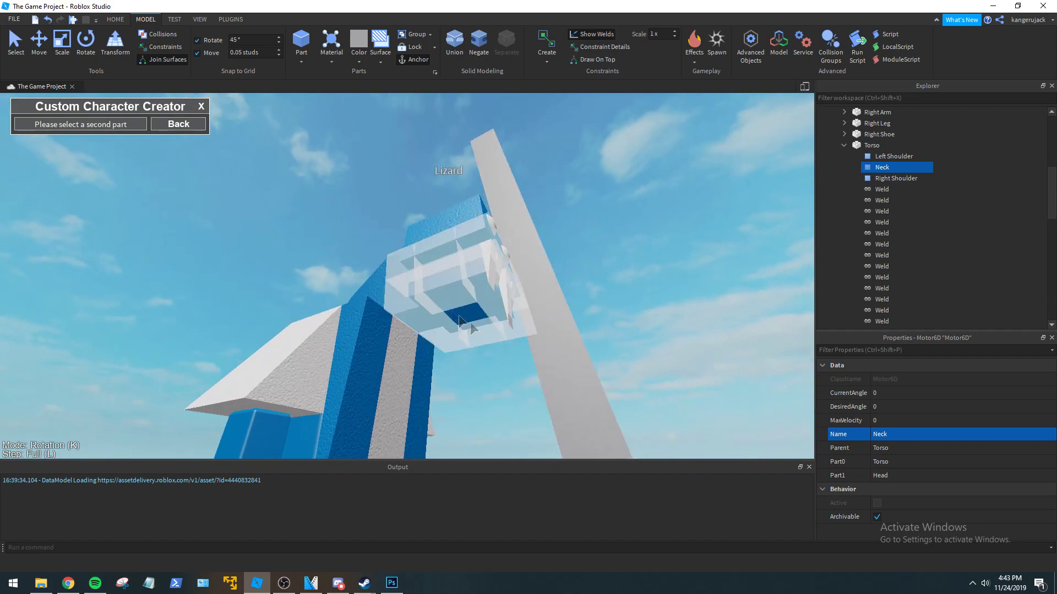
click(448, 298)
right_drag(593, 347, 593, 347)
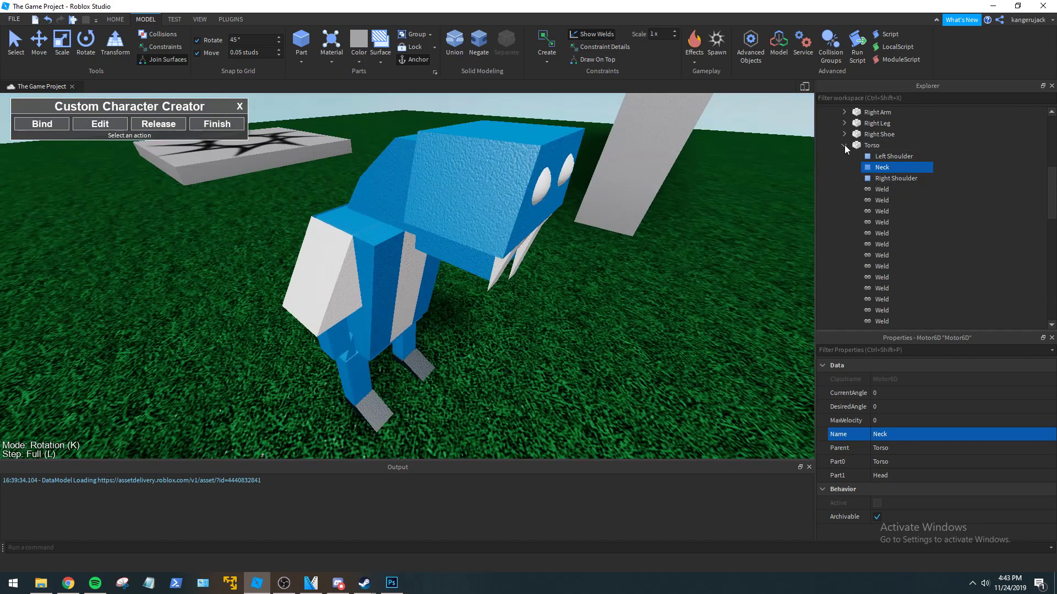
scroll(853, 173, up, 1)
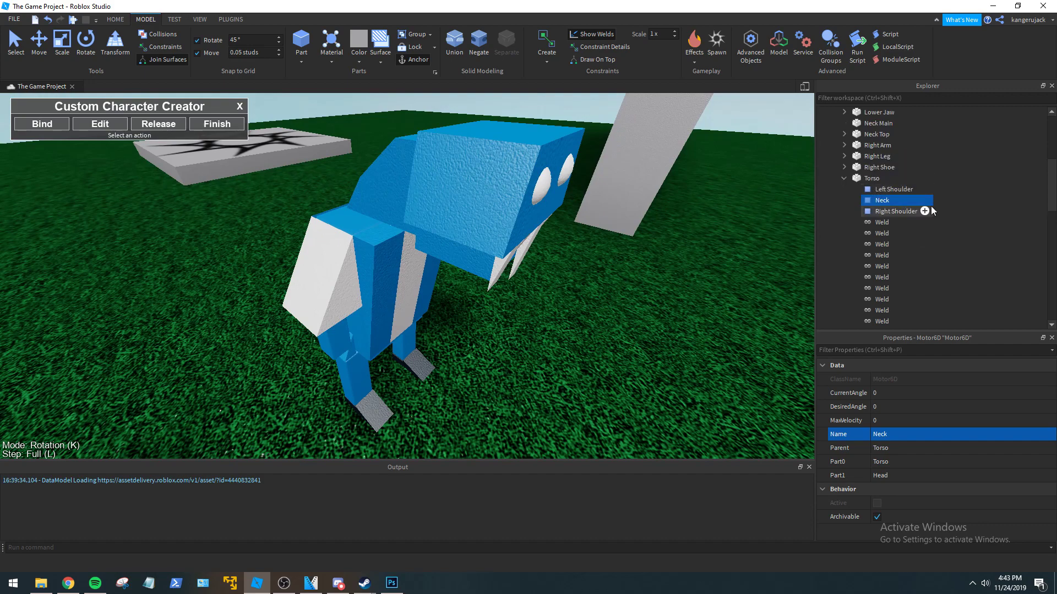
Rename the Motor6D inside the Head that links to the Lower Jaw to Jaw.
click(842, 181)
click(840, 177)
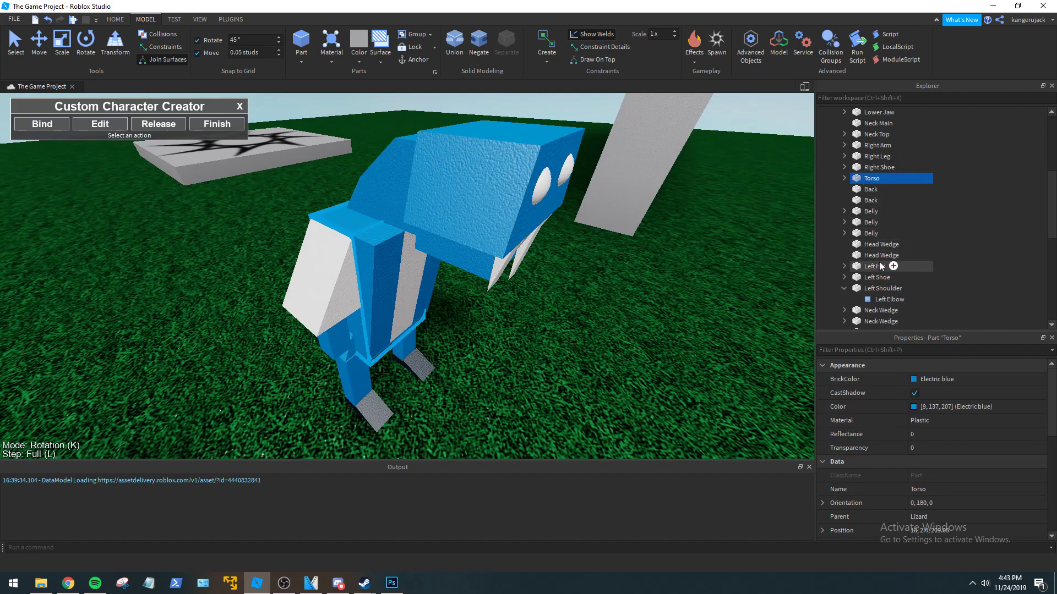
scroll(898, 227, up, 4)
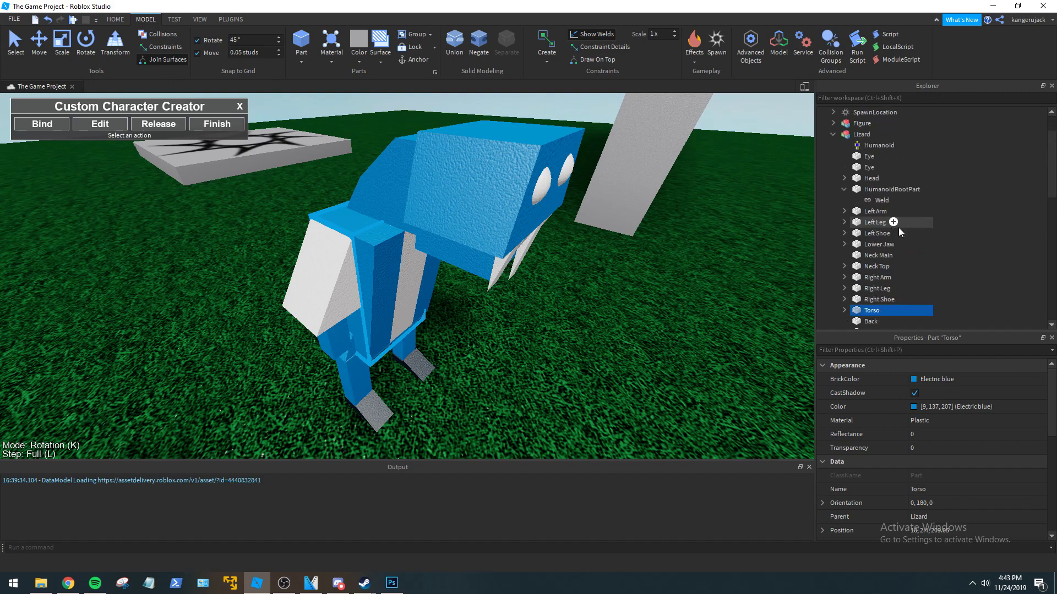
scroll(878, 201, up, 5)
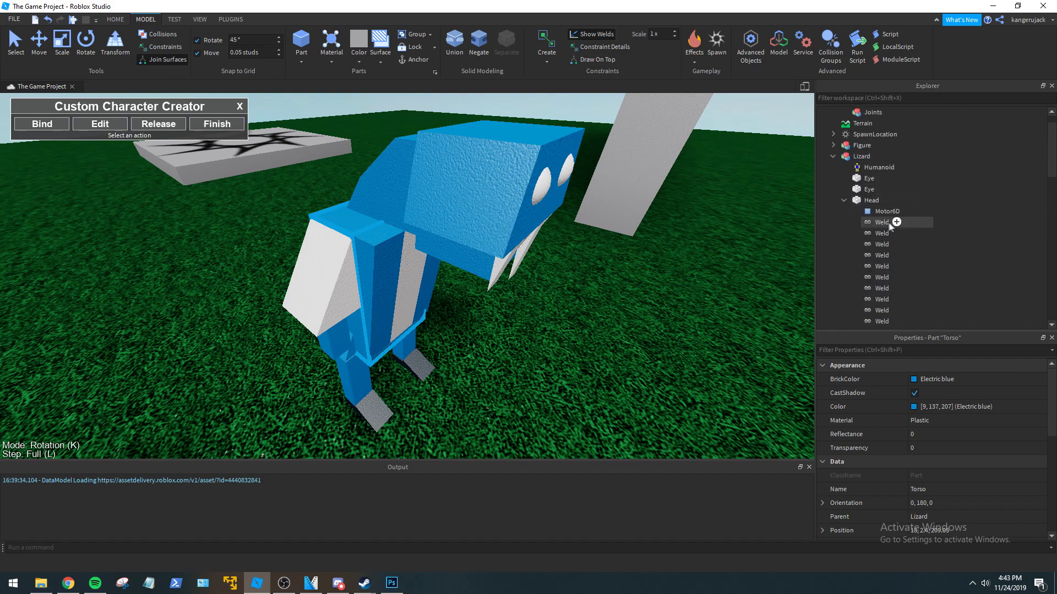
click(888, 211)
click(934, 437)
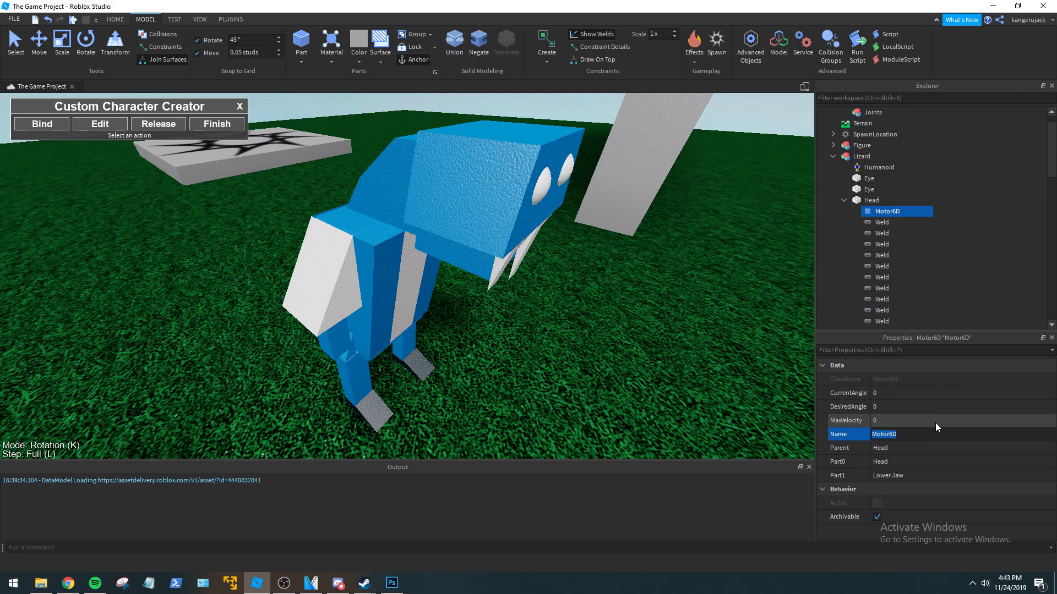
text(Jaw)
key(Return)
click(844, 201)
Bind the Lizard's Right Hip to the Torso, using the Torso as the base part.
right_drag(573, 330, 524, 305)
scroll(524, 308, down, 6)
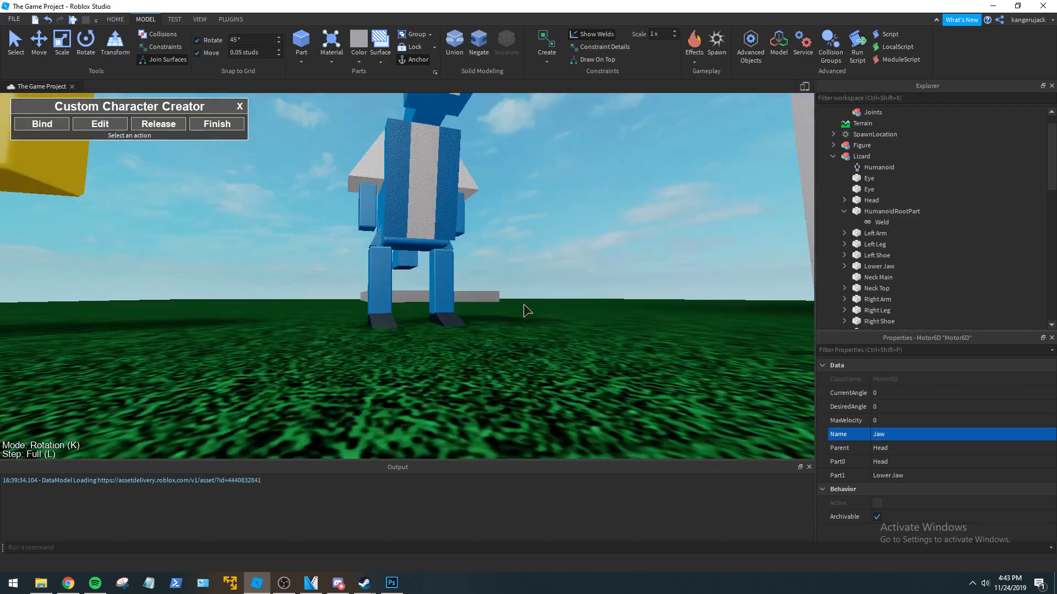
scroll(524, 306, up, 5)
scroll(523, 308, down, 1)
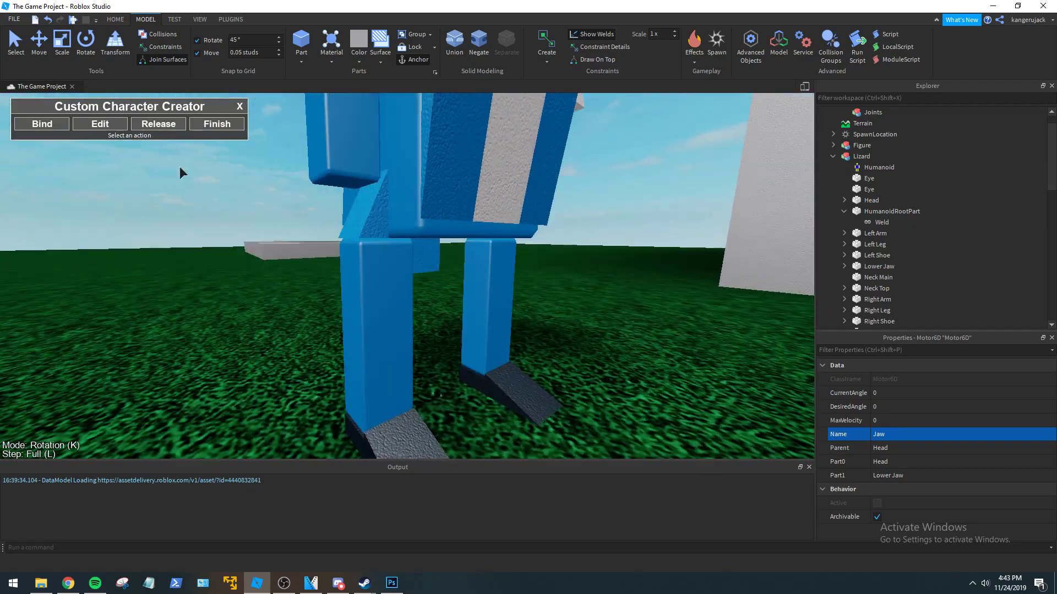
right_drag(180, 167, 190, 203)
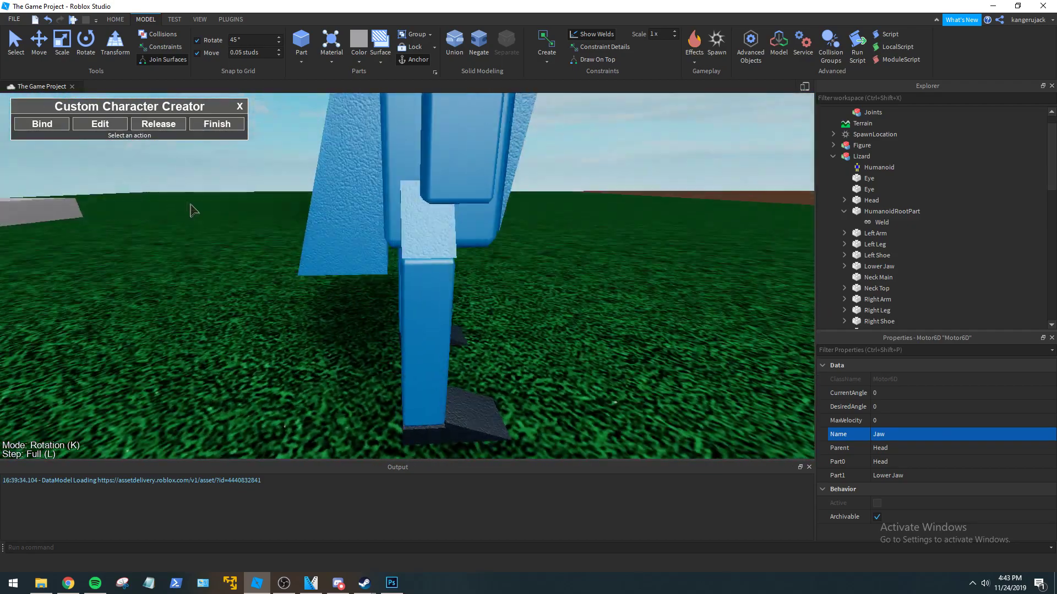
right_drag(324, 258, 330, 261)
click(48, 126)
right_drag(494, 318, 495, 316)
scroll(495, 316, down, 5)
scroll(489, 312, up, 3)
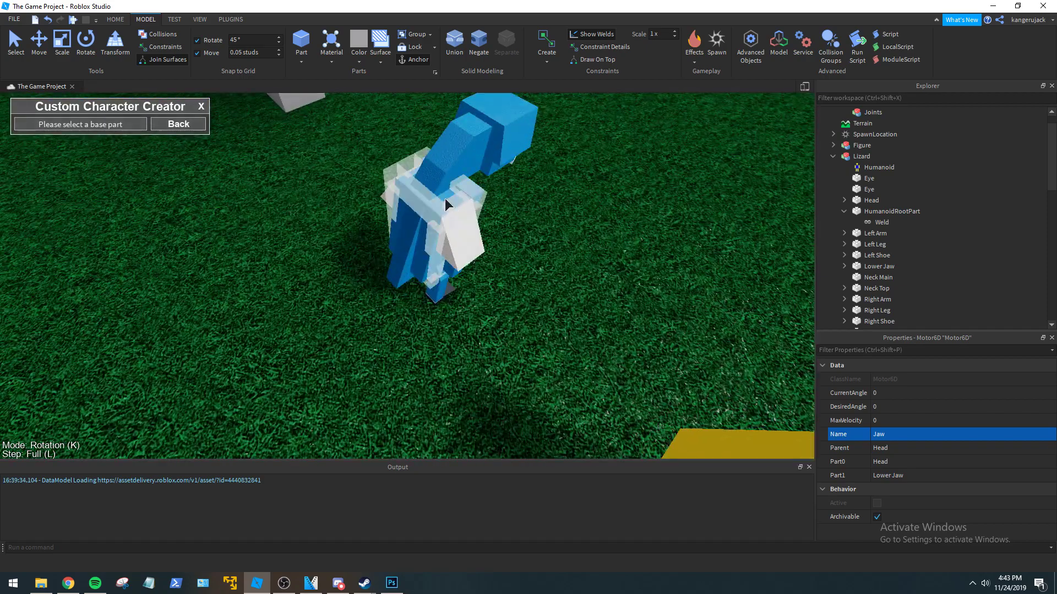
click(444, 198)
scroll(462, 237, up, 5)
click(480, 274)
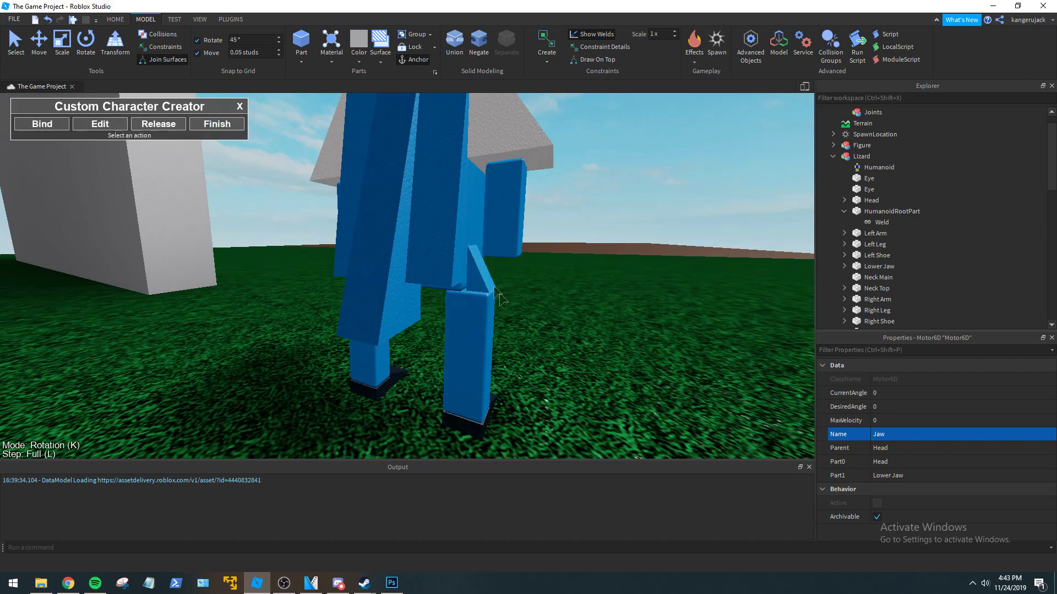
Rename the new Motor6D inside Torso that links to the Right Hip part to Right Hip.
right_drag(480, 275, 490, 275)
scroll(985, 230, down, 10)
scroll(935, 228, up, 5)
scroll(886, 226, down, 4)
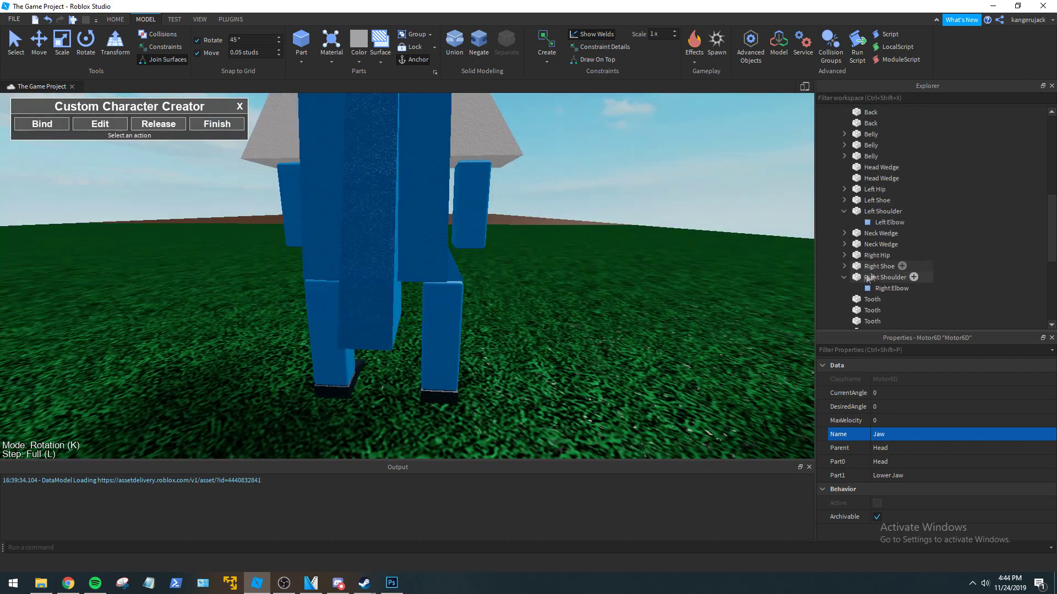
scroll(859, 223, up, 5)
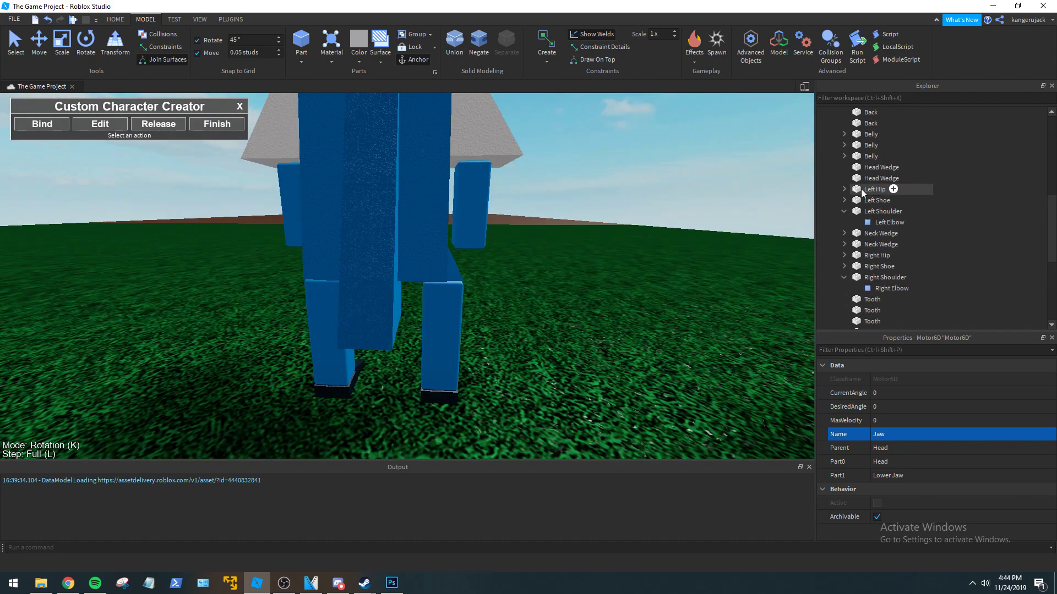
click(840, 189)
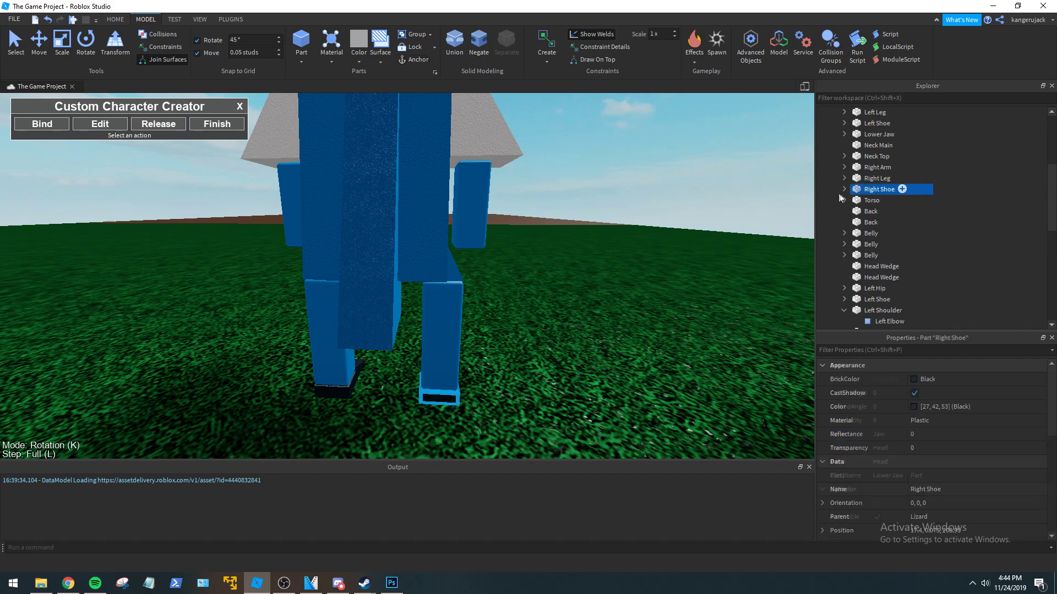
click(843, 200)
click(883, 222)
click(901, 434)
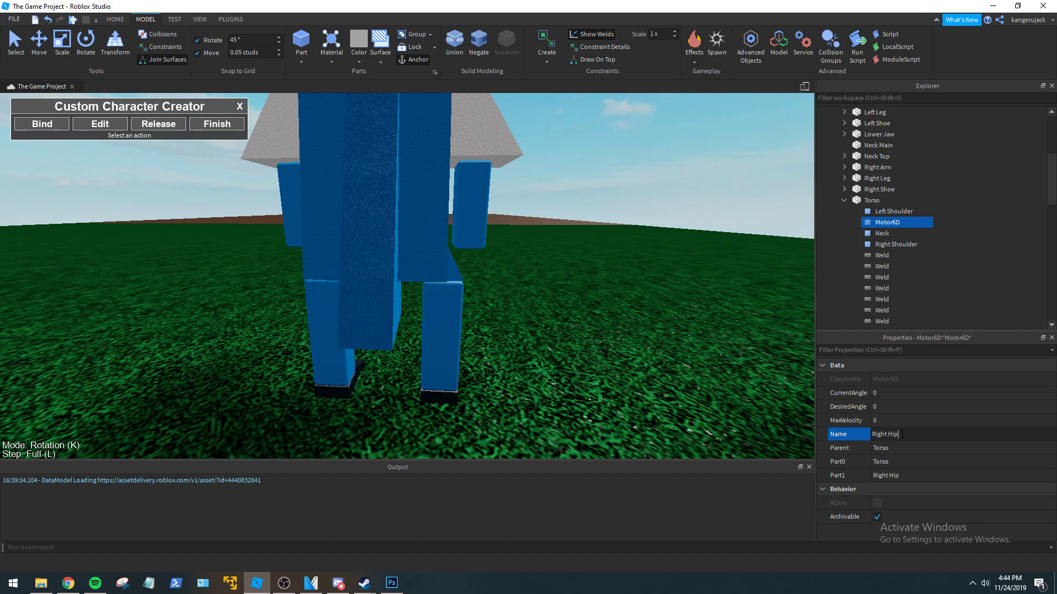
key(Return)
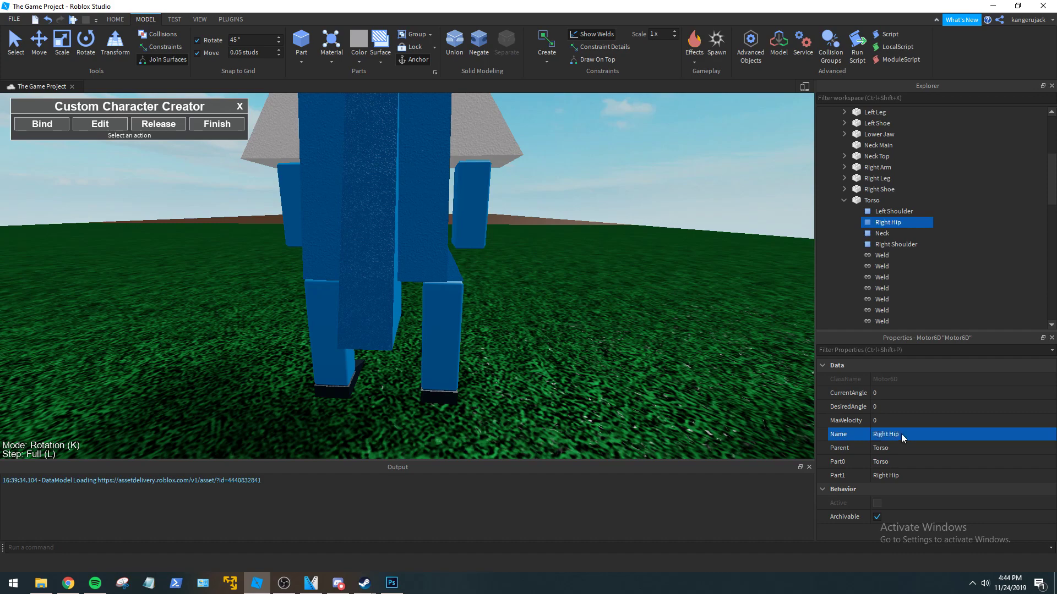
Bind the Lizard's Left Hip to the Torso, using the Torso as the base part.
click(80, 130)
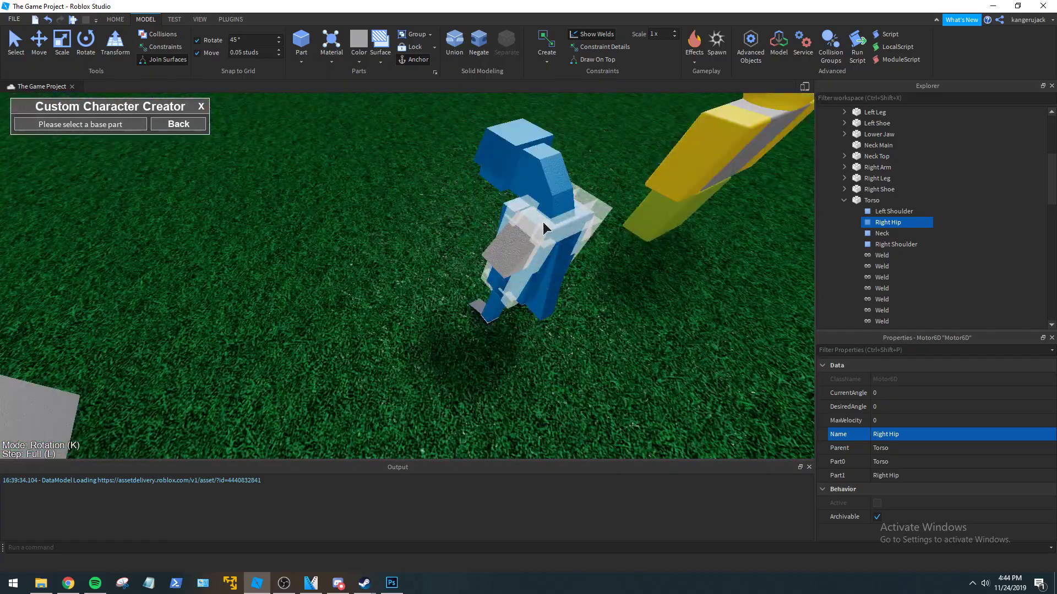
click(542, 222)
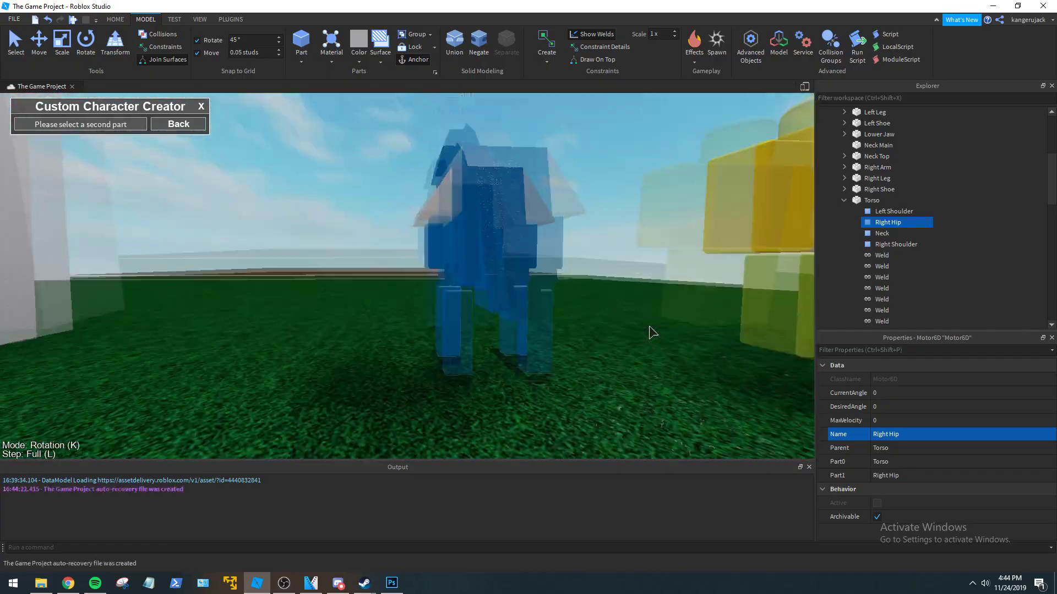
click(516, 285)
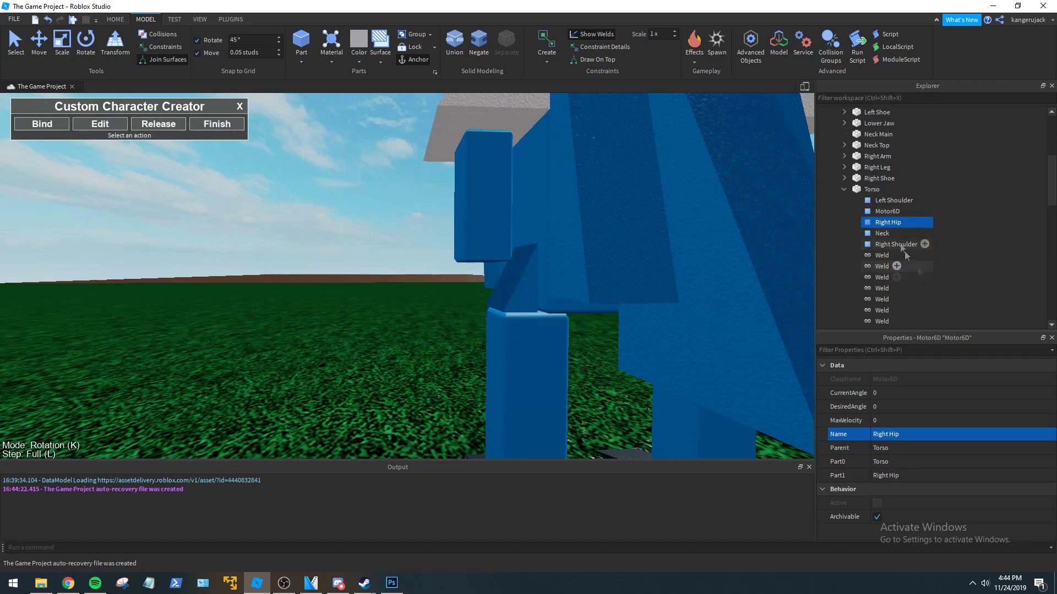
Rename the new Motor6D inside Torso that links to the Left Hip part to Left Hip.
click(887, 212)
click(897, 439)
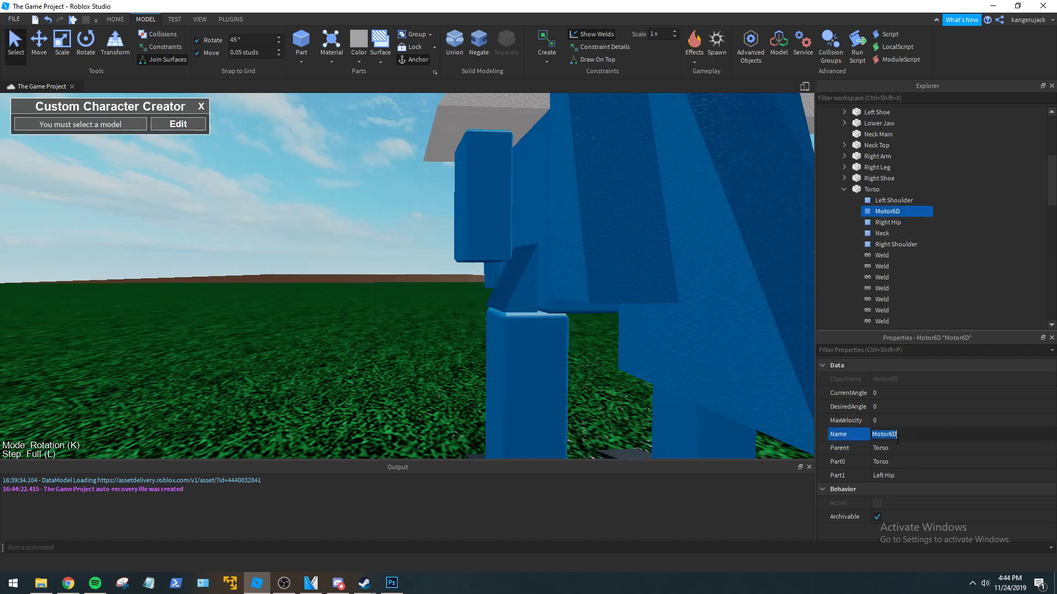
text(Left Hi)
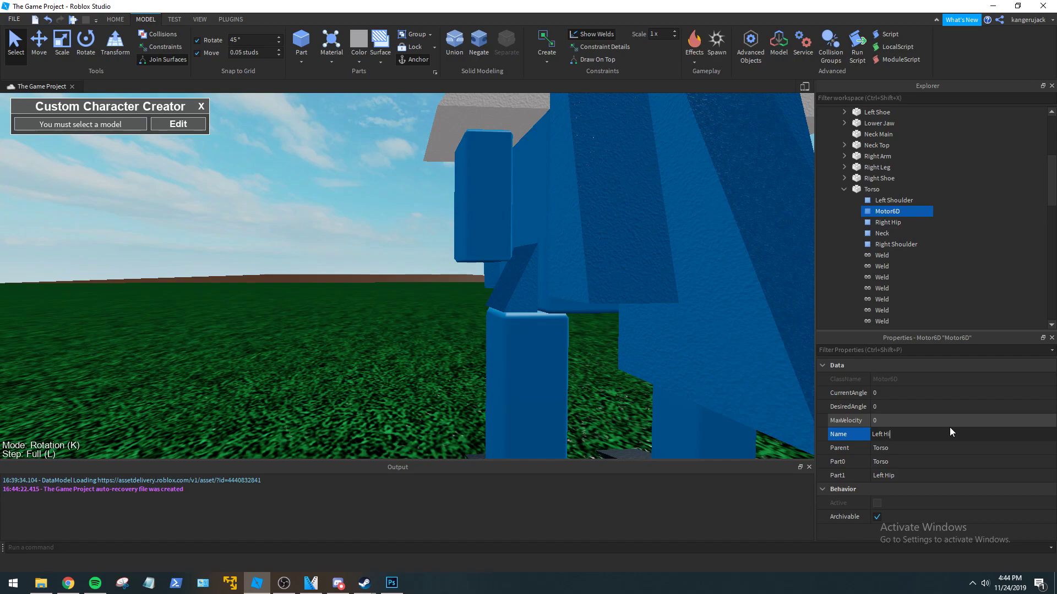
text(p)
key(Return)
Select the whole Lizard model again and resume editing it in the Custom Character Creator.
scroll(586, 307, down, 5)
scroll(587, 307, up, 6)
scroll(588, 307, down, 5)
scroll(587, 306, up, 5)
scroll(587, 307, down, 5)
scroll(551, 385, up, 5)
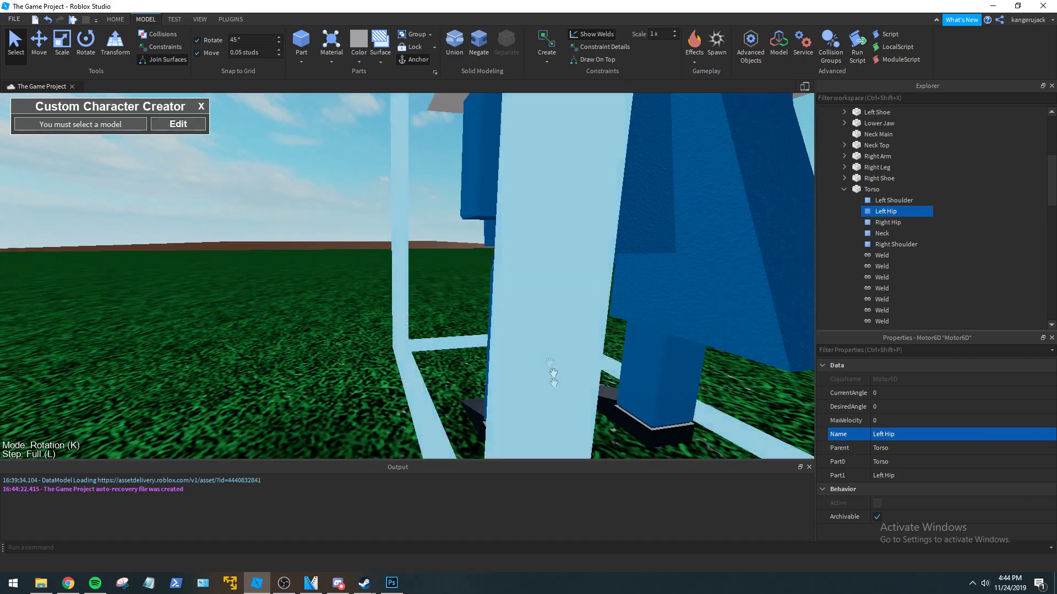
scroll(578, 356, down, 5)
scroll(578, 356, up, 4)
scroll(579, 357, down, 3)
scroll(578, 356, up, 3)
right_drag(579, 356, 480, 353)
scroll(480, 353, down, 4)
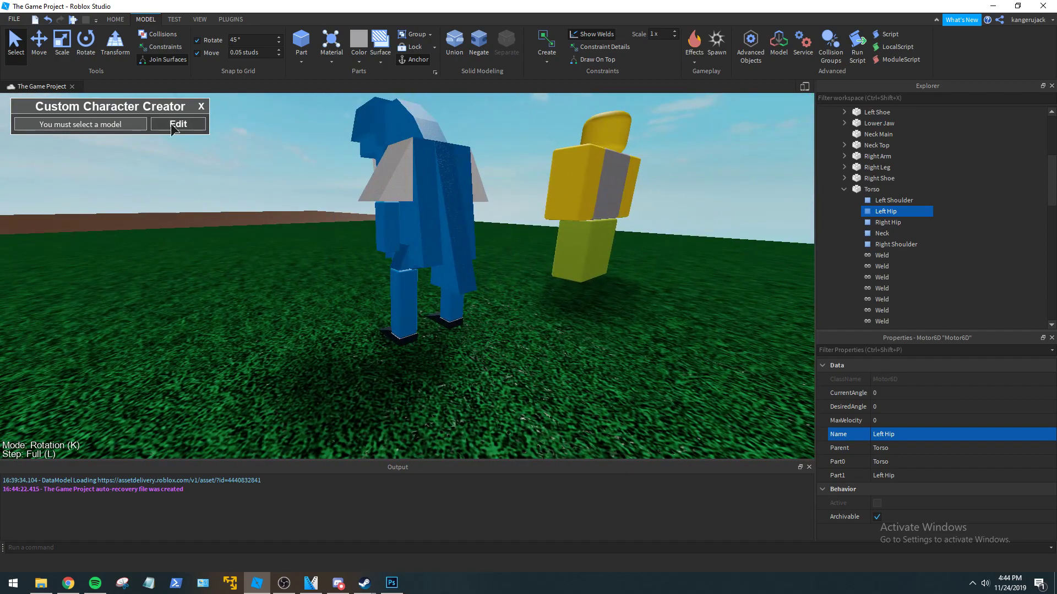
click(171, 124)
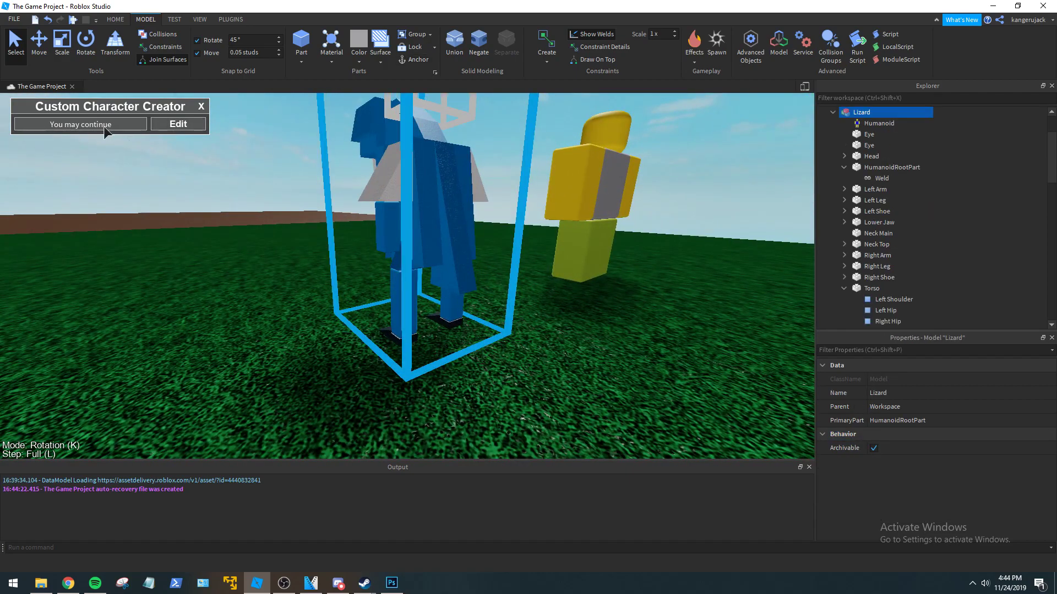
click(177, 125)
scroll(402, 361, up, 6)
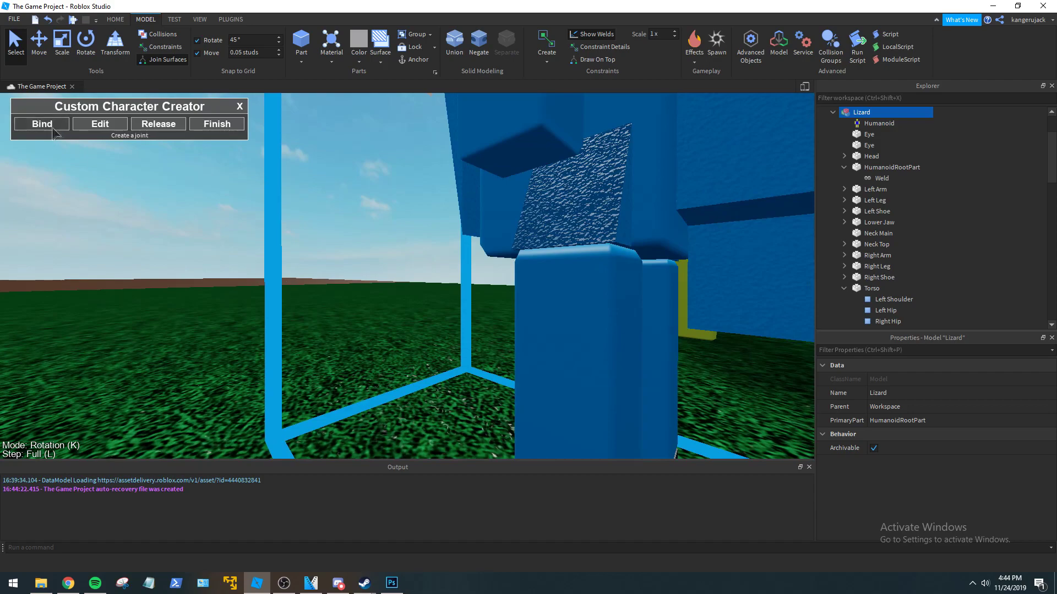
Bind the Lizard's Left Leg to the Left Hip, using the Left Hip as the base part.
click(42, 124)
scroll(458, 322, down, 5)
scroll(454, 323, up, 8)
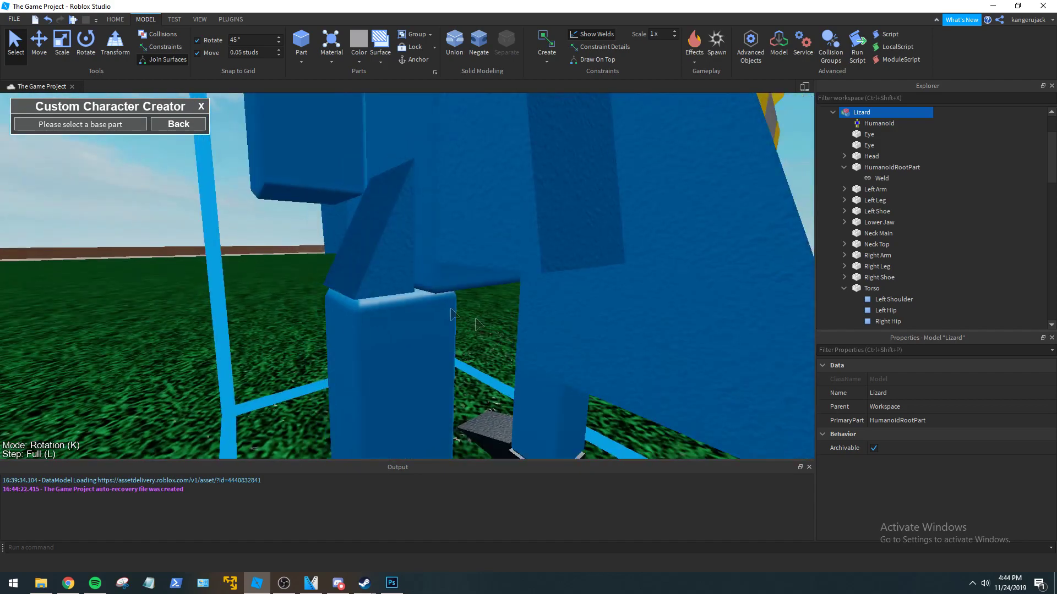
click(366, 257)
scroll(367, 257, down, 5)
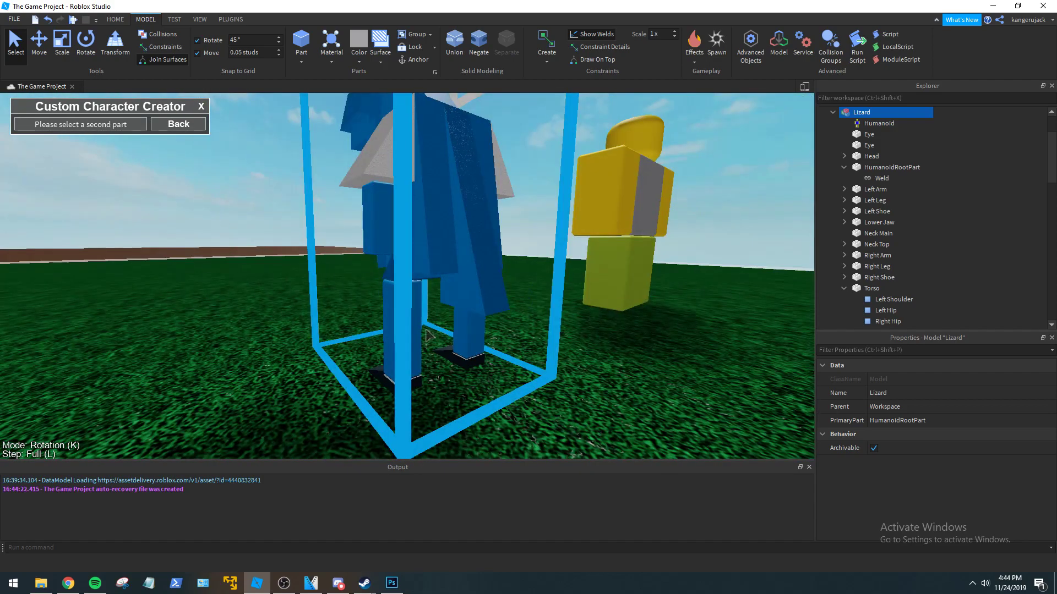
click(409, 333)
Examine the joints listed under Torso and the Lizard's body from several sides.
right_drag(552, 402, 552, 401)
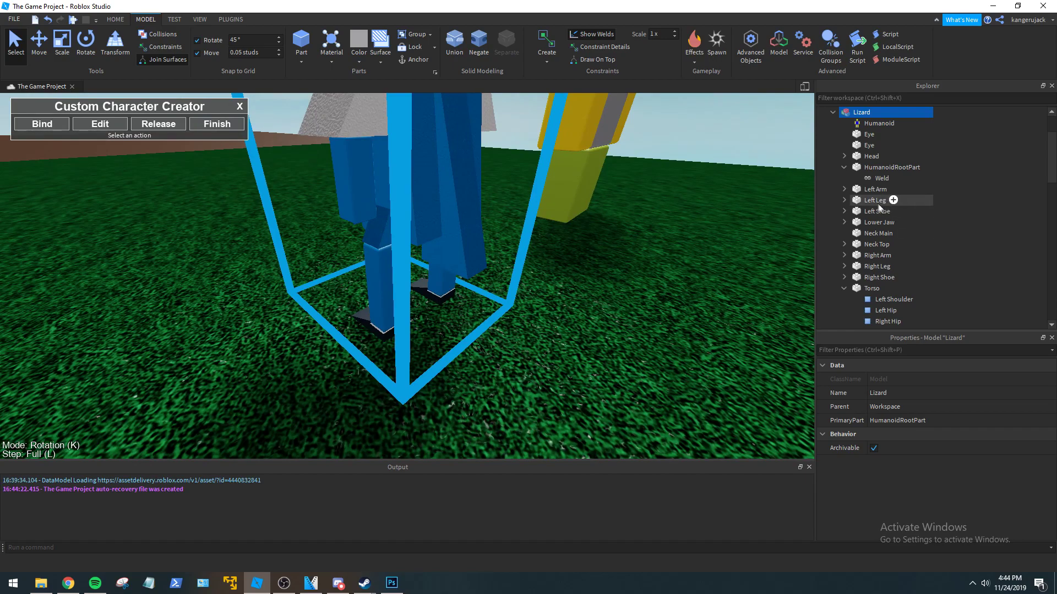
scroll(886, 203, down, 3)
right_drag(358, 334, 358, 334)
right_drag(484, 316, 484, 315)
scroll(485, 315, down, 6)
scroll(485, 319, up, 10)
scroll(485, 319, down, 8)
scroll(486, 319, up, 10)
scroll(487, 321, down, 10)
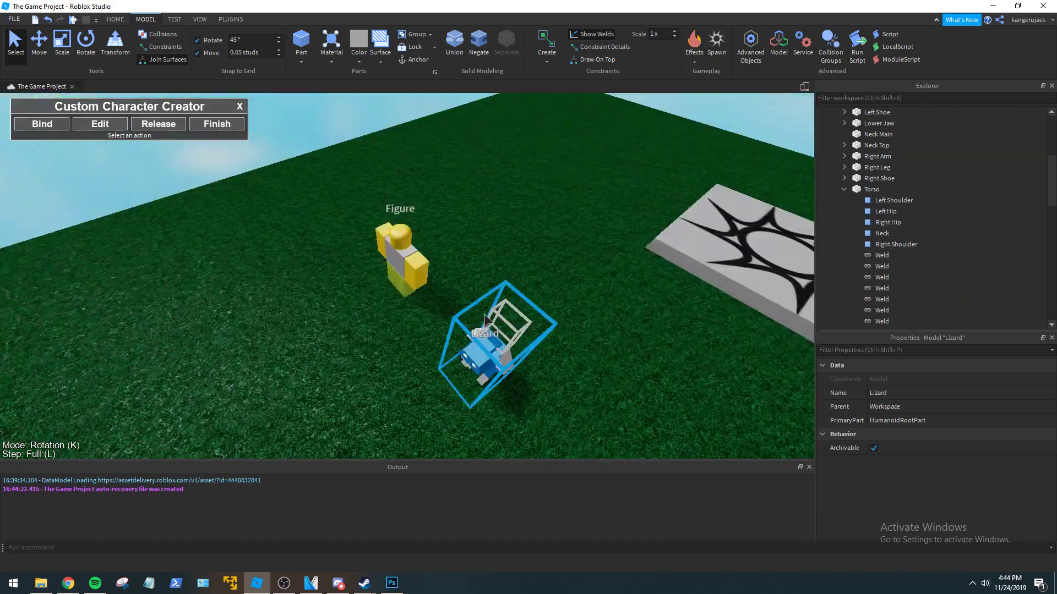
scroll(540, 358, up, 3)
scroll(542, 359, up, 5)
right_drag(541, 358, 540, 352)
scroll(541, 359, down, 4)
scroll(541, 352, up, 3)
scroll(541, 352, down, 4)
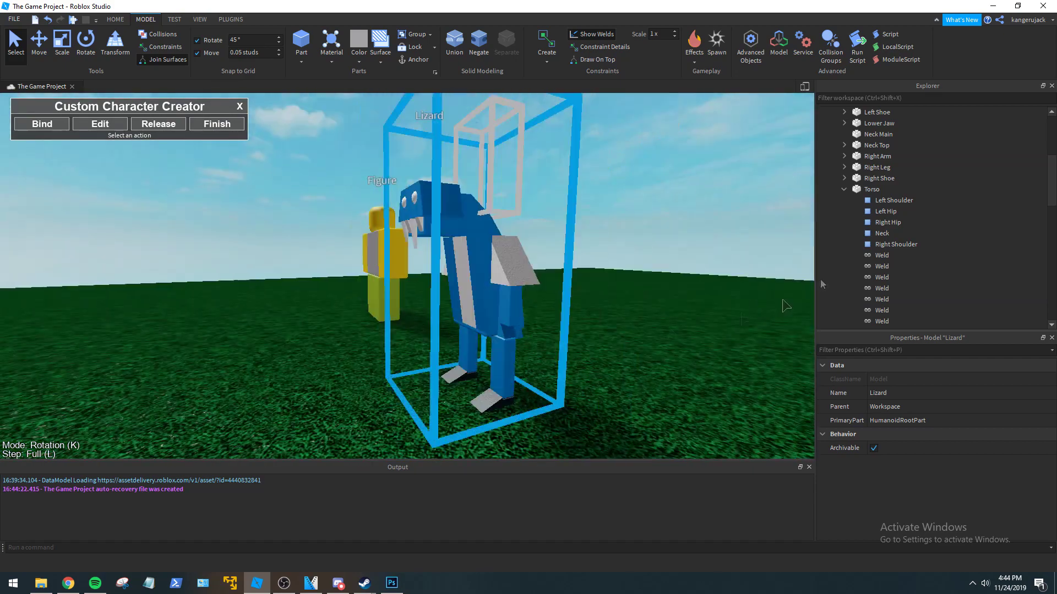
Check which part is assigned as Part1 of the Torso's Left Shoulder joint.
click(877, 201)
click(896, 478)
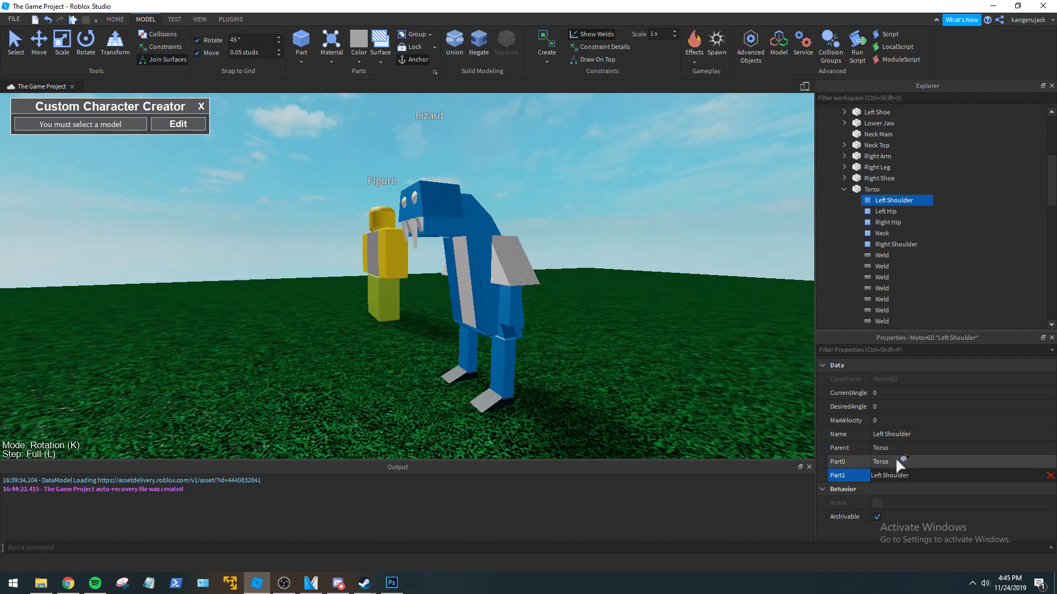
right_drag(679, 401, 520, 382)
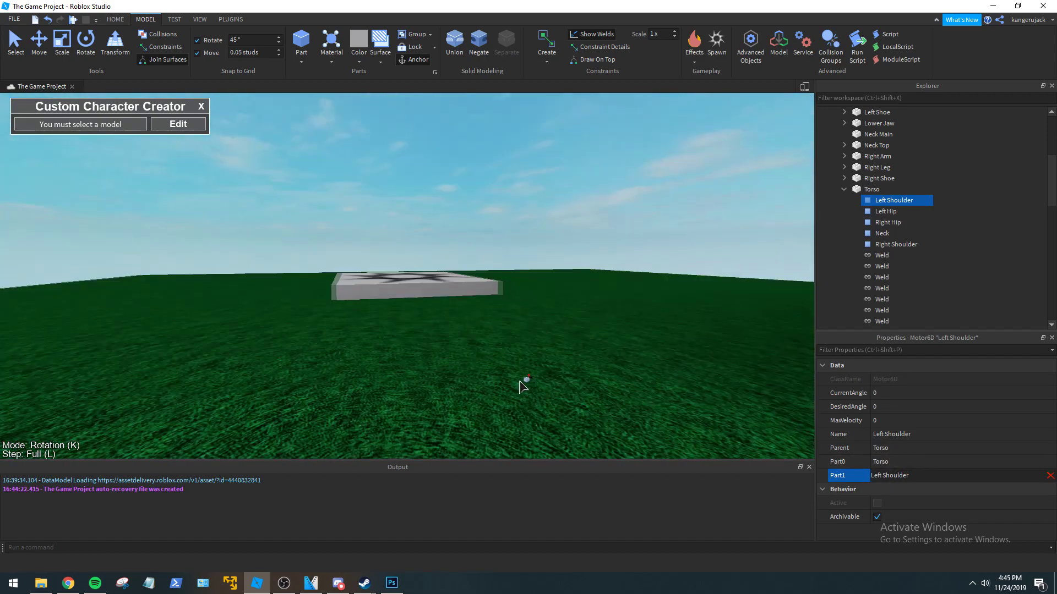
scroll(520, 382, down, 3)
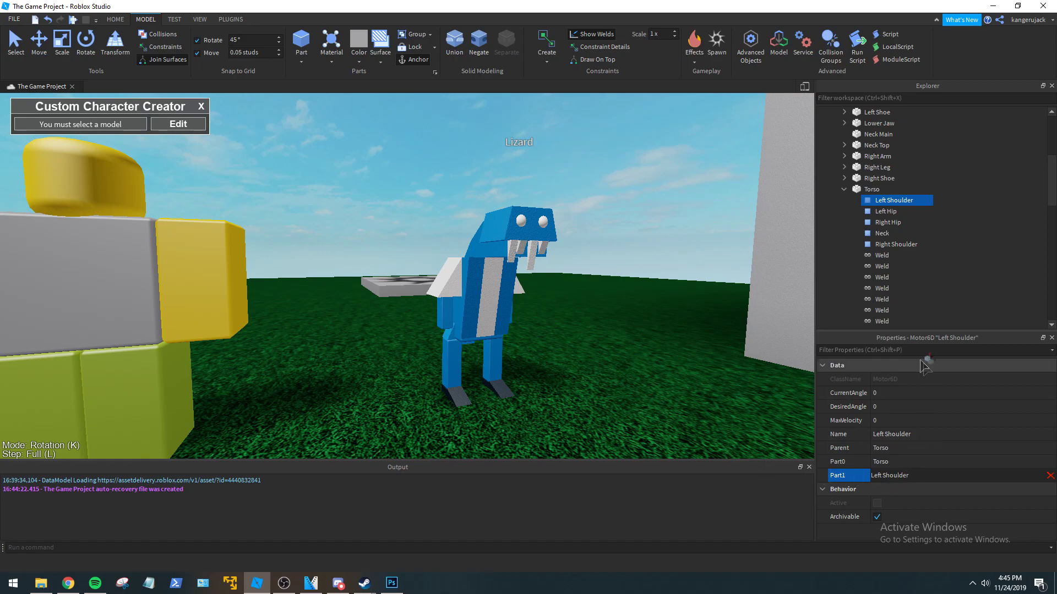
click(996, 269)
Inspect the Lizard's shoulders and arms from the front and both sides to tell left from right.
scroll(930, 239, up, 2)
scroll(647, 282, up, 3)
right_drag(646, 281, 646, 283)
scroll(646, 283, up, 2)
scroll(509, 269, down, 4)
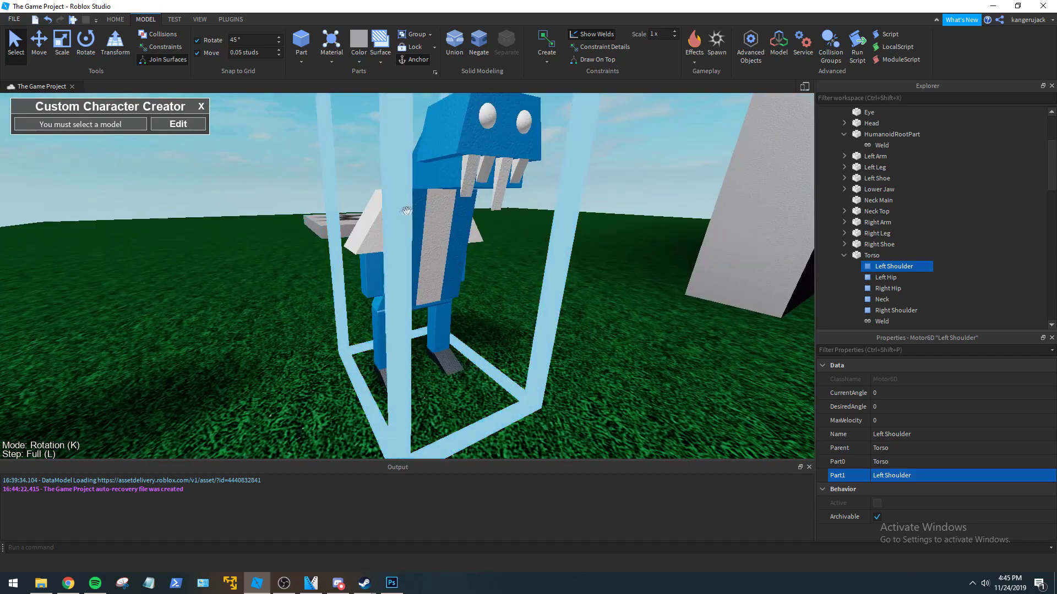
right_drag(416, 214, 418, 213)
right_drag(653, 288, 653, 291)
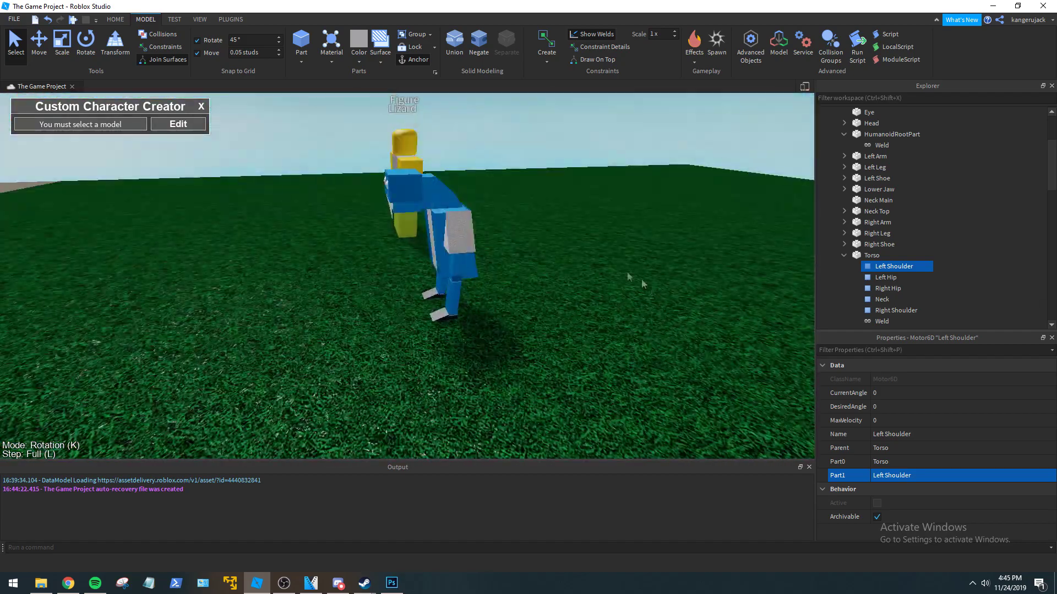
scroll(499, 259, up, 4)
right_drag(499, 259, 500, 258)
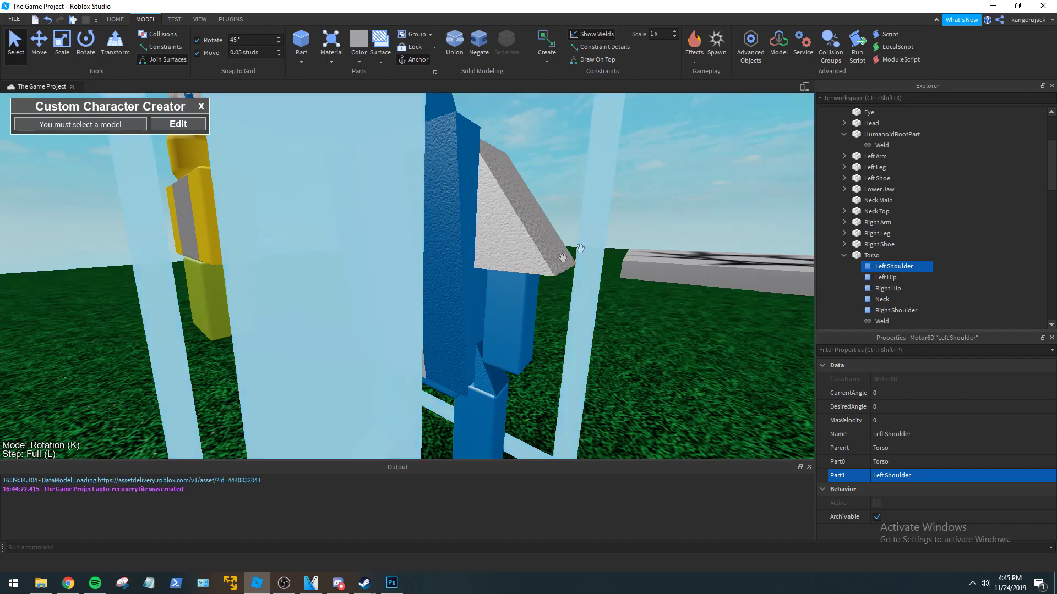
scroll(471, 308, down, 4)
right_drag(591, 251, 592, 251)
right_drag(468, 336, 469, 337)
scroll(469, 338, up, 4)
right_drag(529, 212, 530, 213)
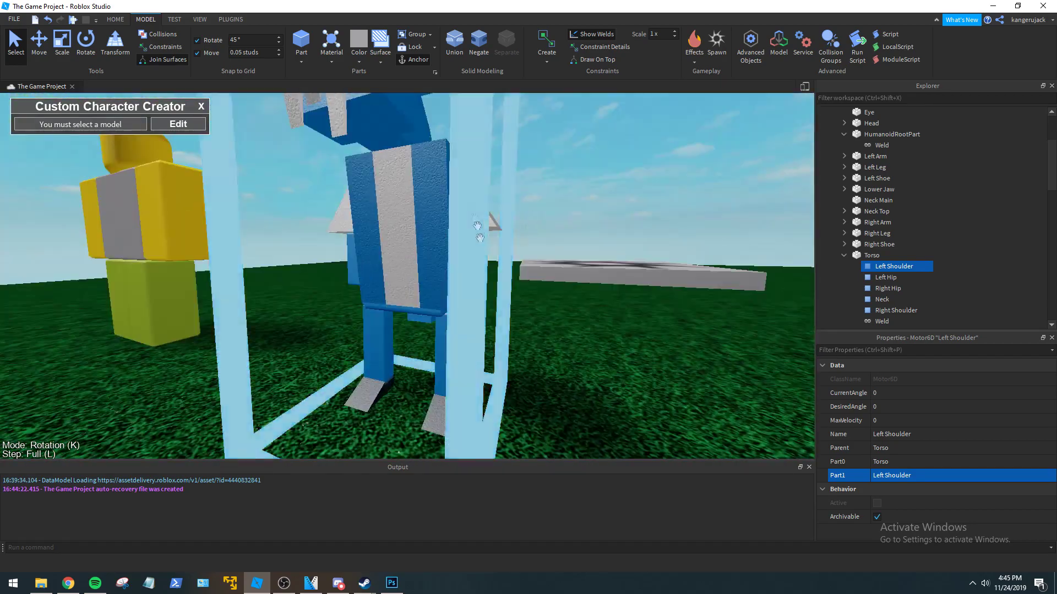
Examine the Lizard's torso, hips and legs from the front and sides.
scroll(512, 257, up, 2)
scroll(512, 257, down, 4)
scroll(376, 219, up, 3)
right_drag(375, 219, 372, 219)
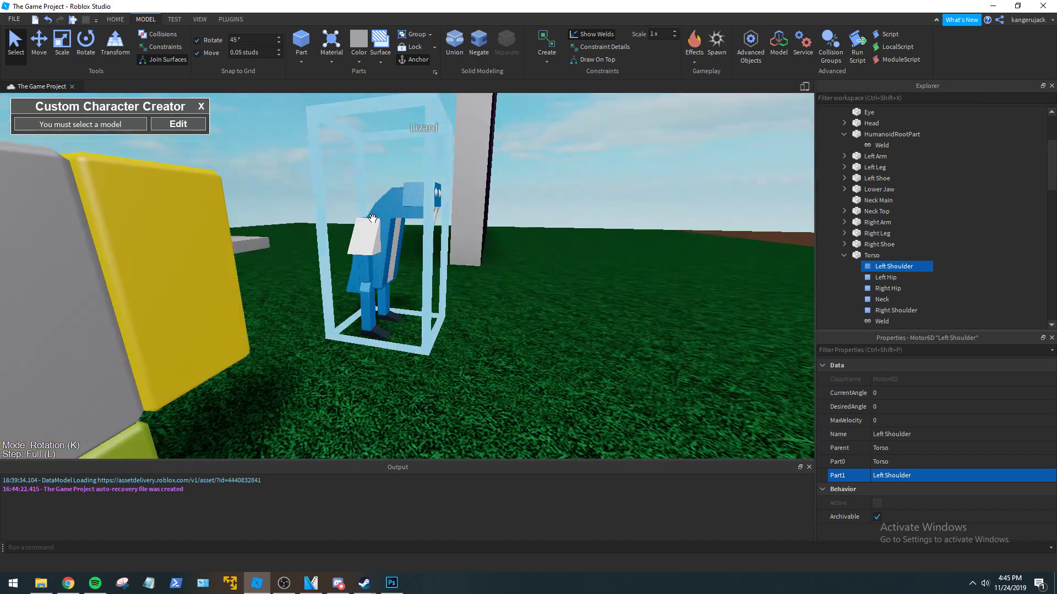
scroll(462, 269, up, 3)
right_drag(462, 269, 463, 269)
right_drag(630, 283, 631, 282)
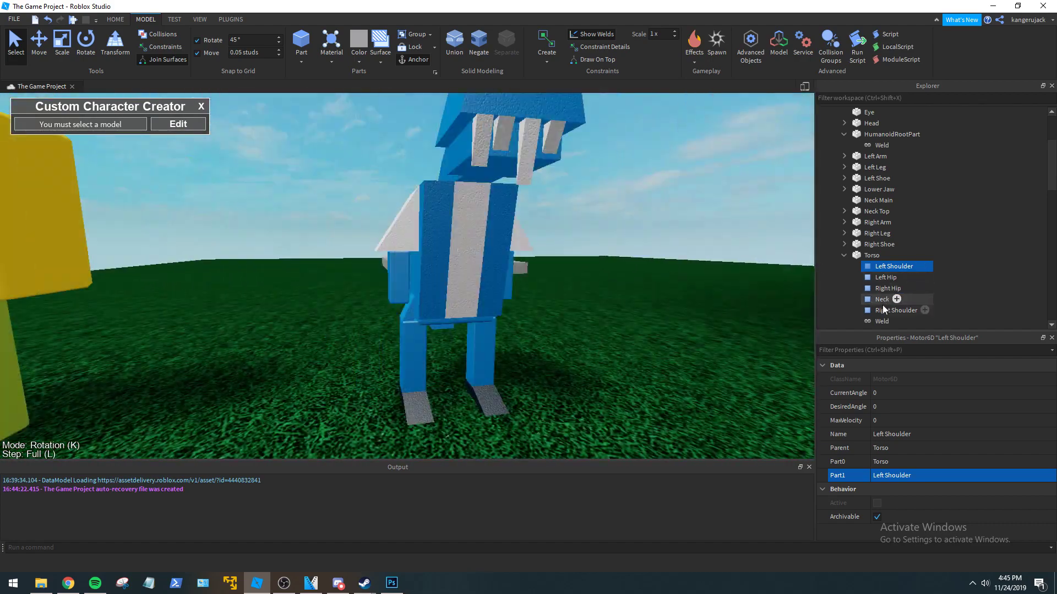
right_drag(518, 361, 523, 341)
scroll(520, 361, up, 3)
scroll(525, 345, down, 5)
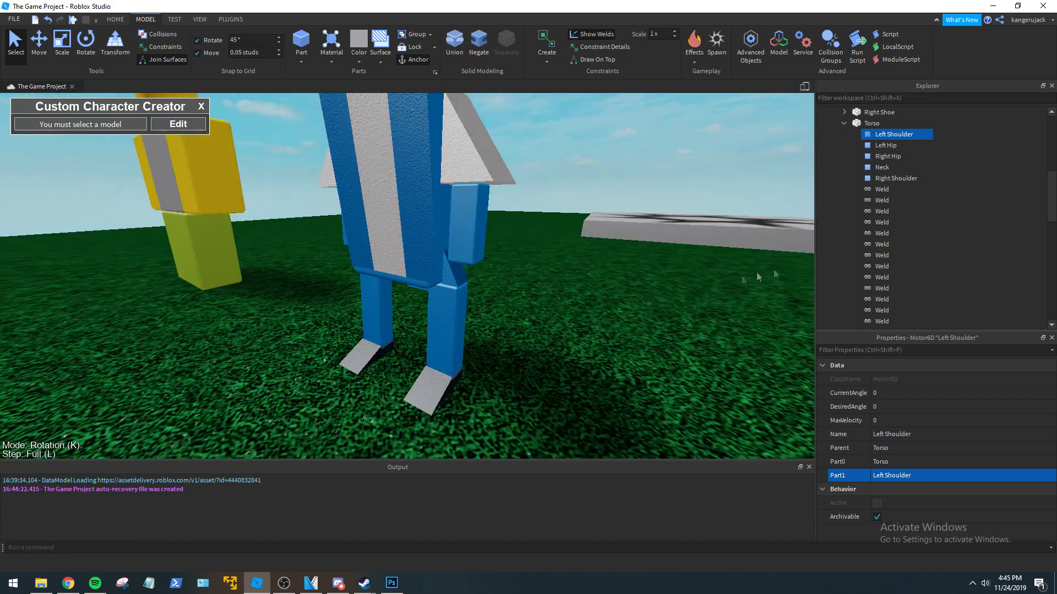
Delete the Motor6D and the Weld from the Lizard's Left Hip.
click(842, 123)
scroll(888, 254, down, 1)
click(880, 245)
click(844, 244)
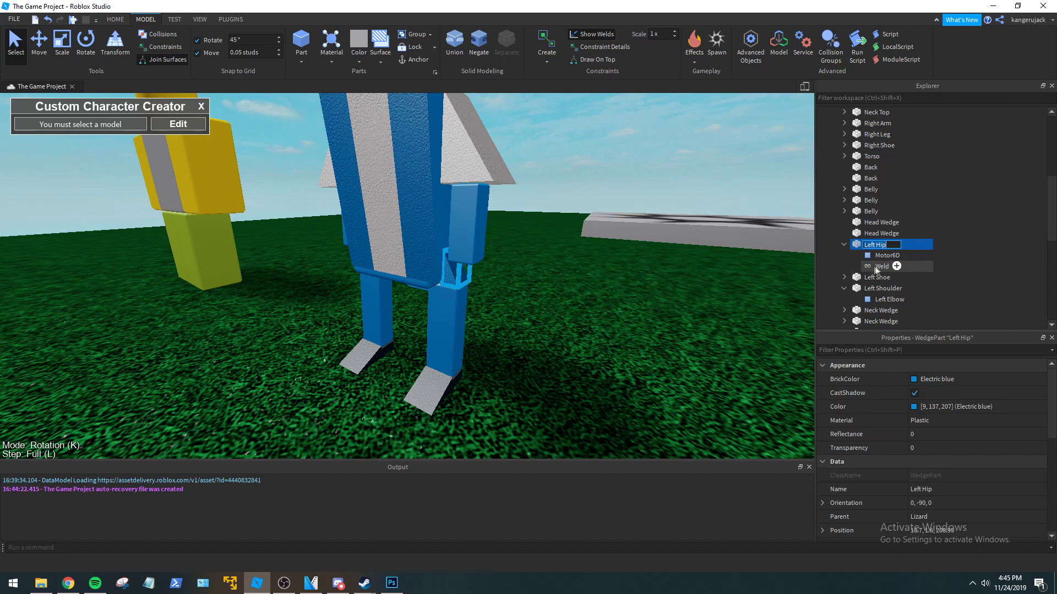
key(Delete)
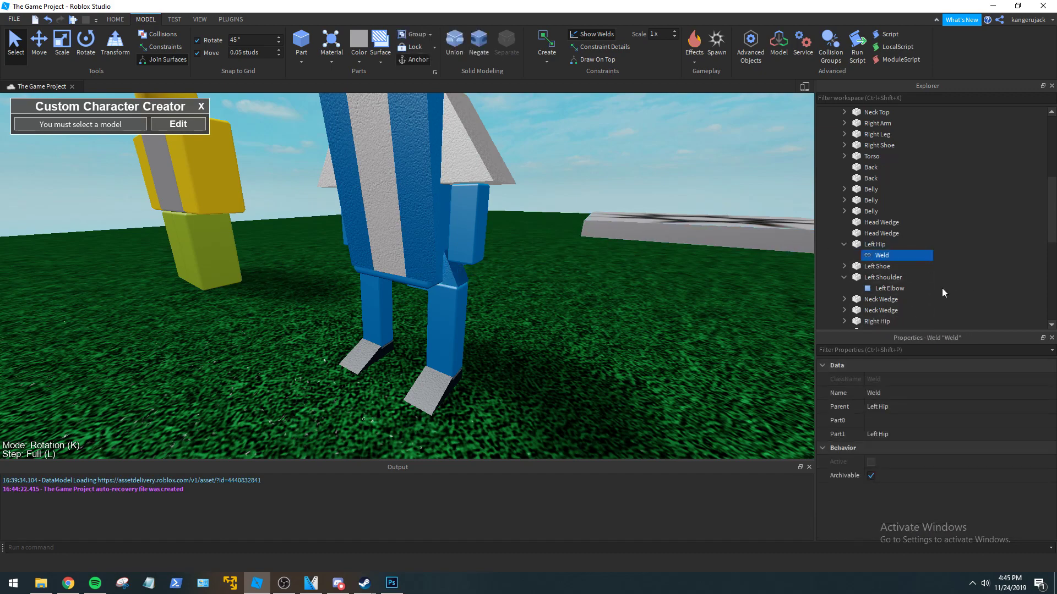
key(Delete)
click(875, 244)
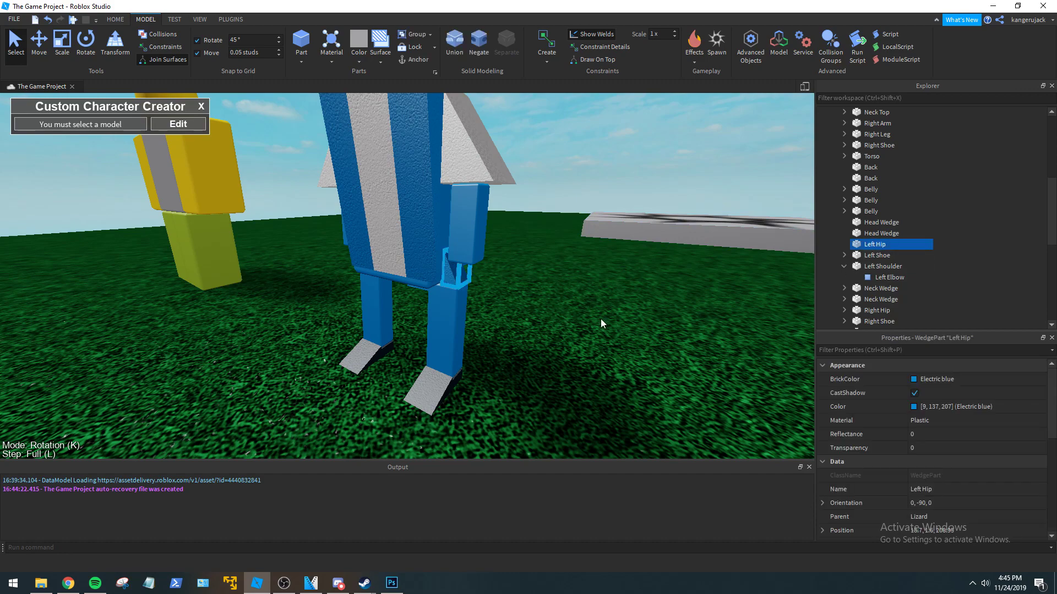
click(595, 322)
Weld the wedge part of the Left Shoe to the shoe's rear block with a weld constraint.
scroll(596, 323, down, 4)
scroll(595, 314, up, 3)
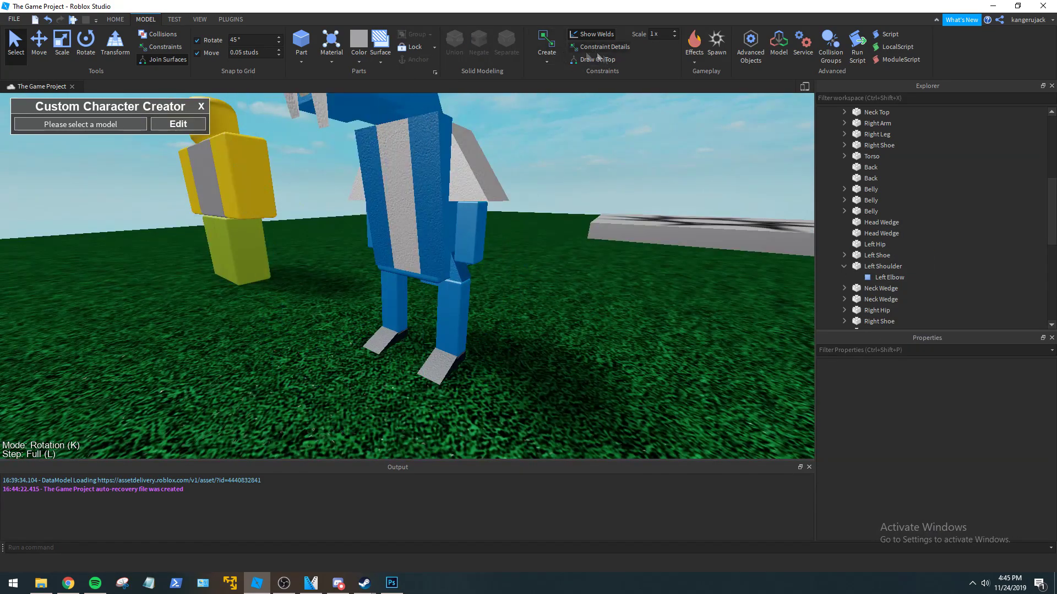
click(541, 60)
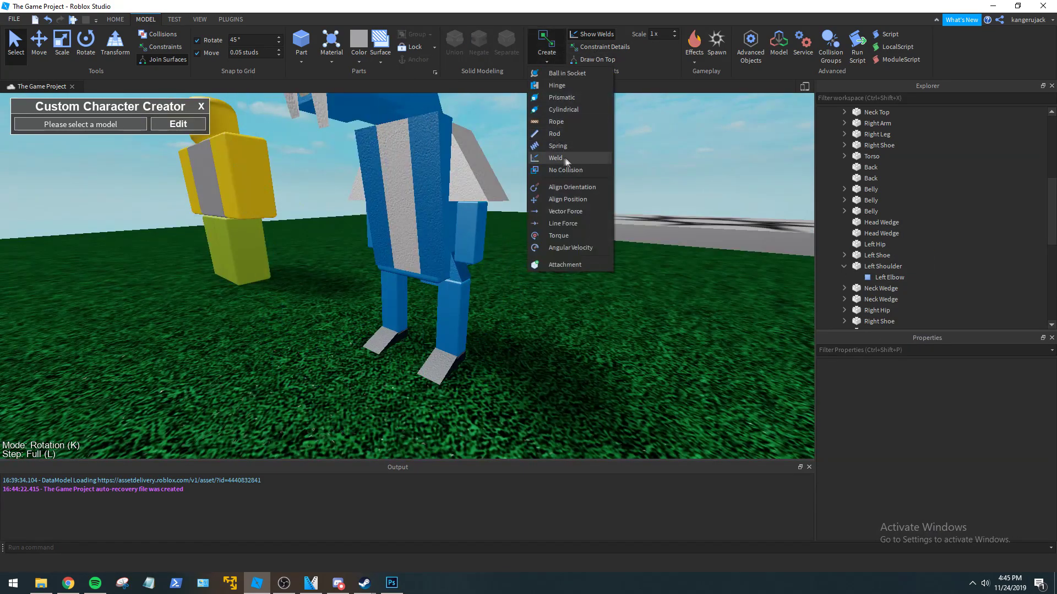
click(688, 253)
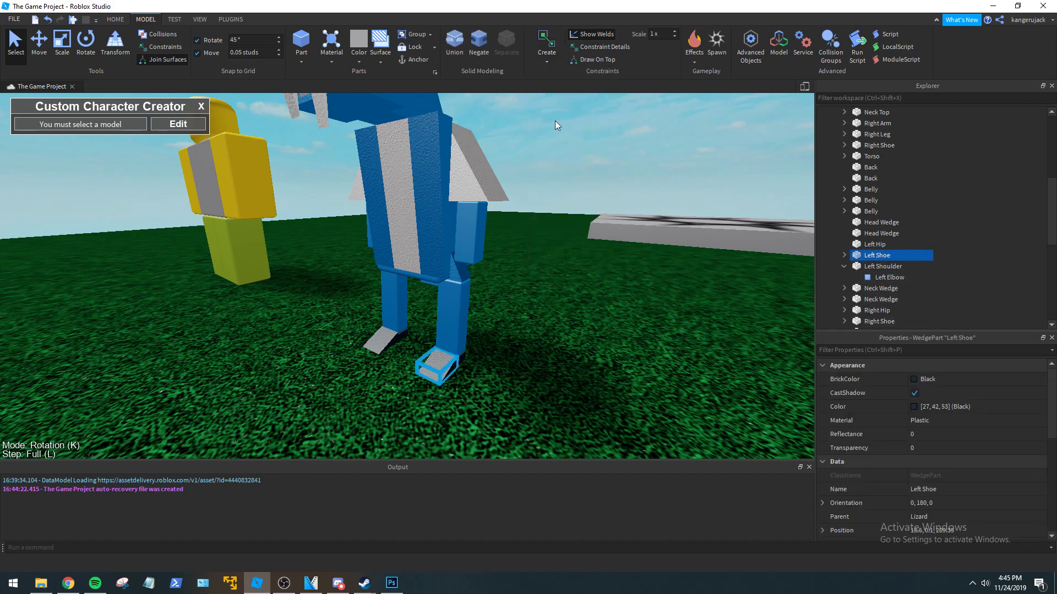
click(545, 57)
click(558, 158)
key(w)
right_drag(559, 355, 560, 359)
click(497, 274)
right_drag(570, 272, 571, 277)
click(475, 290)
Weld the Left Shoe's rear block to the Left Leg.
click(436, 286)
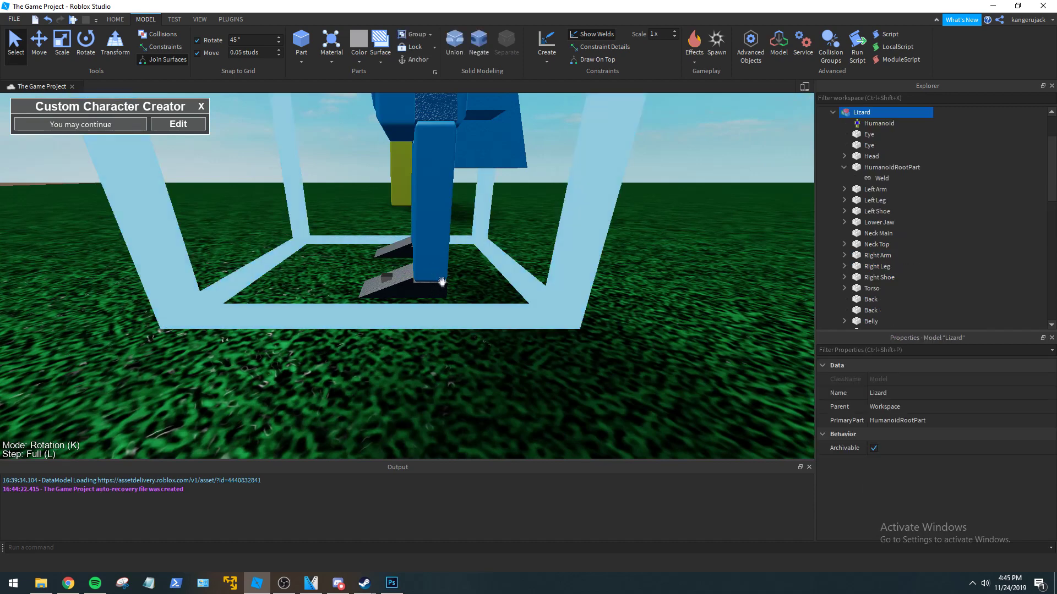
alt+click(431, 291)
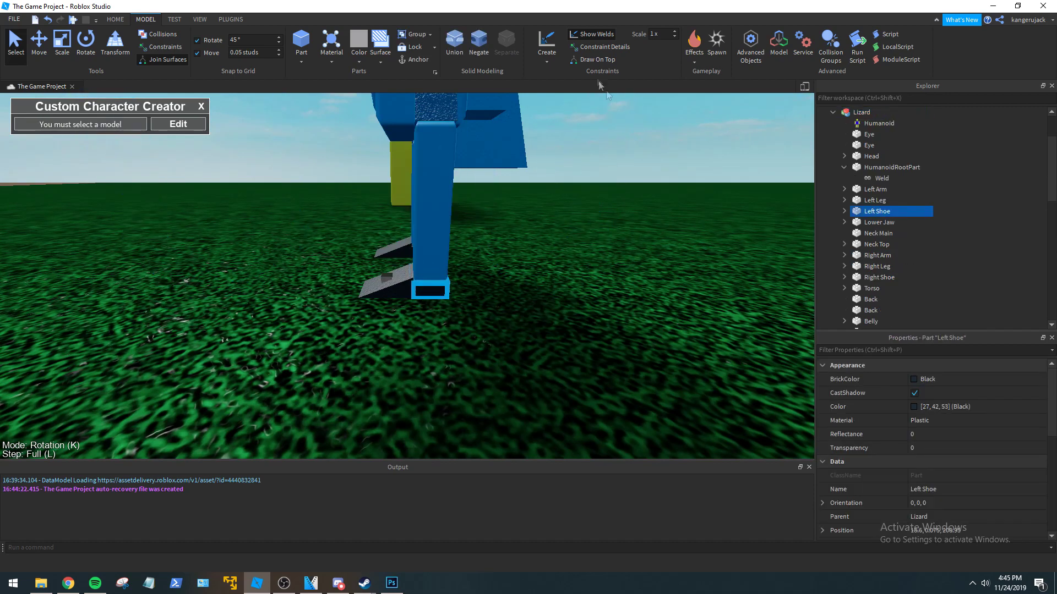
click(548, 58)
click(557, 169)
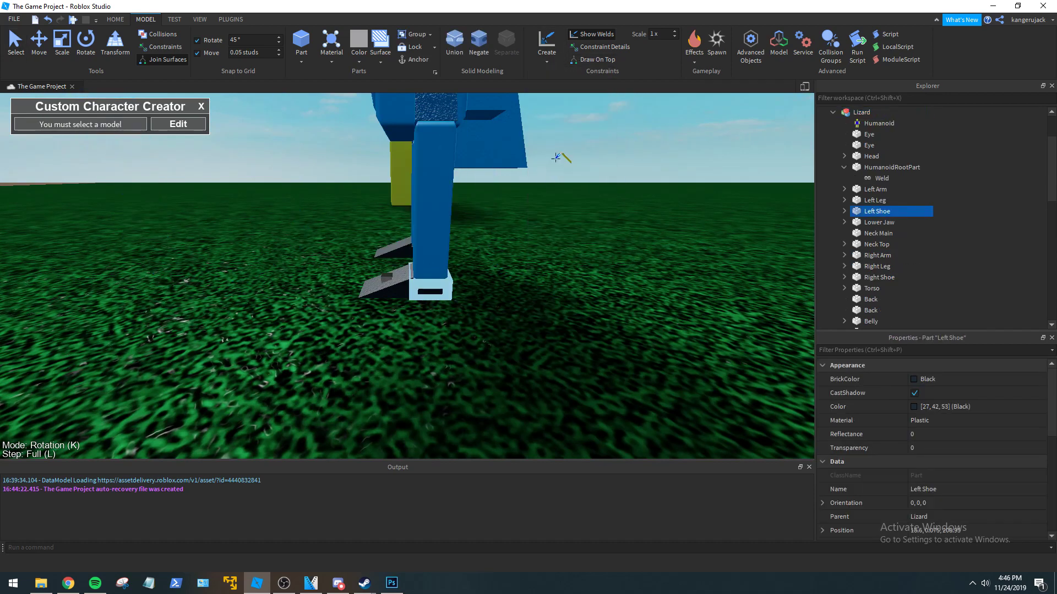
click(433, 263)
right_drag(479, 257, 477, 252)
click(478, 252)
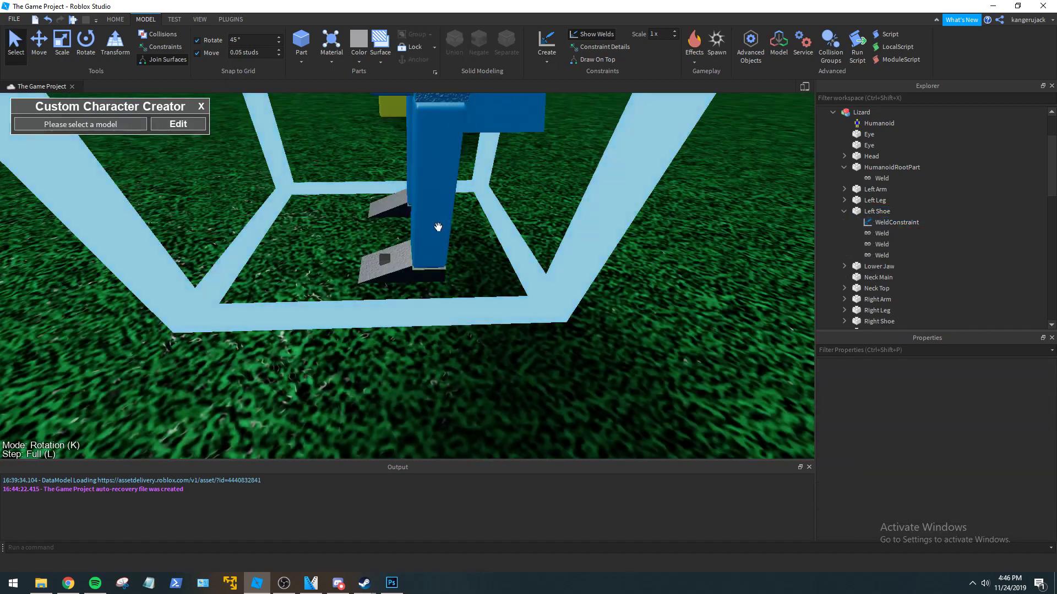
Weld the Left Leg to the Left Hip with a weld constraint.
click(437, 228)
right_drag(540, 242, 540, 240)
click(425, 208)
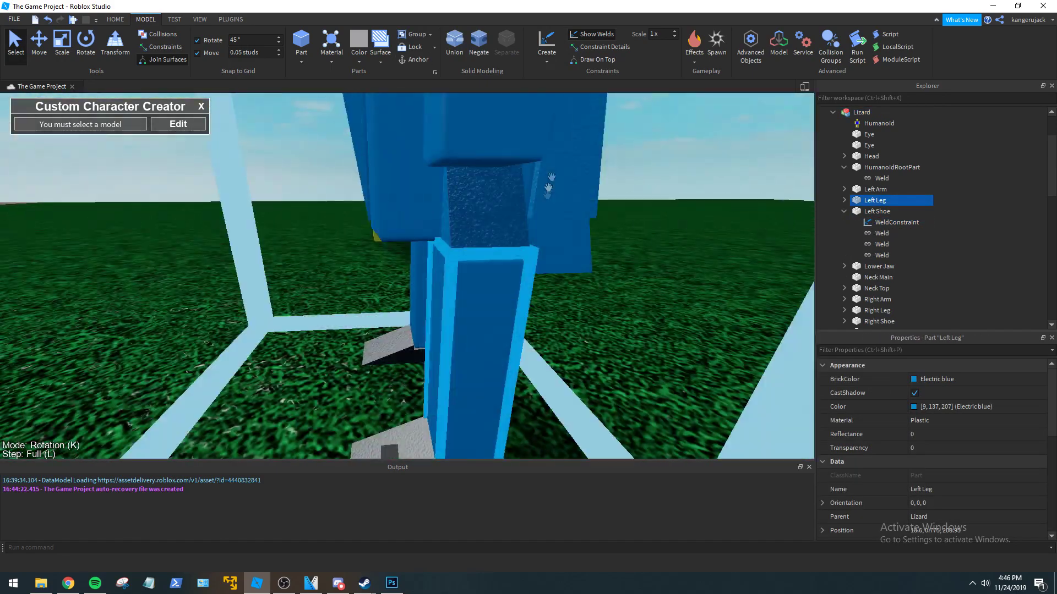
click(553, 61)
click(565, 156)
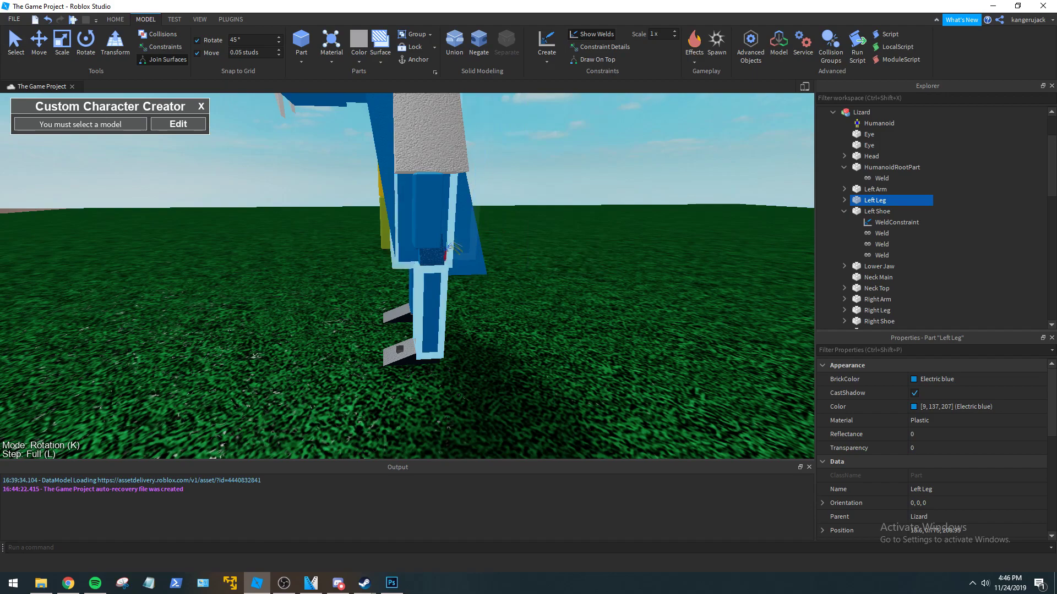
click(433, 263)
click(499, 332)
Weld the wedge part of the Right Shoe to the shoe's rear block.
right_drag(500, 332, 465, 364)
scroll(500, 334, up, 3)
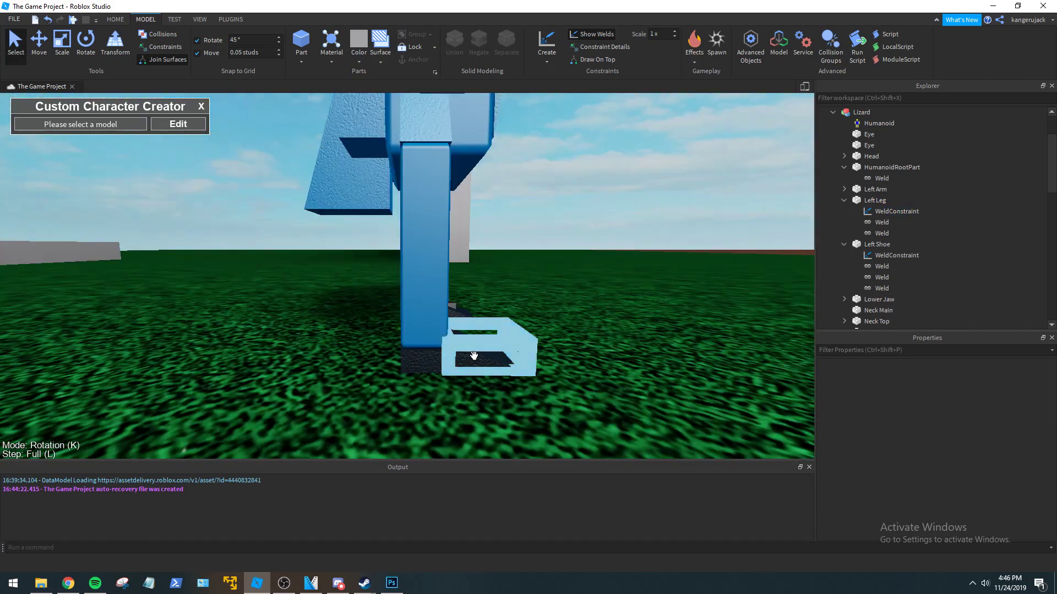
alt+click(472, 357)
click(544, 62)
click(565, 158)
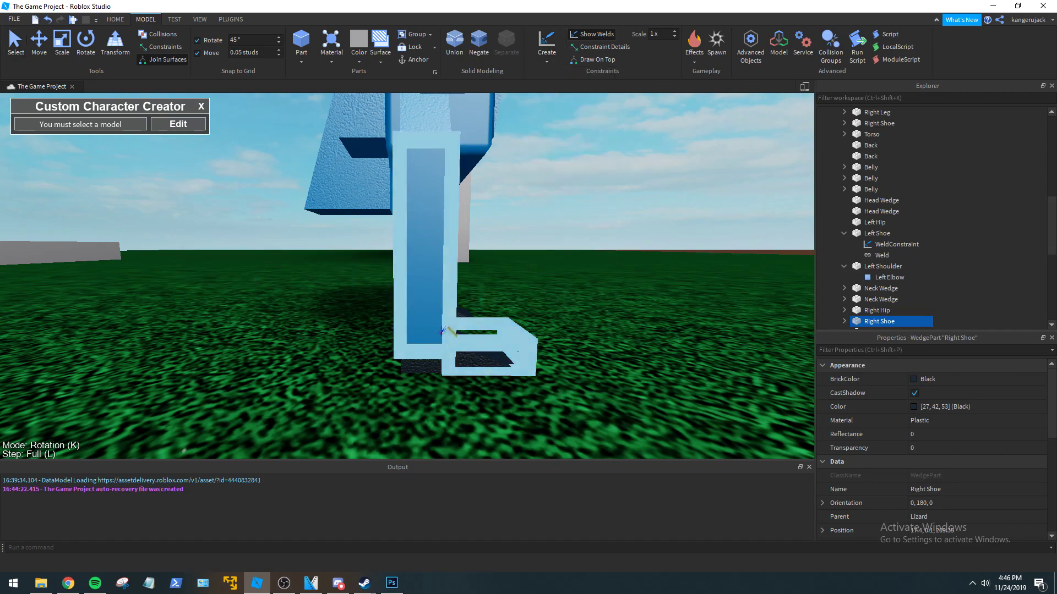
click(431, 359)
click(470, 395)
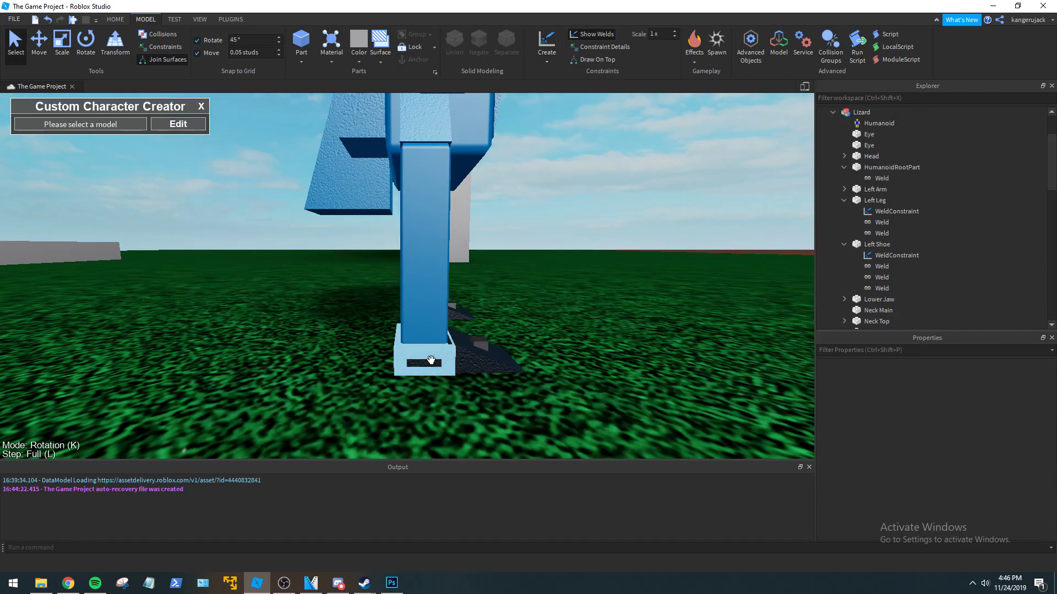
Weld the Right Shoe's rear block to the Right Leg.
click(469, 342)
click(553, 52)
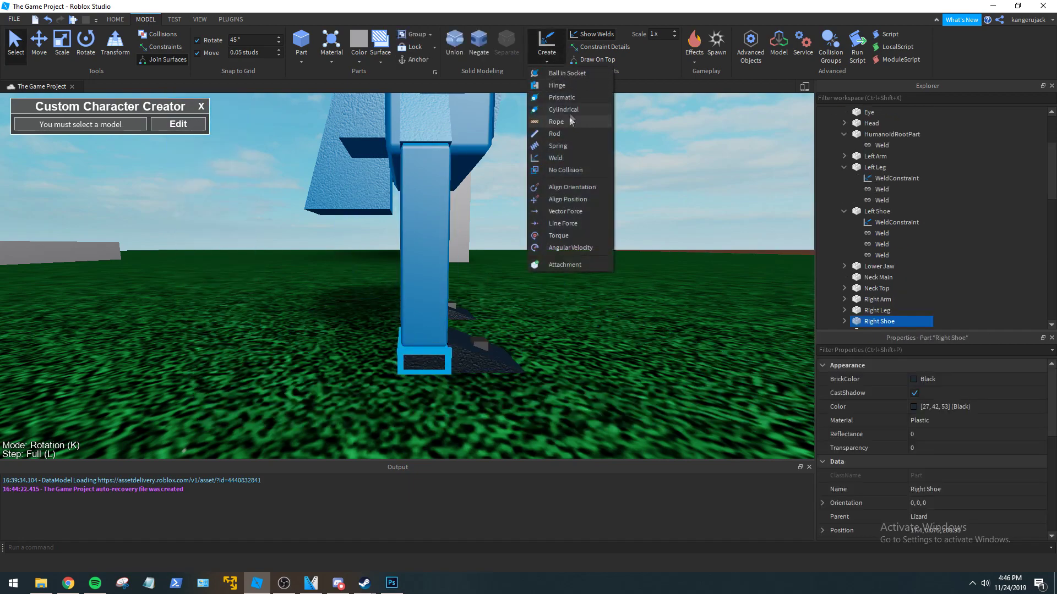
click(557, 158)
click(424, 286)
click(552, 316)
Weld the Right Leg to the Right Hip with a weld constraint.
right_drag(540, 307, 540, 307)
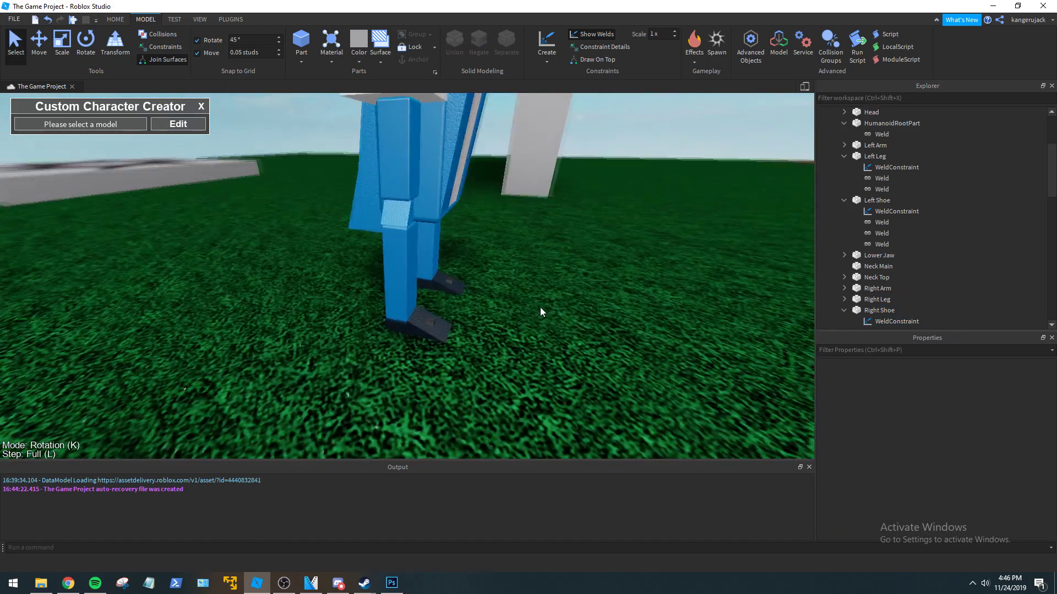
click(401, 270)
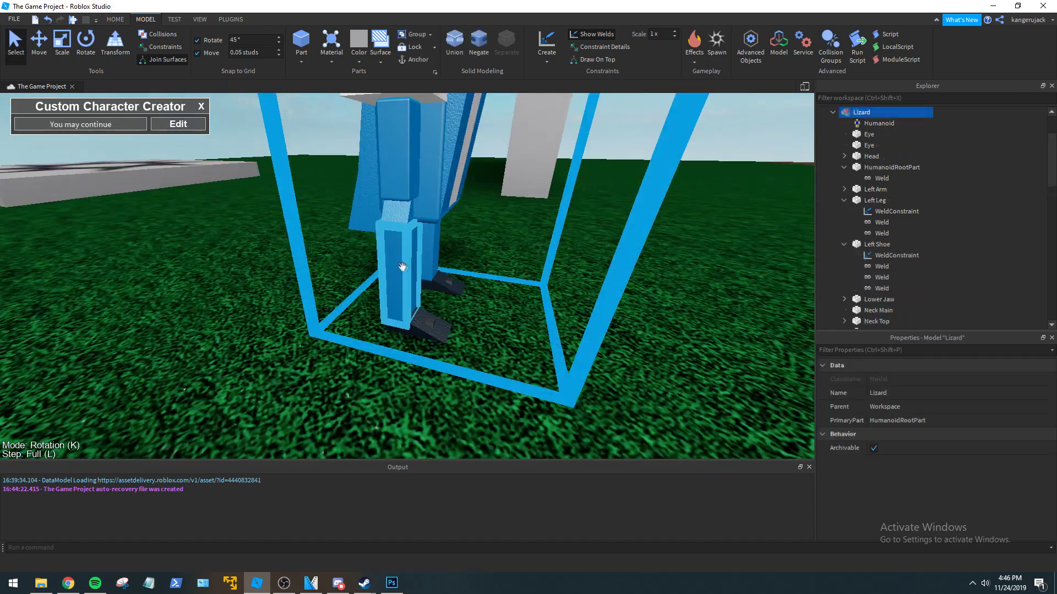
click(555, 55)
click(551, 147)
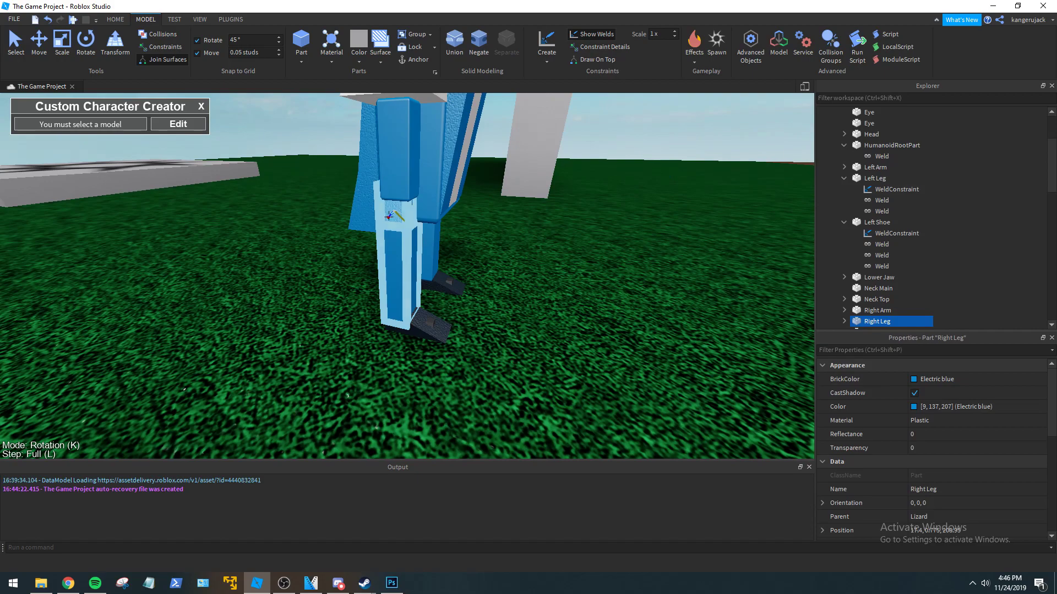
click(390, 216)
click(565, 322)
Weld the Right Arm to the white right shoulder wedge.
right_drag(566, 322, 469, 286)
click(441, 292)
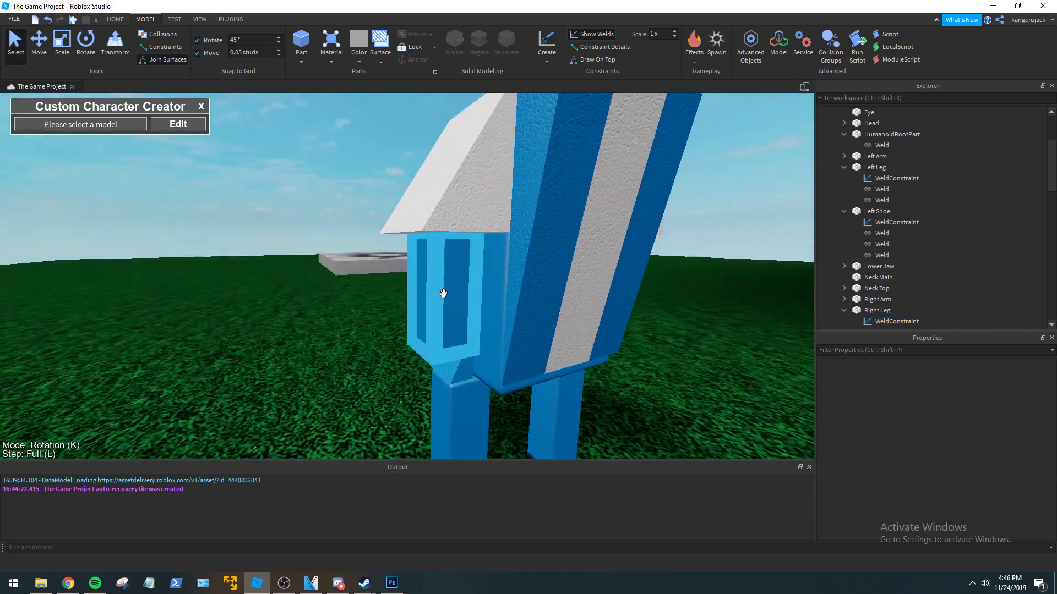
click(544, 60)
click(565, 161)
click(452, 243)
click(467, 188)
Weld the Left Arm to the white left shoulder wedge.
right_drag(606, 255, 606, 255)
click(543, 282)
click(543, 281)
click(546, 44)
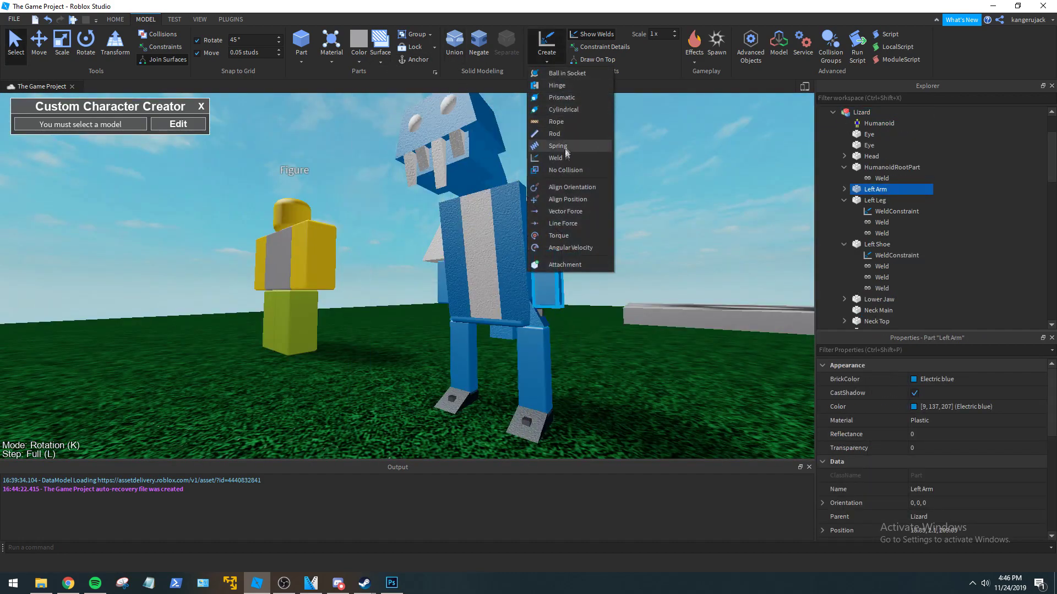
click(566, 148)
click(541, 240)
right_drag(578, 336, 578, 335)
click(579, 336)
Weld both blue Belly wedges to the white middle Belly wedge.
right_drag(430, 274, 430, 258)
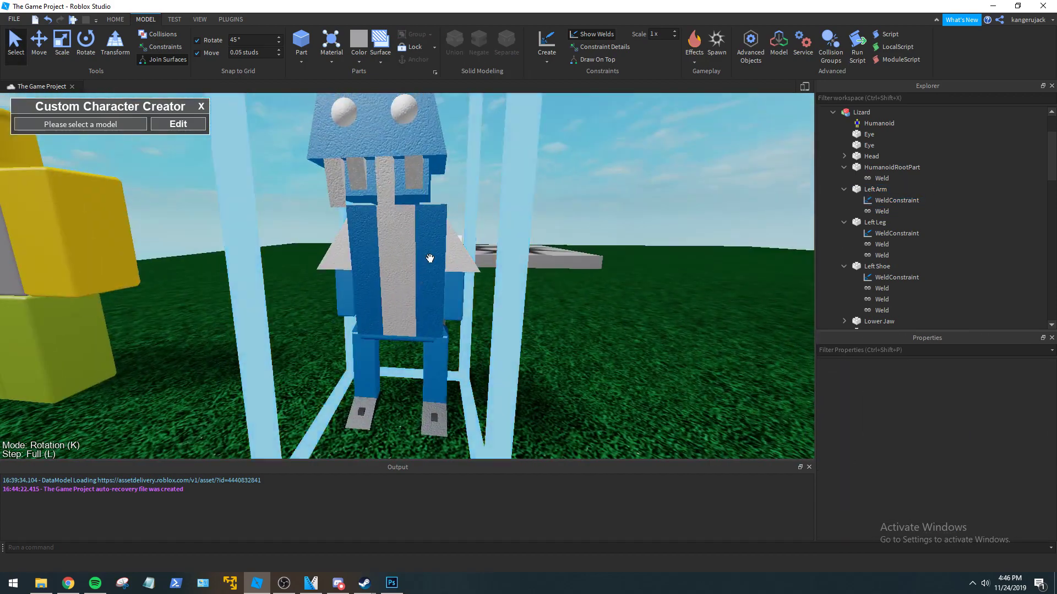
scroll(425, 260, up, 3)
scroll(429, 258, down, 3)
click(430, 259)
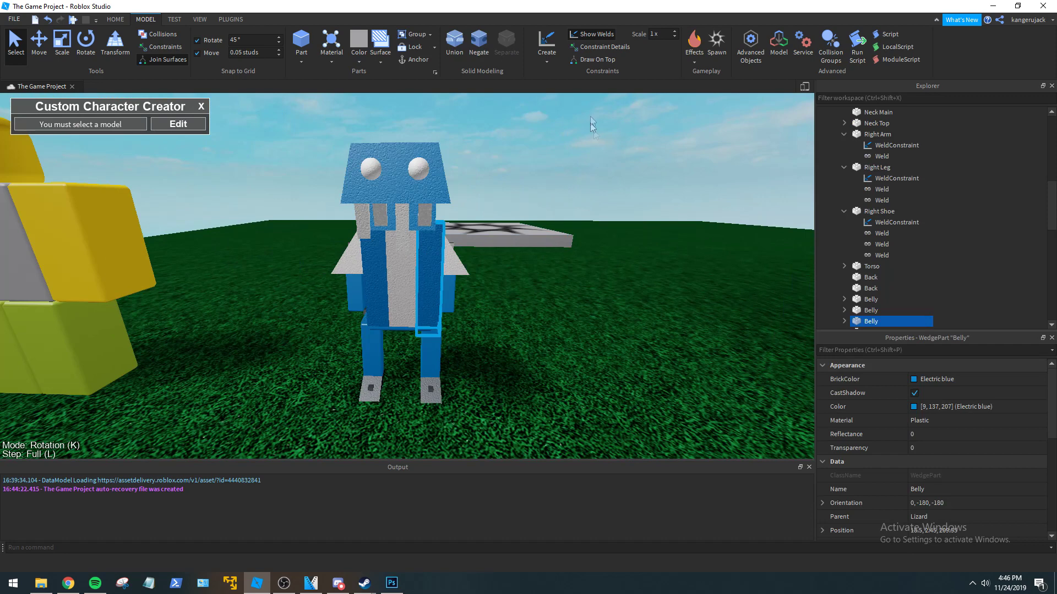
click(434, 259)
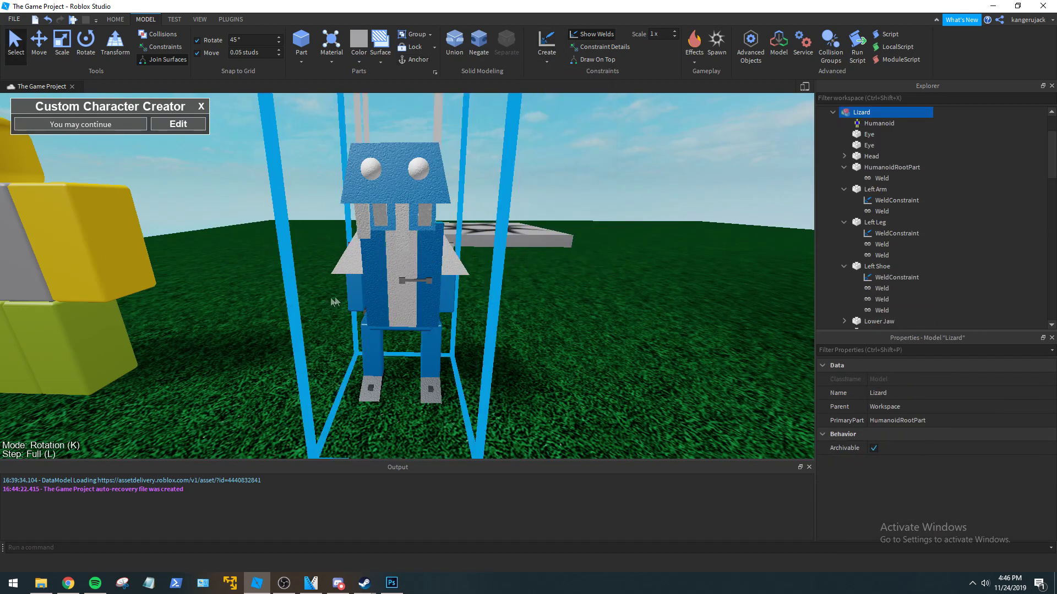
click(383, 271)
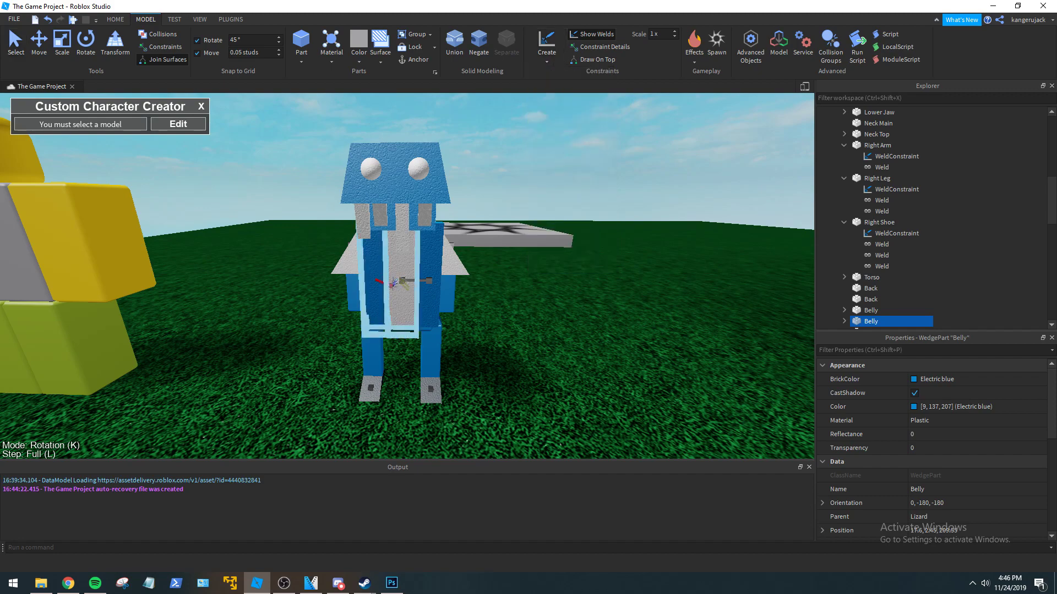
click(406, 252)
click(404, 254)
Weld the white middle Belly wedge to the Torso.
right_drag(404, 254, 449, 286)
click(471, 262)
click(533, 295)
Weld the outer Back wedge to the neighbouring Back wedge.
right_drag(535, 297, 522, 271)
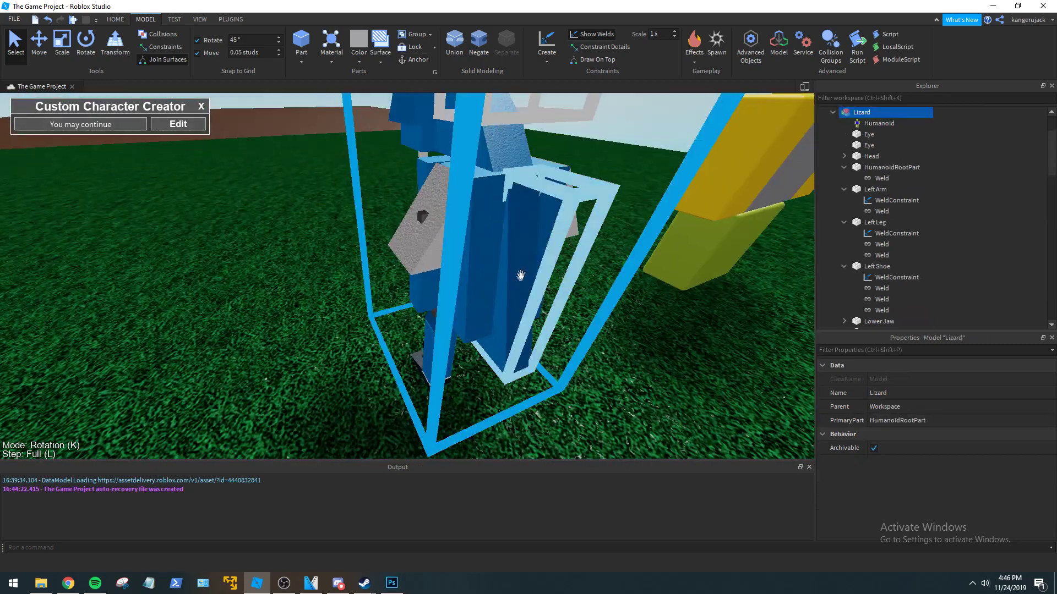
click(522, 271)
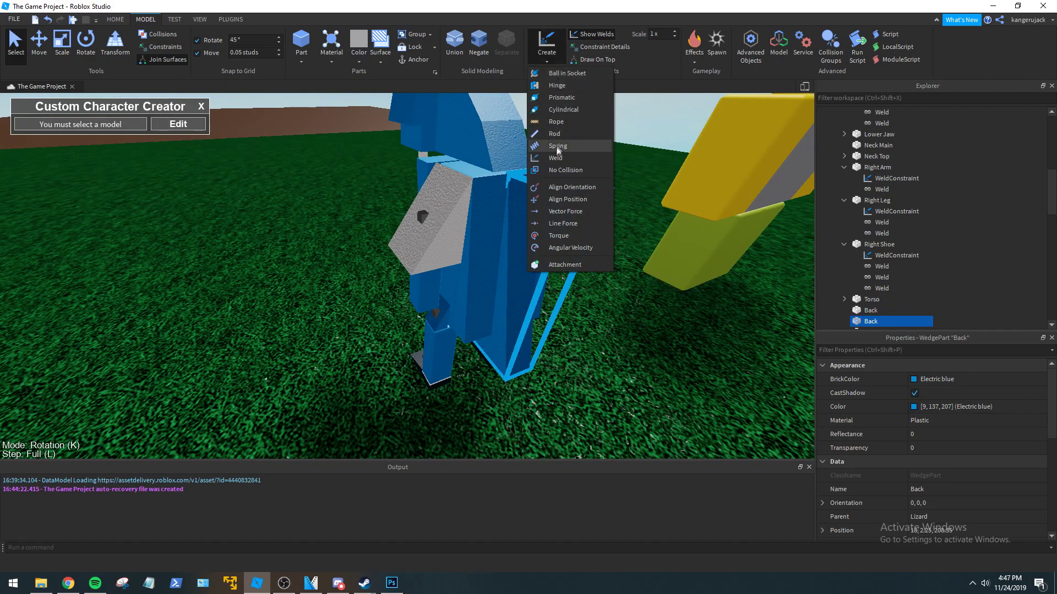
click(557, 157)
click(519, 222)
Weld the Back wedge adjoining the Torso to the Torso itself, undoing any weld to a wrong part.
click(488, 236)
alt+click(481, 252)
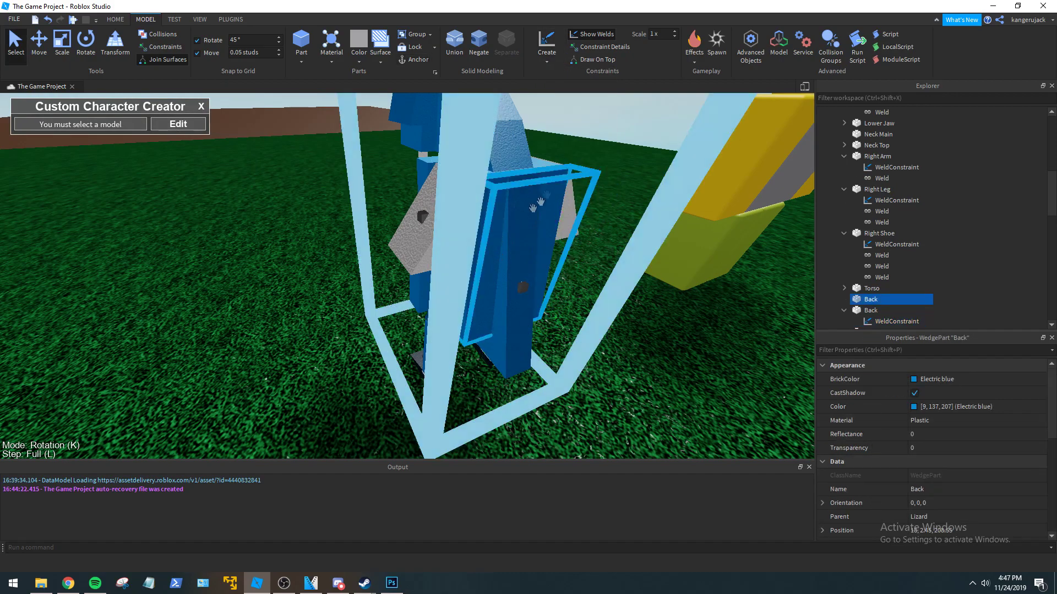
click(546, 41)
right_drag(578, 118, 542, 242)
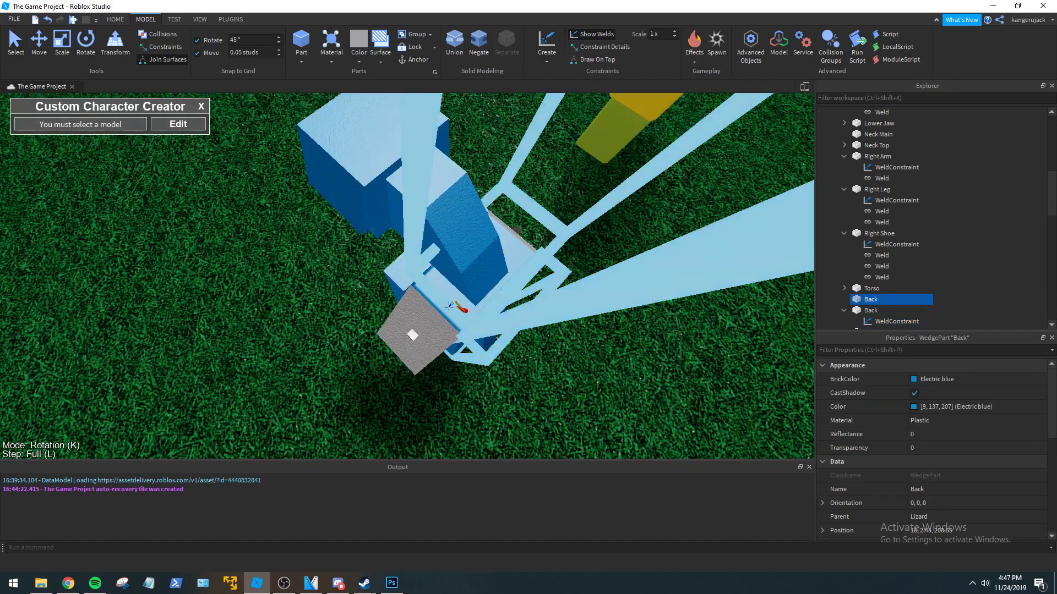
click(449, 306)
key(ctrl+z)
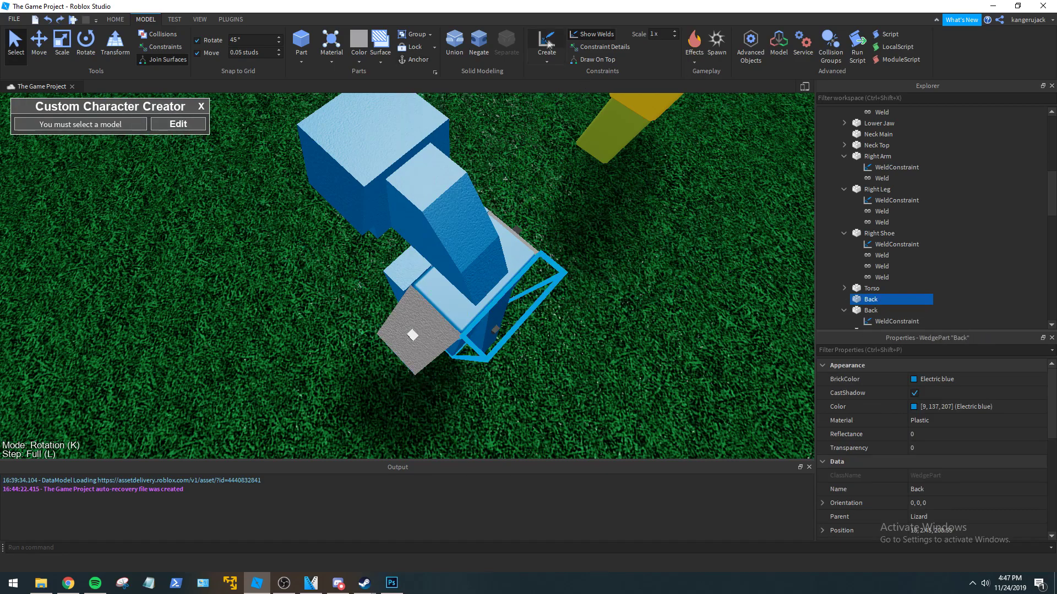
click(443, 303)
right_drag(556, 316, 505, 331)
click(539, 302)
Weld the rear Neck Wedge to the adjacent horizontal neck block.
alt+click(452, 306)
click(548, 41)
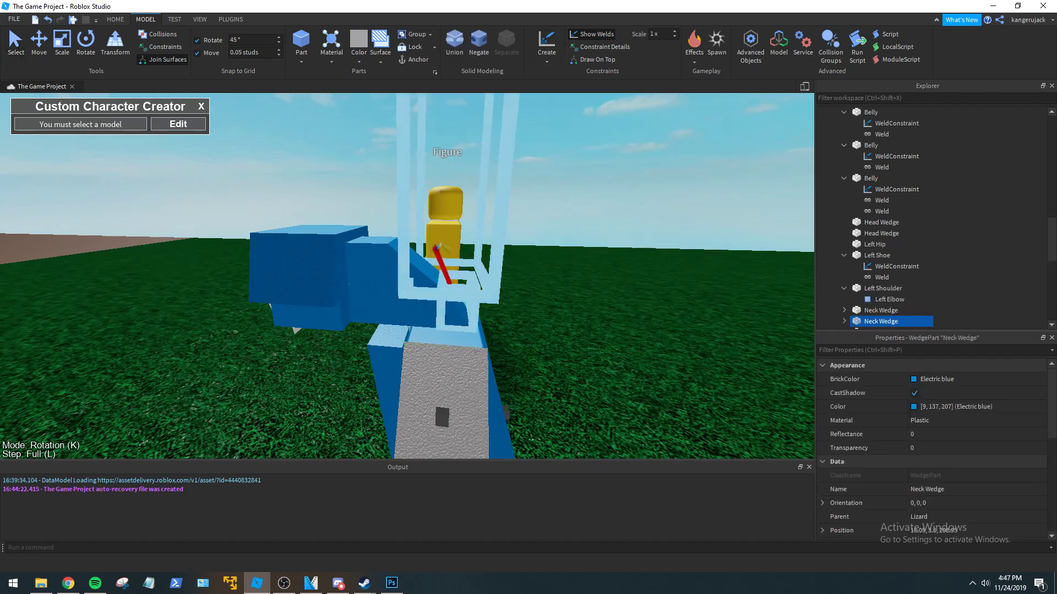
click(410, 304)
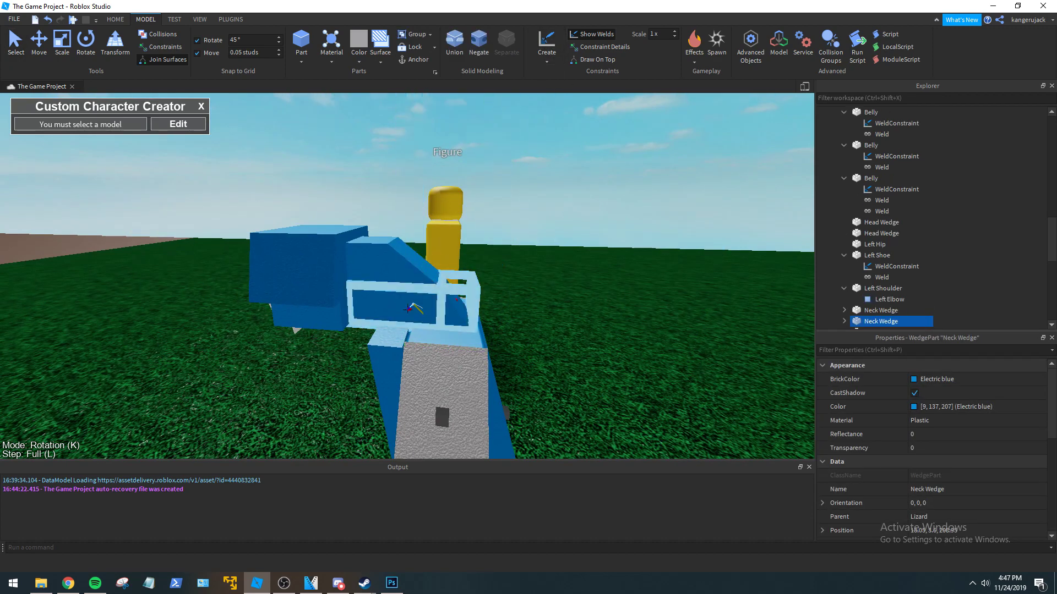
Weld the upper Neck Wedge to the horizontal Neck Main block below it.
click(419, 268)
click(419, 269)
right_drag(463, 274, 511, 292)
click(616, 318)
alt+click(426, 261)
click(510, 324)
click(378, 288)
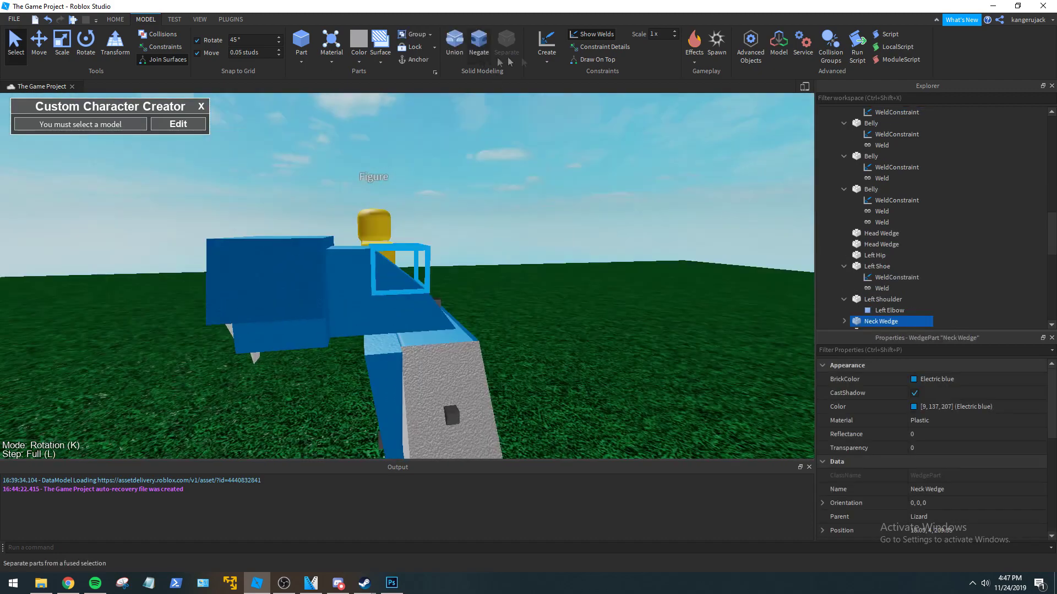
click(378, 315)
right_drag(385, 317, 388, 301)
click(390, 271)
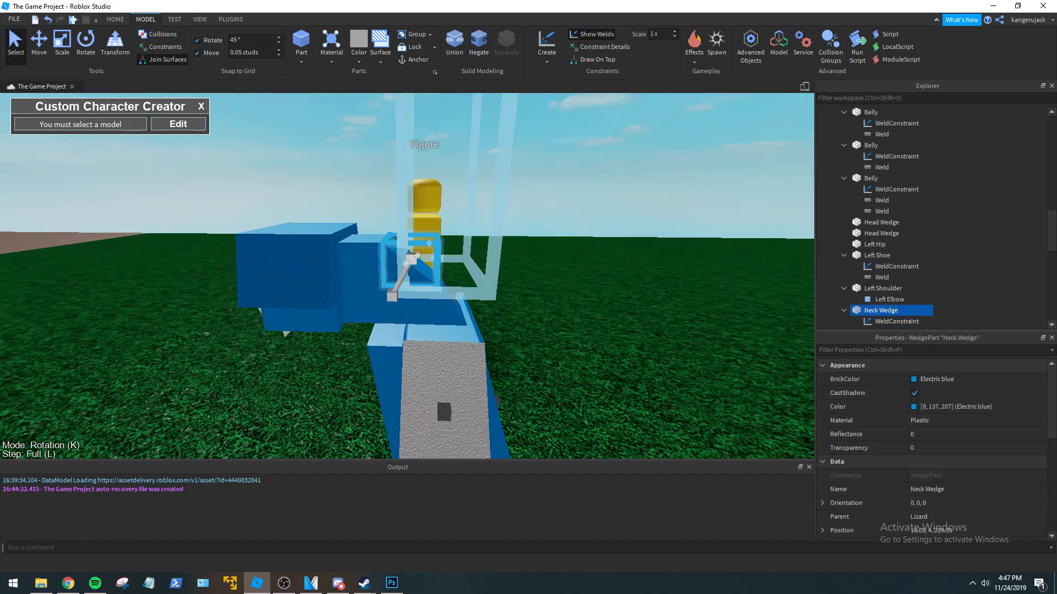
Weld the Neck Top block to the Neck Main block beneath it.
click(360, 266)
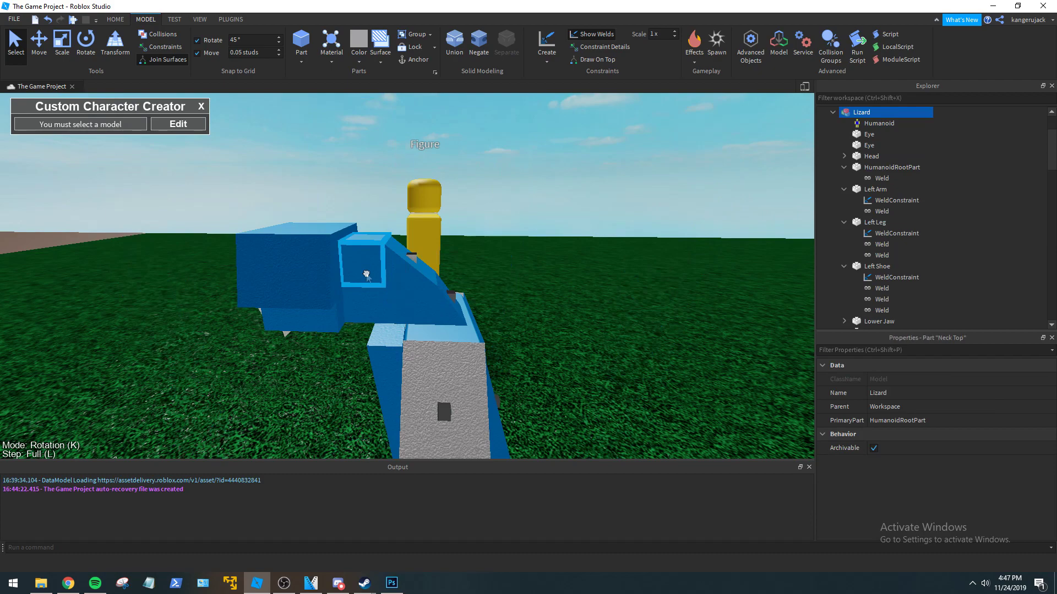
click(548, 52)
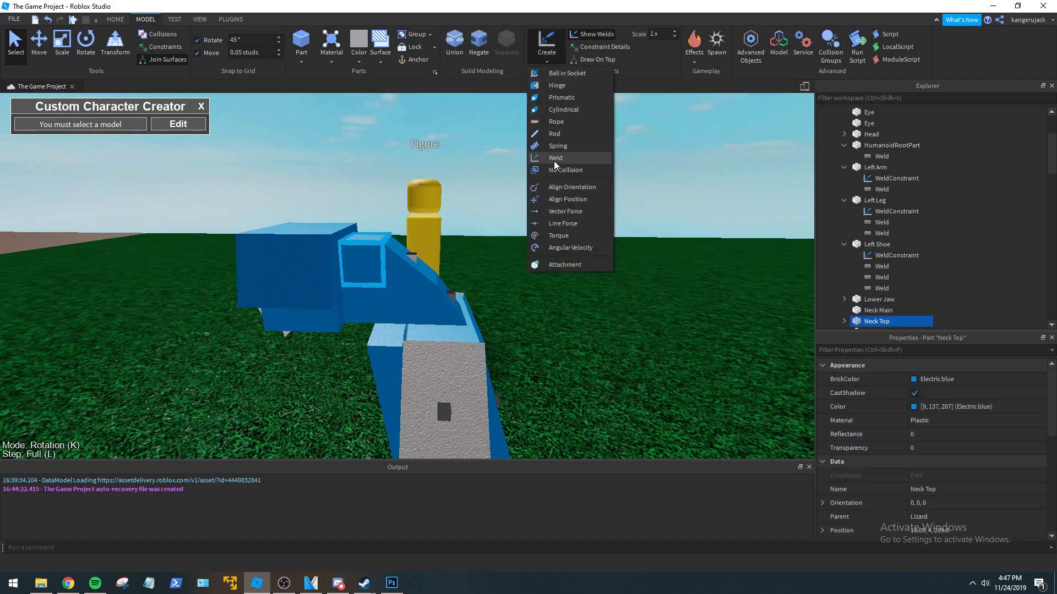
click(554, 162)
click(397, 303)
Create a weld constraint joining the Neck Main block to another part of the Lizard.
right_drag(534, 302, 556, 305)
click(421, 318)
click(401, 307)
click(550, 59)
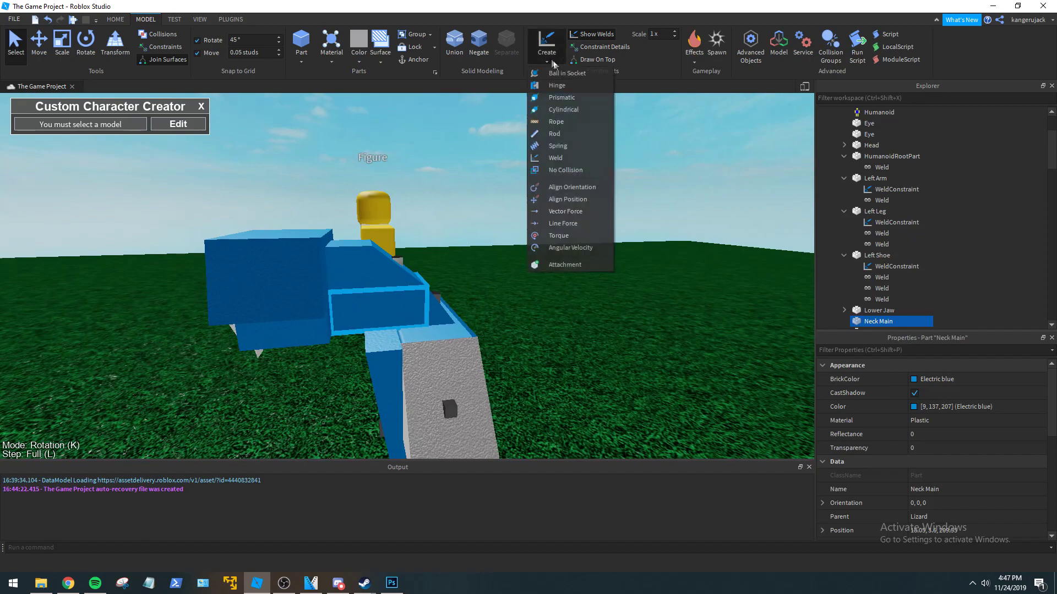
click(556, 162)
right_drag(472, 222, 535, 223)
click(483, 145)
Weld the Head Wedge on the Lizard's left side to the Head.
scroll(535, 222, down, 3)
click(618, 289)
right_drag(619, 289, 618, 289)
click(553, 221)
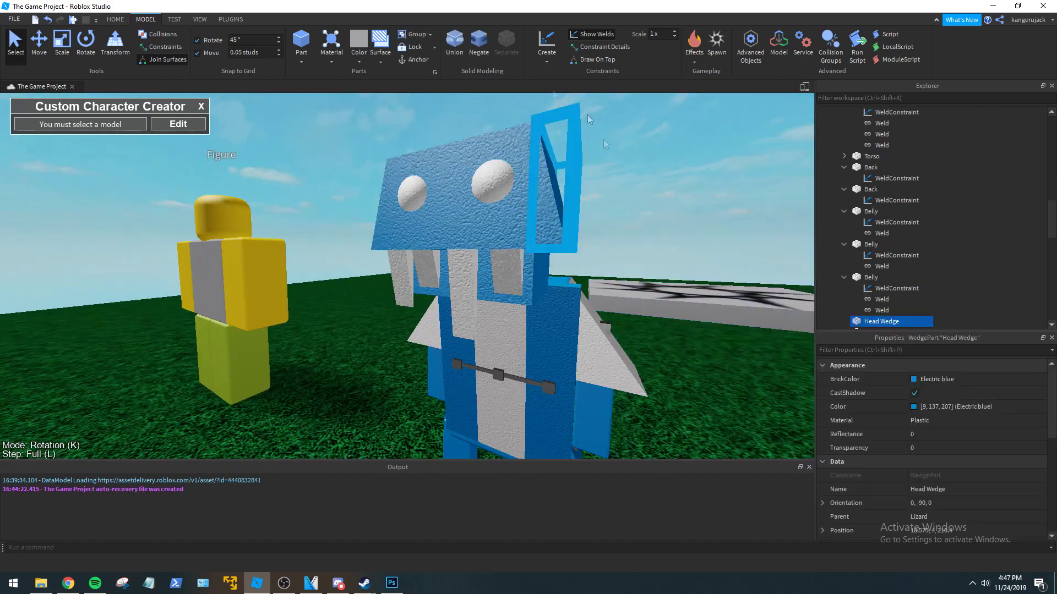
click(550, 65)
click(558, 158)
right_drag(565, 219, 564, 219)
scroll(564, 219, down, 3)
click(444, 226)
Weld the Head Wedge on the Lizard's right side to the Head and clear the selection.
right_drag(484, 223, 484, 223)
alt+click(496, 214)
right_drag(586, 197, 484, 122)
click(544, 57)
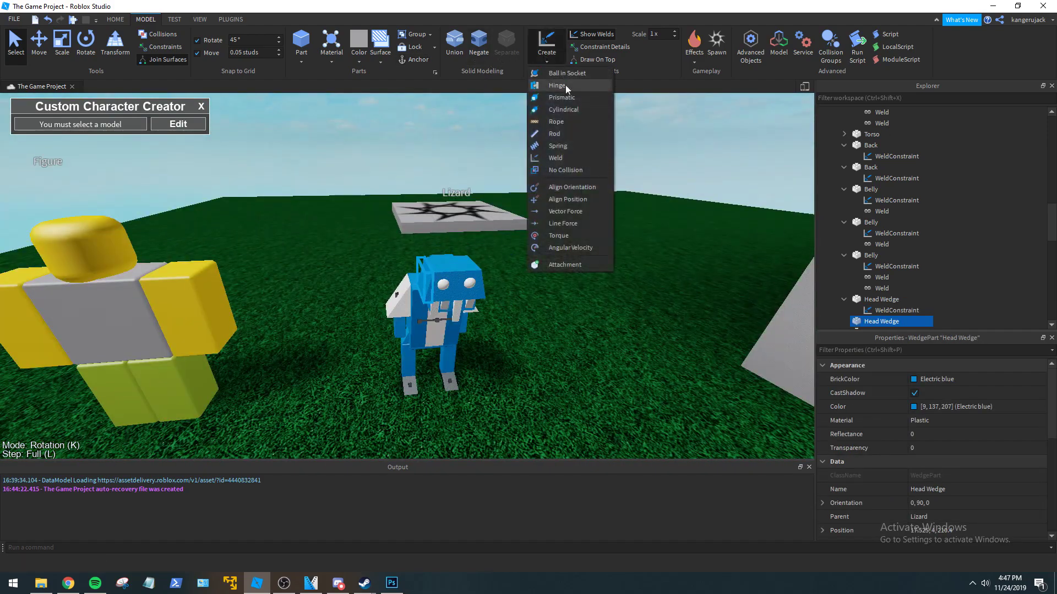
click(556, 158)
click(449, 270)
scroll(450, 271, up, 5)
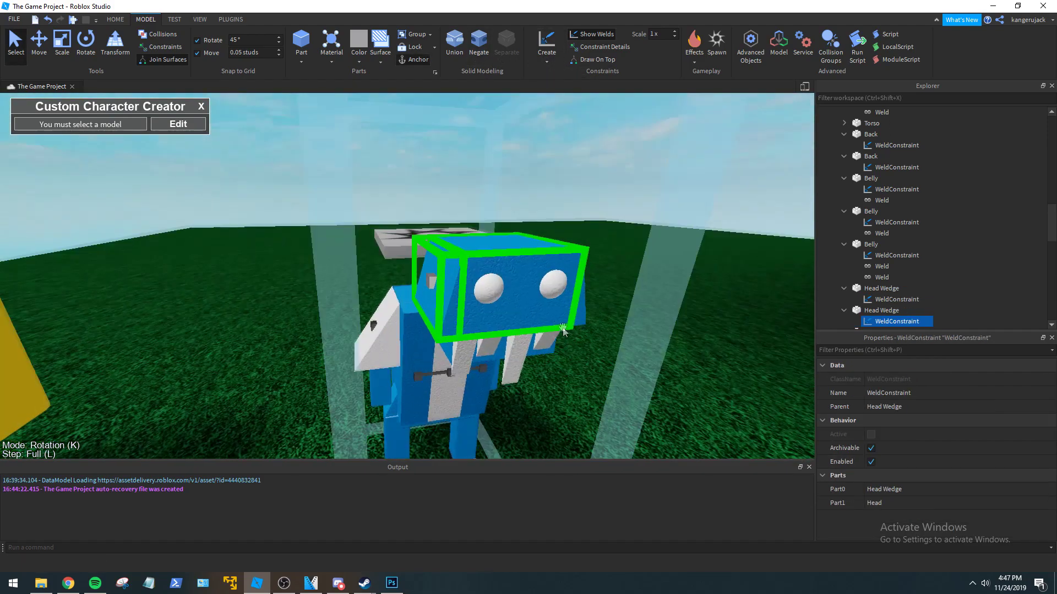
right_drag(523, 297, 479, 264)
click(649, 361)
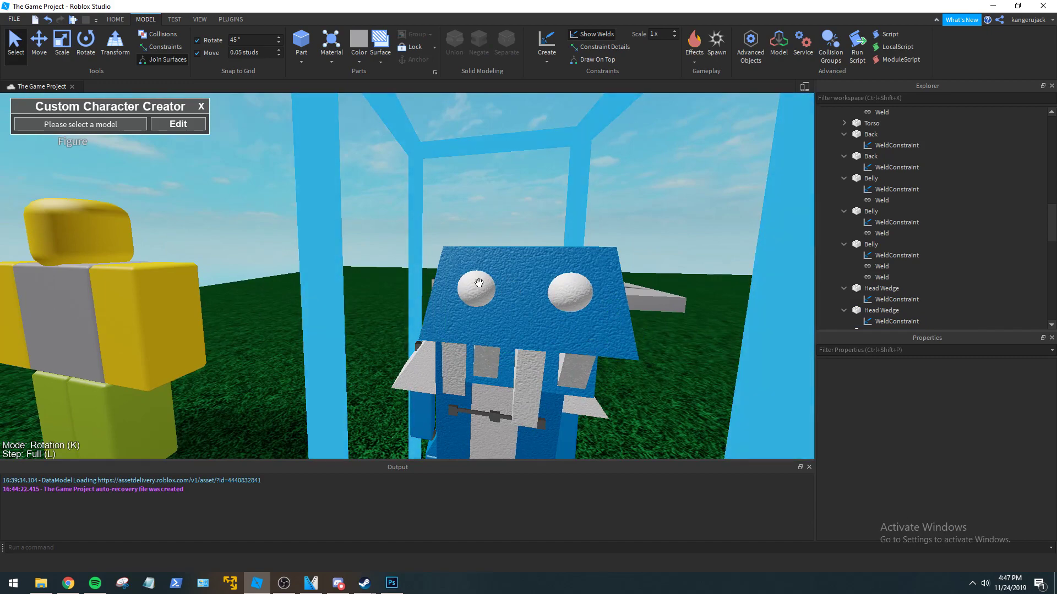
scroll(552, 290, down, 5)
right_drag(552, 290, 557, 295)
scroll(557, 295, up, 4)
scroll(555, 296, down, 4)
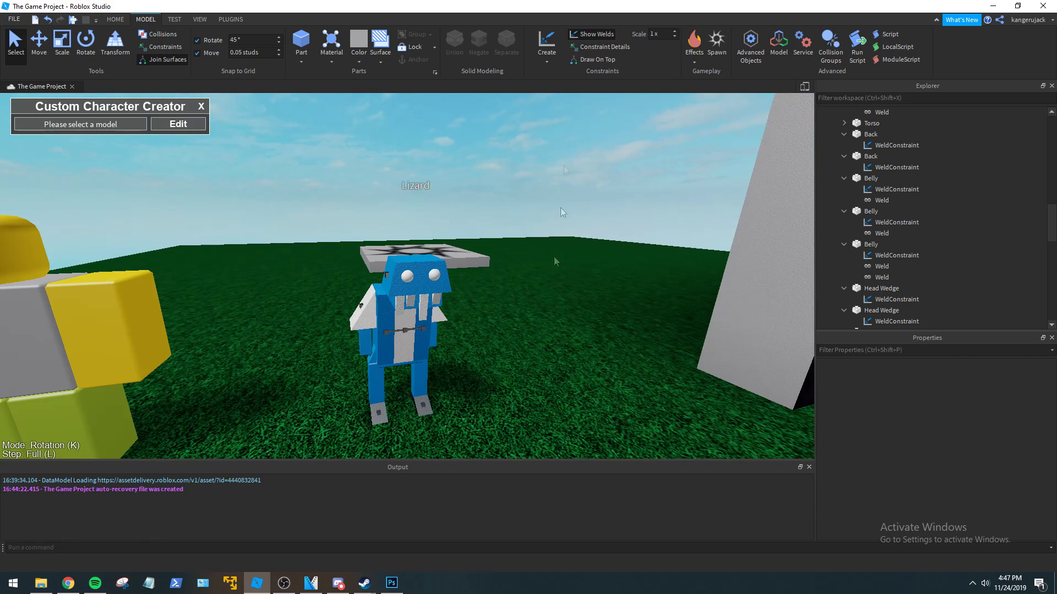
right_drag(544, 358, 540, 358)
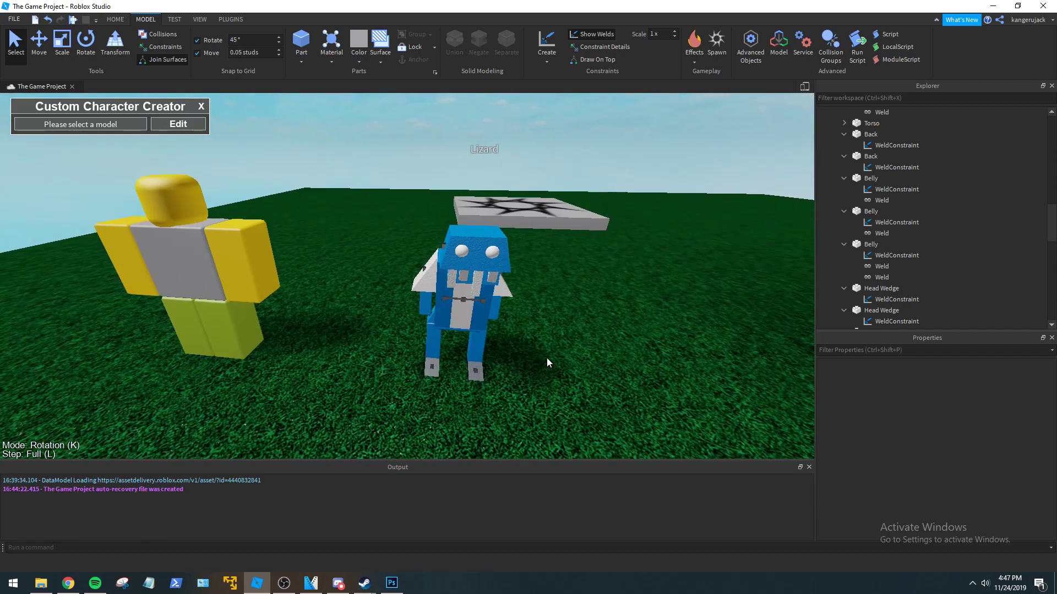
scroll(543, 340, up, 1)
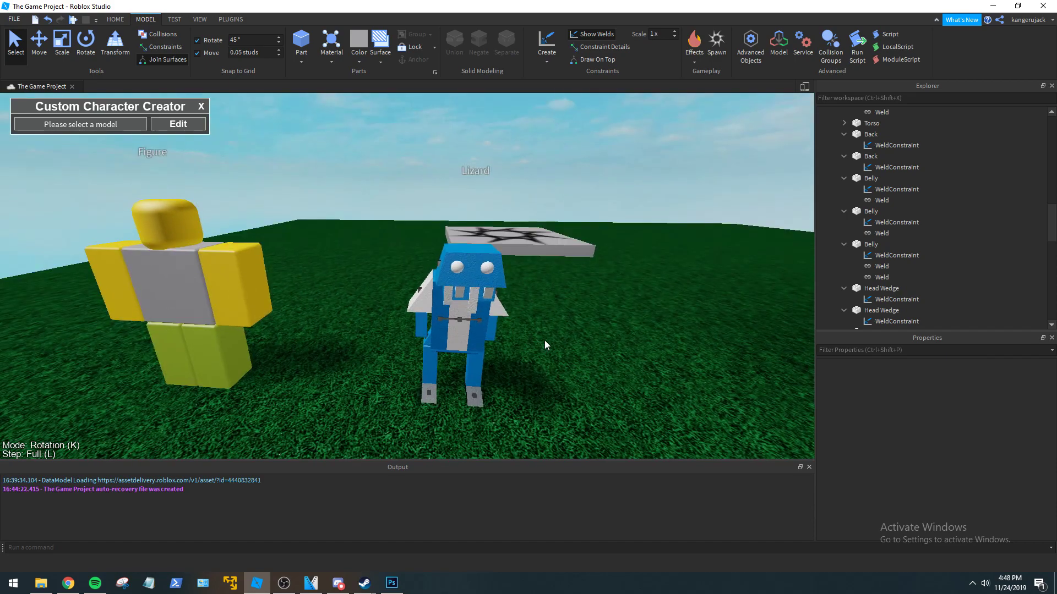